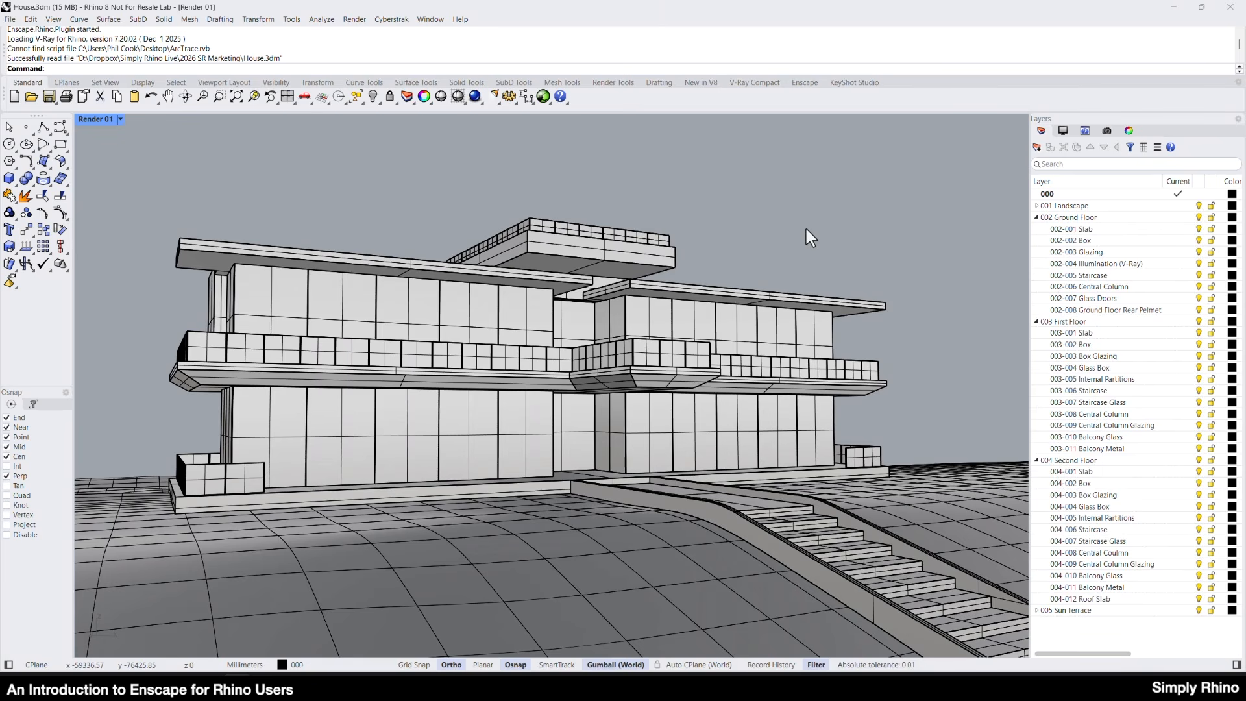
Preview the house viewport in Rendered display mode, return it to Shaded, and look over the surrounding terrain.
{"action": "left_click", "coordinate": [120, 119]}
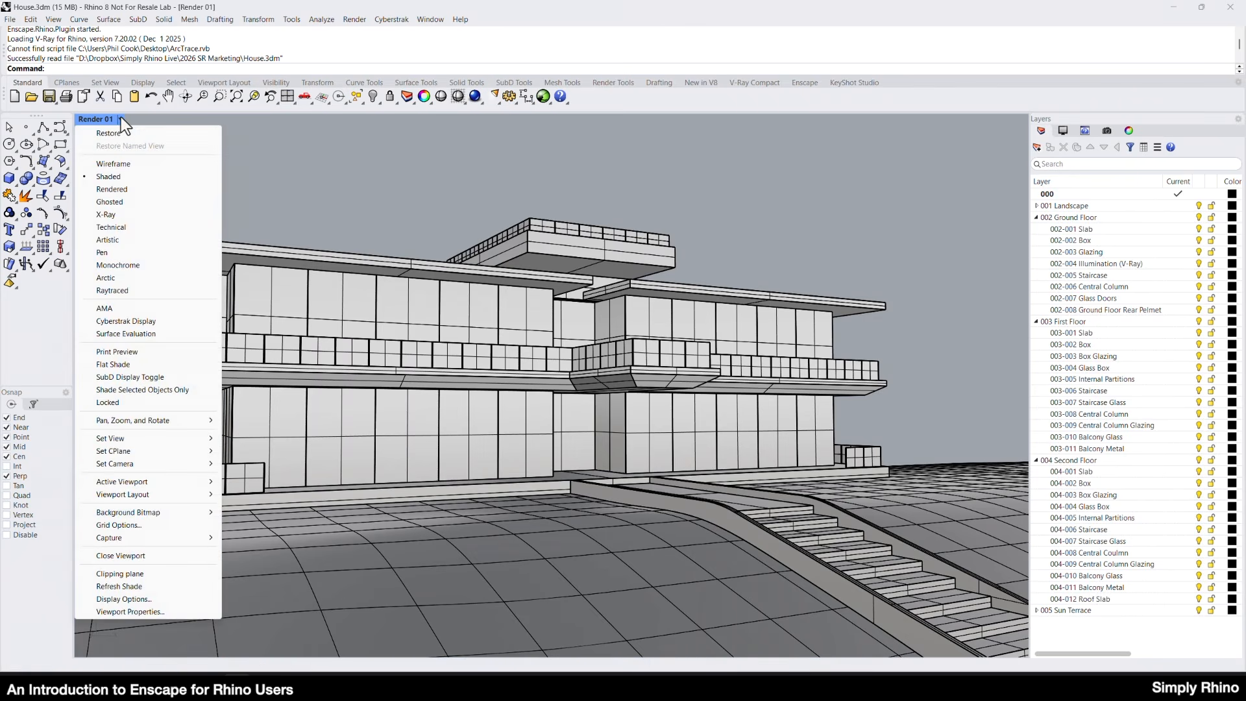
{"action": "left_click", "coordinate": [111, 191]}
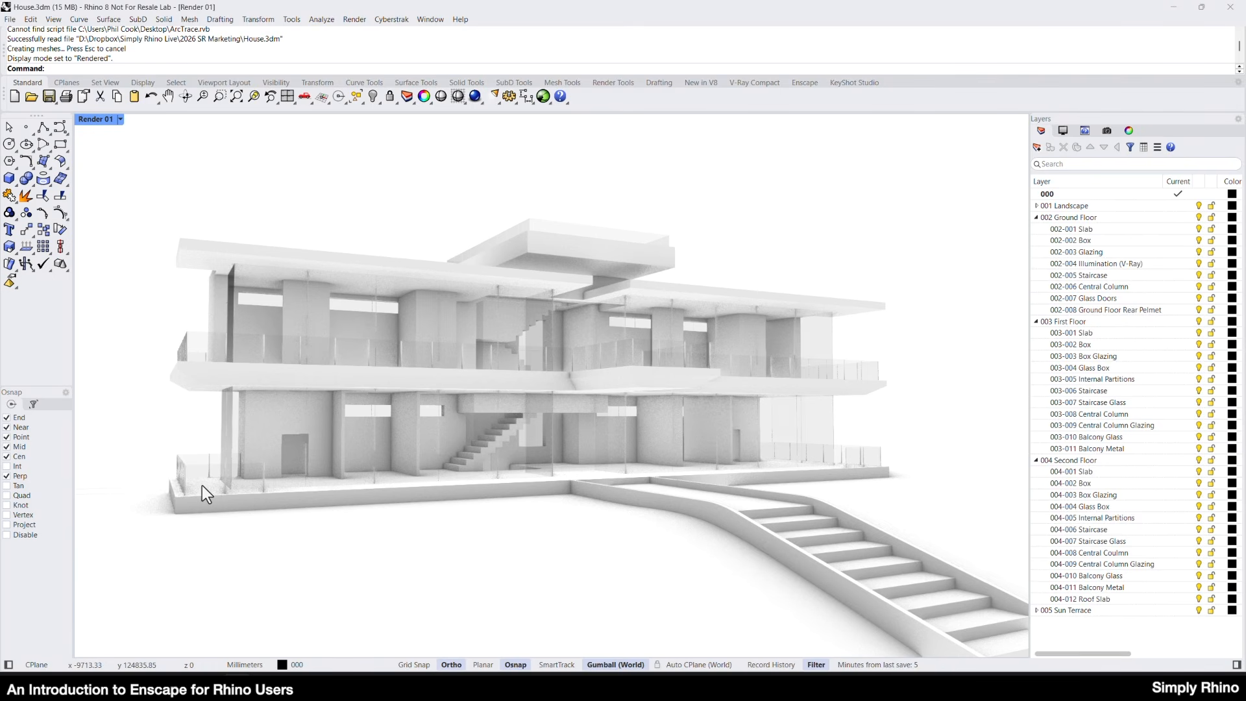
{"action": "key", "text": "ctrl+alt+s"}
{"action": "scroll", "coordinate": [483, 302], "scroll_direction": "down", "scroll_amount": 6}
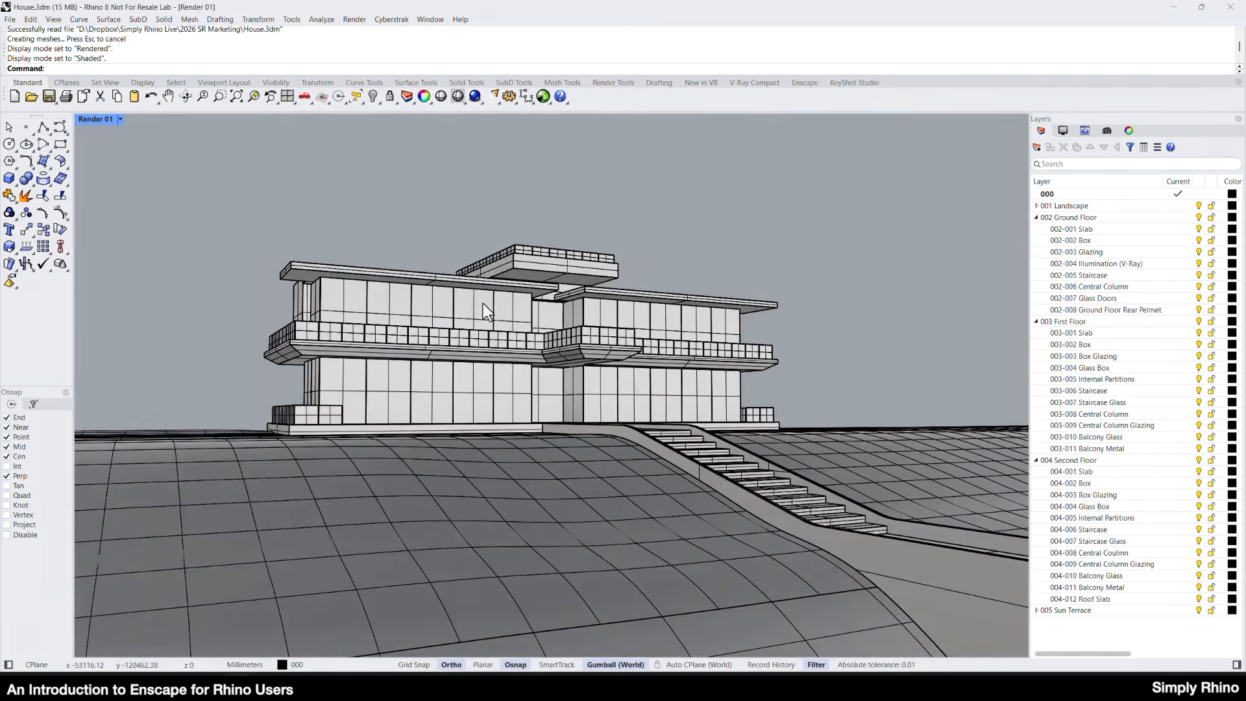
{"action": "right_click_drag", "start_coordinate": [483, 302], "coordinate": [497, 359]}
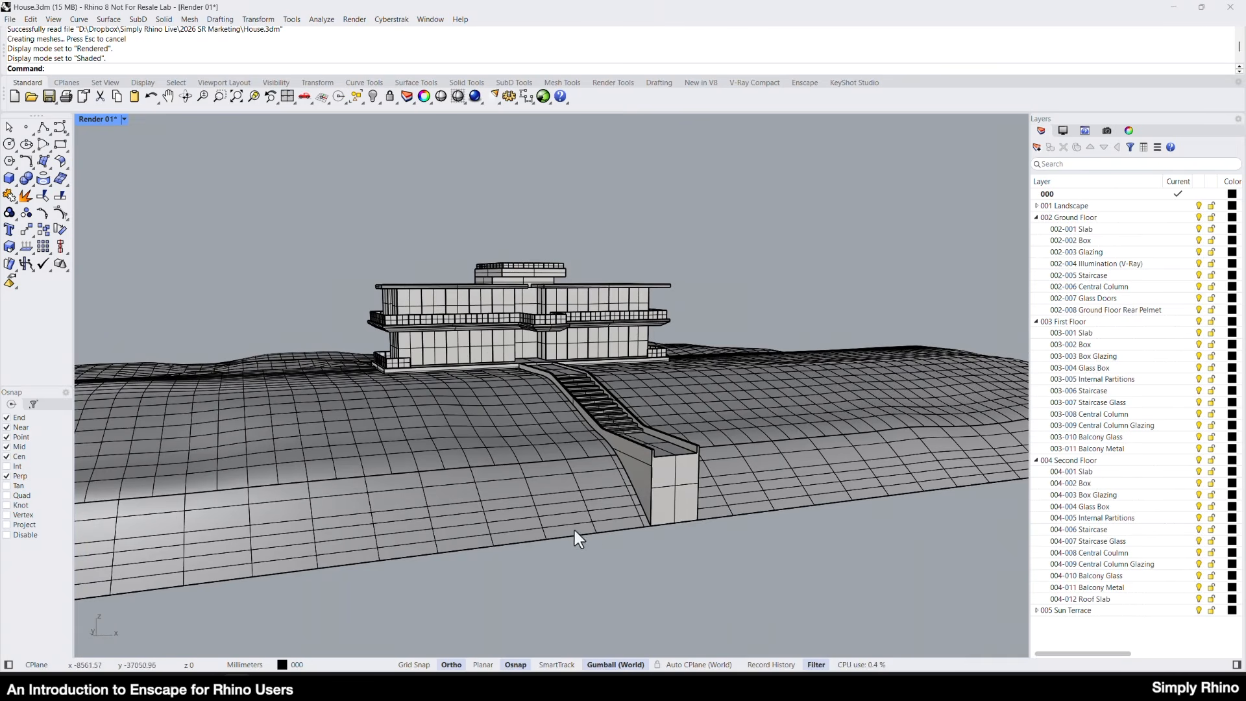
Restore the named view Render 01 and start Enscape in a separate window.
{"action": "left_click", "coordinate": [1105, 131]}
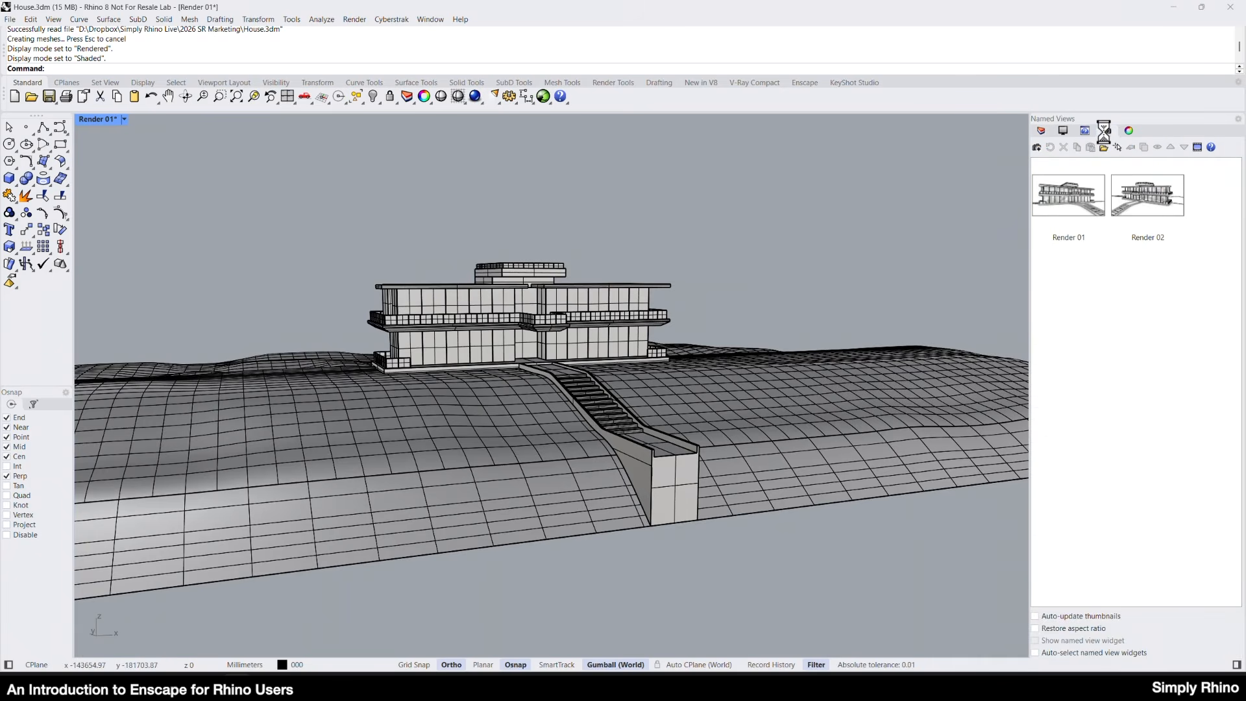
{"action": "double_click", "coordinate": [1070, 196]}
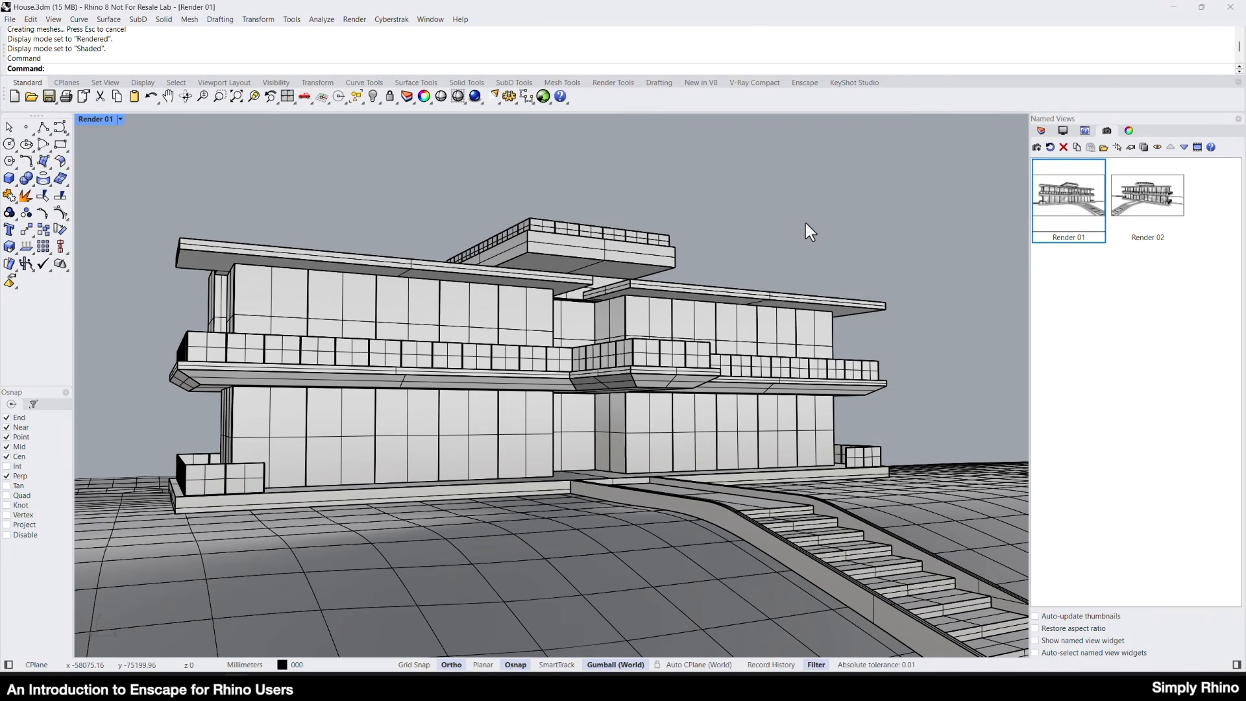
{"action": "left_click", "coordinate": [805, 83]}
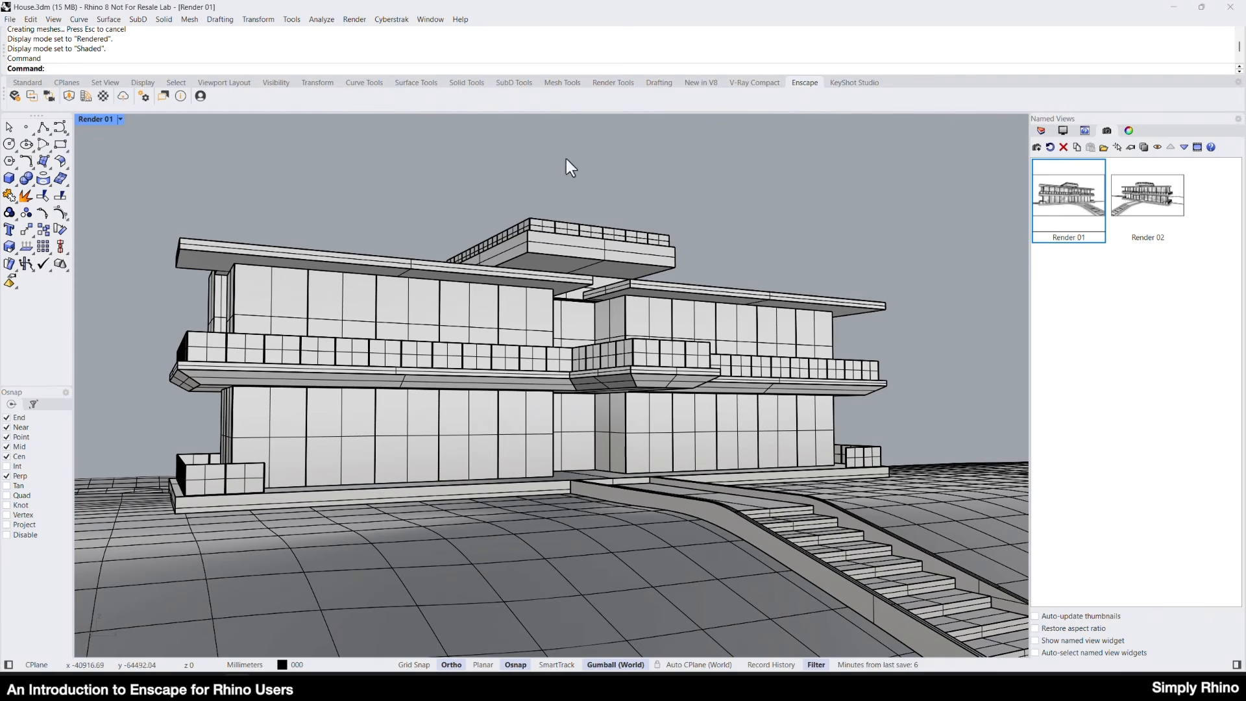
{"action": "left_click", "coordinate": [15, 95]}
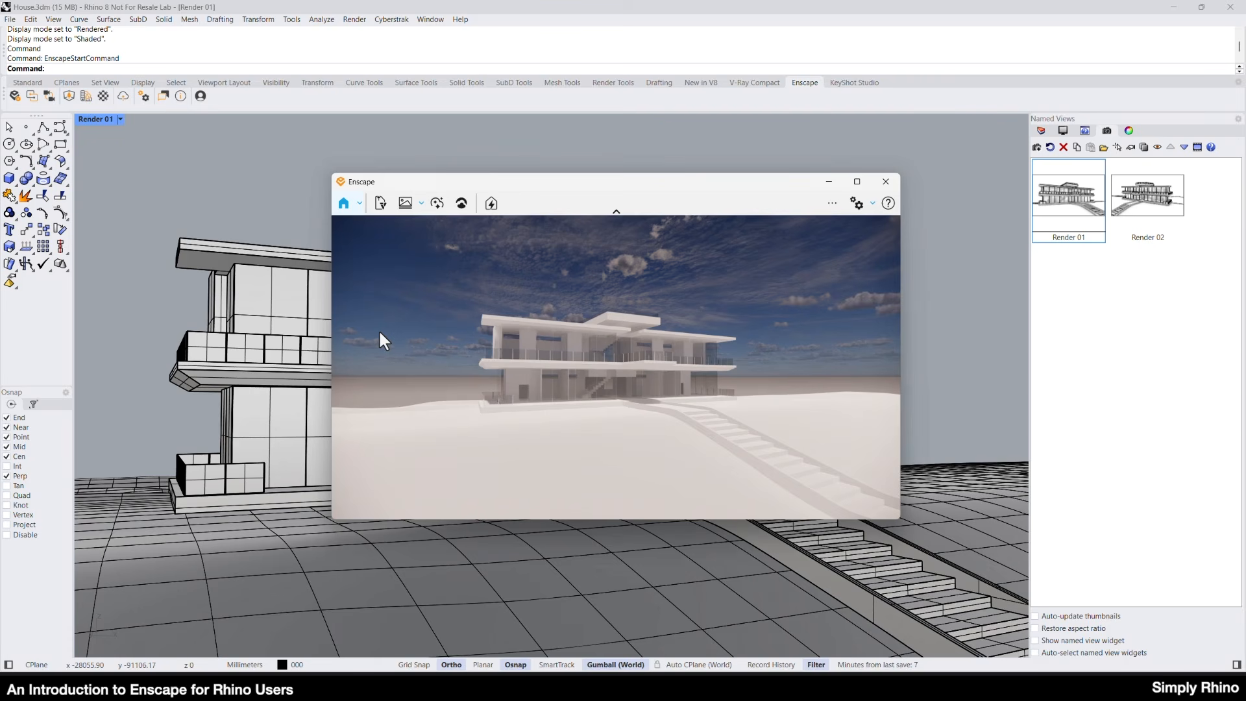
Move forward, sideways and back in the Enscape window and look around the house from different angles.
{"action": "left_click", "coordinate": [587, 306]}
{"action": "key", "text": "w"}
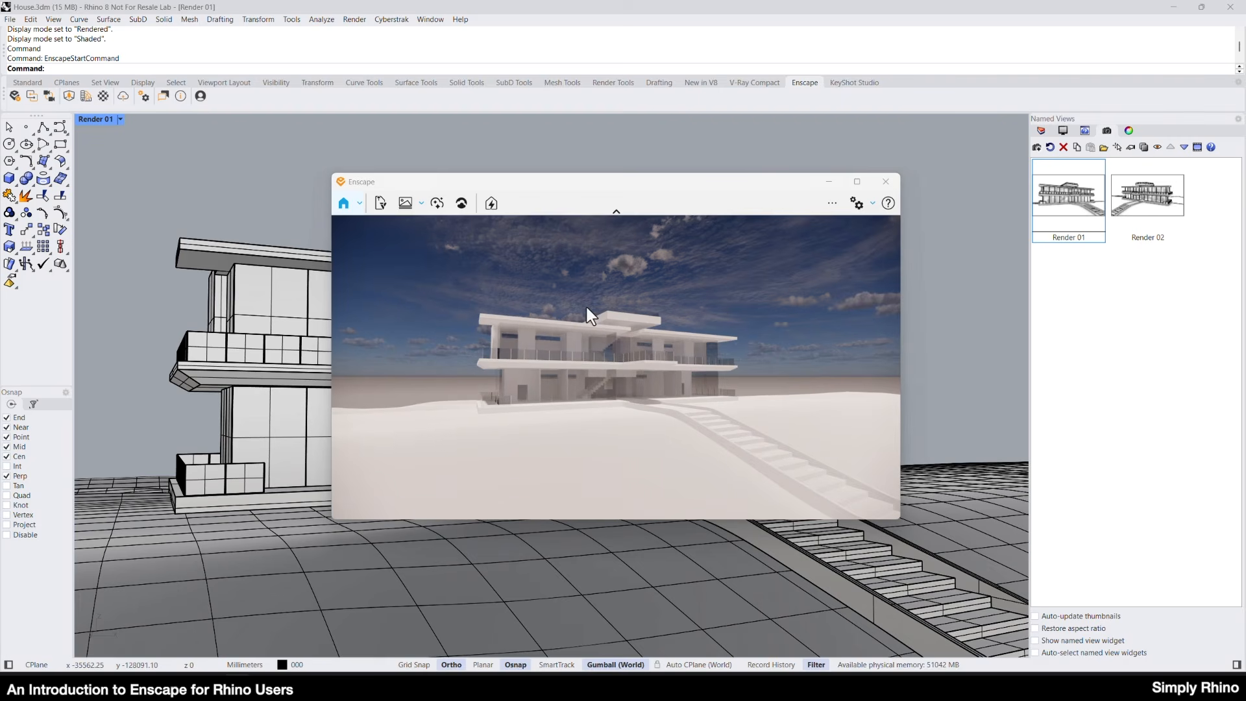
{"action": "key", "text": "w"}
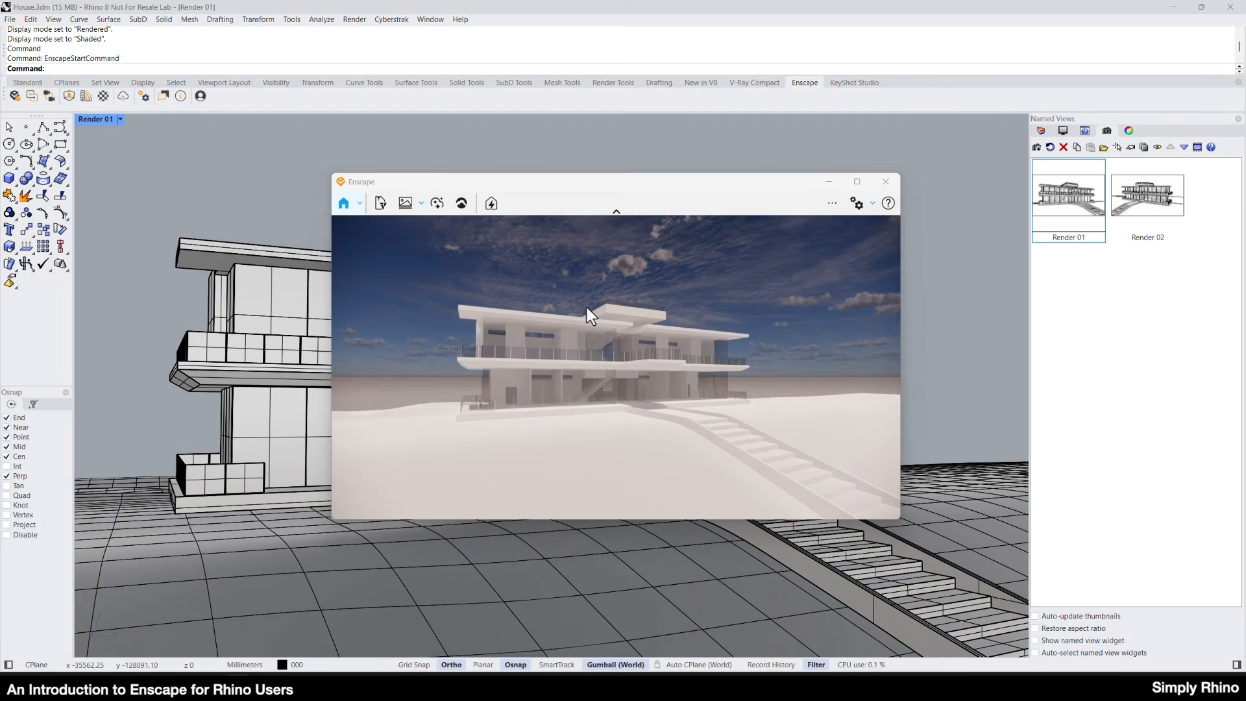
{"action": "key", "text": "a"}
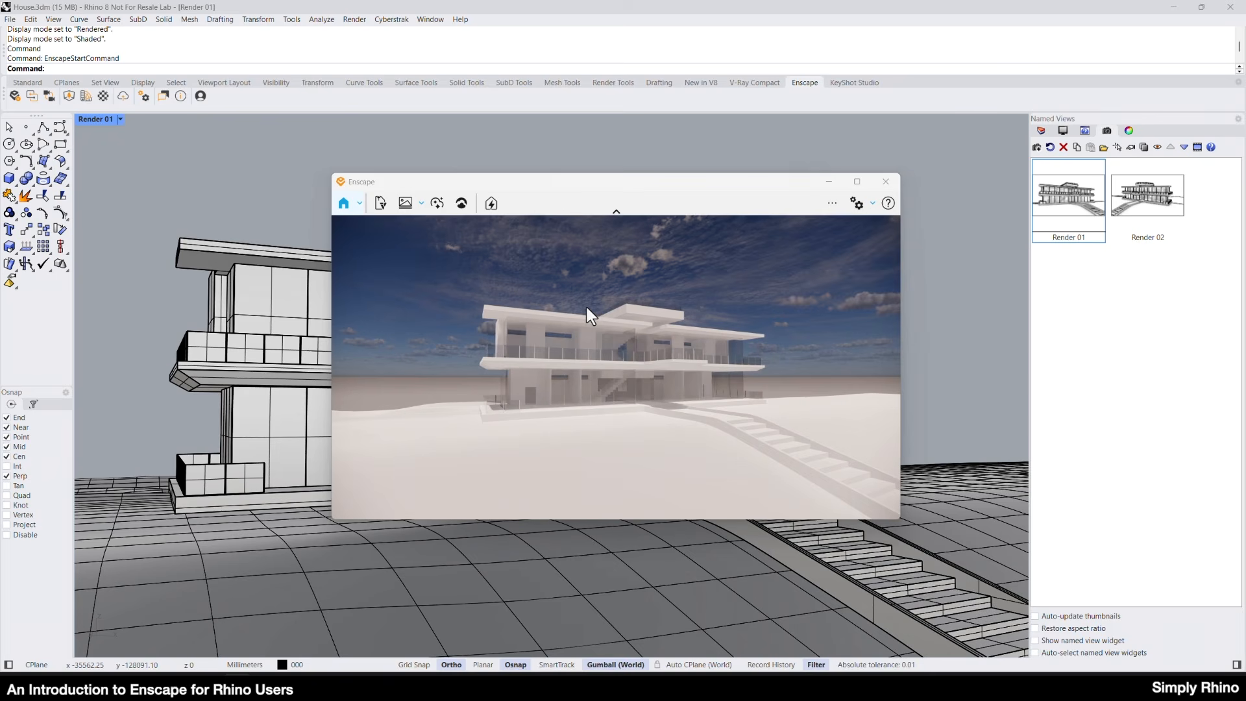
{"action": "key", "text": "d"}
{"action": "key", "text": "s"}
{"action": "mouse_move", "coordinate": [695, 346]}
{"action": "left_mouse_down"}
{"action": "mouse_move", "coordinate": [616, 348]}
{"action": "mouse_move", "coordinate": [717, 347]}
{"action": "mouse_move", "coordinate": [681, 350]}
{"action": "left_mouse_up"}
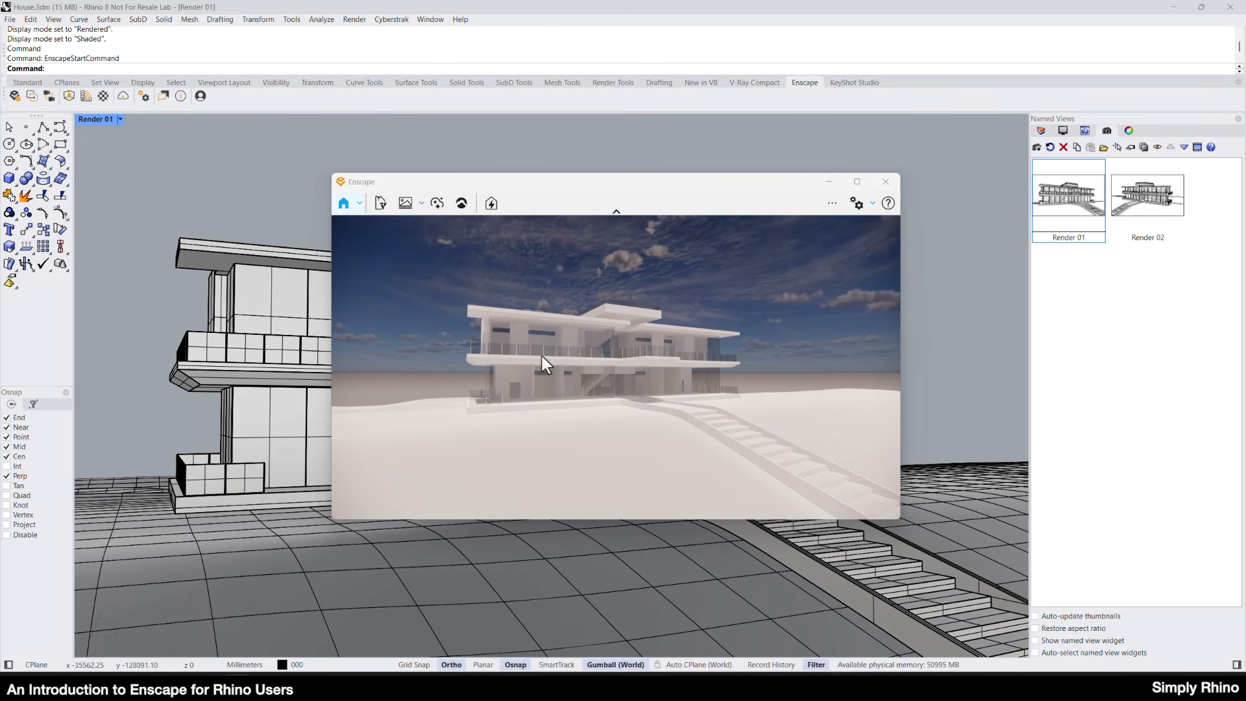
{"action": "right_click_drag", "start_coordinate": [540, 357], "coordinate": [567, 360]}
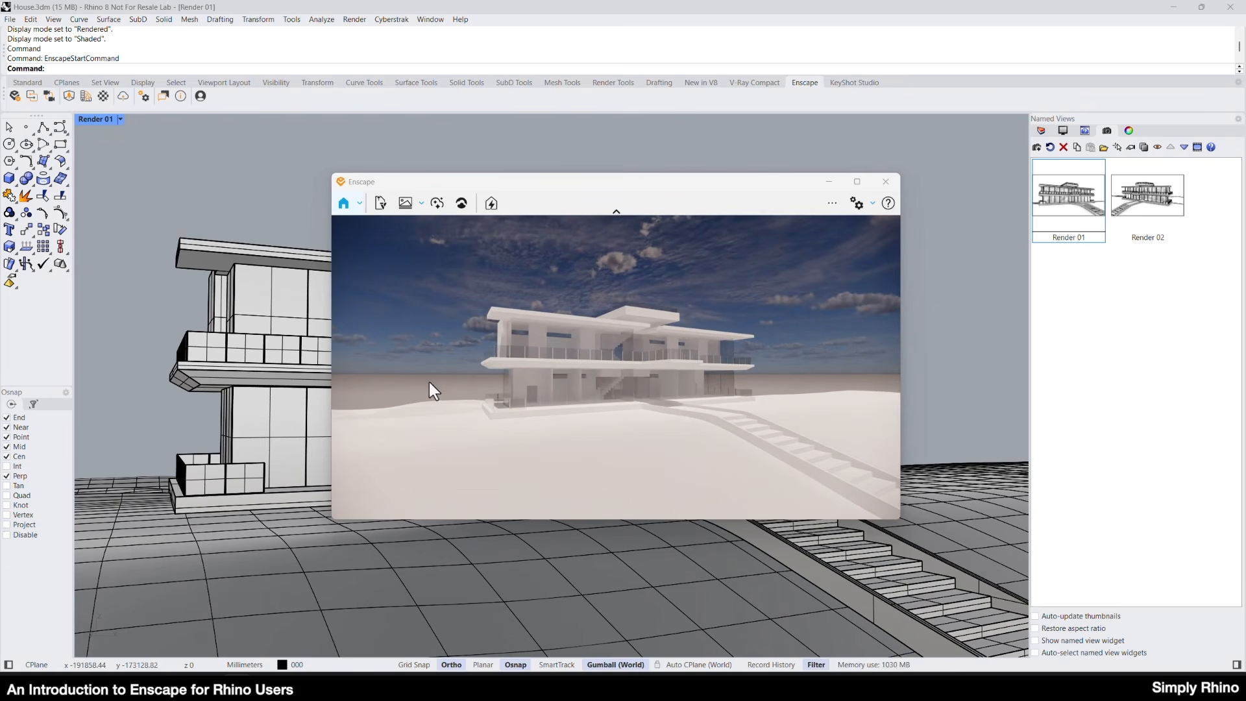
{"action": "right_click_drag", "start_coordinate": [415, 384], "coordinate": [563, 384], "text": "shift"}
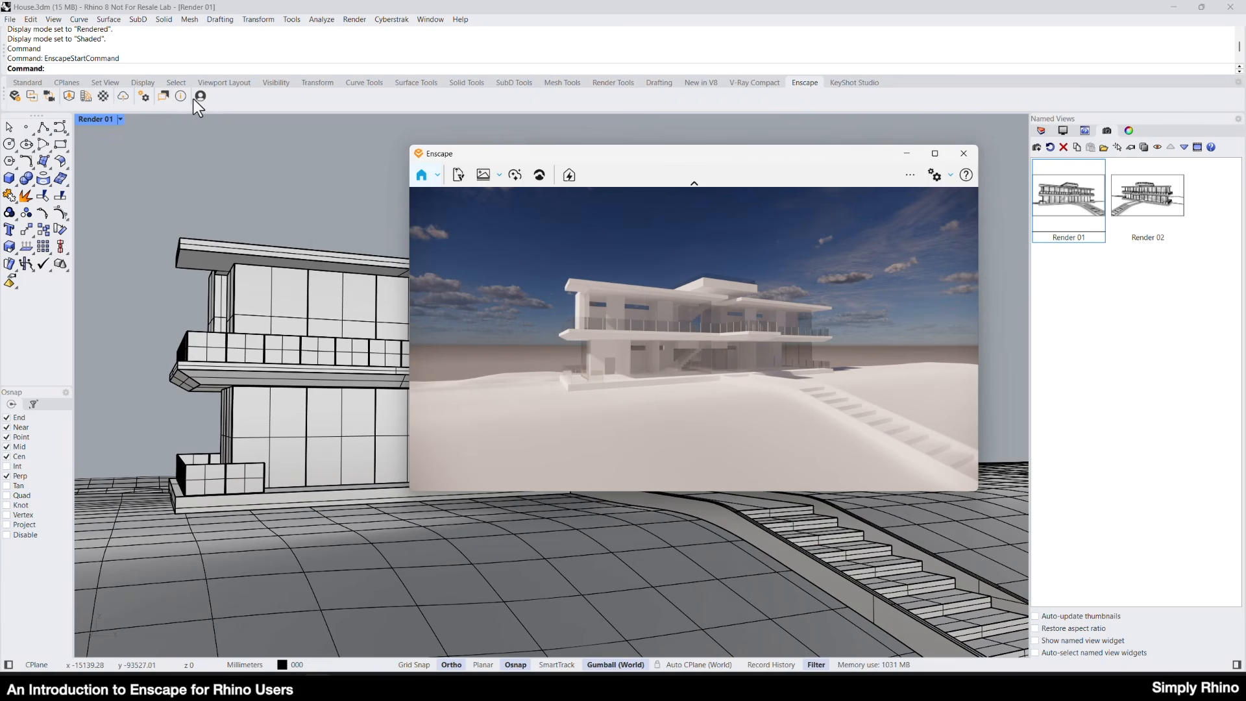
Synchronize the Enscape camera with the Rhino viewport and orbit the house to test the link.
{"action": "left_click", "coordinate": [49, 96]}
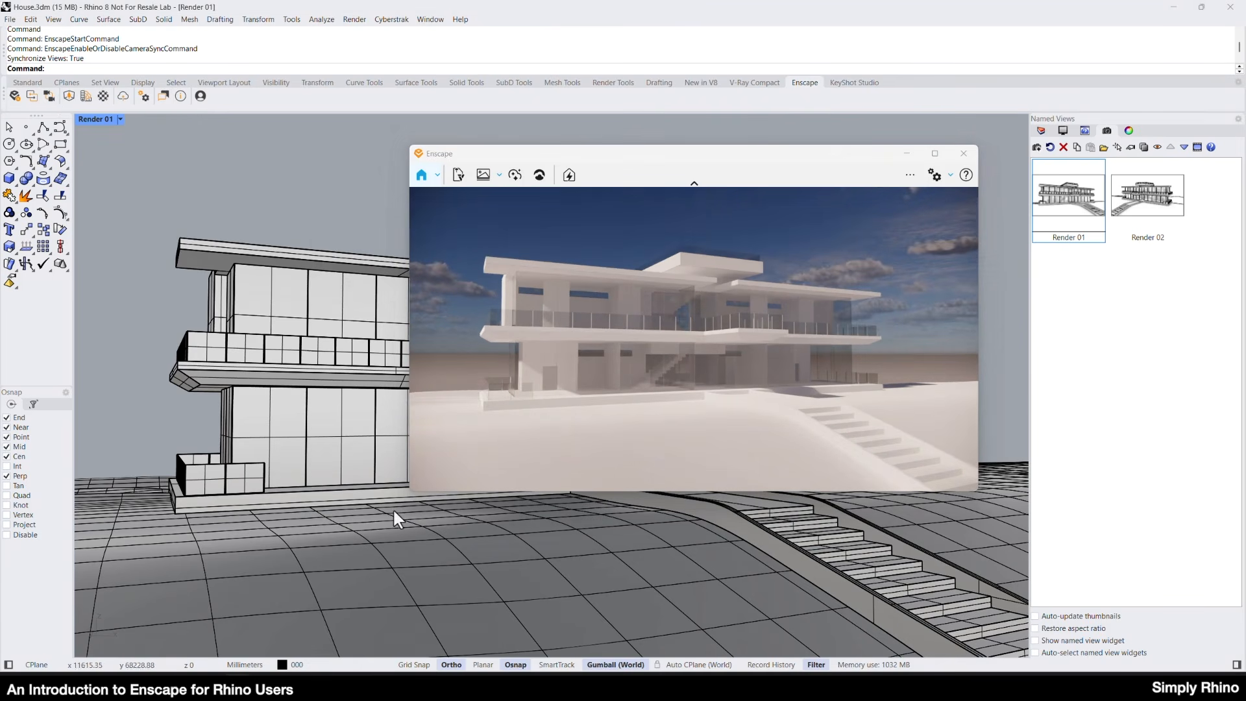
{"action": "mouse_move", "coordinate": [357, 587]}
{"action": "right_mouse_down"}
{"action": "mouse_move", "coordinate": [415, 585]}
{"action": "mouse_move", "coordinate": [286, 594]}
{"action": "mouse_move", "coordinate": [357, 583]}
{"action": "mouse_move", "coordinate": [356, 596]}
{"action": "right_mouse_up"}
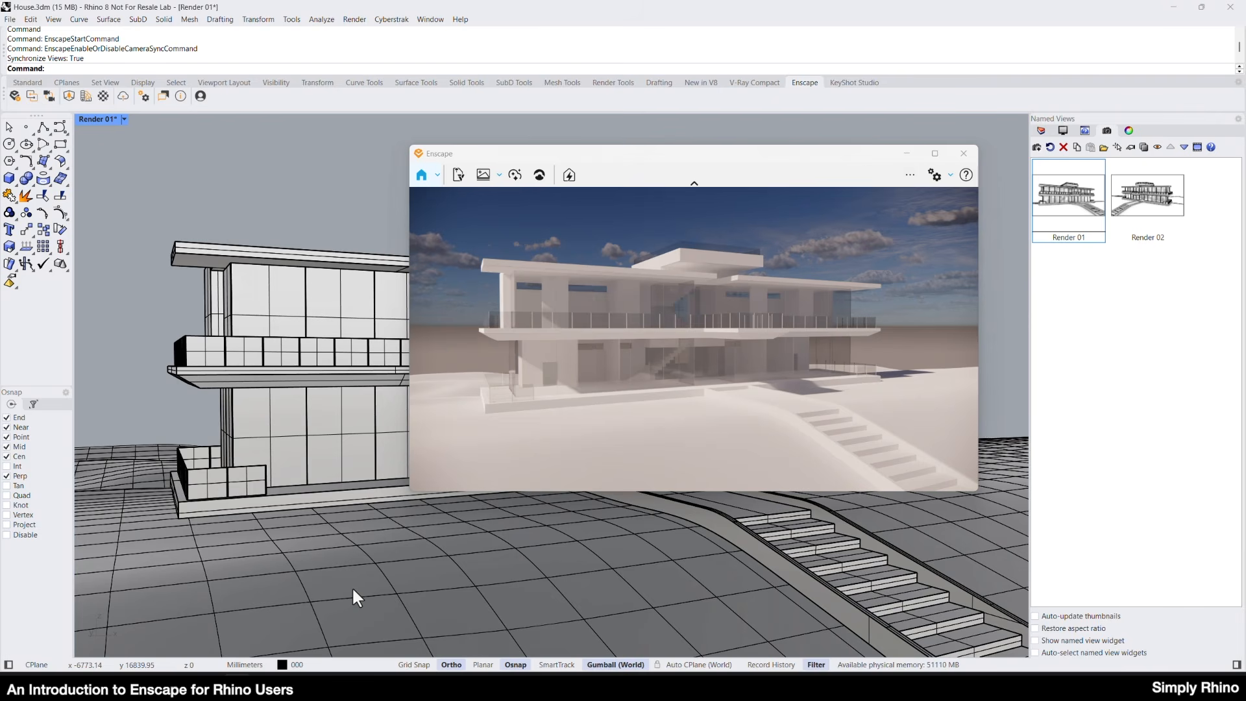
{"action": "mouse_move", "coordinate": [411, 551]}
{"action": "right_mouse_down"}
{"action": "mouse_move", "coordinate": [447, 568]}
{"action": "mouse_move", "coordinate": [411, 567]}
{"action": "mouse_move", "coordinate": [427, 562]}
{"action": "right_mouse_up"}
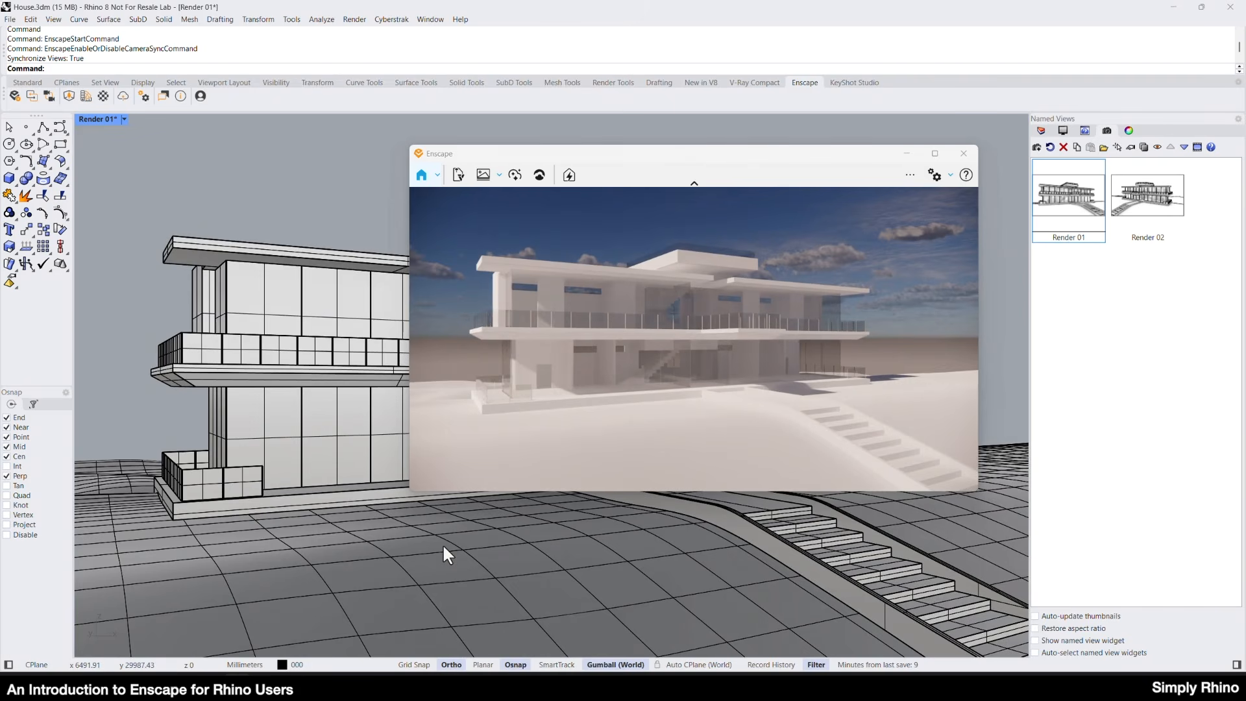
Test Enscape live updates by toggling them off and on, hiding the south stairs, and undoing the hide.
{"action": "left_click", "coordinate": [31, 96]}
{"action": "left_click", "coordinate": [31, 96]}
{"action": "left_click", "coordinate": [836, 581]}
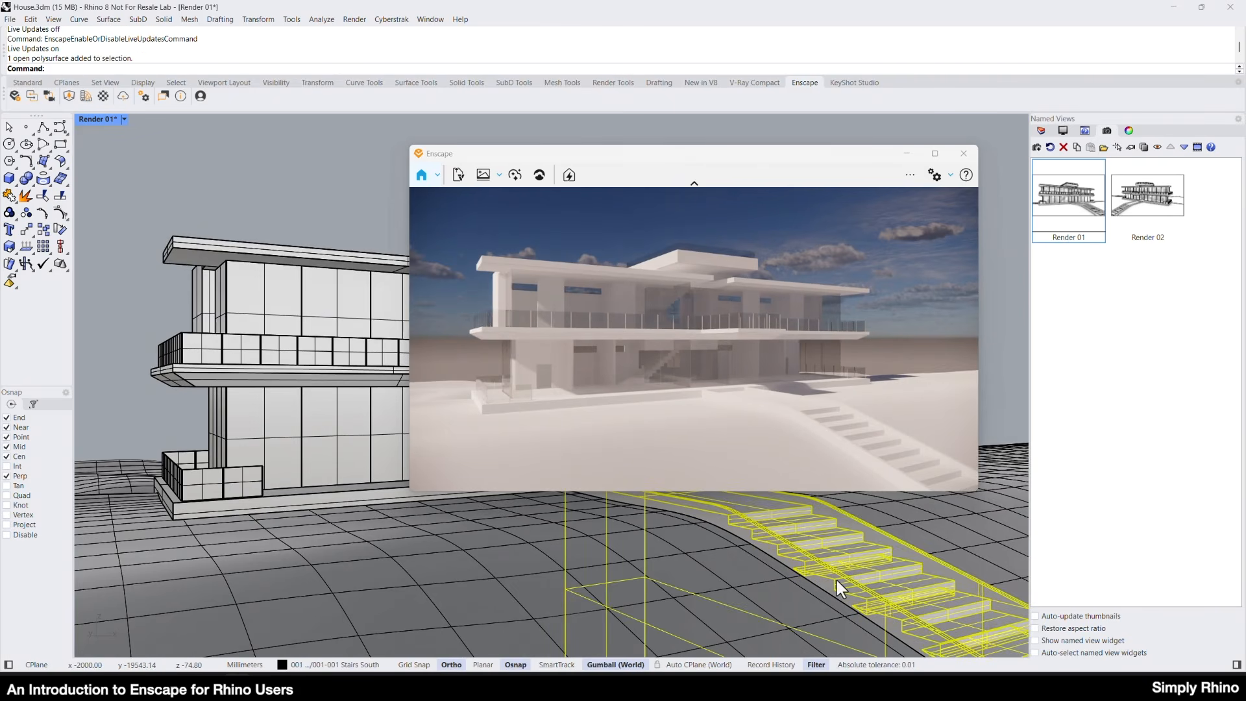
{"action": "key", "text": "ctrl+h"}
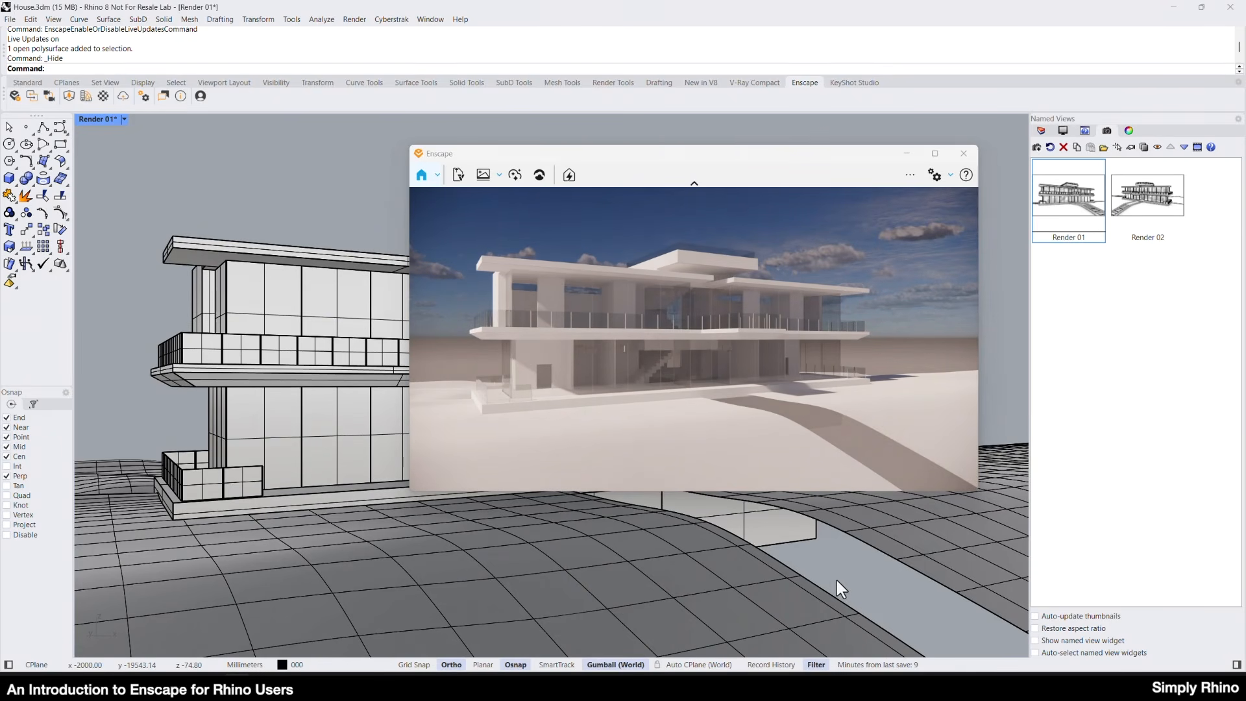
{"action": "key", "text": "ctrl+z"}
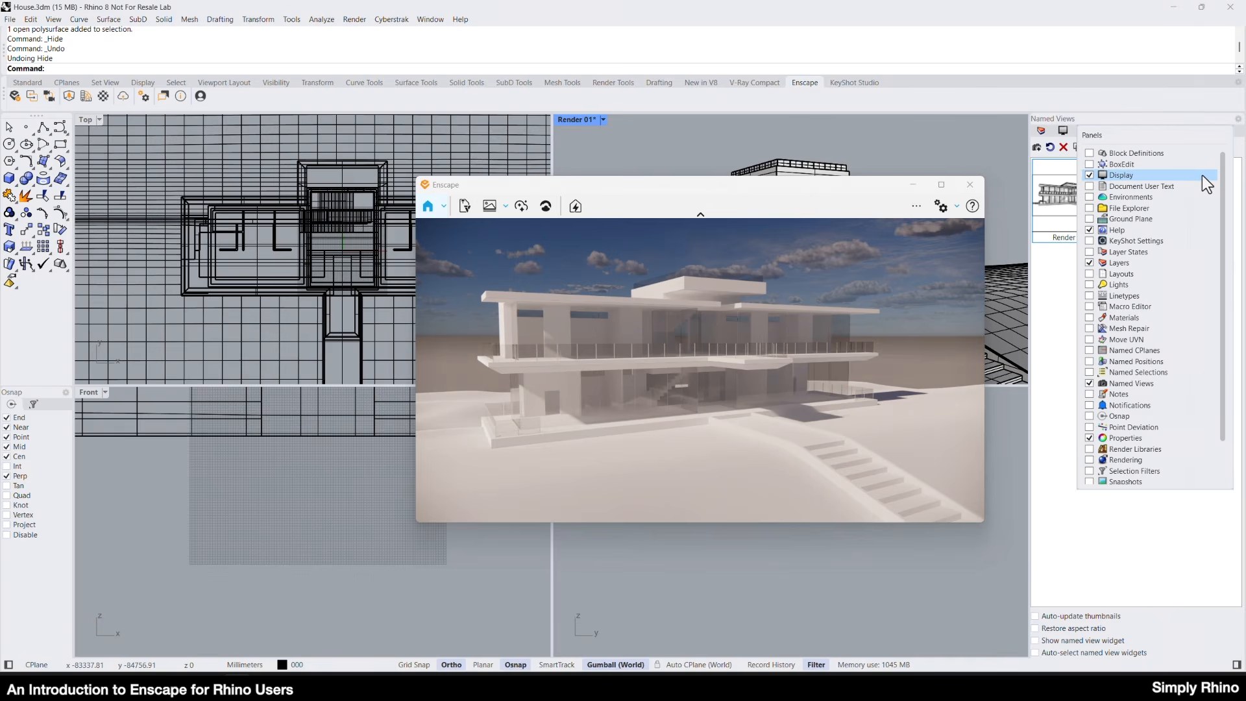
Turn on the Rhino sun and set its location to London, United Kingdom.
{"action": "scroll", "coordinate": [1190, 194], "scroll_direction": "down", "scroll_amount": 2}
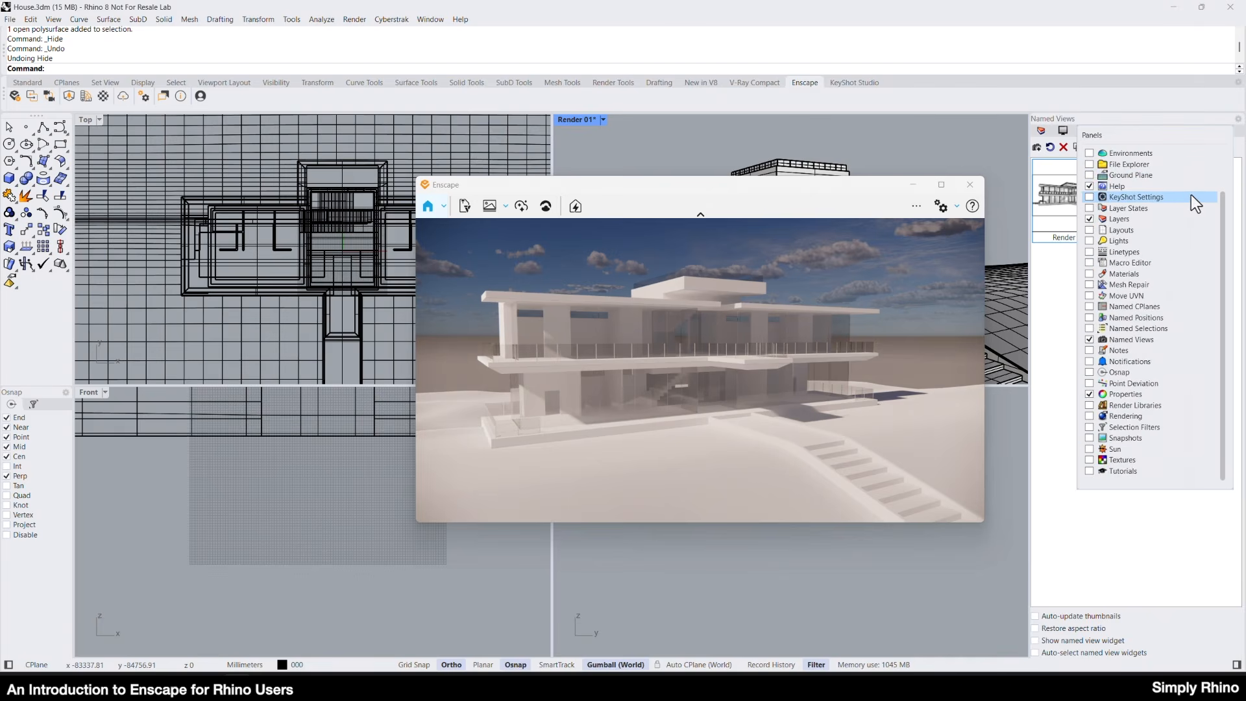
{"action": "left_click", "coordinate": [1106, 450]}
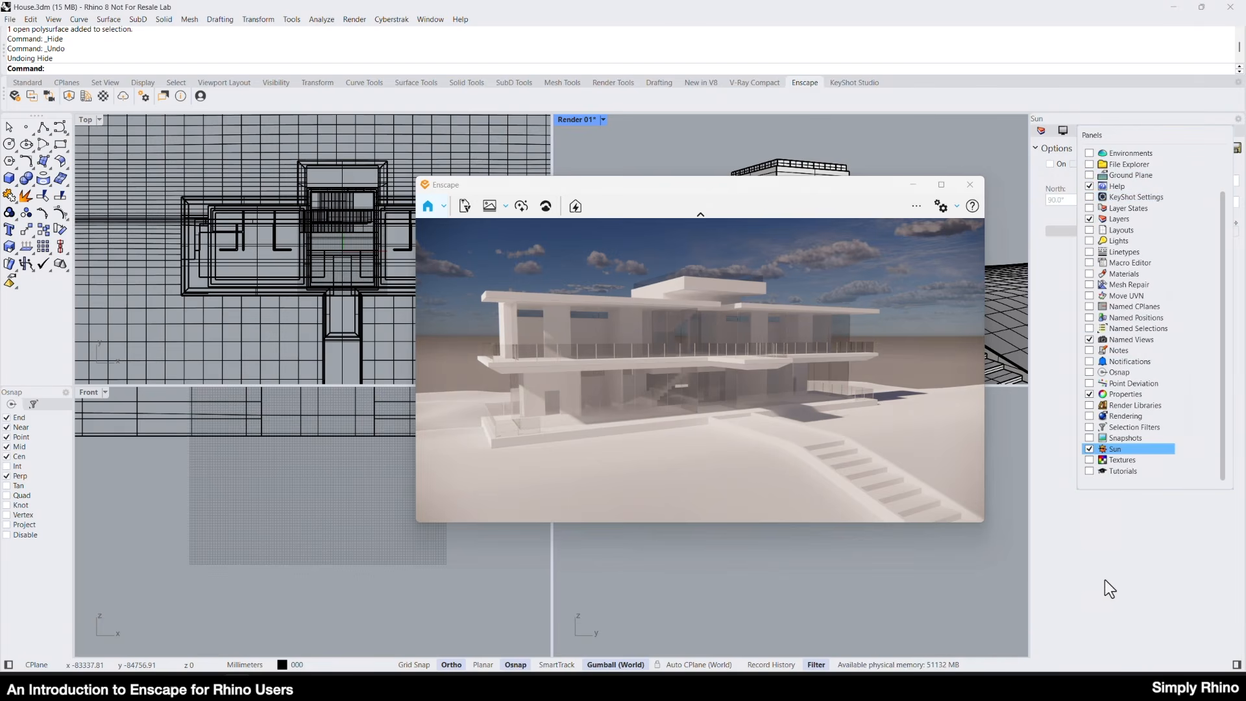
{"action": "left_click", "coordinate": [1051, 164]}
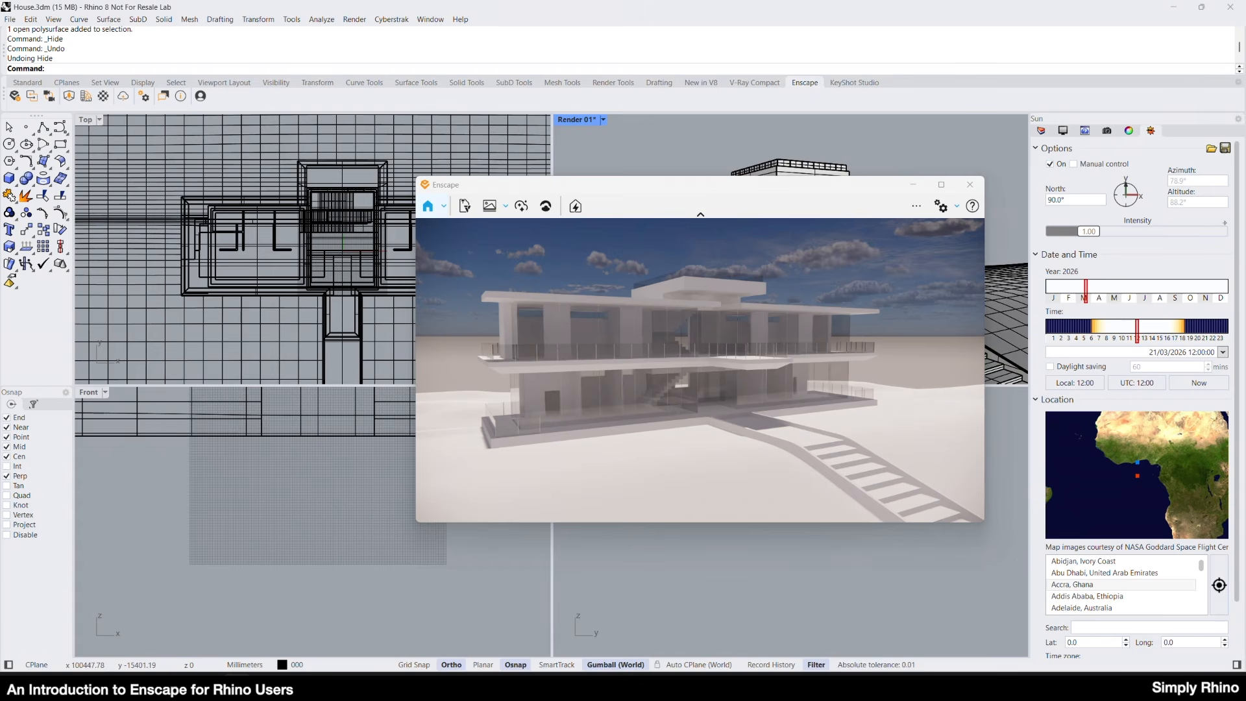
{"action": "left_click", "coordinate": [1096, 584]}
{"action": "type", "text": "lon"}
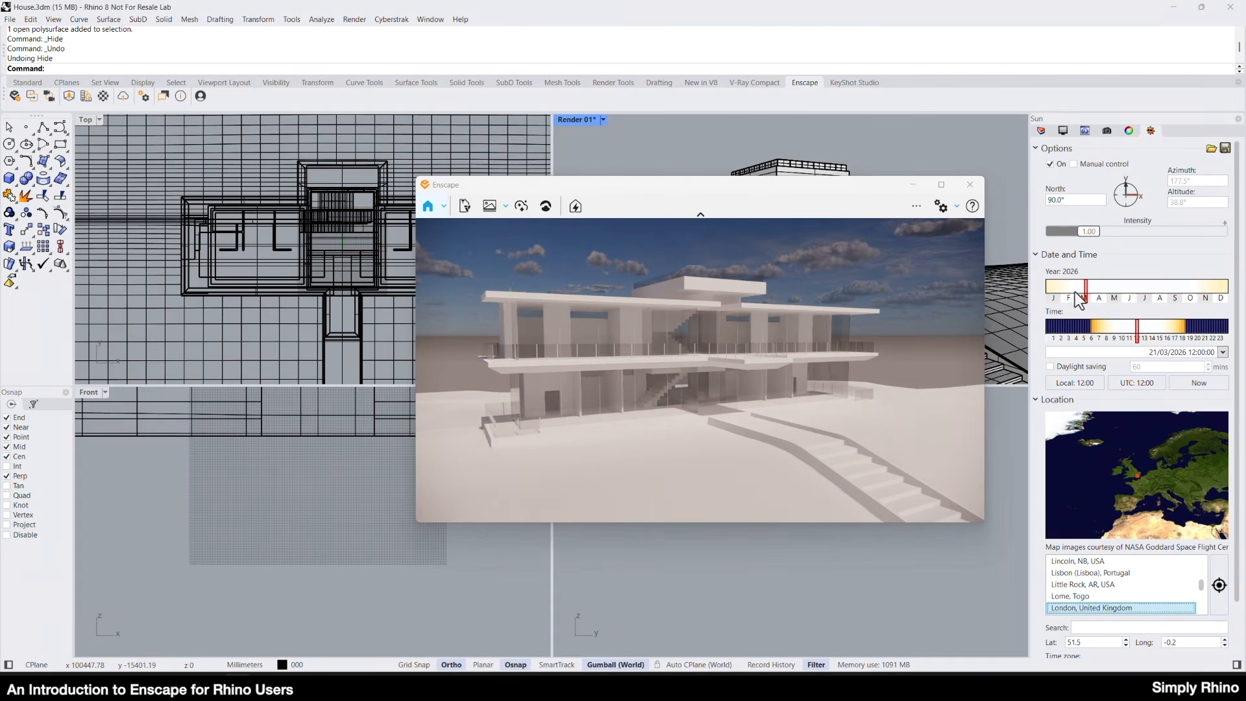
Set the sun's date to 16 August 2026 and its time to about 18:44 for low evening light.
{"action": "left_click_drag", "start_coordinate": [1087, 300], "coordinate": [1161, 299]}
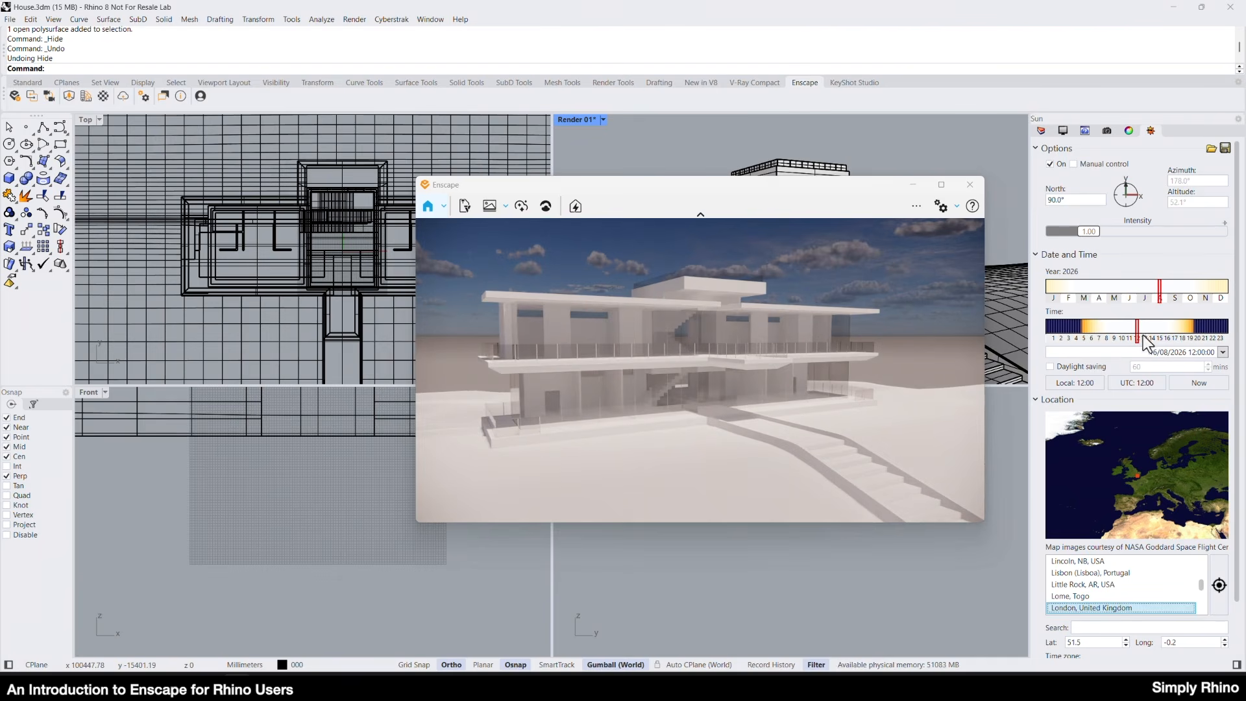
{"action": "mouse_move", "coordinate": [1139, 344]}
{"action": "left_mouse_down"}
{"action": "mouse_move", "coordinate": [1191, 342]}
{"action": "mouse_move", "coordinate": [1075, 346]}
{"action": "mouse_move", "coordinate": [1201, 326]}
{"action": "left_mouse_up"}
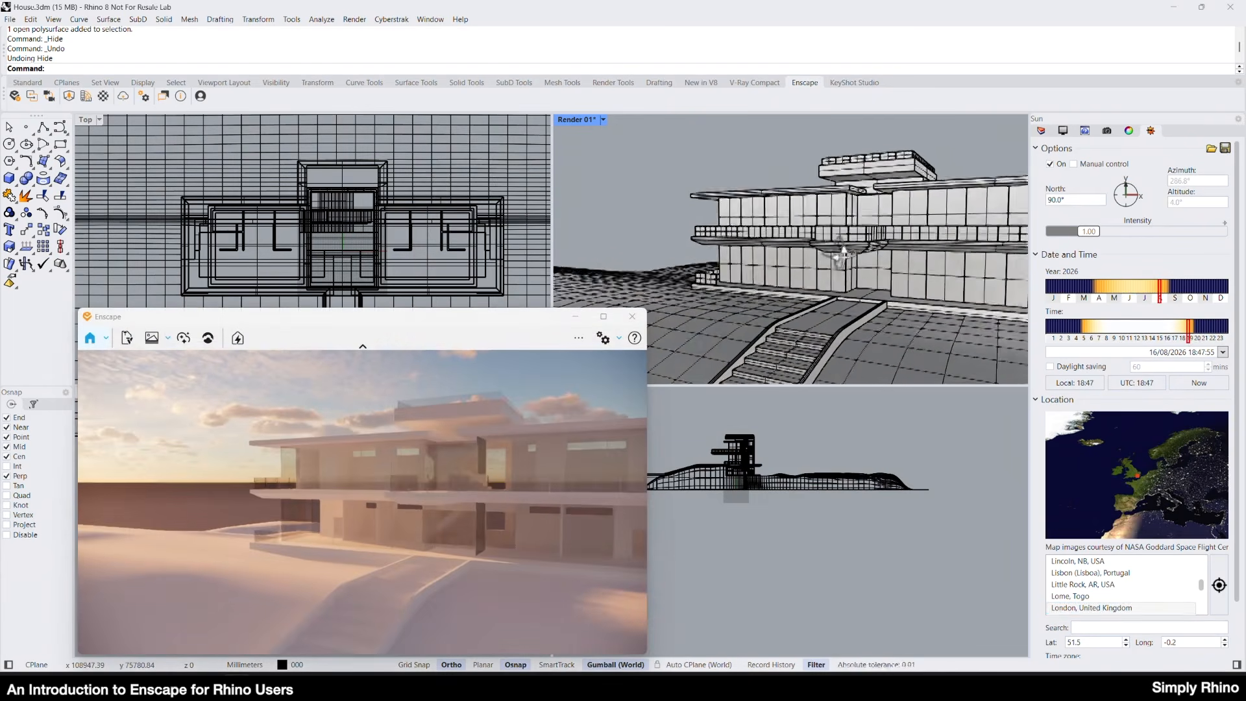
{"action": "right_click_drag", "start_coordinate": [822, 256], "coordinate": [800, 251]}
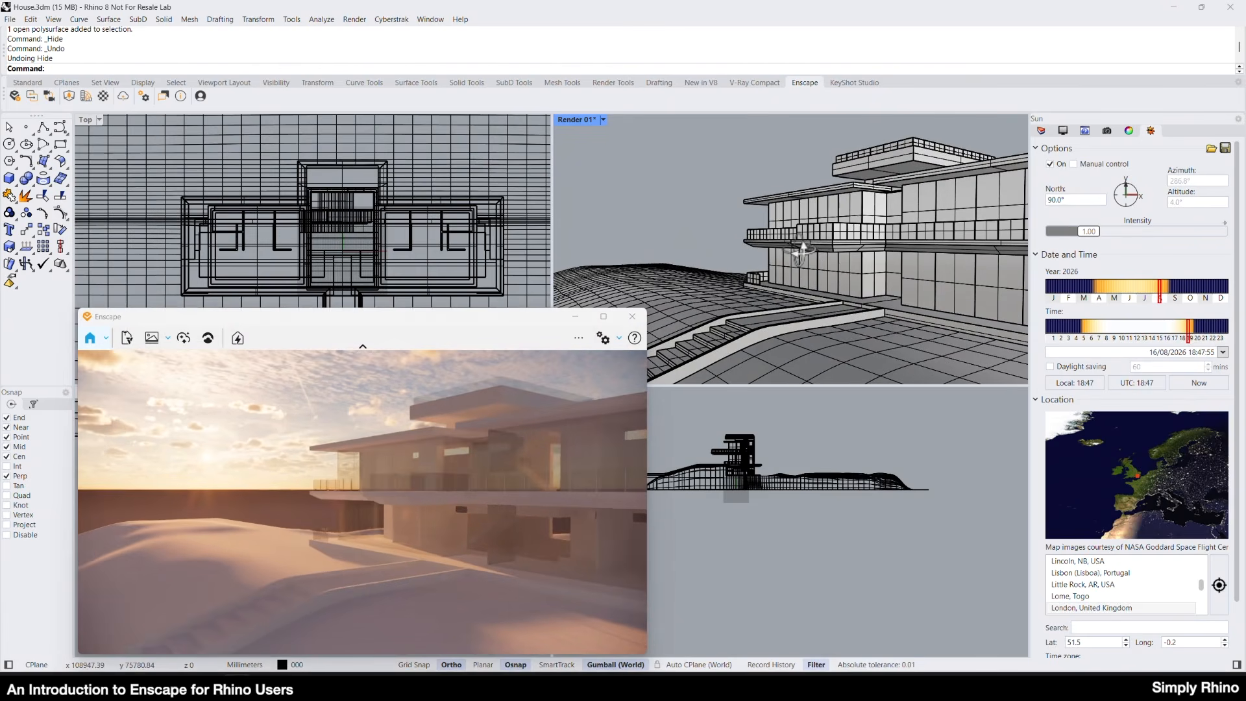
{"action": "left_click_drag", "start_coordinate": [1188, 334], "coordinate": [1188, 334]}
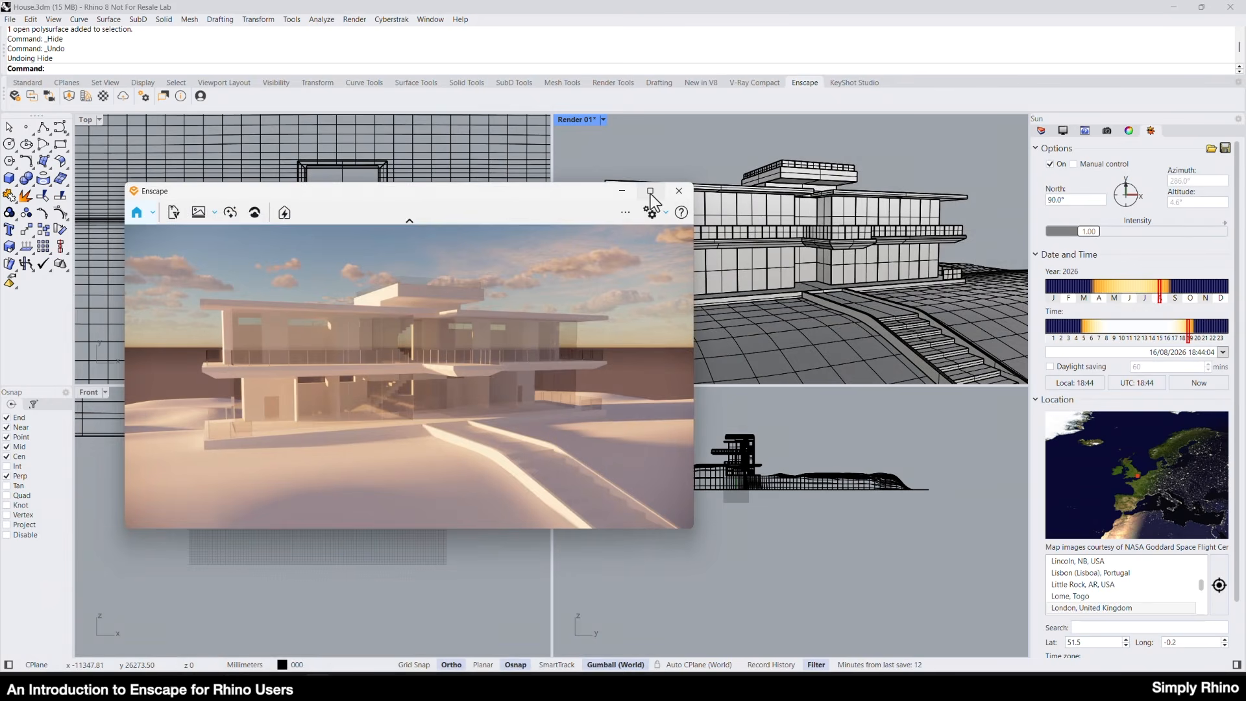
Maximize the Enscape window and open its Visual Settings.
{"action": "left_click", "coordinate": [650, 192]}
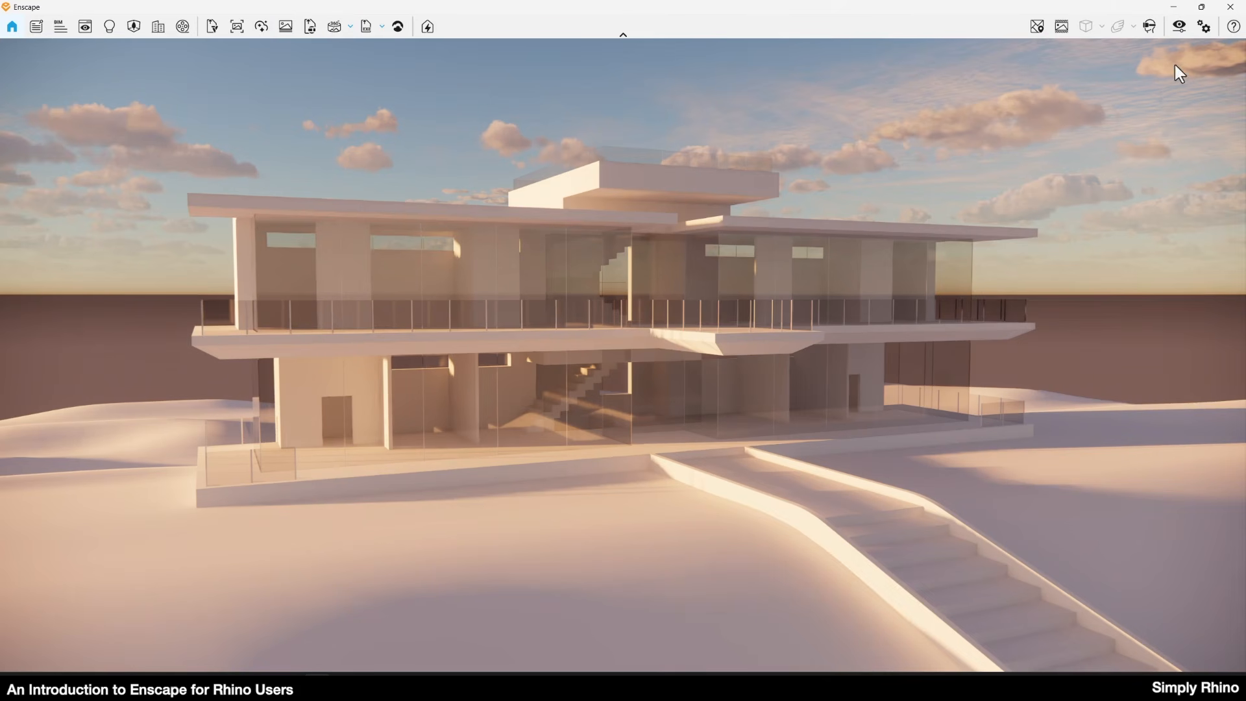
{"action": "left_click", "coordinate": [1180, 27]}
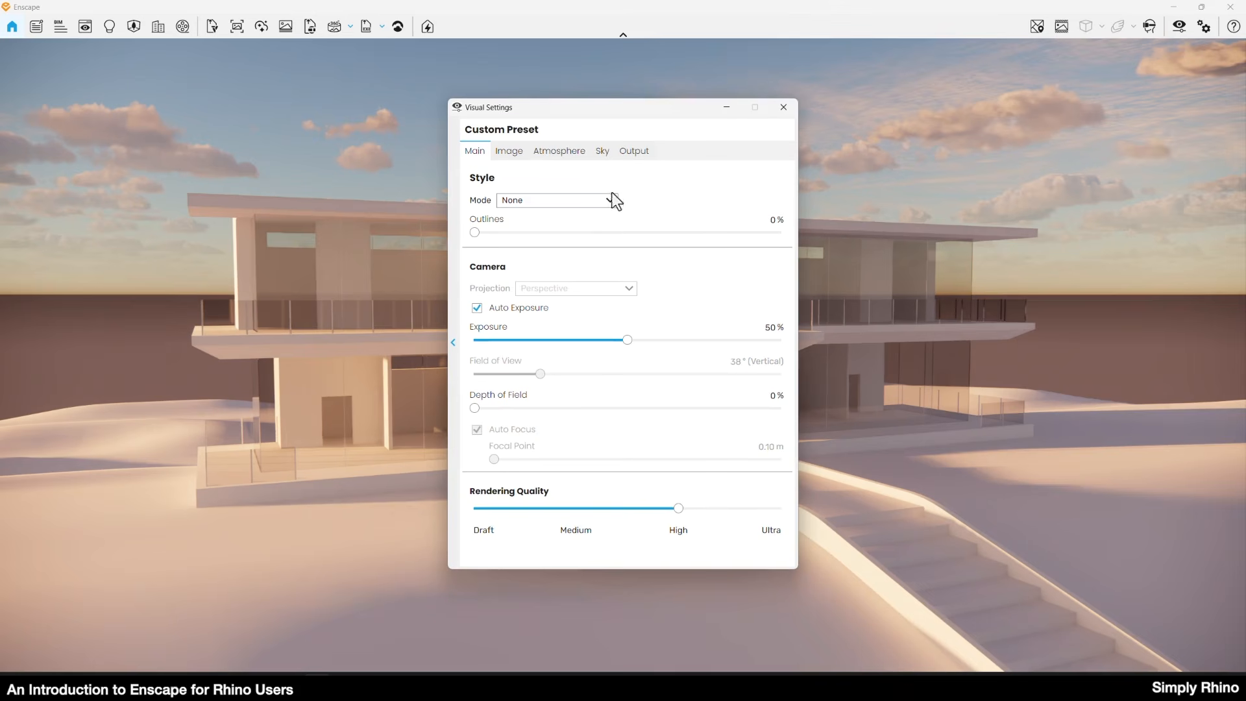
Try the Watercolor style mode on the rendering and return the style mode to None.
{"action": "left_click", "coordinate": [556, 201]}
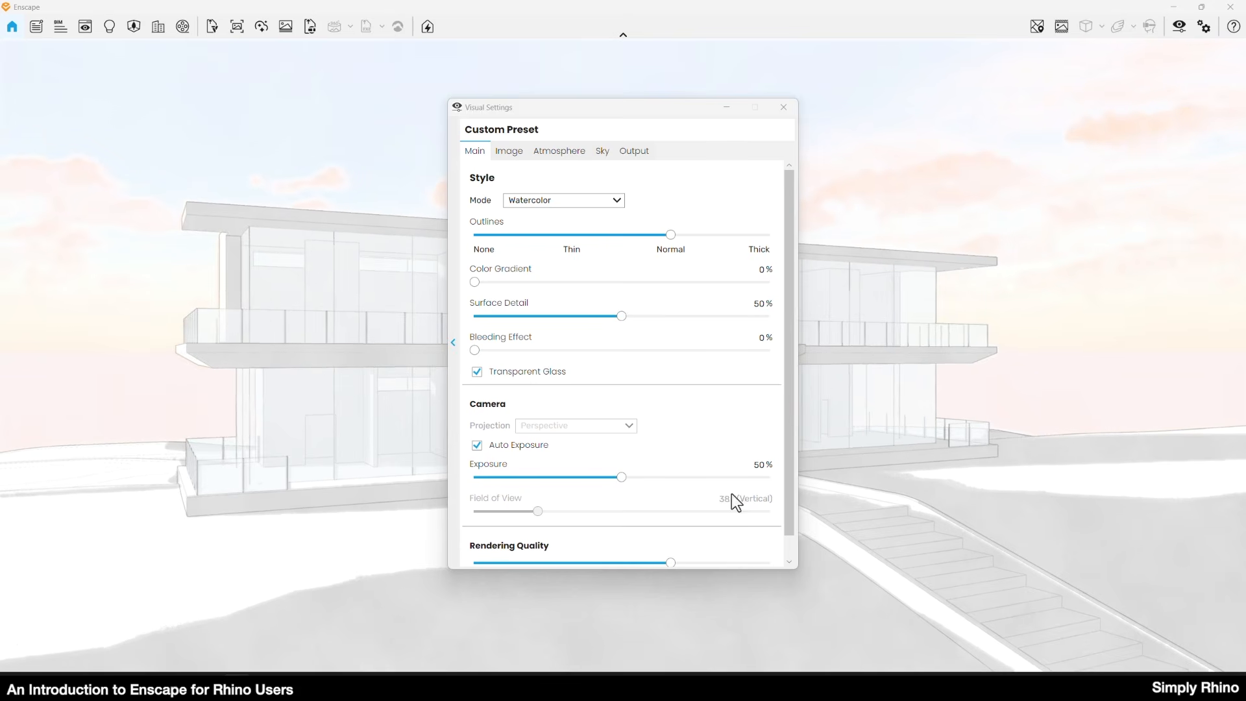
{"action": "left_click", "coordinate": [586, 201]}
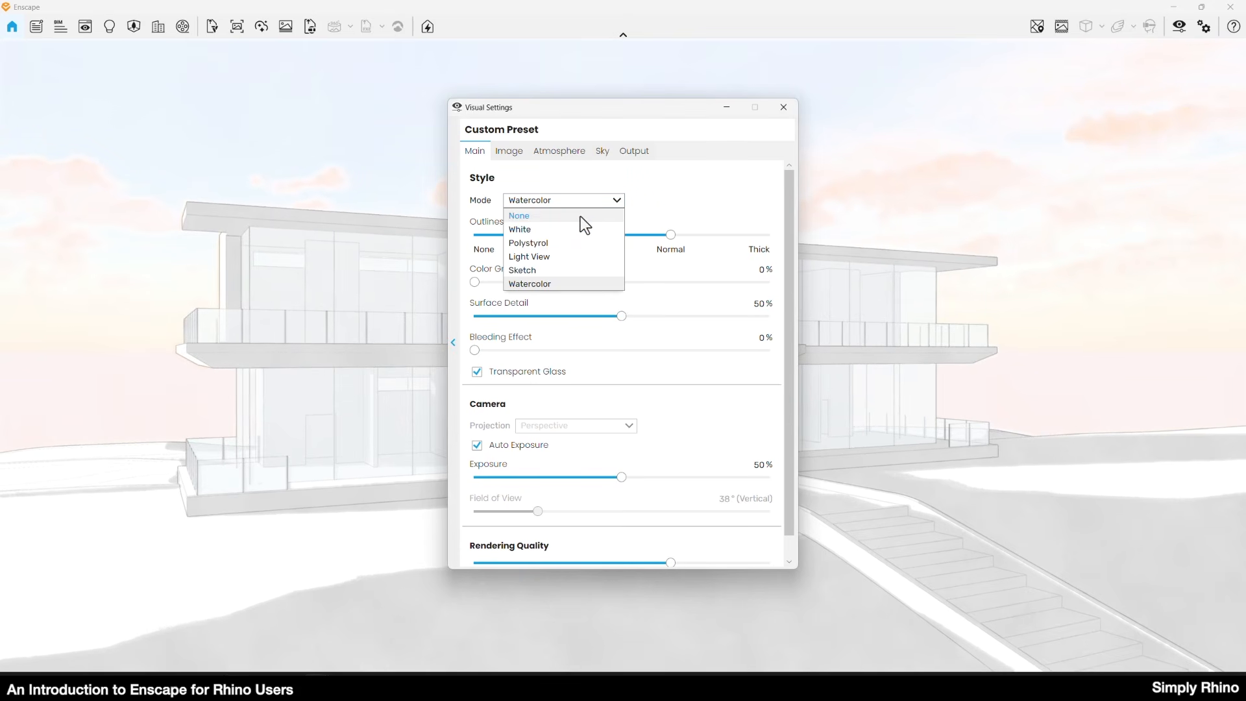
{"action": "left_click", "coordinate": [581, 216]}
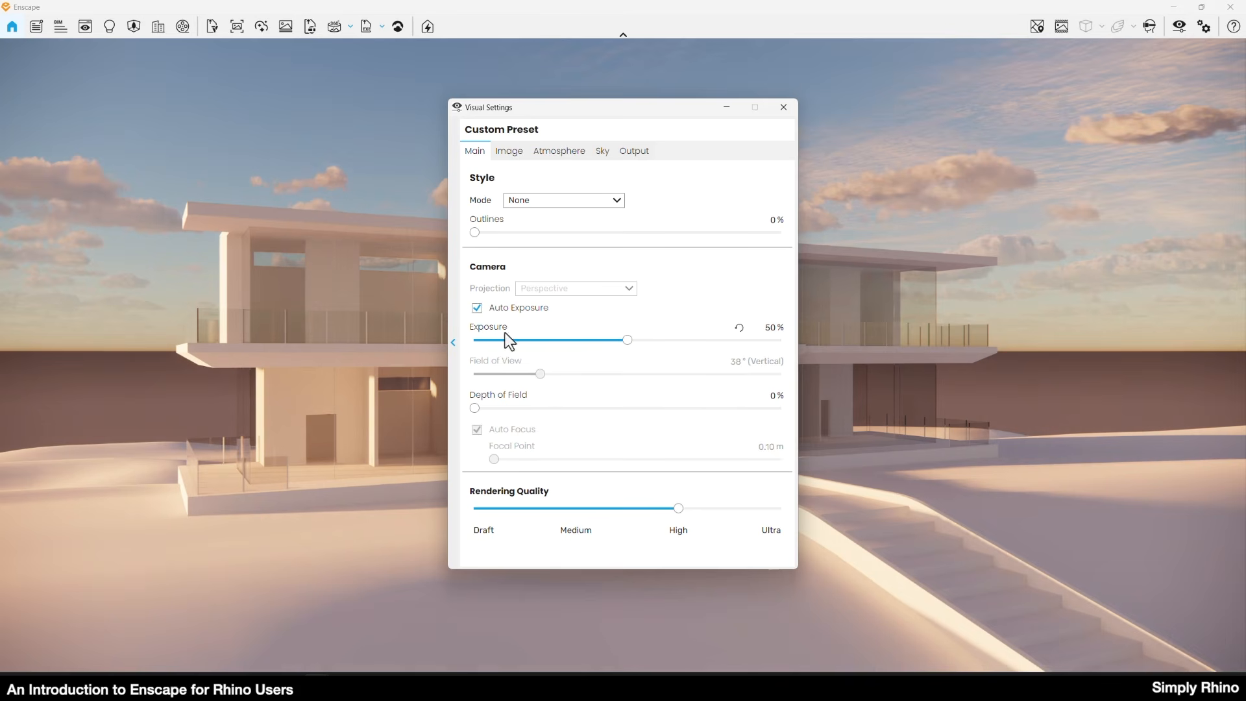
Review the camera's Exposure setting and the image correction and effect settings.
{"action": "mouse_move", "coordinate": [574, 346]}
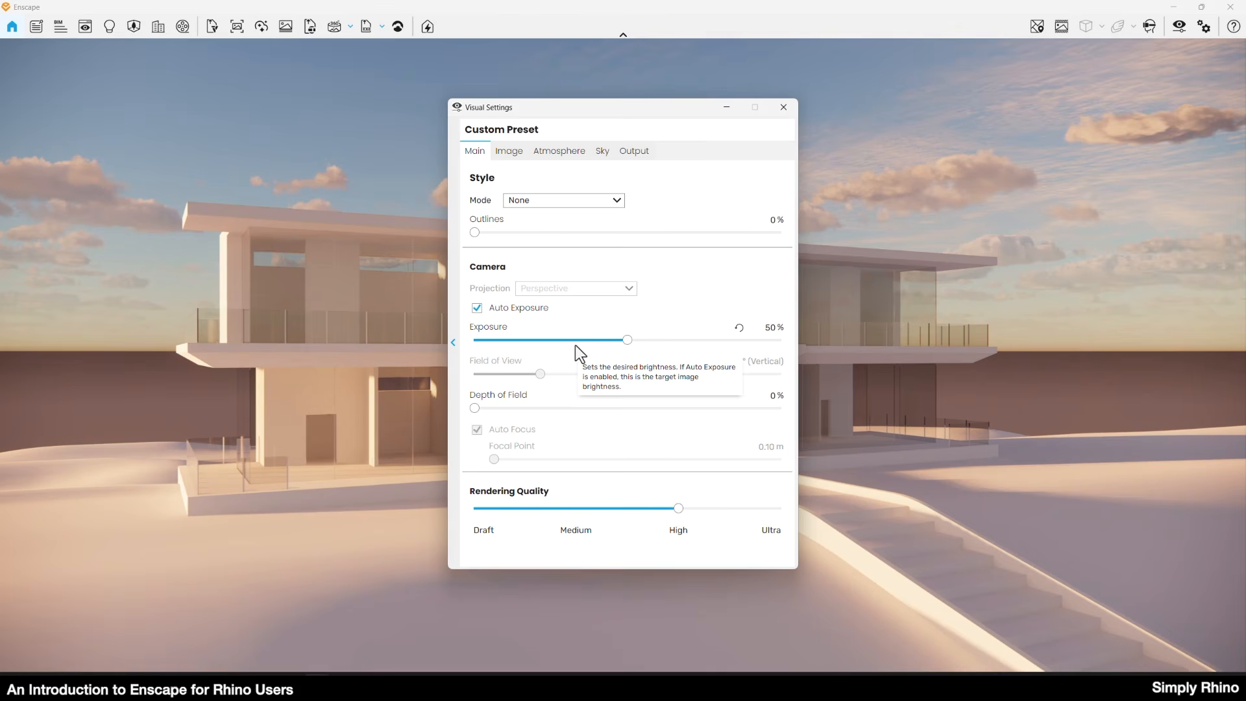
{"action": "left_click", "coordinate": [509, 151]}
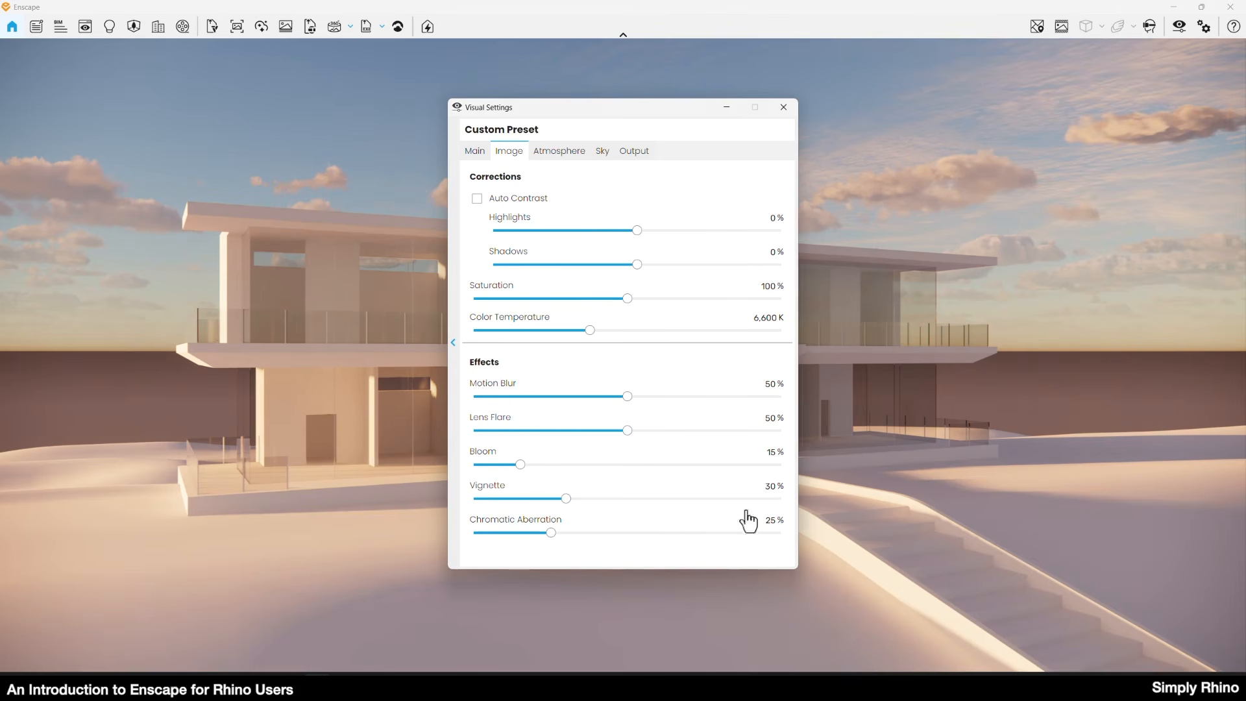
Set the clouds to 46% density, 74% variety, 72% cirrus amount and 7 contrails, and the horizon source to Forest.
{"action": "left_click", "coordinate": [559, 151]}
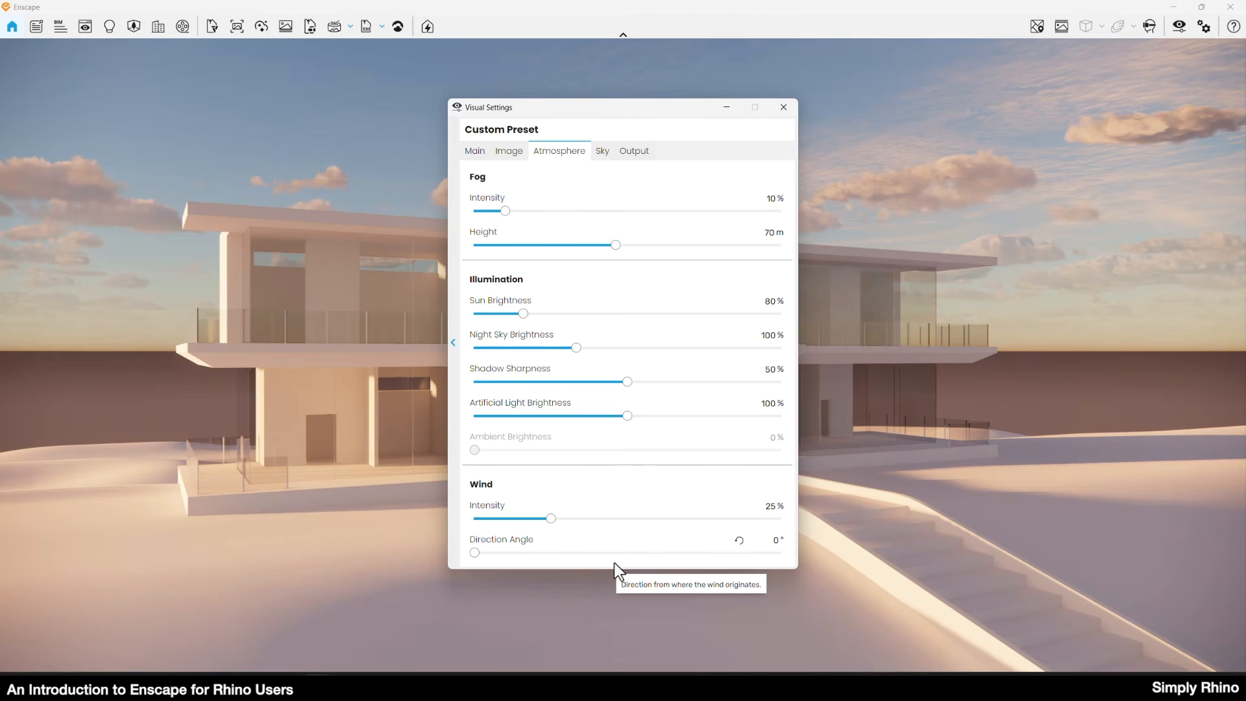
{"action": "left_click", "coordinate": [603, 151]}
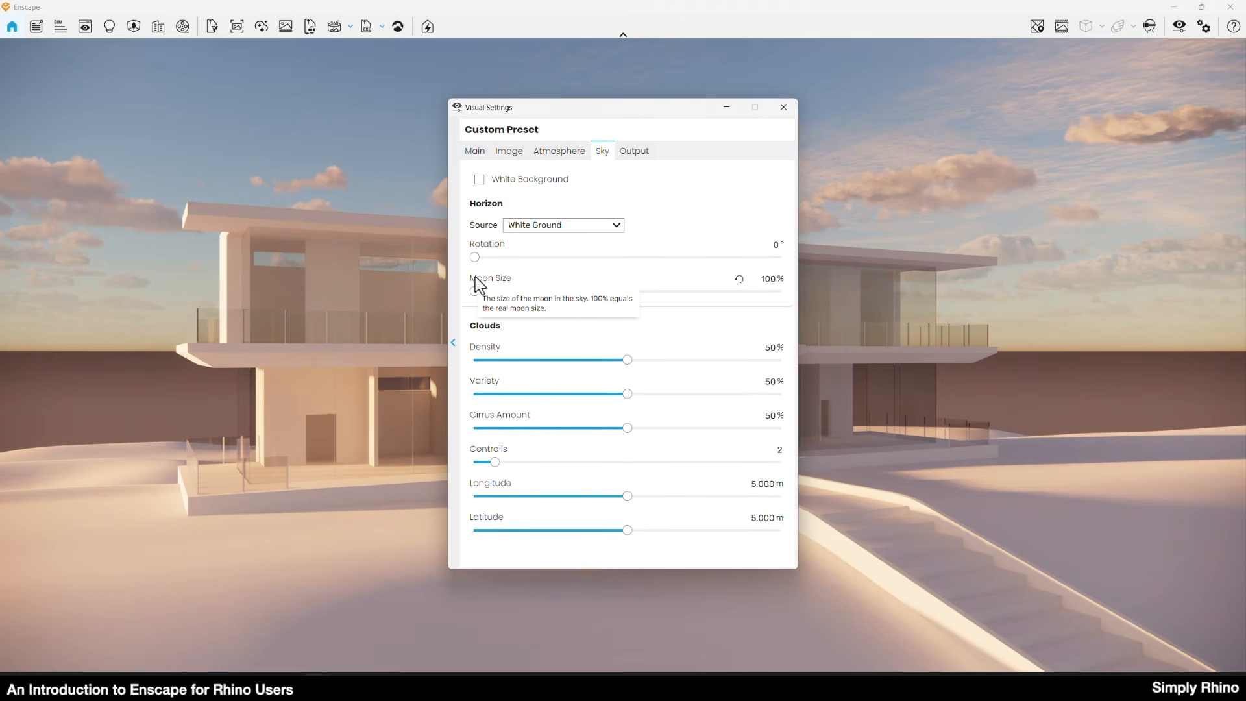
{"action": "left_click_drag", "start_coordinate": [628, 361], "coordinate": [699, 395]}
{"action": "left_click_drag", "start_coordinate": [627, 429], "coordinate": [693, 430]}
{"action": "left_click_drag", "start_coordinate": [497, 463], "coordinate": [546, 464]}
{"action": "left_click_drag", "start_coordinate": [590, 361], "coordinate": [621, 361]}
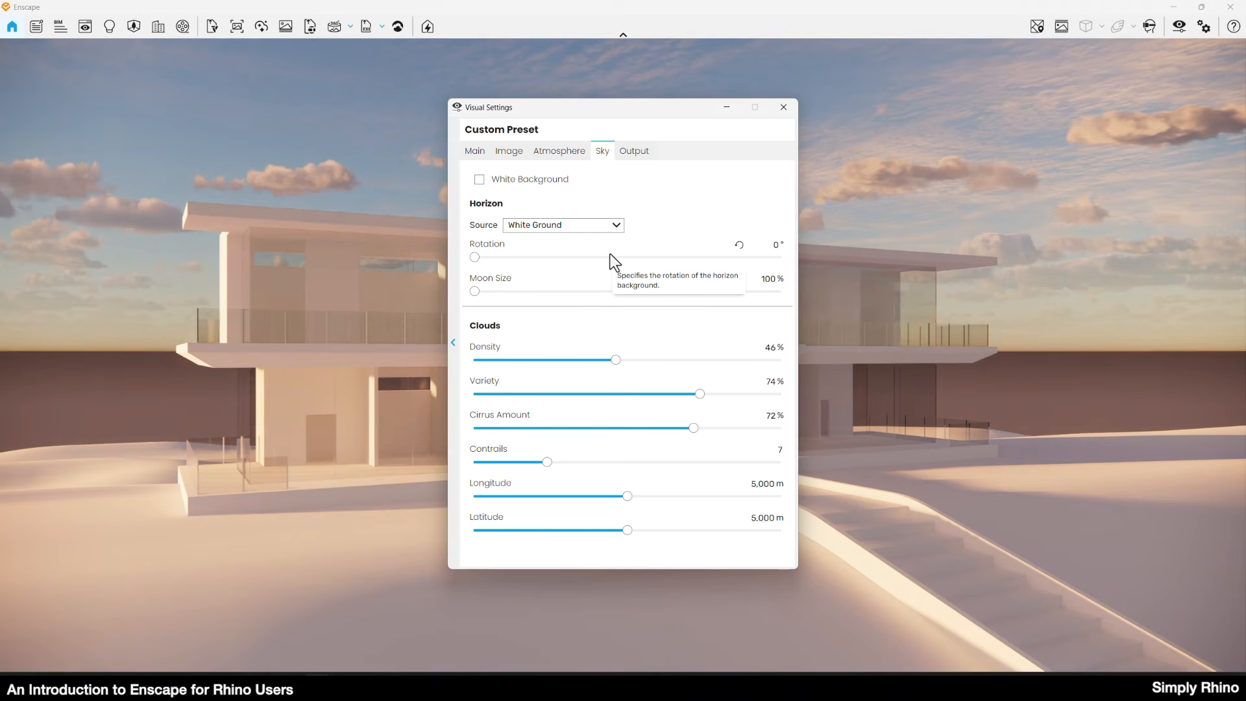
{"action": "left_click", "coordinate": [570, 227]}
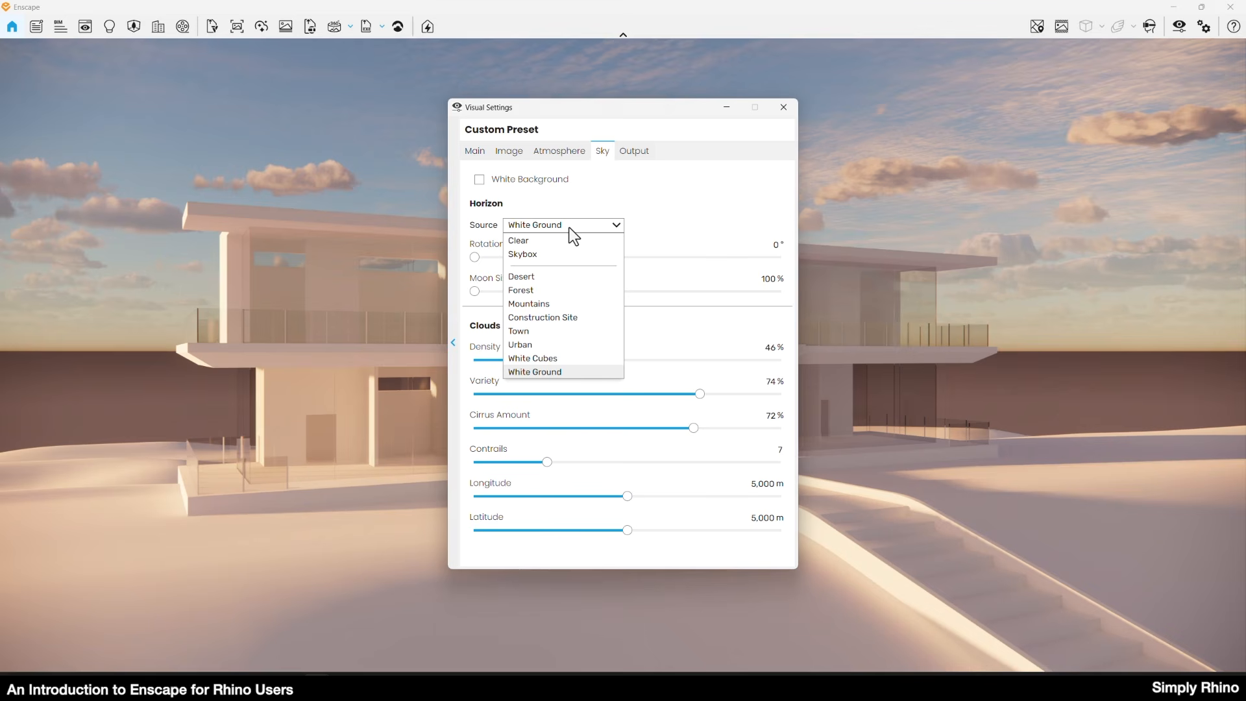
{"action": "left_click", "coordinate": [574, 291]}
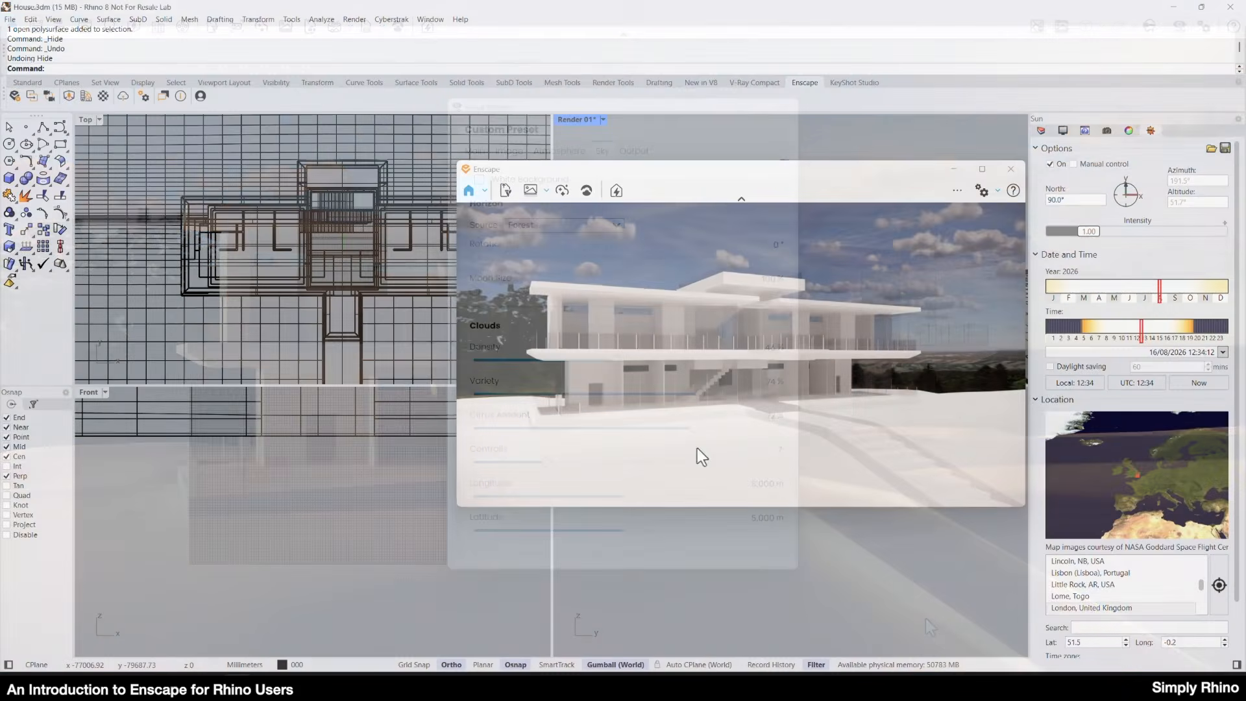
Adjust the time of day in the rendering, and set the Rhino sun's time to about 10:42.
{"action": "key", "text": "i"}
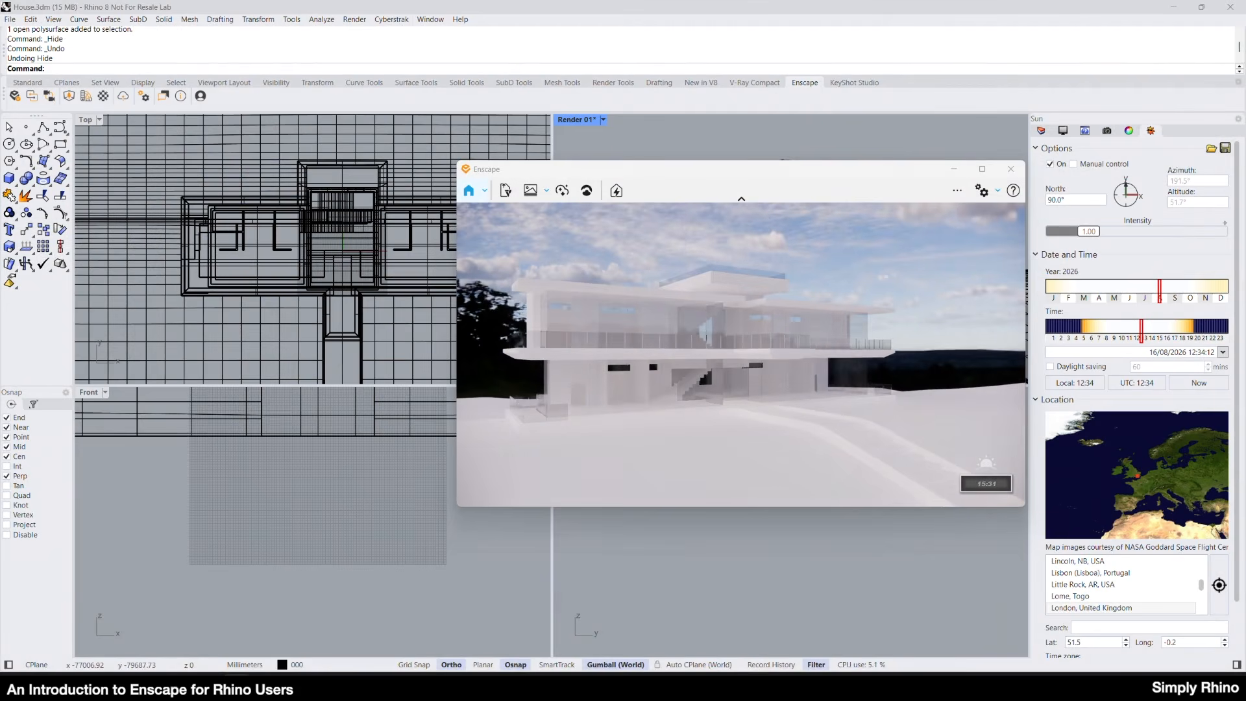
{"action": "left_click", "coordinate": [1143, 337]}
{"action": "left_click", "coordinate": [1126, 345]}
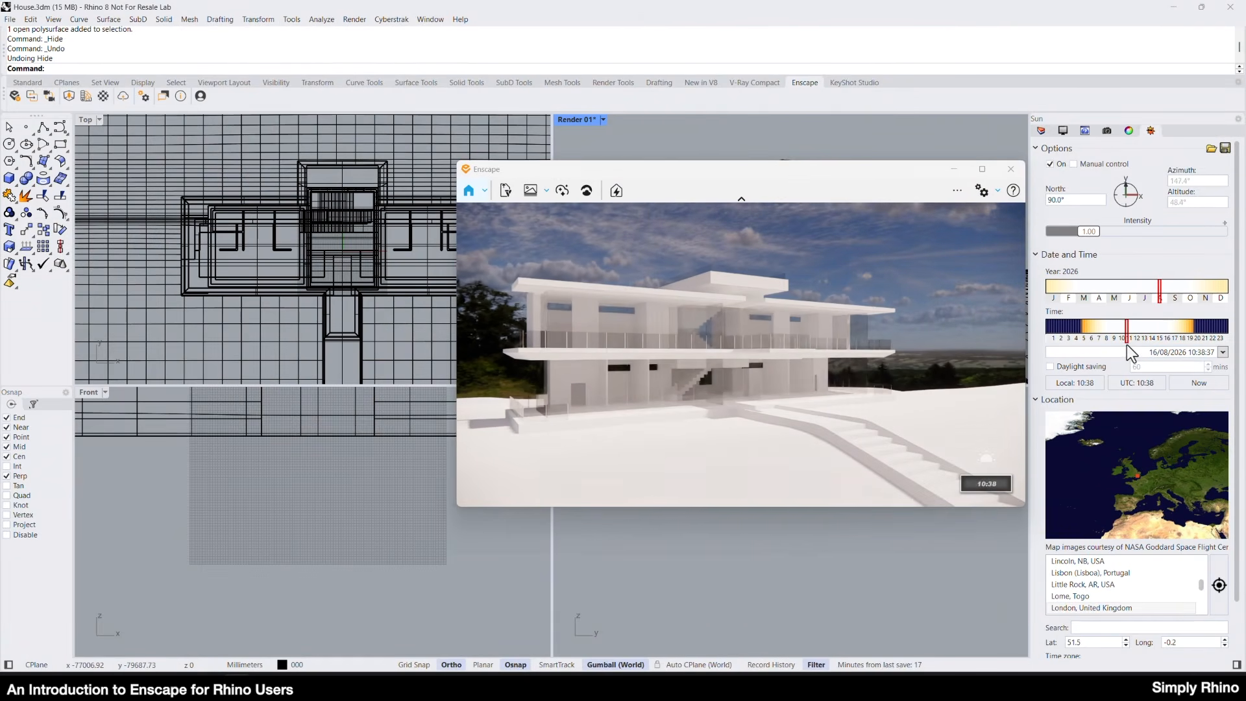
{"action": "left_click", "coordinate": [1128, 345]}
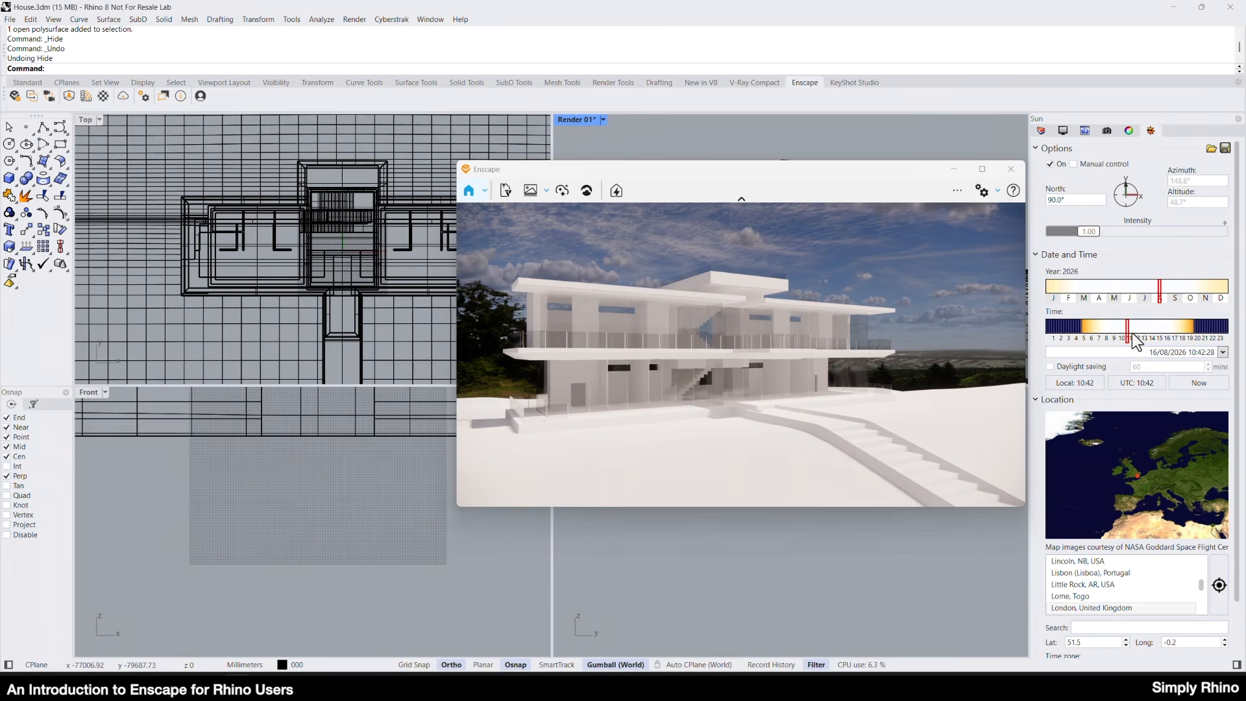
{"action": "left_click_drag", "start_coordinate": [1127, 337], "coordinate": [1128, 345]}
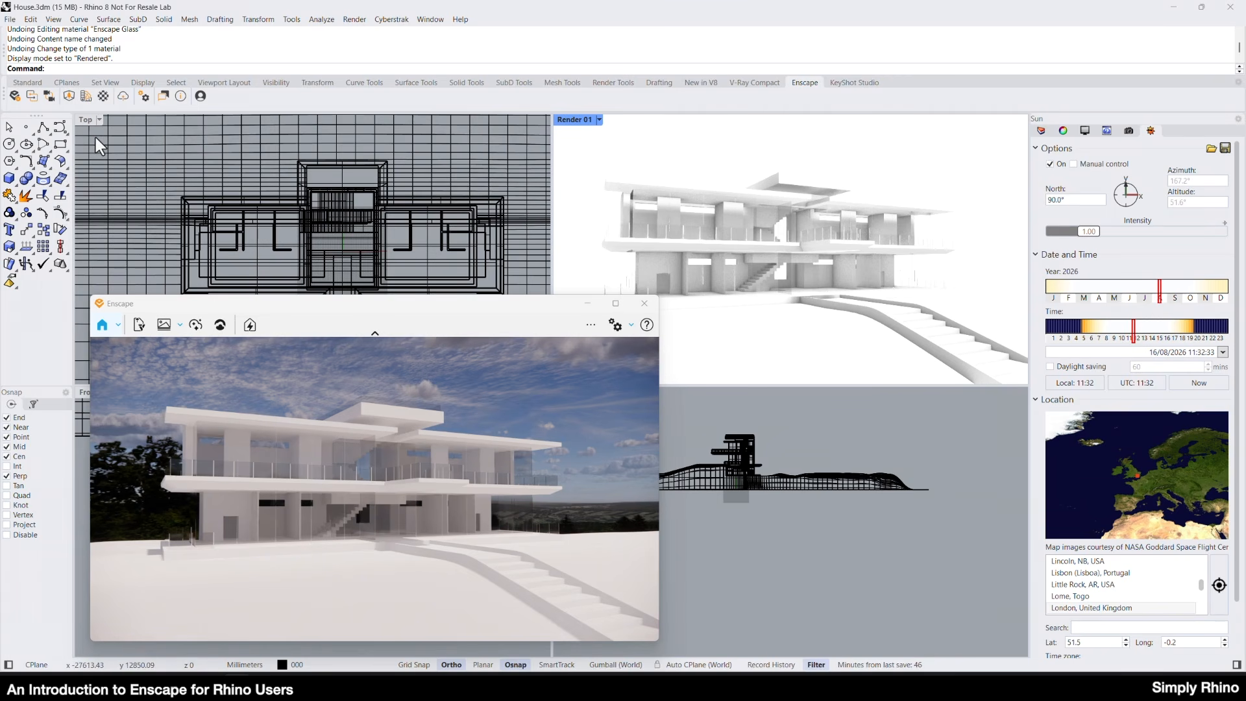
Browse the Enscape Material Library and check the Enscape Material Editor for editable project materials.
{"action": "left_click", "coordinate": [84, 98]}
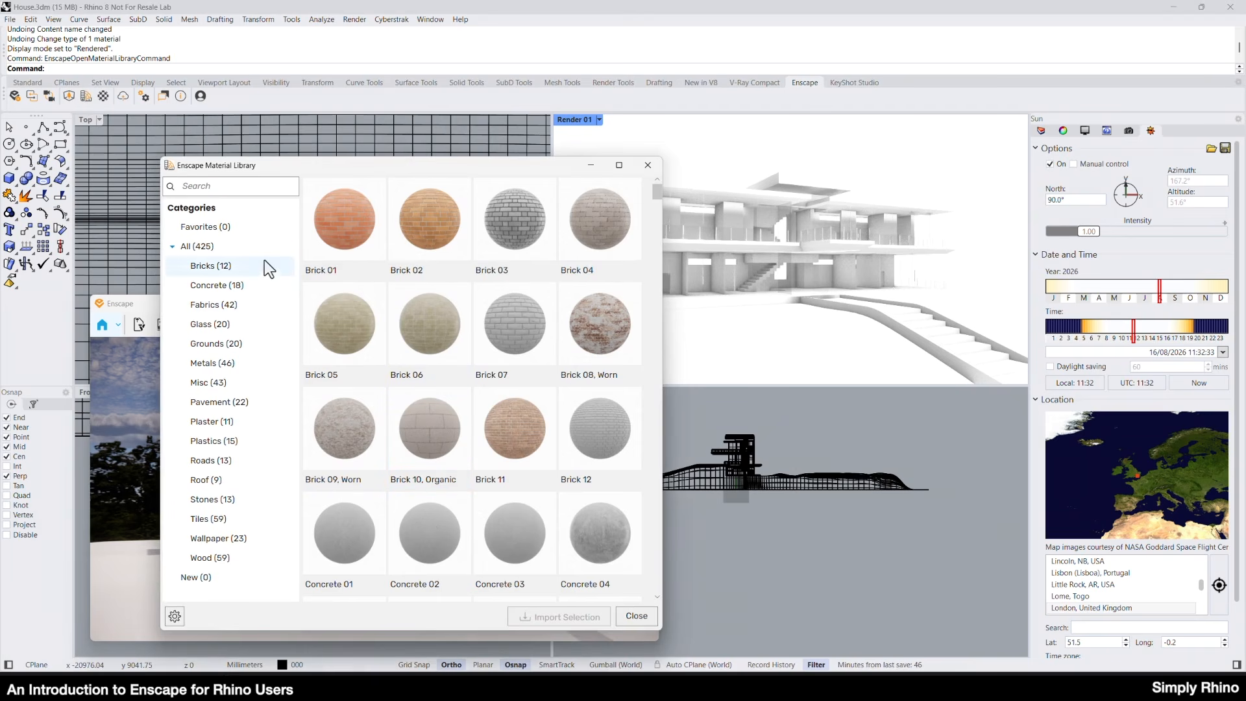
{"action": "scroll", "coordinate": [535, 461], "scroll_direction": "down", "scroll_amount": 5}
{"action": "scroll", "coordinate": [528, 445], "scroll_direction": "up", "scroll_amount": 5}
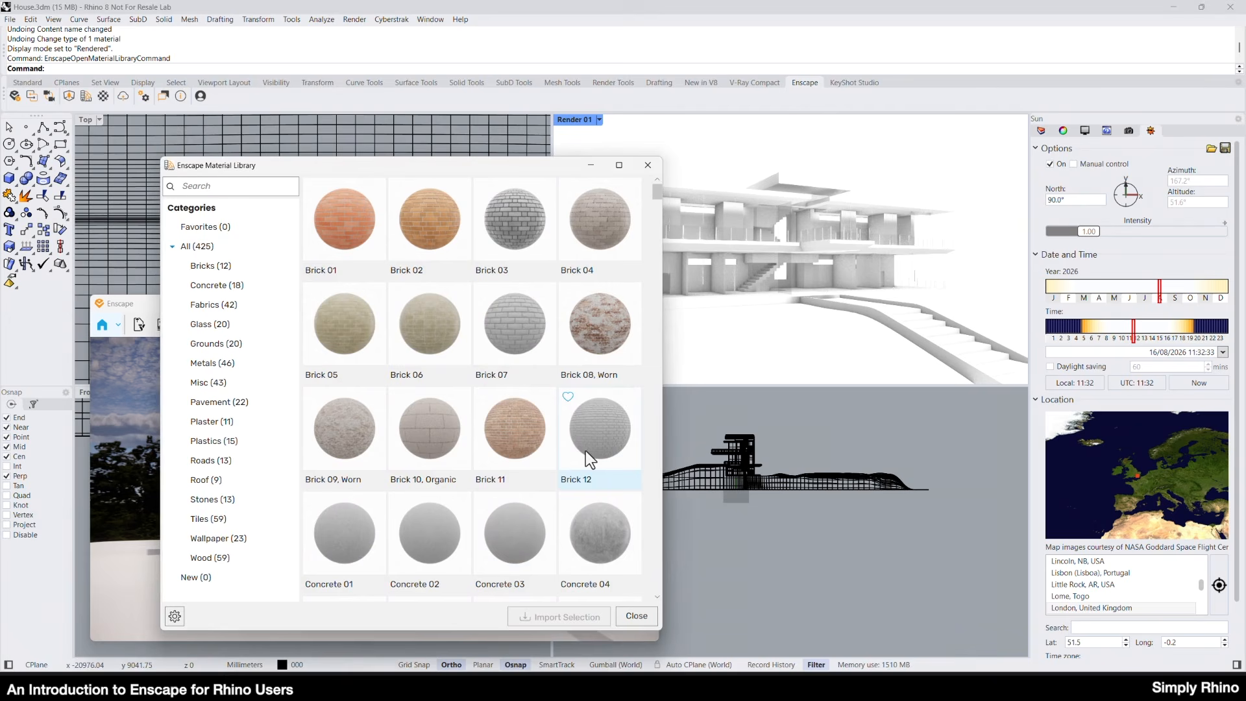
{"action": "left_click", "coordinate": [647, 620]}
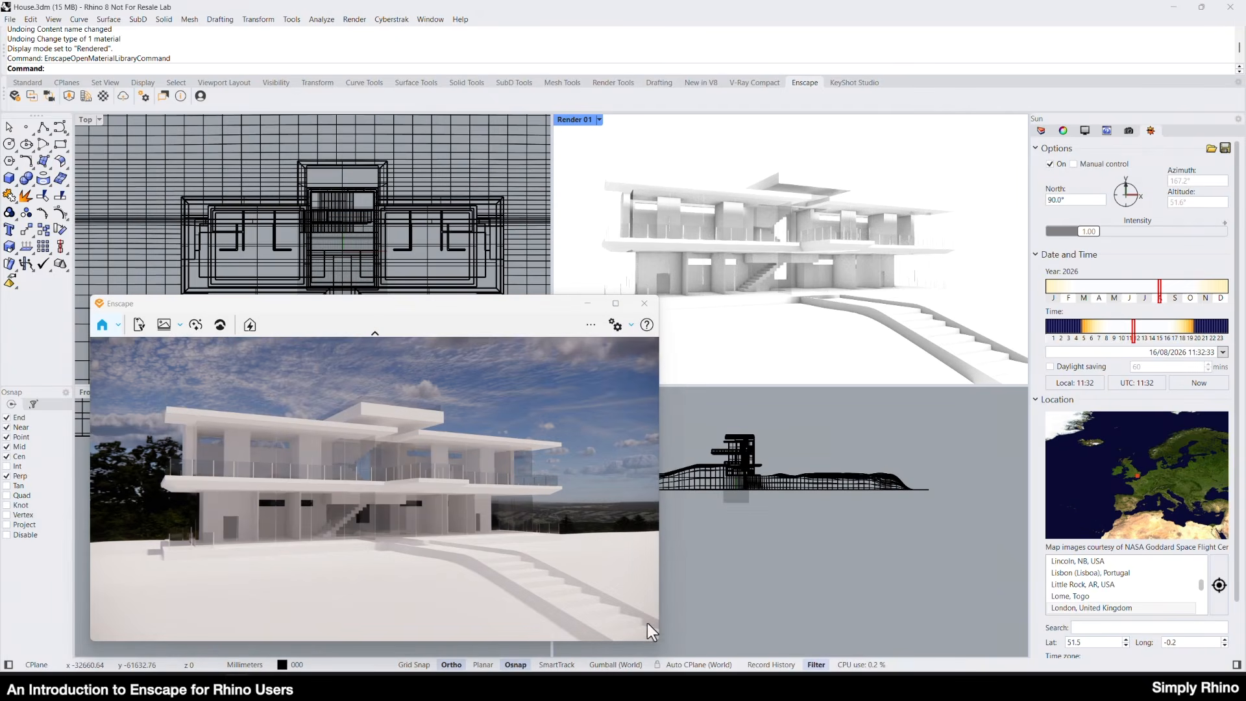
{"action": "left_click", "coordinate": [107, 96]}
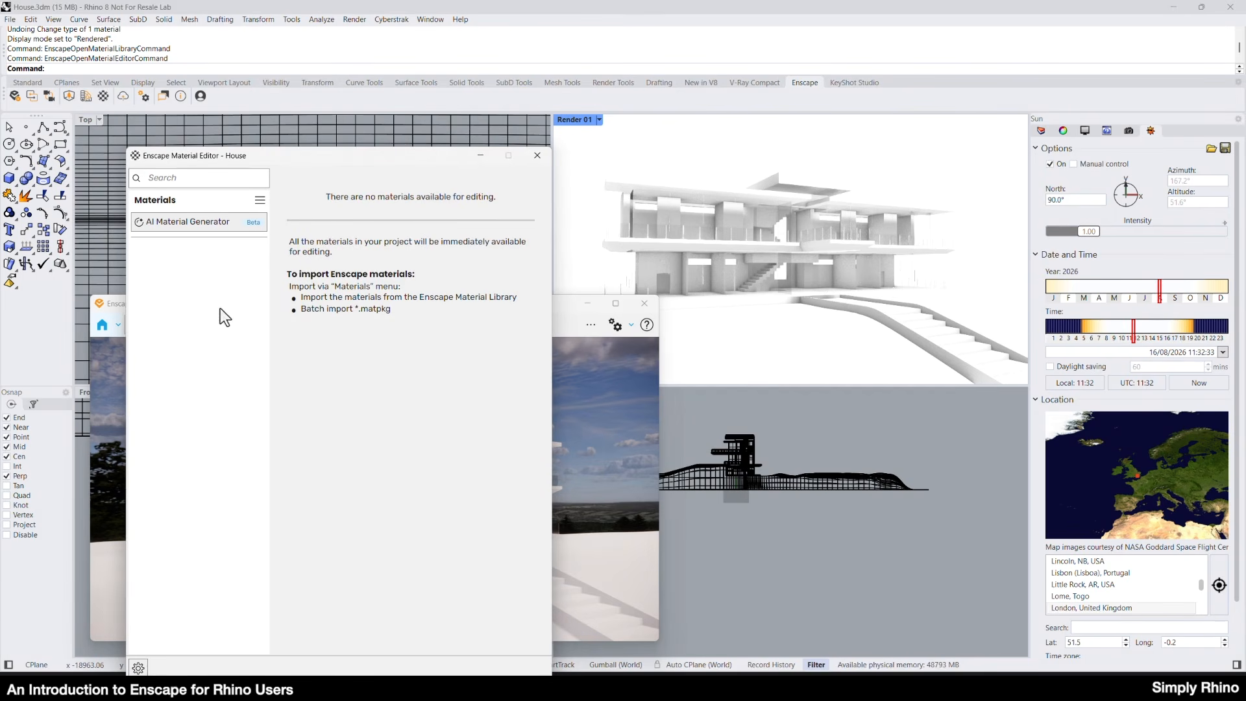
{"action": "left_click", "coordinate": [543, 159]}
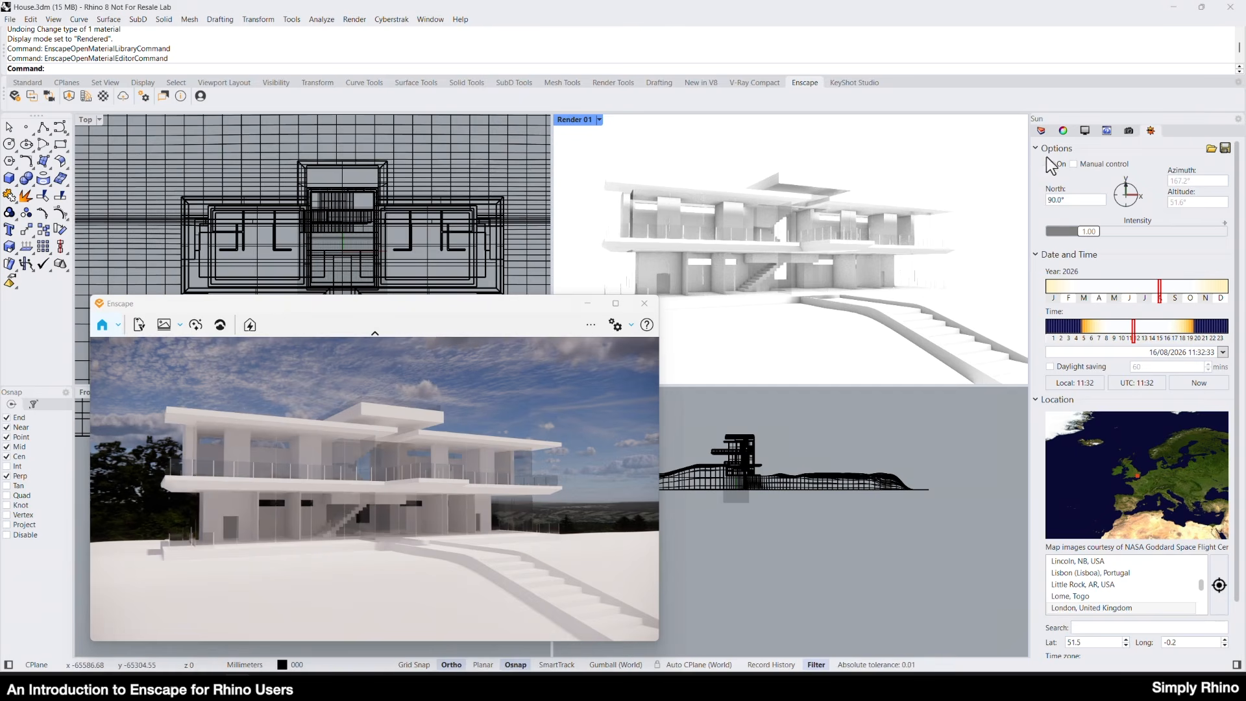
Rename the upper-floor glass box's material as Glass Enscape and change its type to Enscape.
{"action": "left_click", "coordinate": [1065, 133]}
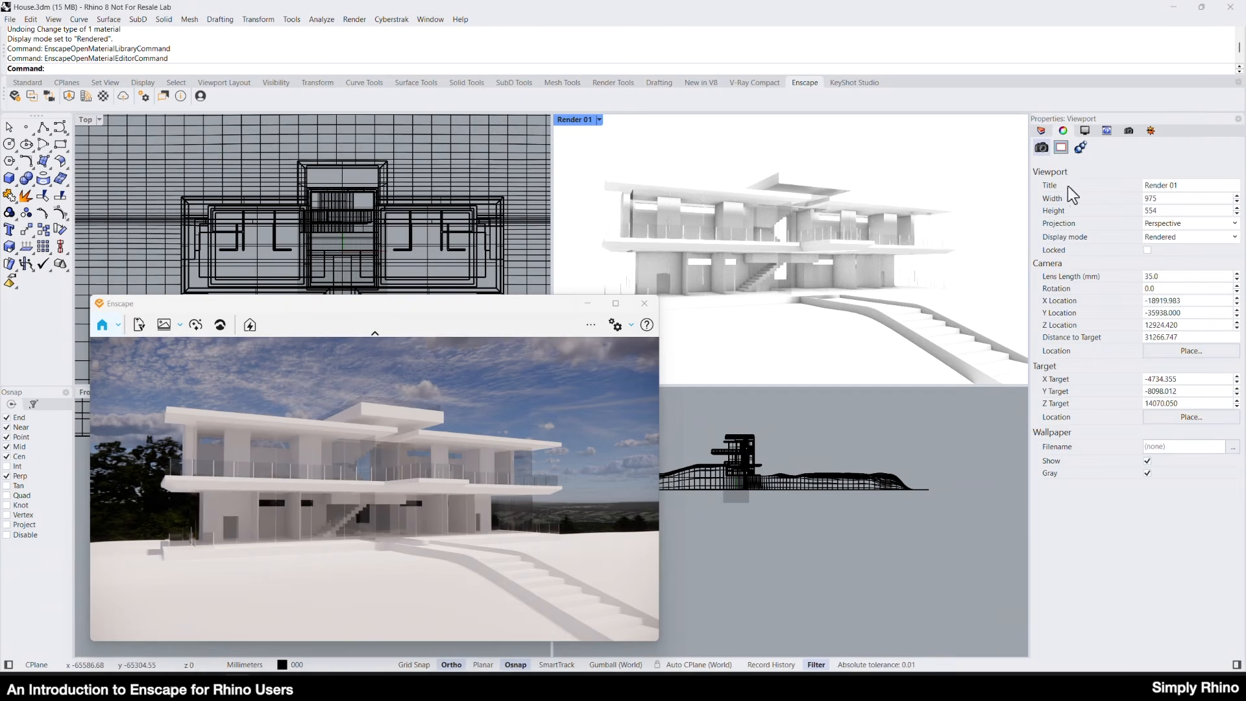
{"action": "left_click", "coordinate": [646, 217]}
{"action": "left_click", "coordinate": [682, 247]}
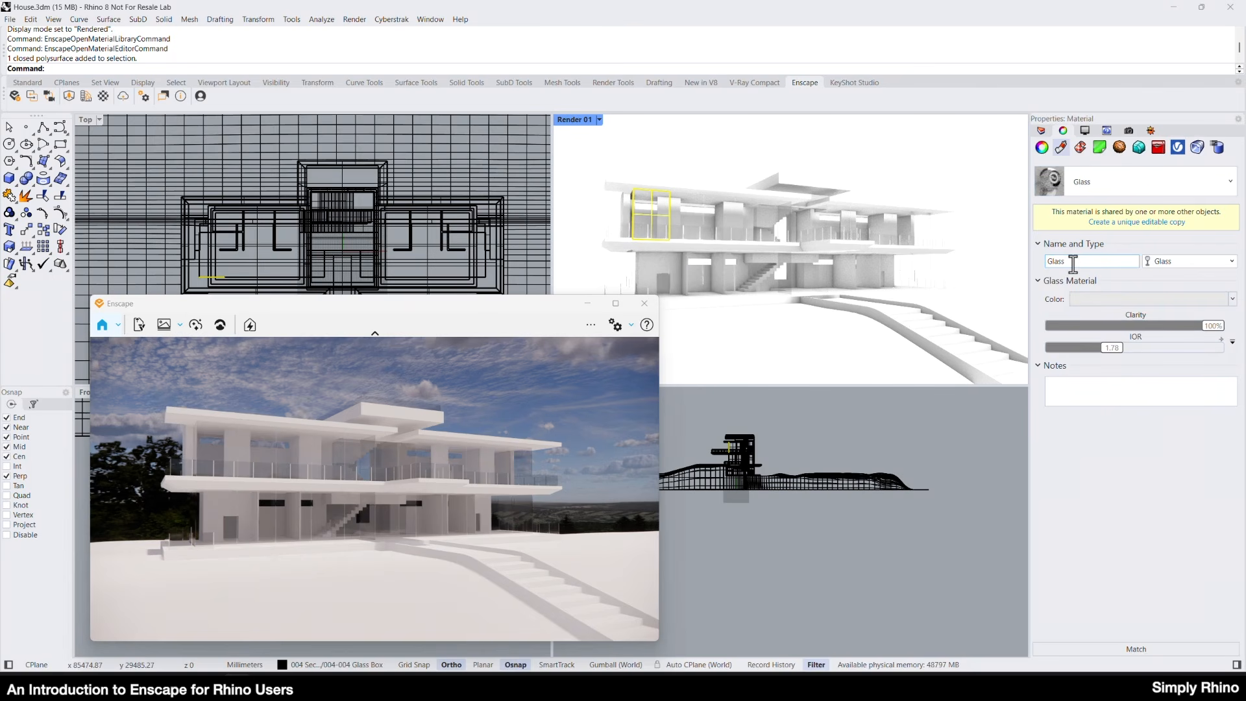
{"action": "type", "text": "Enscape"}
{"action": "left_click", "coordinate": [1204, 263]}
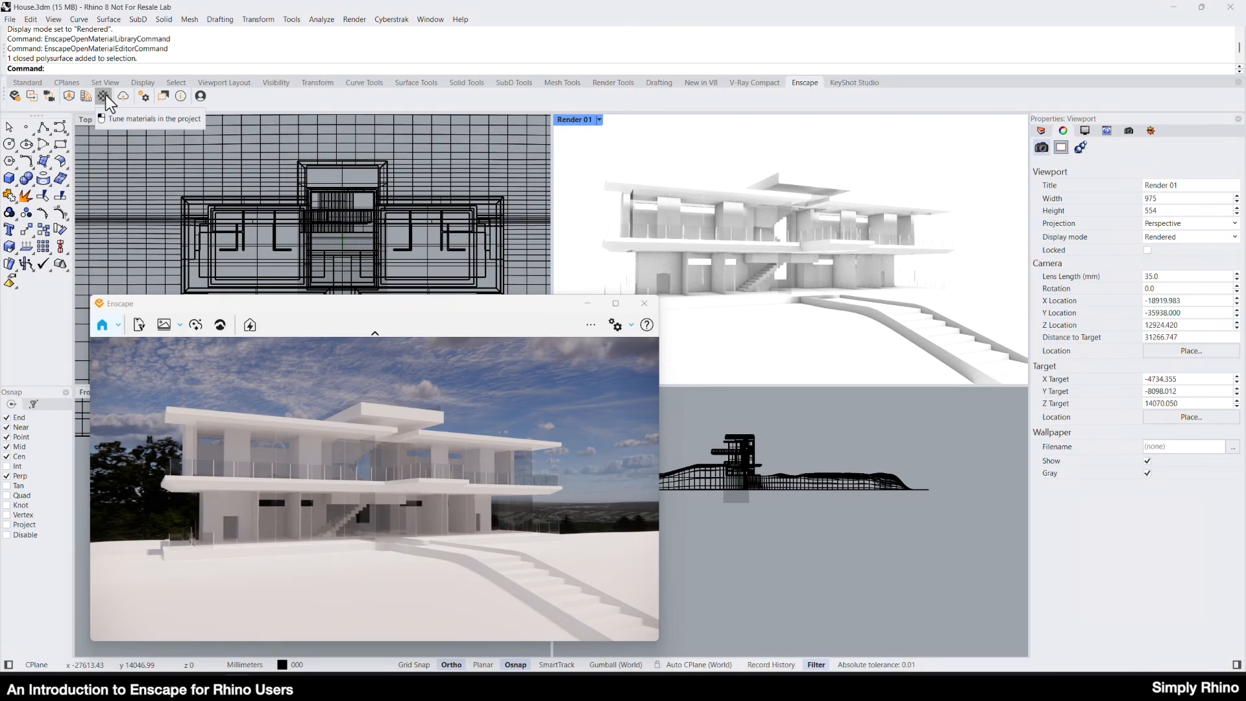
Set the Glass Enscape material's type to Glass in the Enscape Material Editor.
{"action": "left_click", "coordinate": [104, 96]}
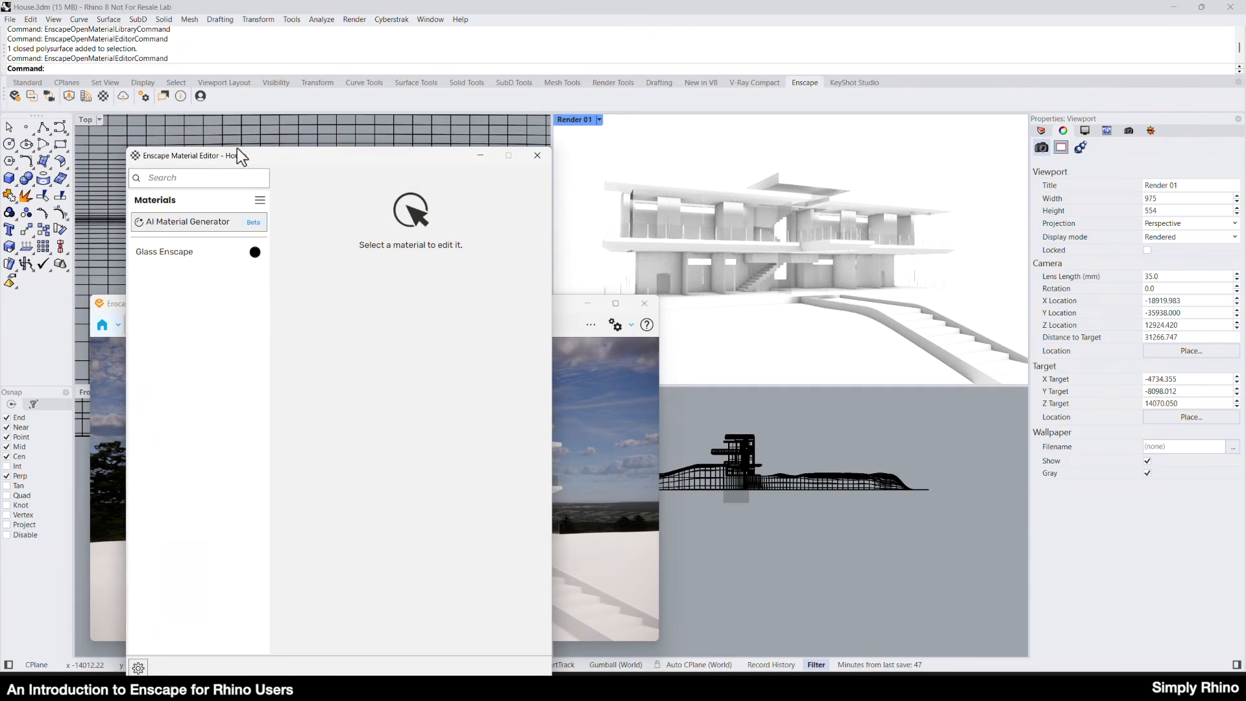
{"action": "left_click_drag", "start_coordinate": [258, 157], "coordinate": [696, 133]}
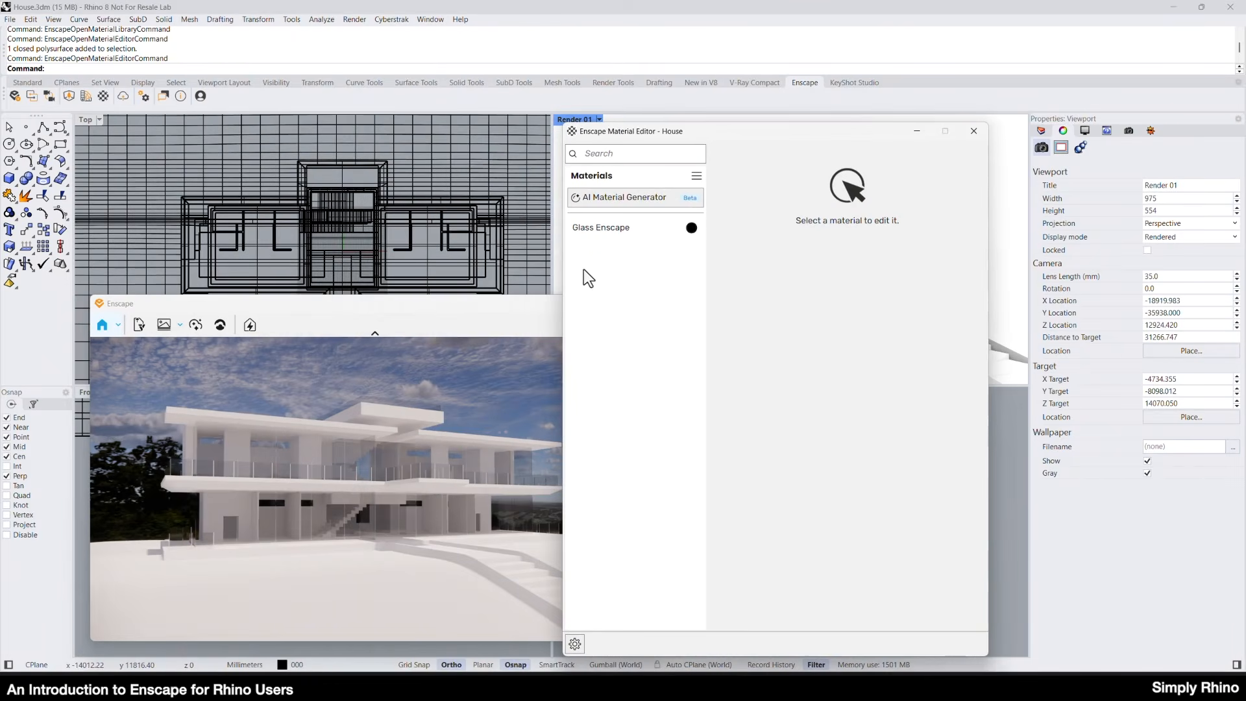
{"action": "left_click", "coordinate": [594, 228]}
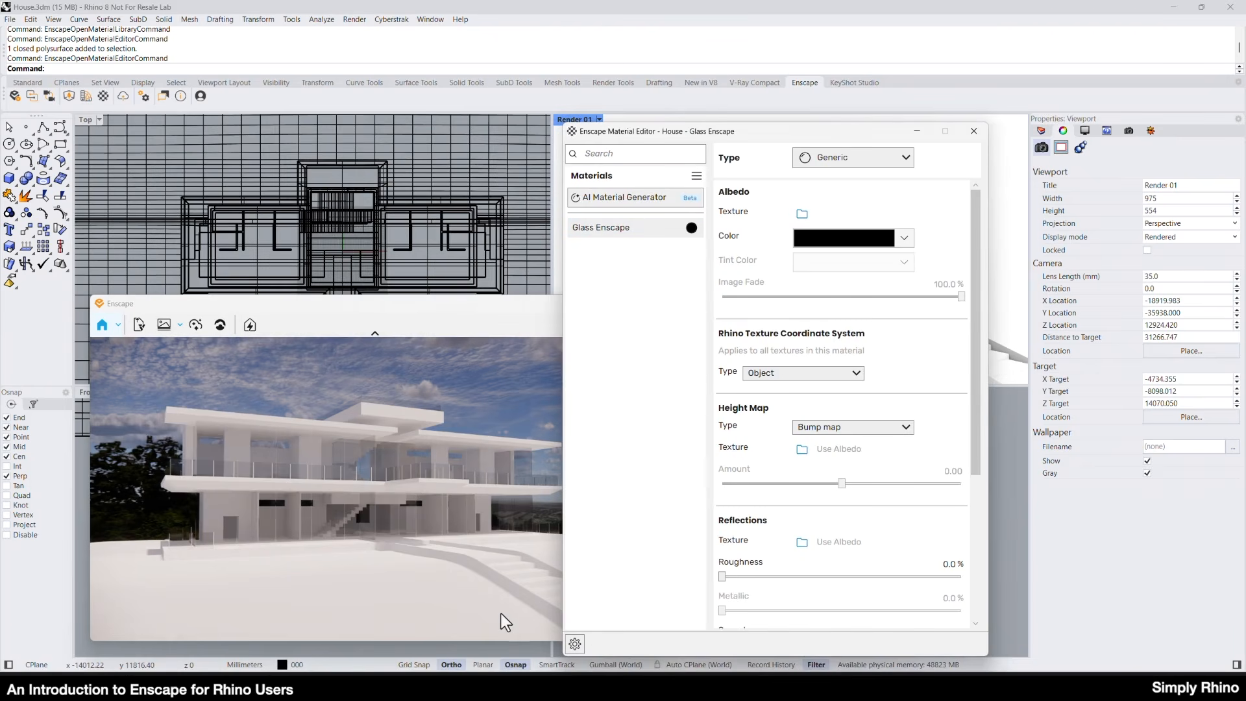
{"action": "mouse_move", "coordinate": [866, 169]}
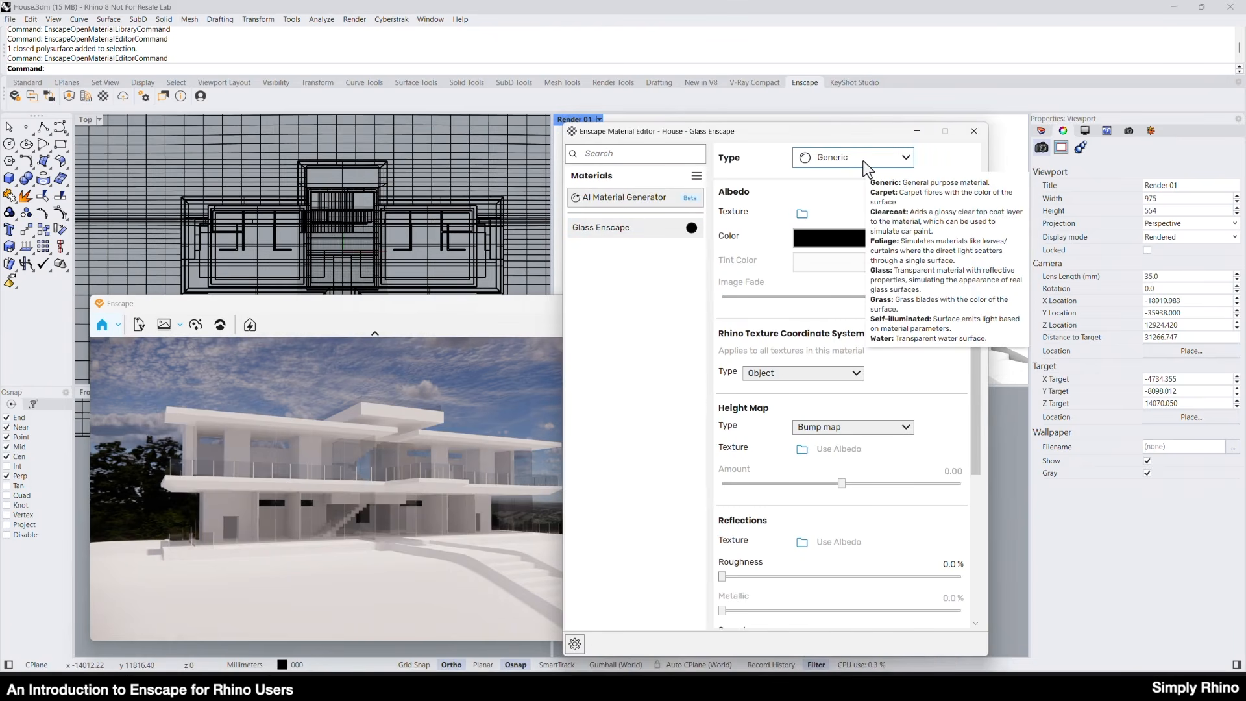
{"action": "left_click", "coordinate": [865, 162]}
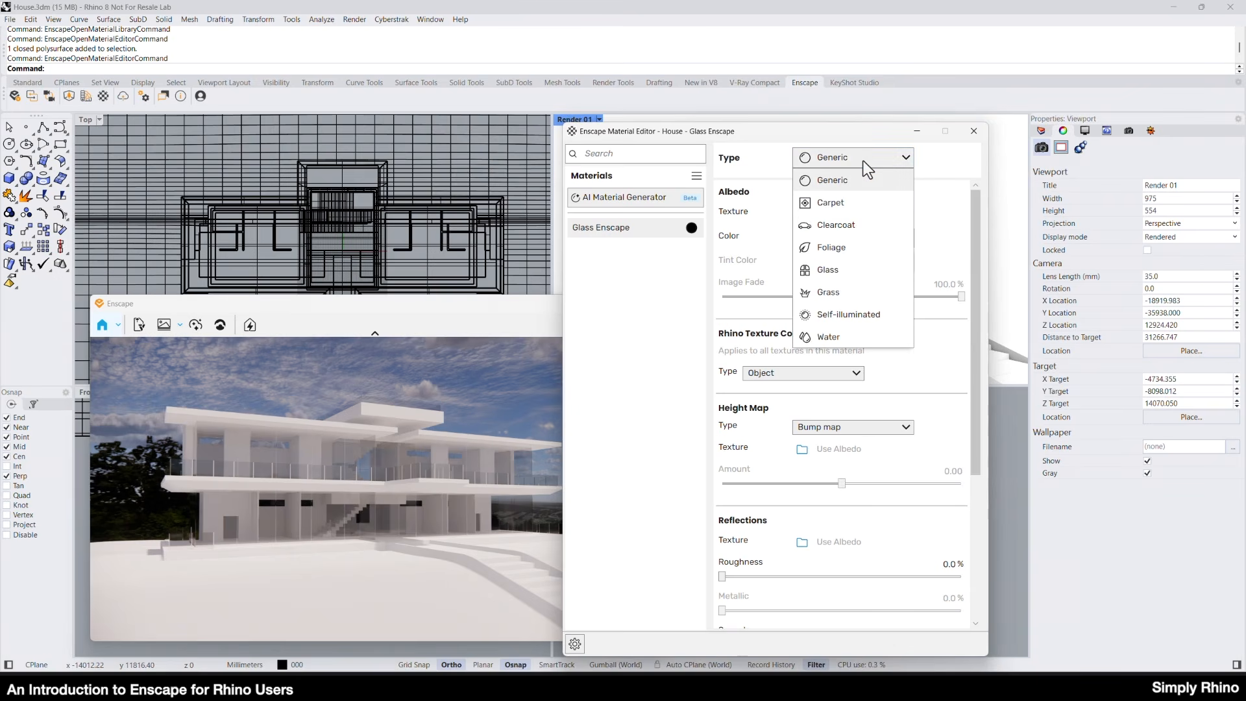
{"action": "left_click", "coordinate": [819, 271]}
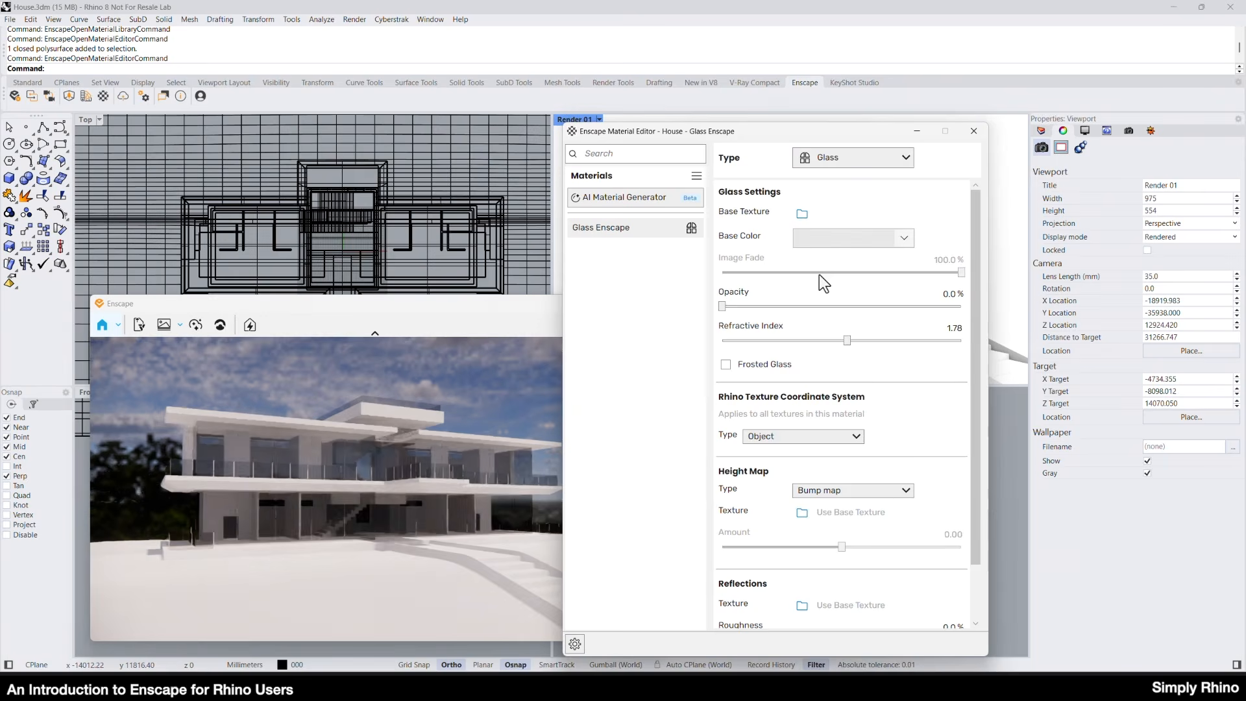
Give the Glass Enscape material a light grey base color and a refractive index of 1.84.
{"action": "left_click", "coordinate": [1015, 375]}
{"action": "left_click", "coordinate": [929, 345]}
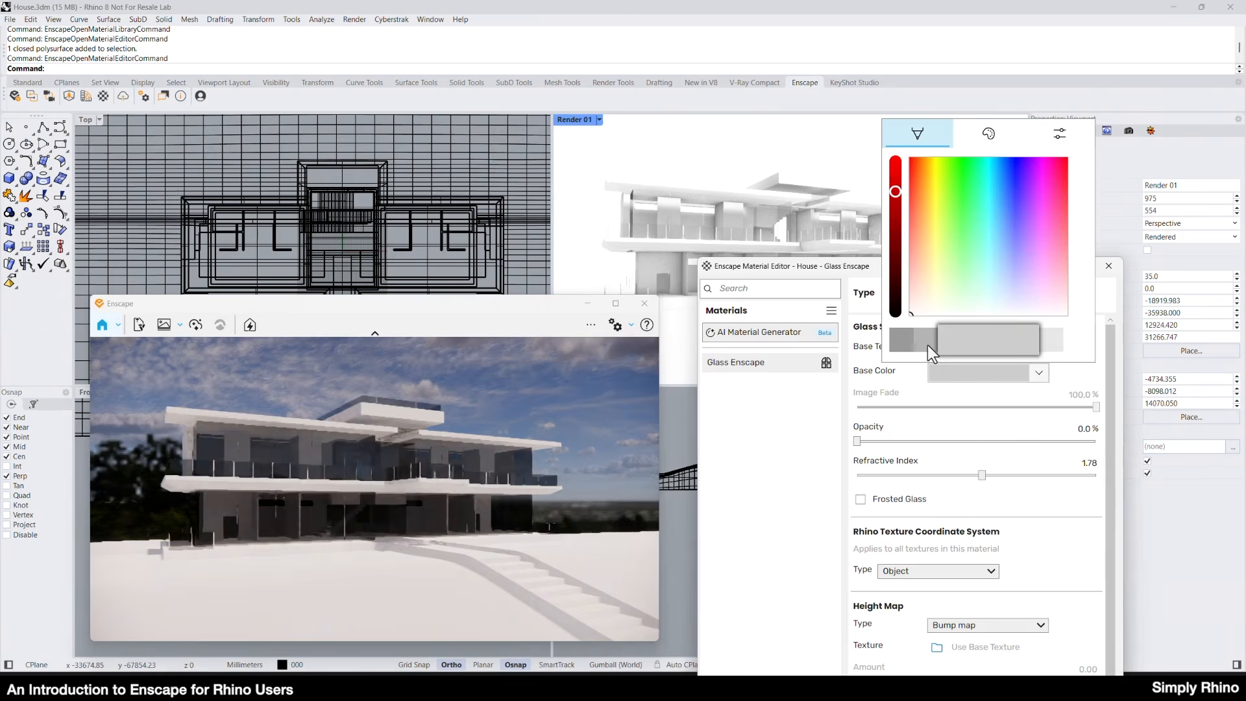
{"action": "left_click", "coordinate": [985, 477]}
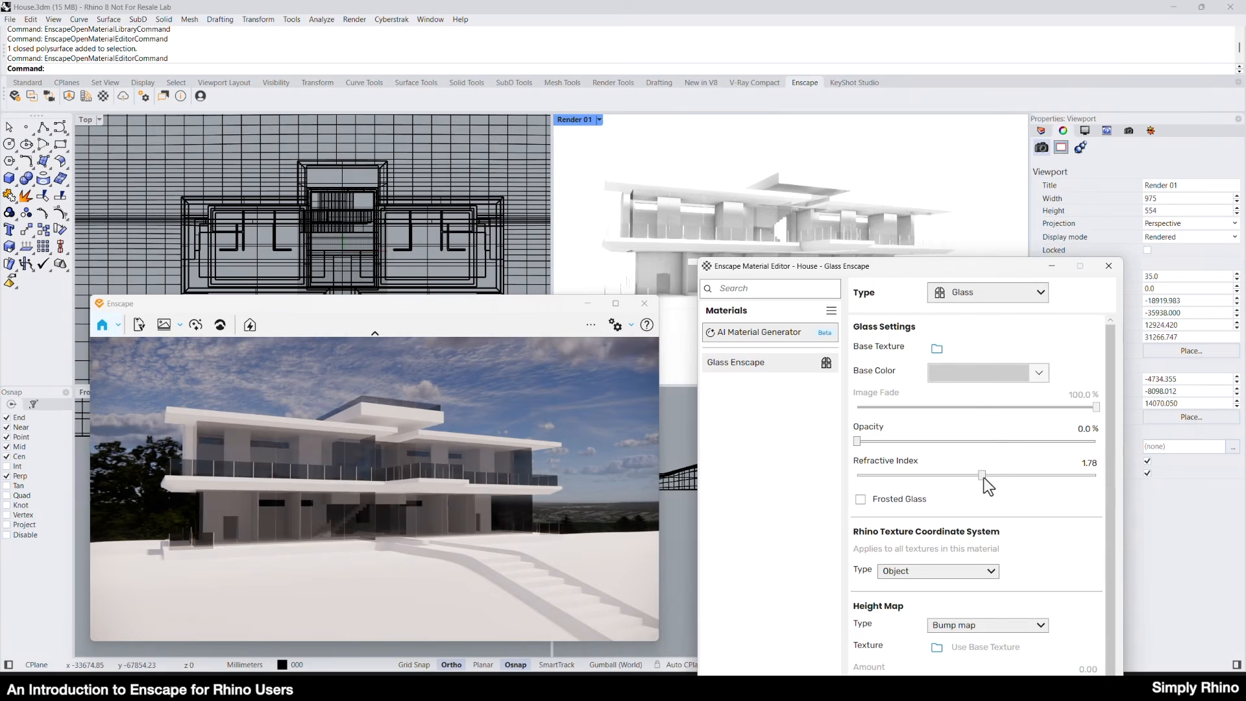
{"action": "left_click_drag", "start_coordinate": [983, 477], "coordinate": [992, 477]}
{"action": "scroll", "coordinate": [936, 504], "scroll_direction": "down", "scroll_amount": 1}
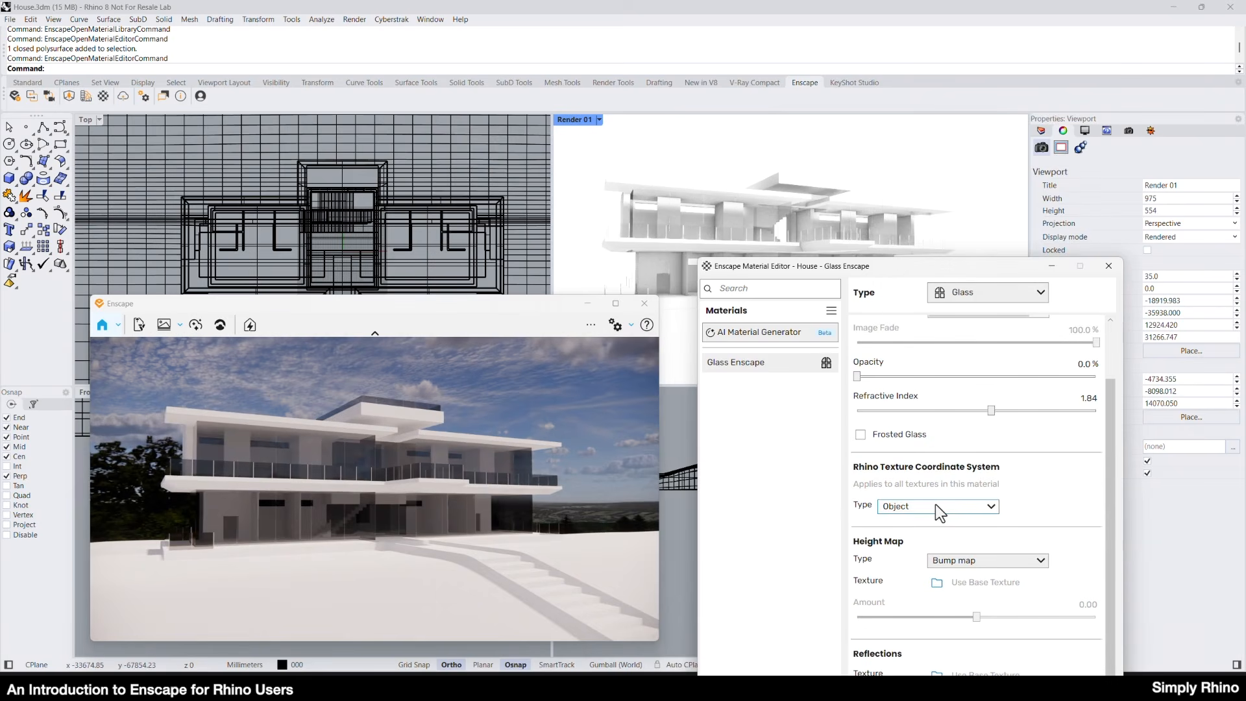
{"action": "left_click_drag", "start_coordinate": [1009, 271], "coordinate": [980, 121]}
{"action": "left_click_drag", "start_coordinate": [949, 593], "coordinate": [1025, 593]}
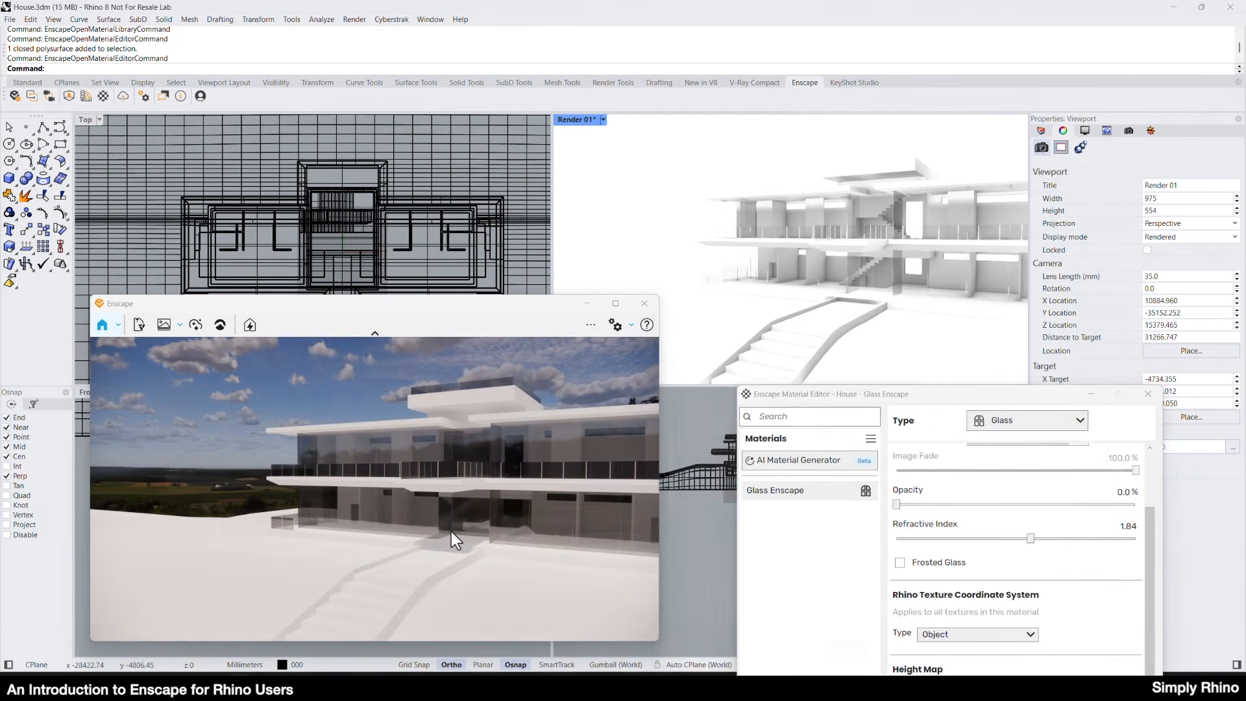
{"action": "right_click_drag", "start_coordinate": [873, 256], "coordinate": [800, 245]}
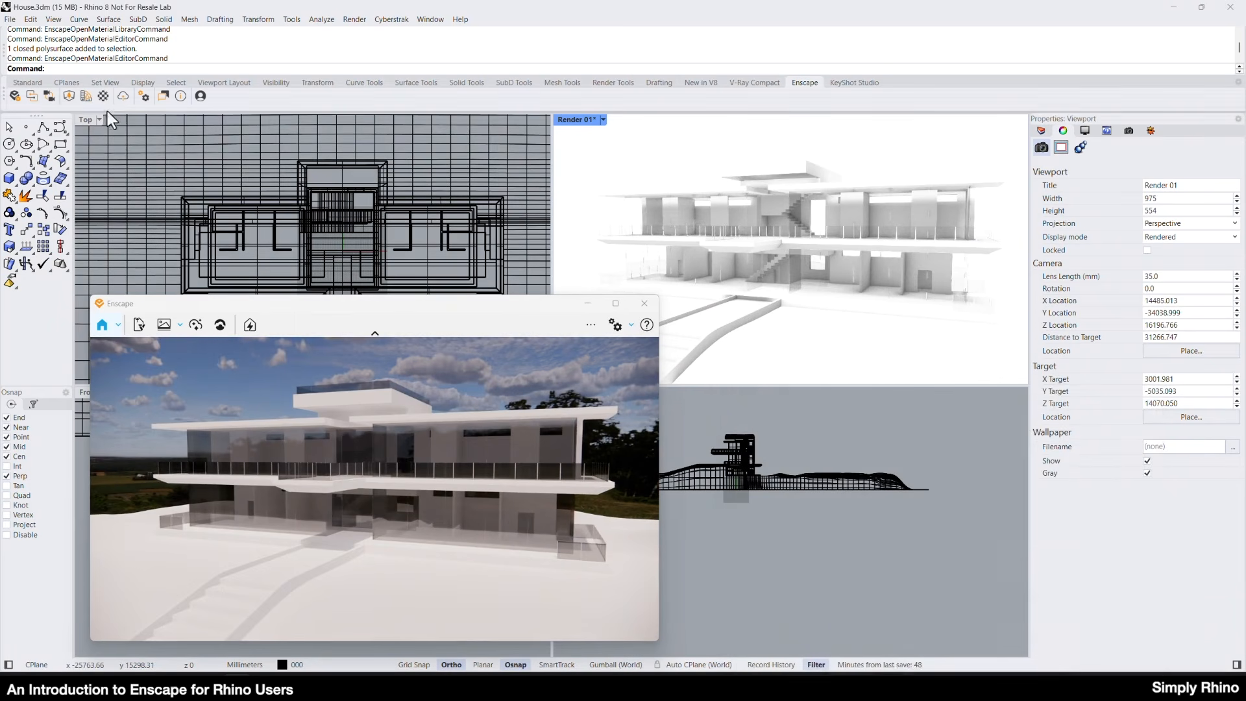
Import the Brick 11 material from the Enscape Material Library into the project.
{"action": "left_click", "coordinate": [87, 95]}
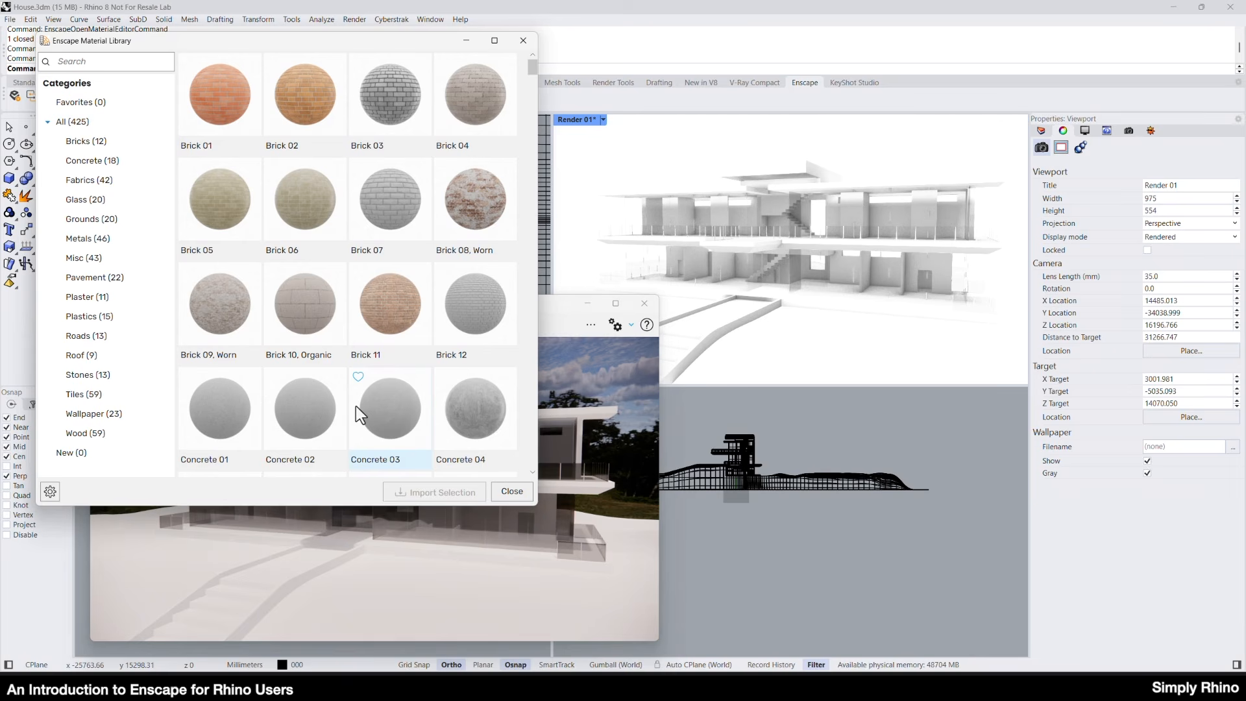
{"action": "left_click", "coordinate": [387, 305]}
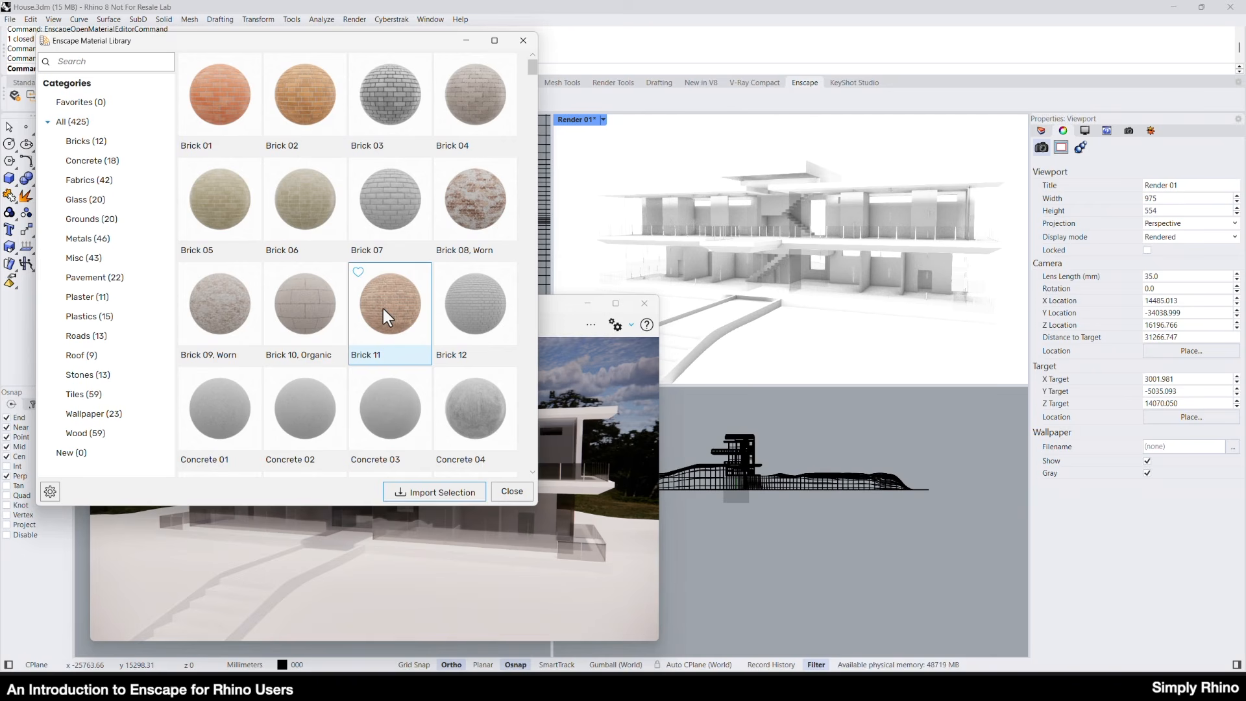
{"action": "left_click", "coordinate": [387, 305]}
{"action": "left_click", "coordinate": [395, 297]}
{"action": "left_click", "coordinate": [435, 497]}
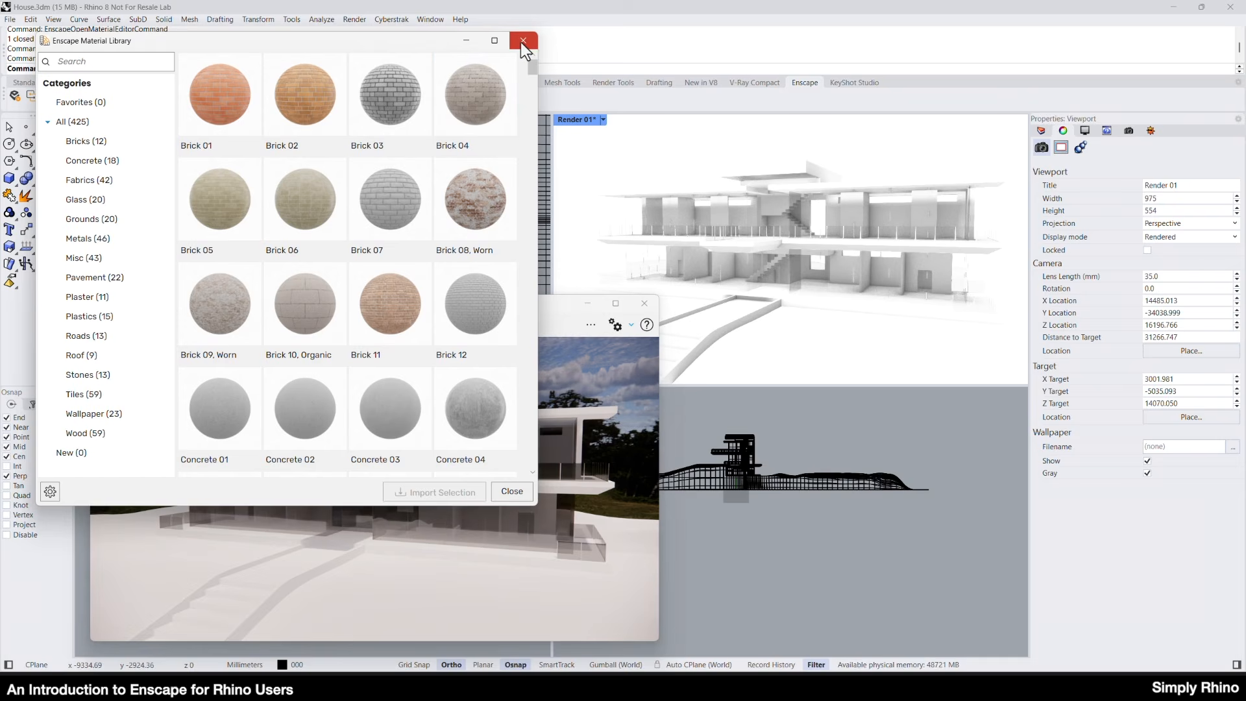
{"action": "left_click", "coordinate": [522, 40]}
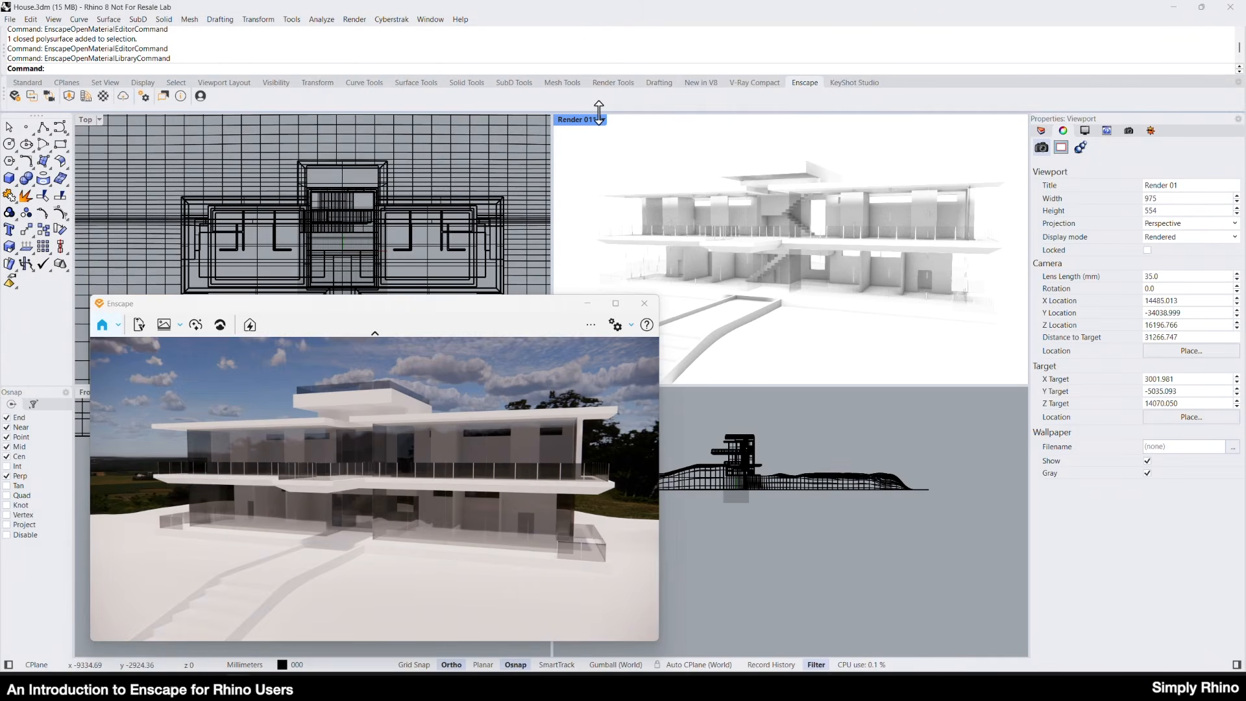
Assign the Brick 11 material to the ground-floor box beside the staircase.
{"action": "right_click_drag", "start_coordinate": [864, 258], "coordinate": [702, 251]}
{"action": "left_click", "coordinate": [756, 279]}
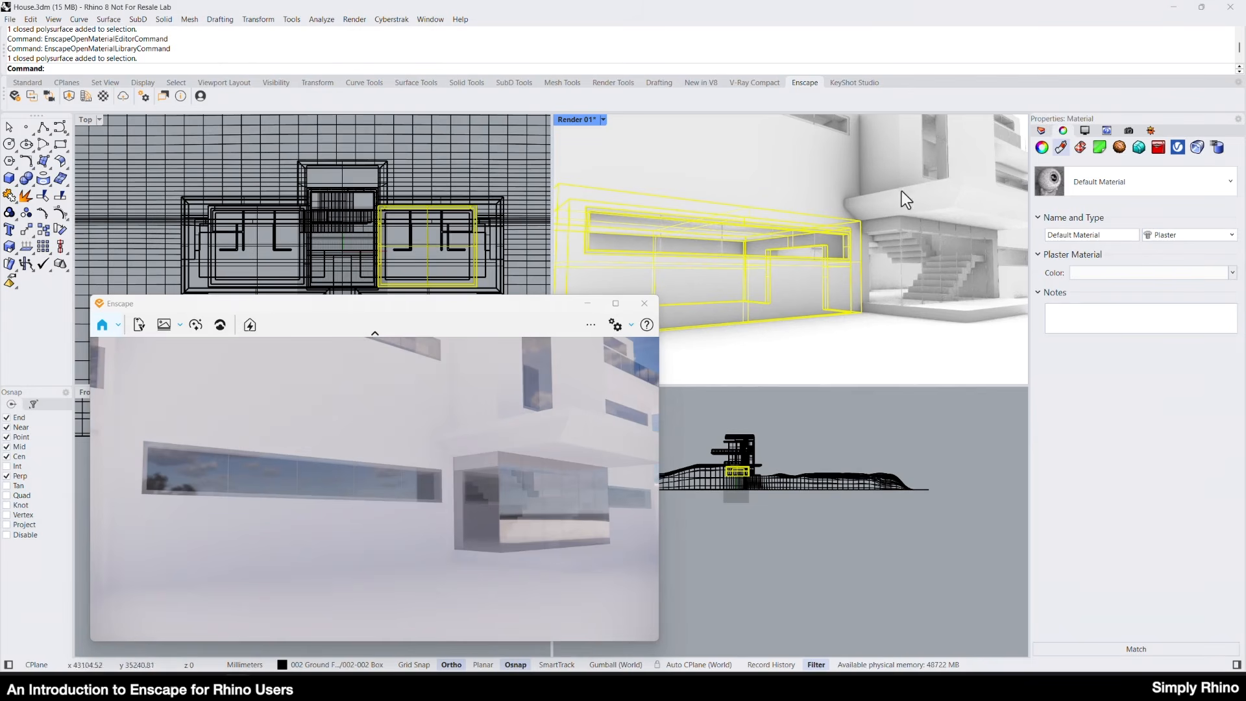
{"action": "left_click", "coordinate": [1225, 187]}
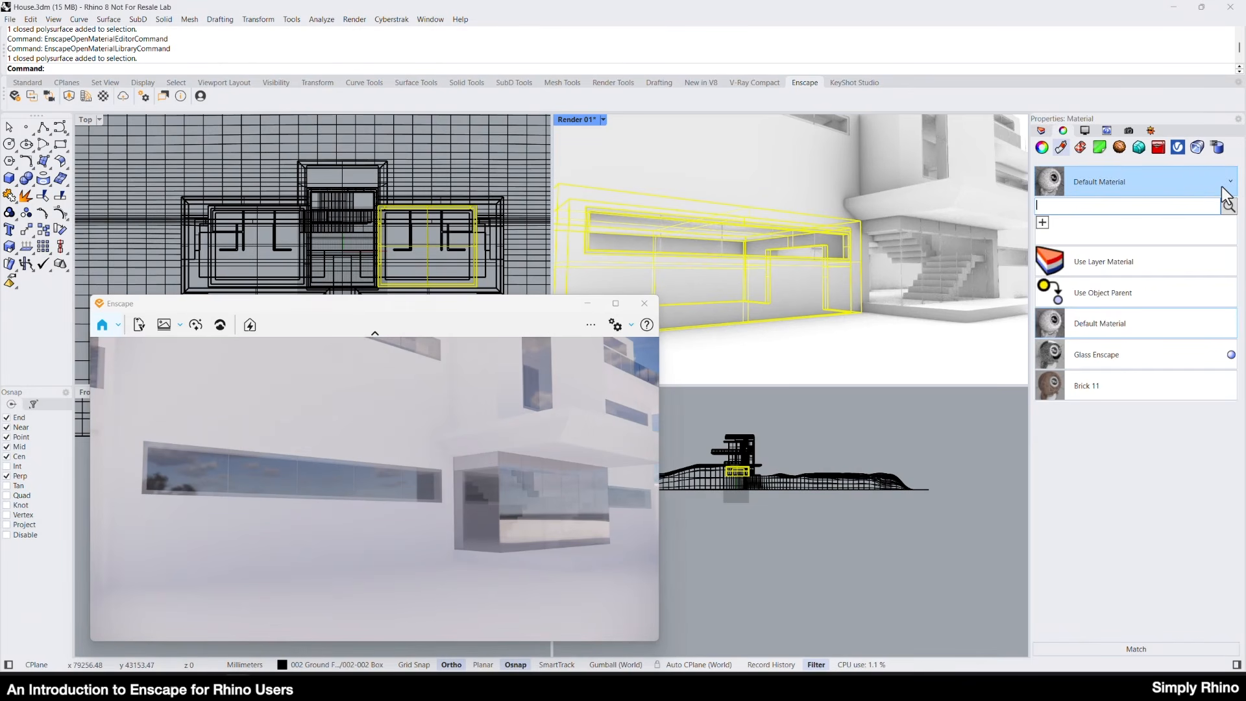
{"action": "left_click", "coordinate": [1102, 390]}
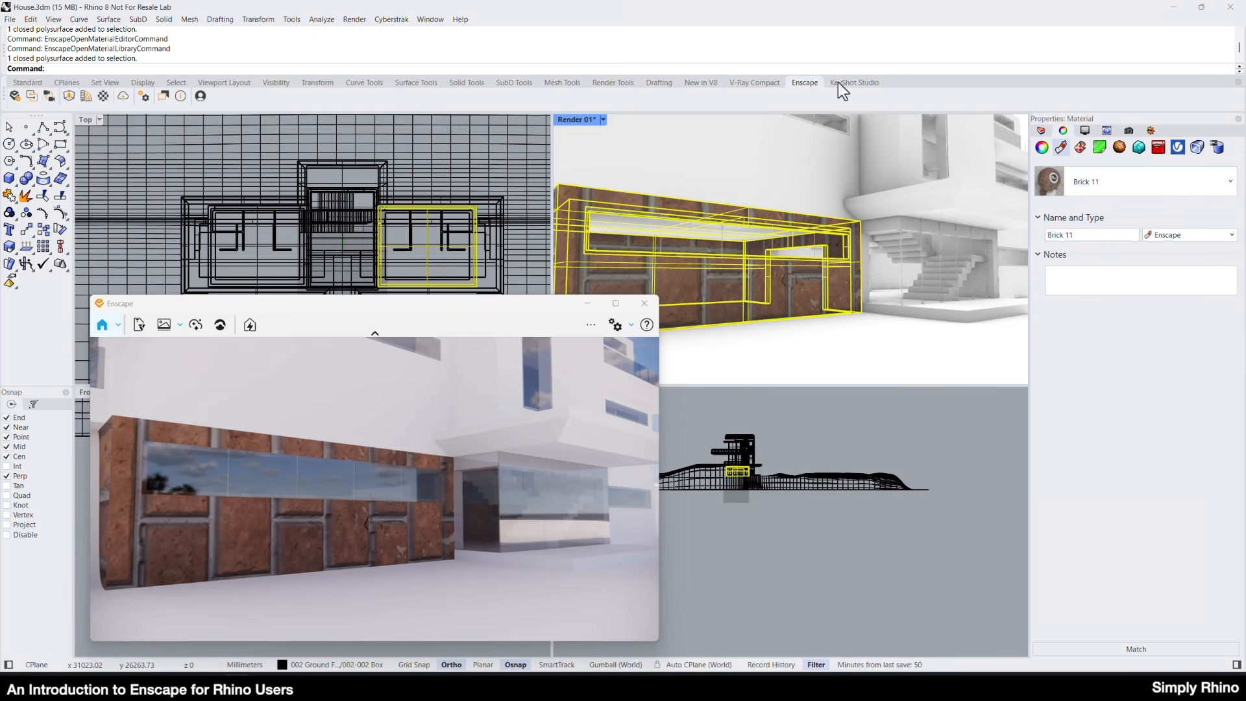
Set the Brick 11 material's Rhino texture coordinate system type to World Box in the Enscape Material Editor.
{"action": "left_click", "coordinate": [275, 54]}
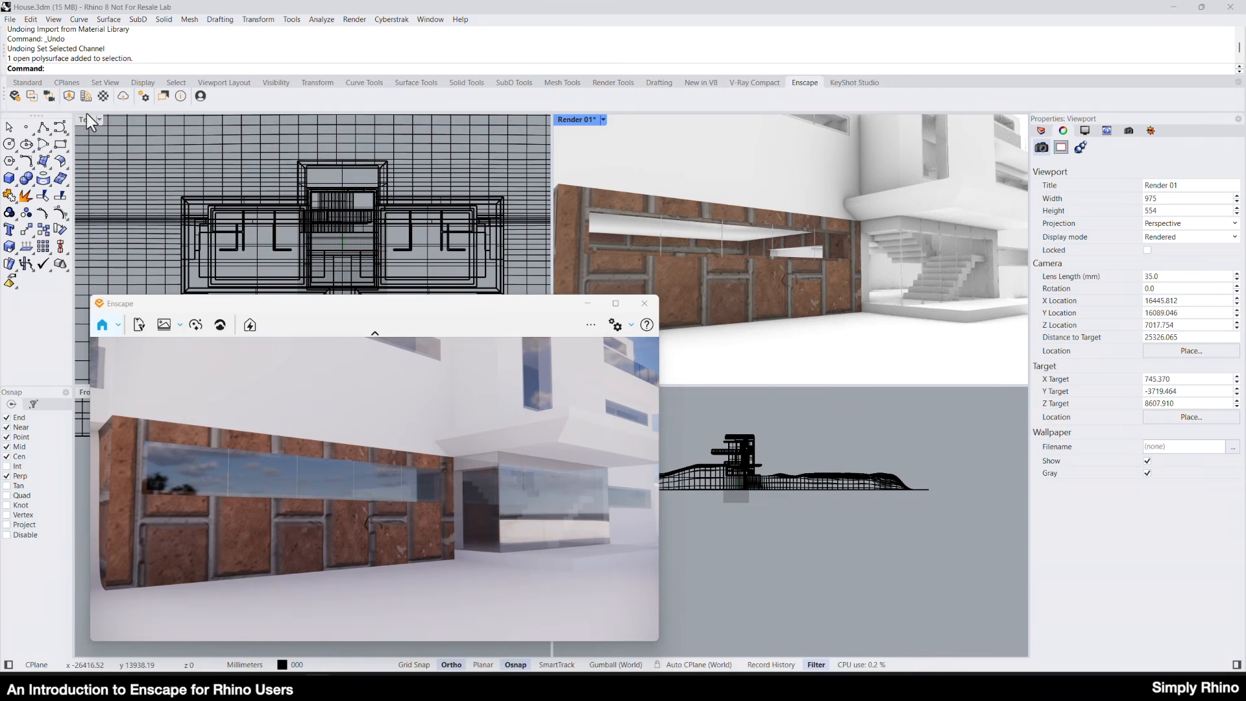
{"action": "left_click", "coordinate": [104, 96]}
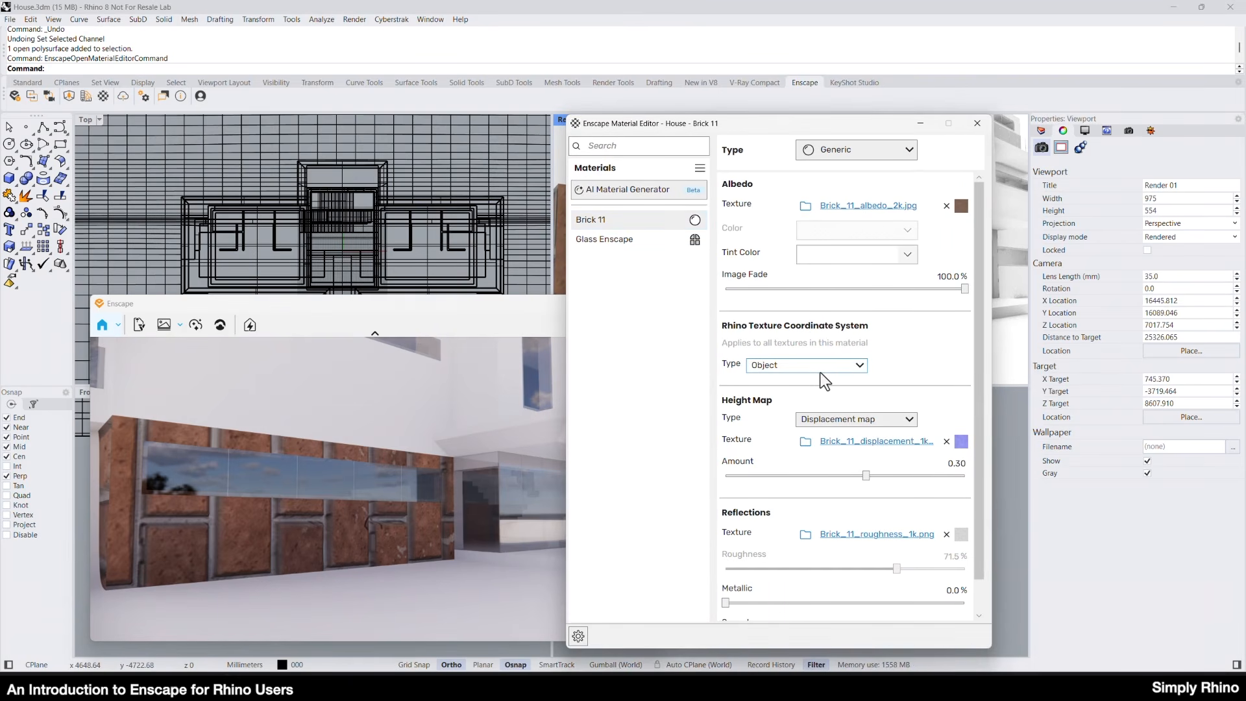
{"action": "mouse_move", "coordinate": [821, 372]}
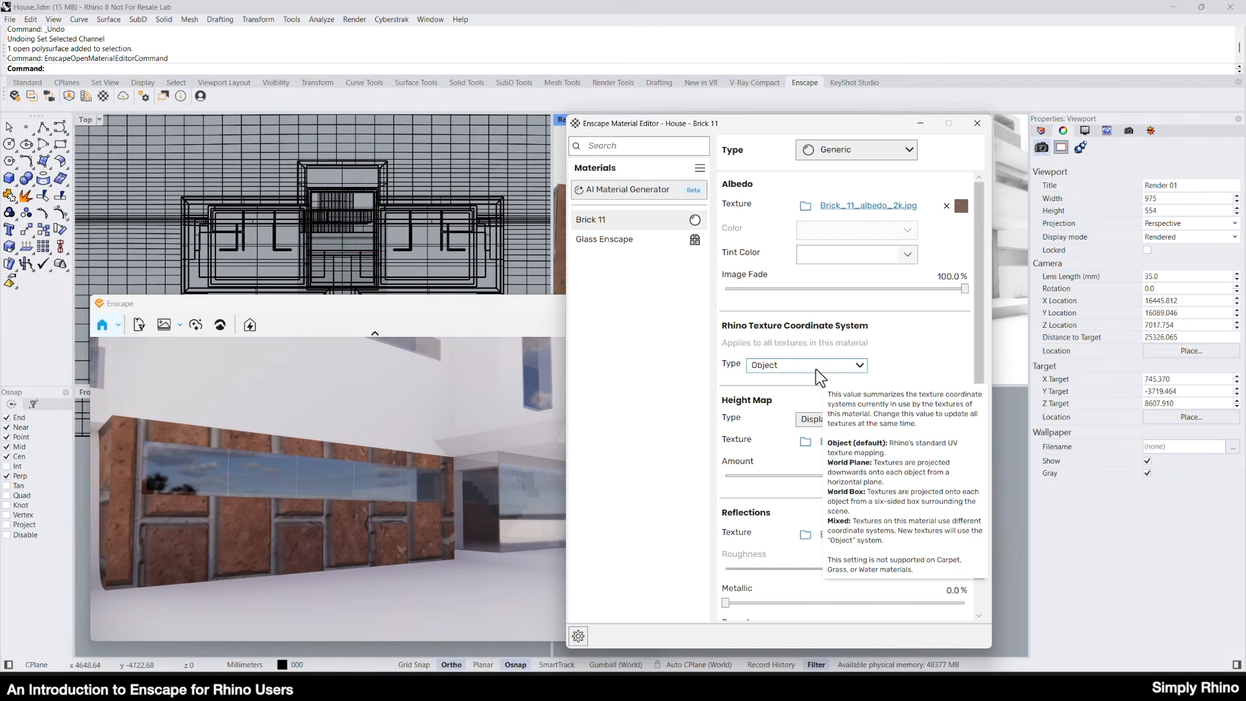
{"action": "left_click", "coordinate": [816, 368]}
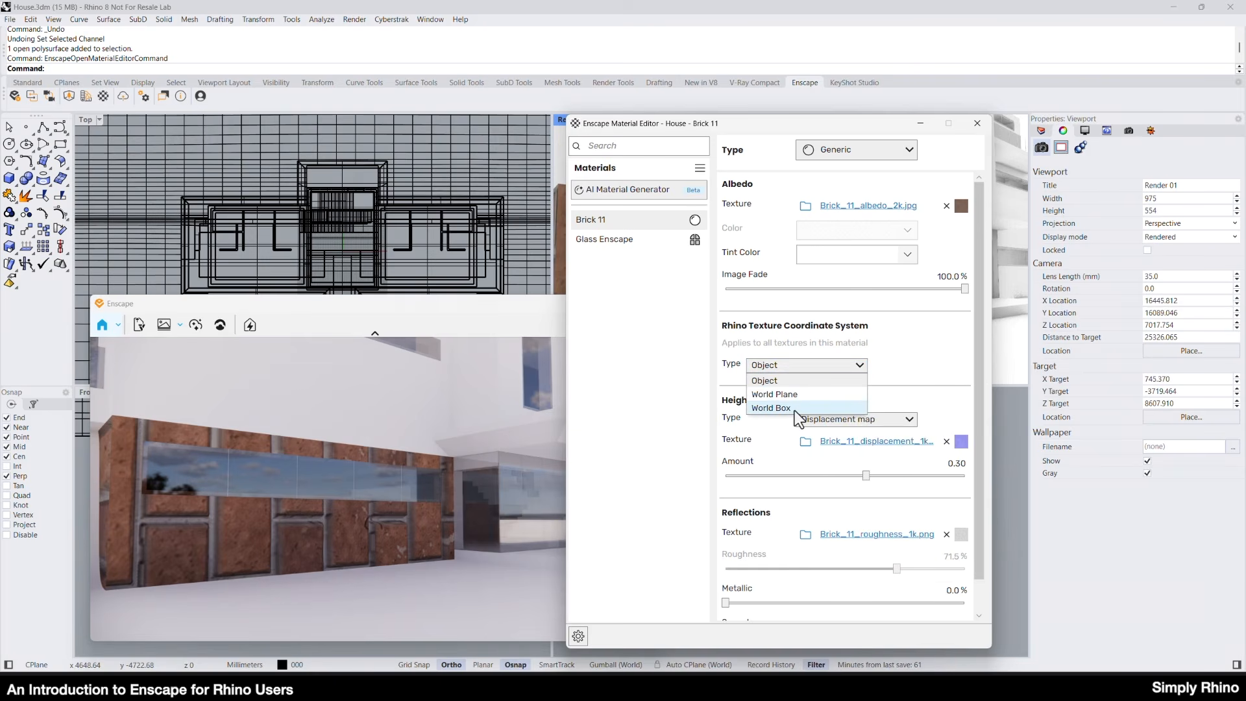
{"action": "left_click", "coordinate": [795, 410]}
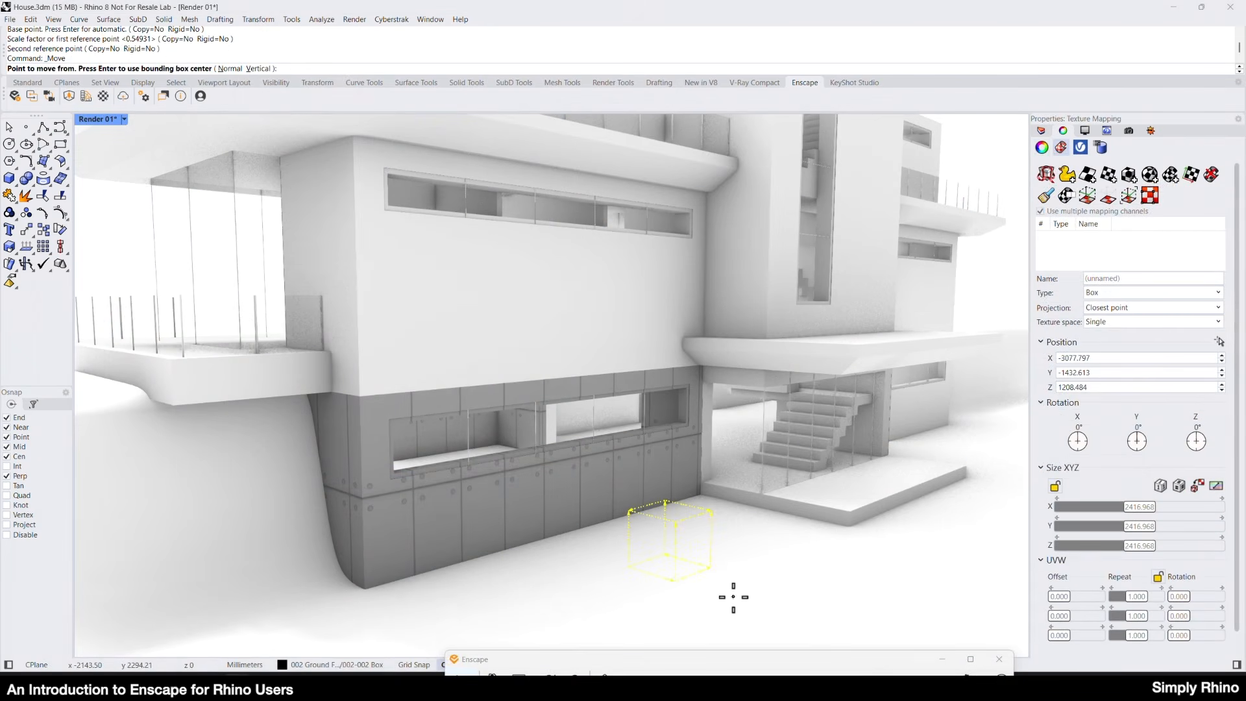
Move the ground-floor box's texture mapping widget to X -2560.146 and Z 811.837, and bring the Enscape preview into view.
{"action": "left_click", "coordinate": [733, 597]}
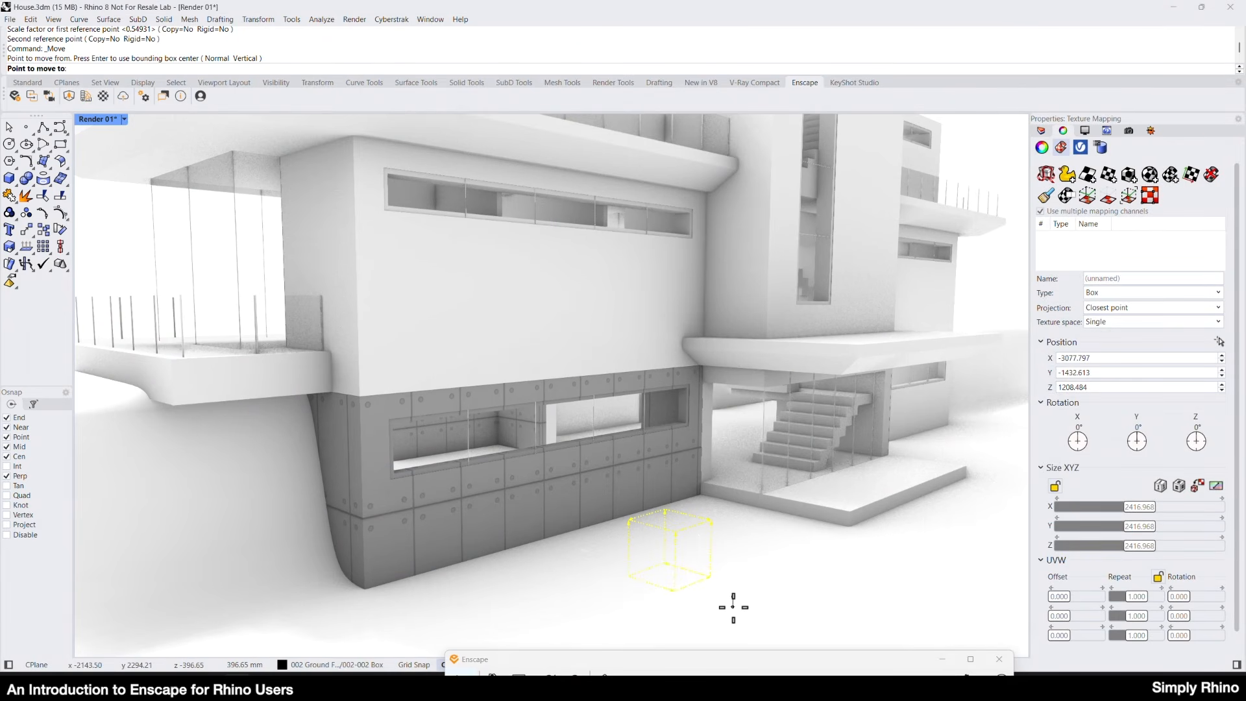
{"action": "left_click", "coordinate": [733, 607]}
{"action": "key", "text": "Return"}
{"action": "left_click", "coordinate": [734, 596]}
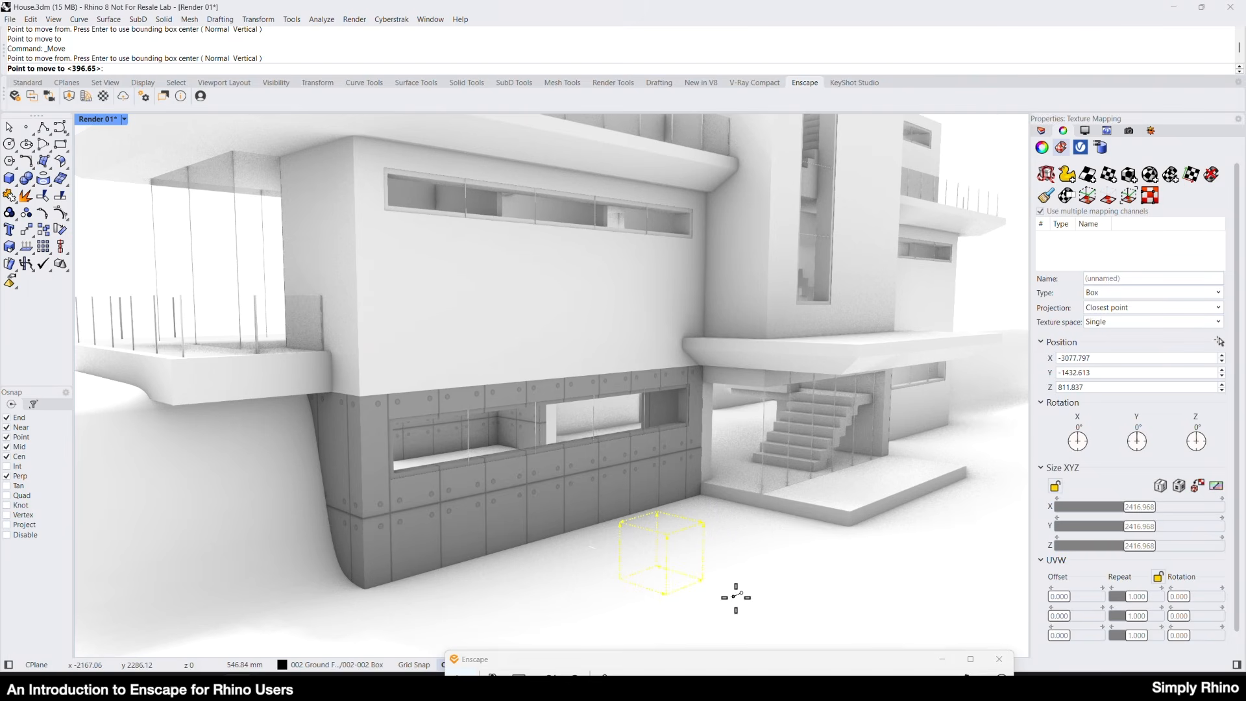
{"action": "left_click", "coordinate": [734, 596]}
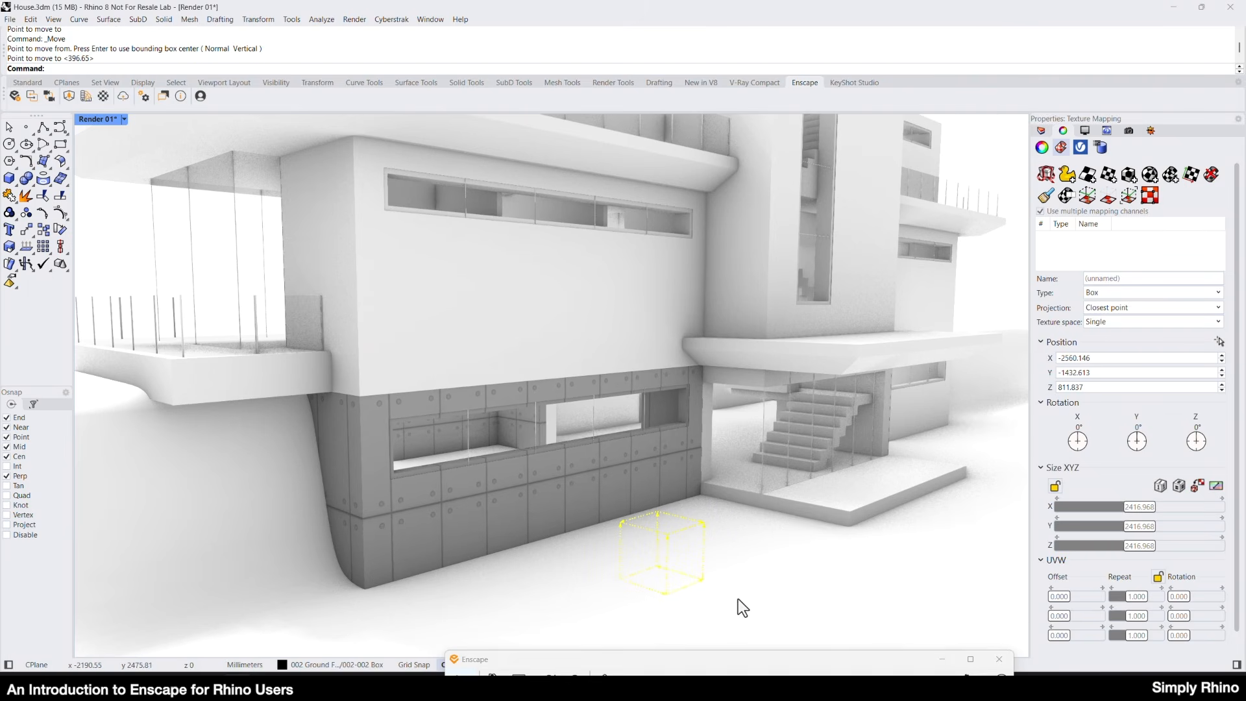
{"action": "left_click", "coordinate": [746, 593]}
{"action": "key", "text": "Escape"}
{"action": "left_click_drag", "start_coordinate": [679, 659], "coordinate": [598, 211]}
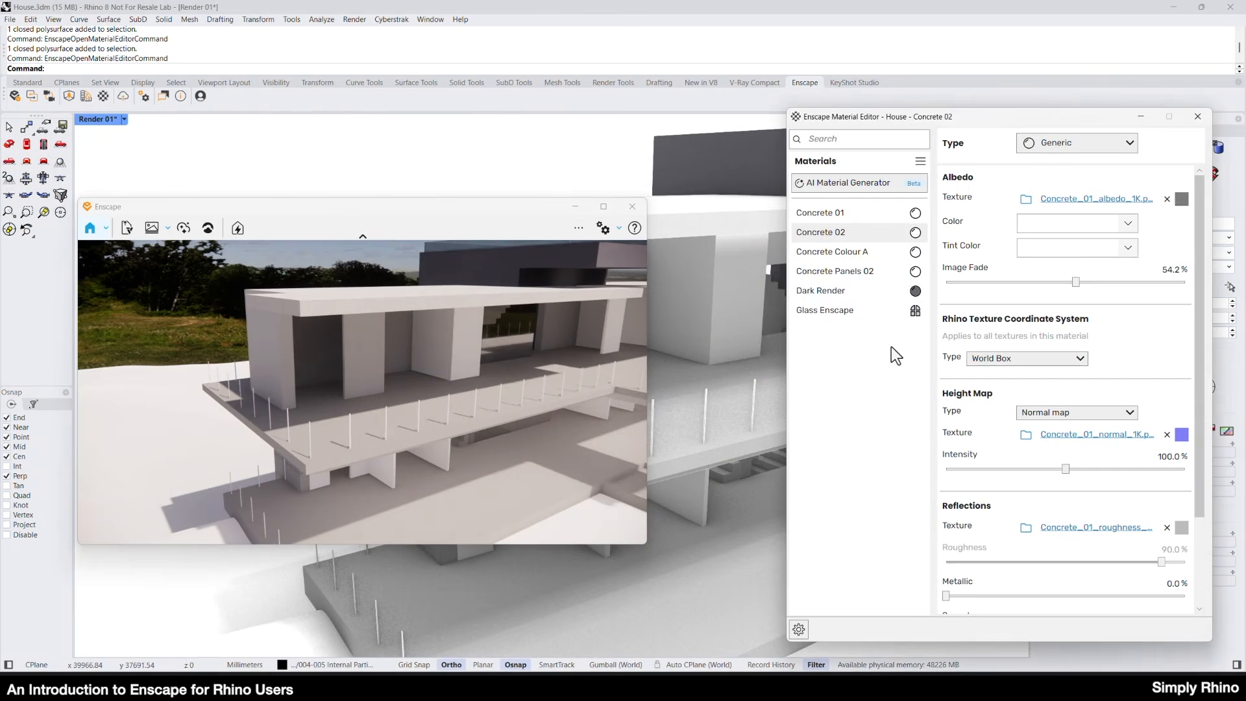
Pick a new albedo tint color for the Concrete Colour A material.
{"action": "left_click", "coordinate": [875, 253]}
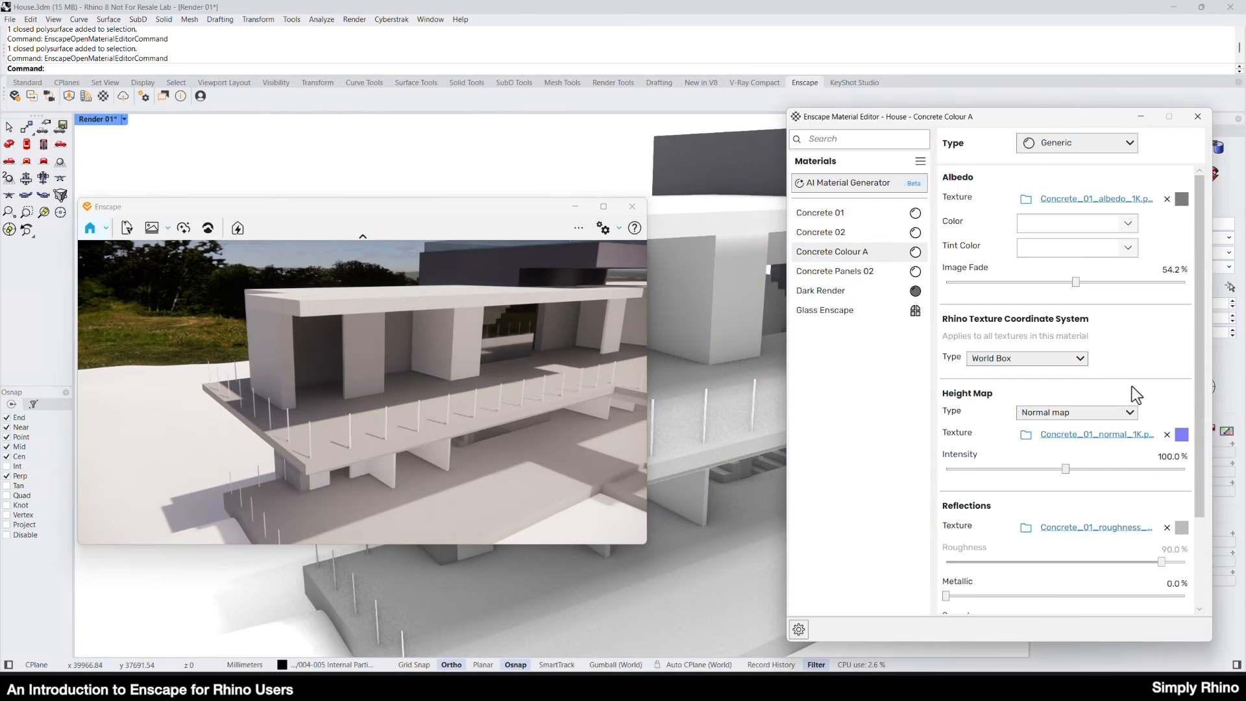
{"action": "left_click", "coordinate": [1086, 251]}
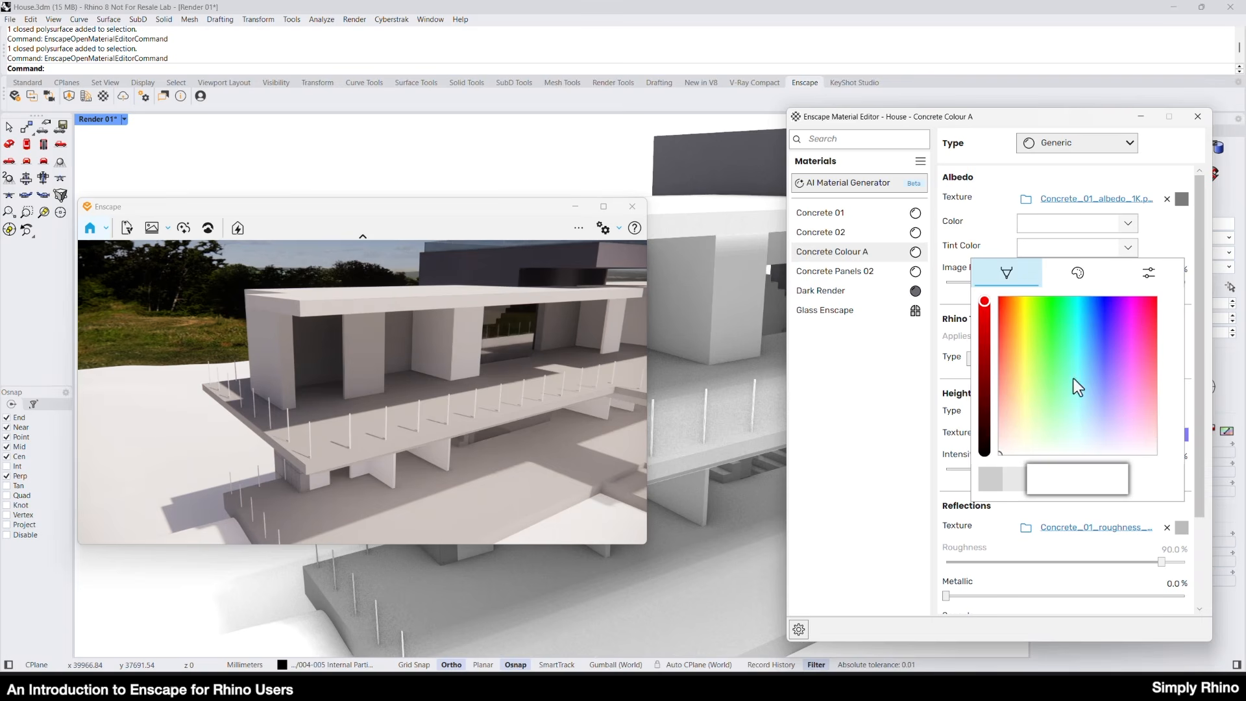
{"action": "left_click_drag", "start_coordinate": [1015, 438], "coordinate": [1100, 392]}
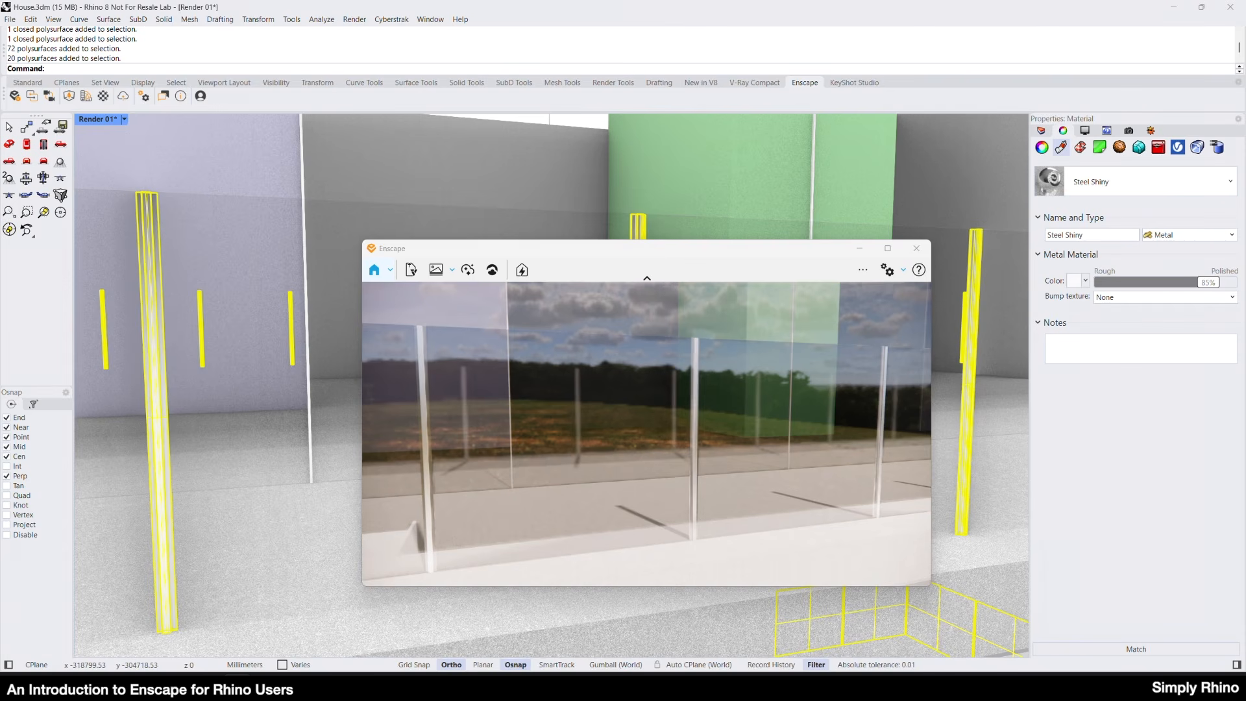
Convert the Steel Shiny material to the Enscape type and replace it with Steel 01, Stainless from the library's Metals category.
{"action": "left_click", "coordinate": [1181, 236]}
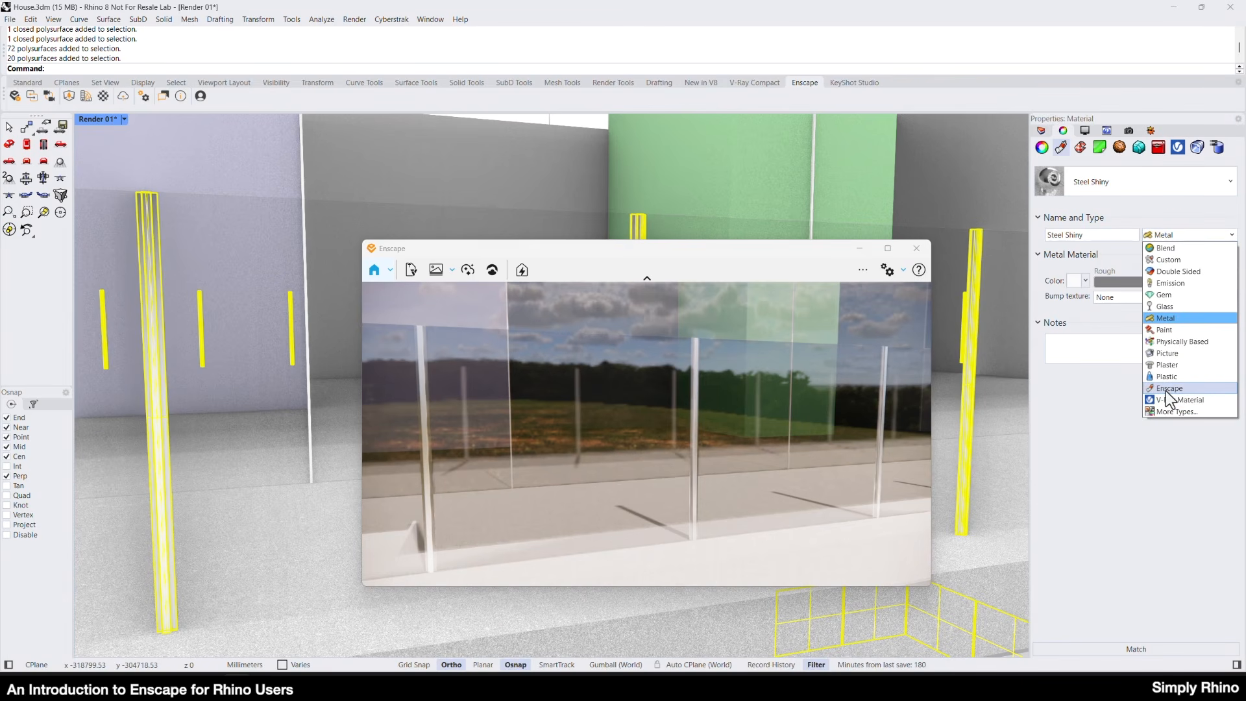
{"action": "left_click", "coordinate": [1168, 388]}
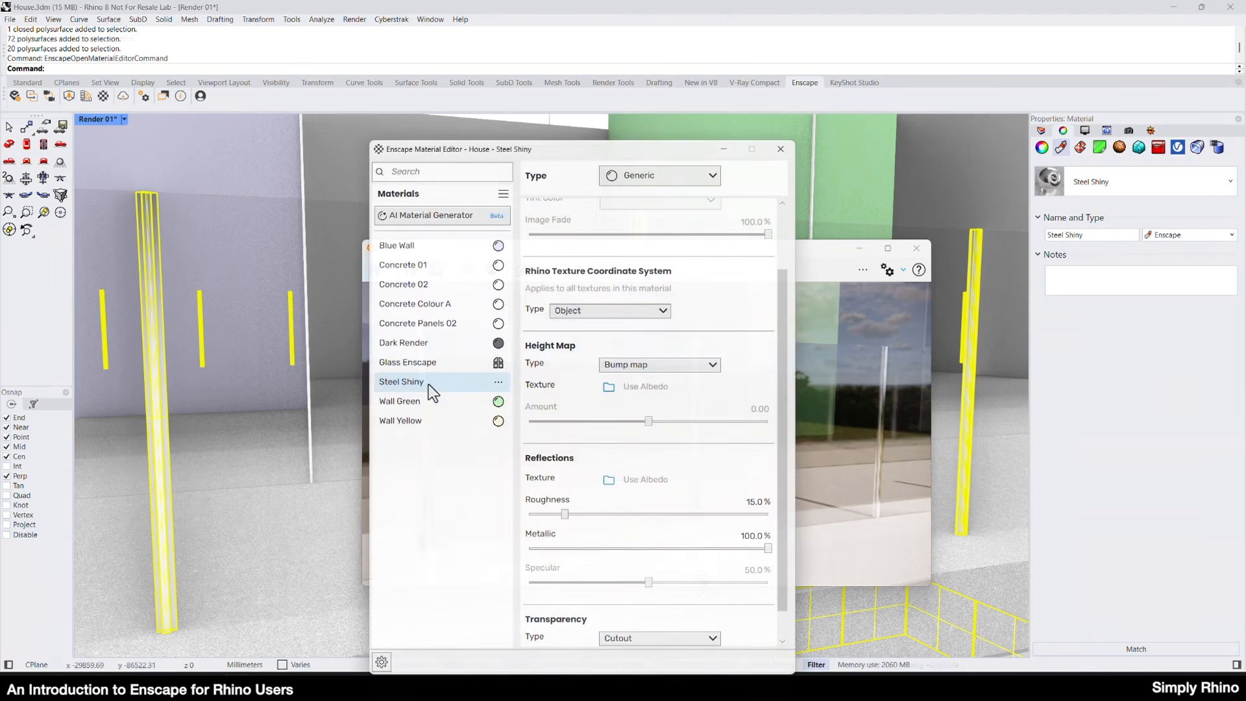
{"action": "left_click", "coordinate": [499, 385]}
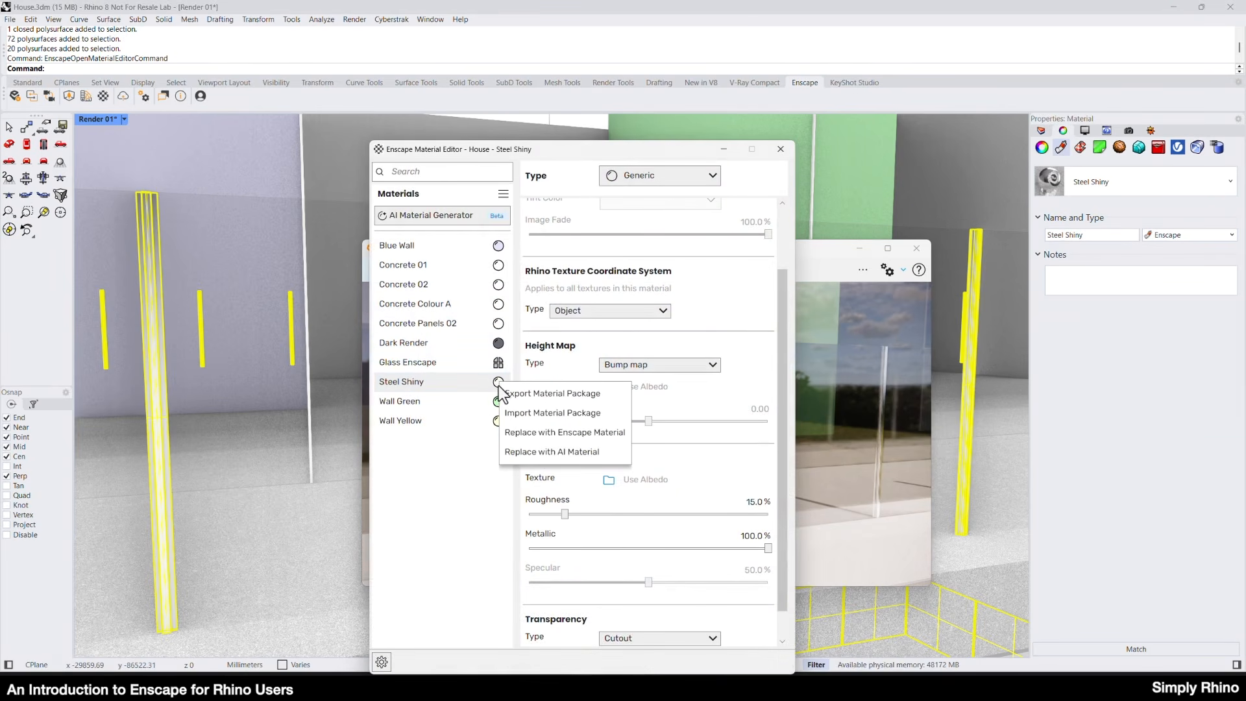
{"action": "left_click", "coordinate": [544, 439]}
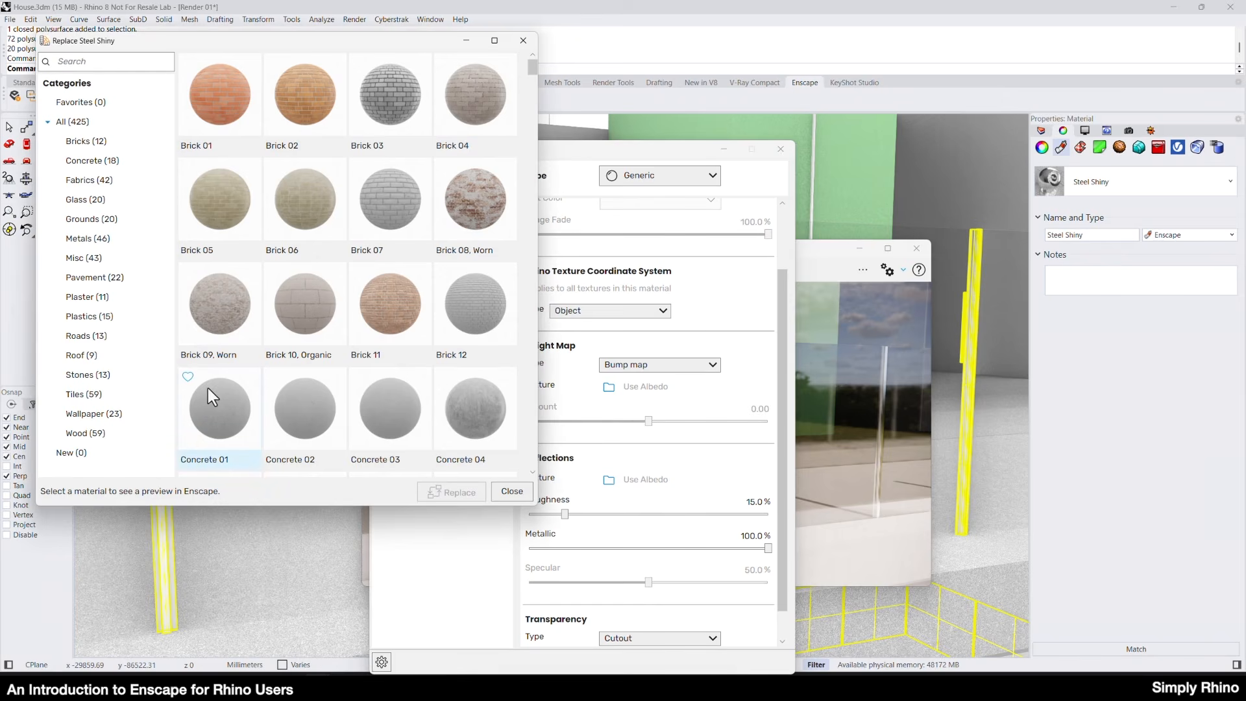
{"action": "left_click", "coordinate": [75, 238]}
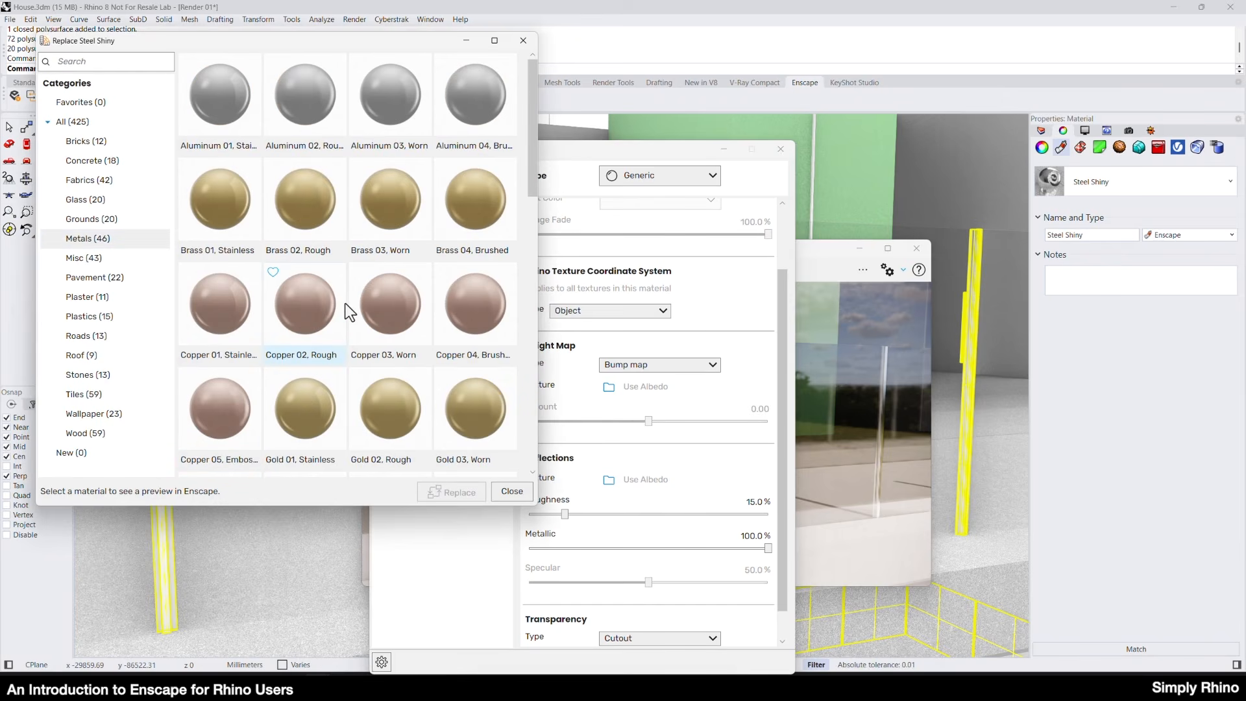
{"action": "scroll", "coordinate": [345, 303], "scroll_direction": "down", "scroll_amount": 5}
{"action": "scroll", "coordinate": [348, 309], "scroll_direction": "up", "scroll_amount": 1}
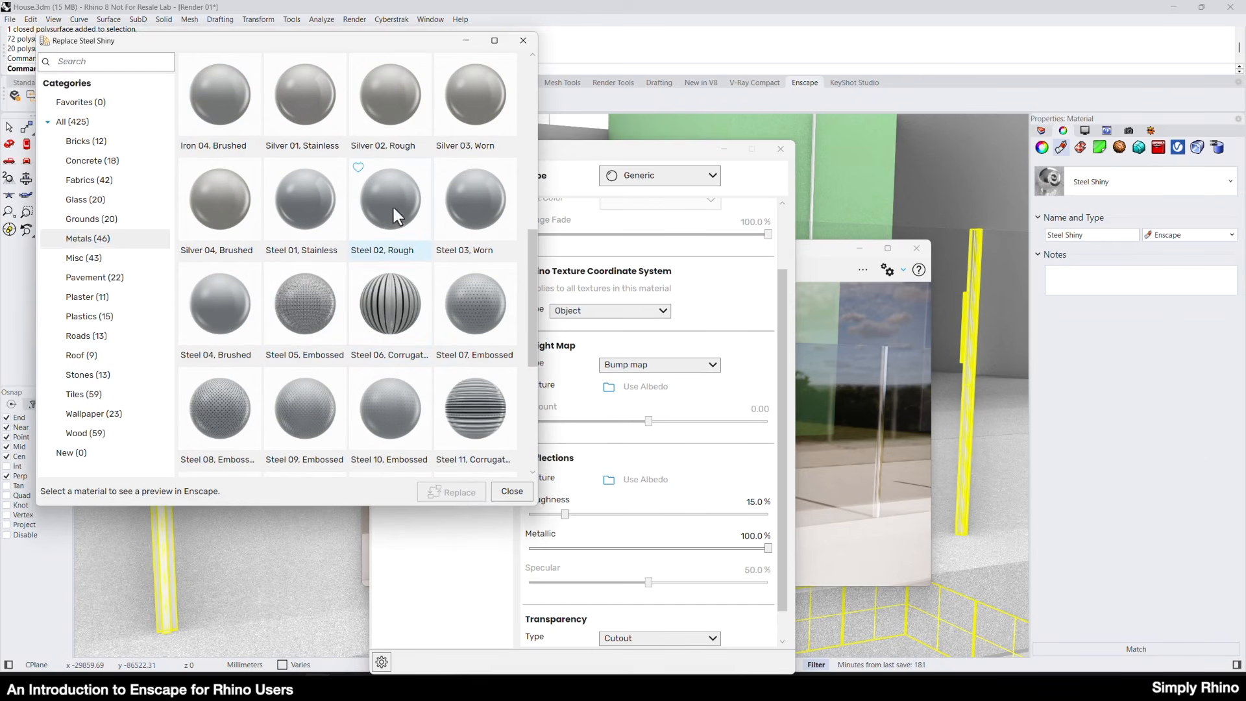
{"action": "left_click", "coordinate": [318, 208]}
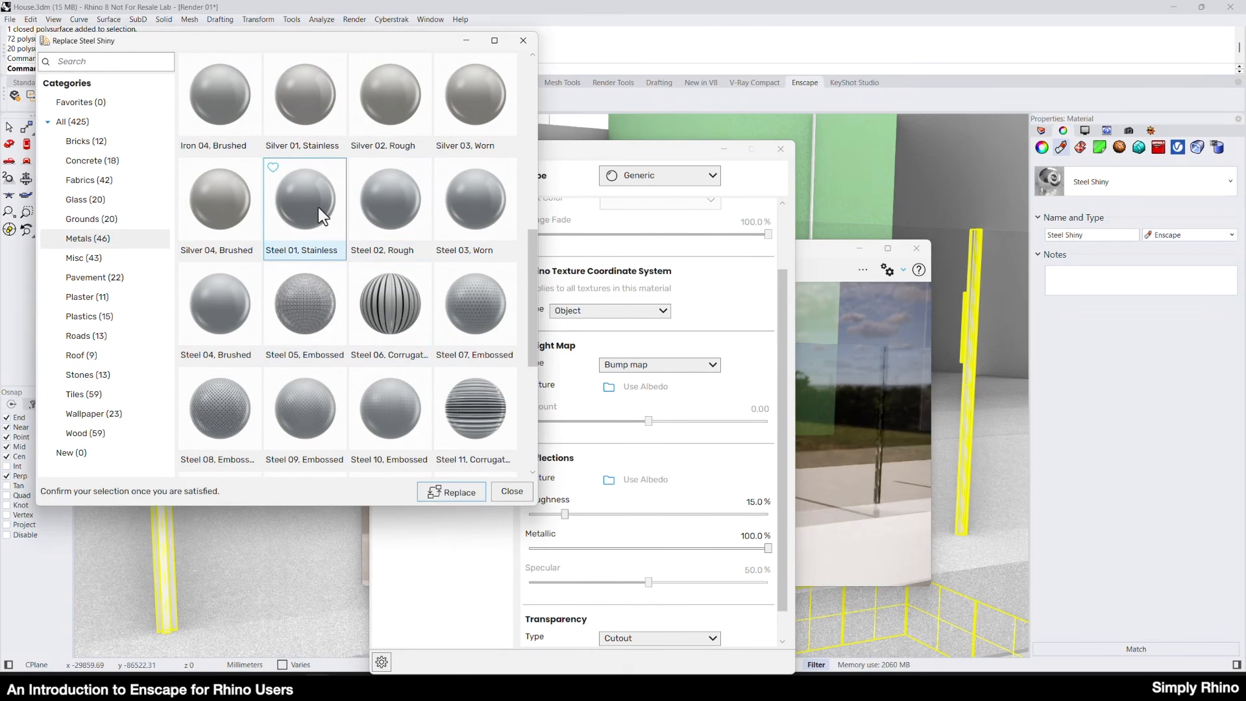
{"action": "left_click", "coordinate": [454, 496]}
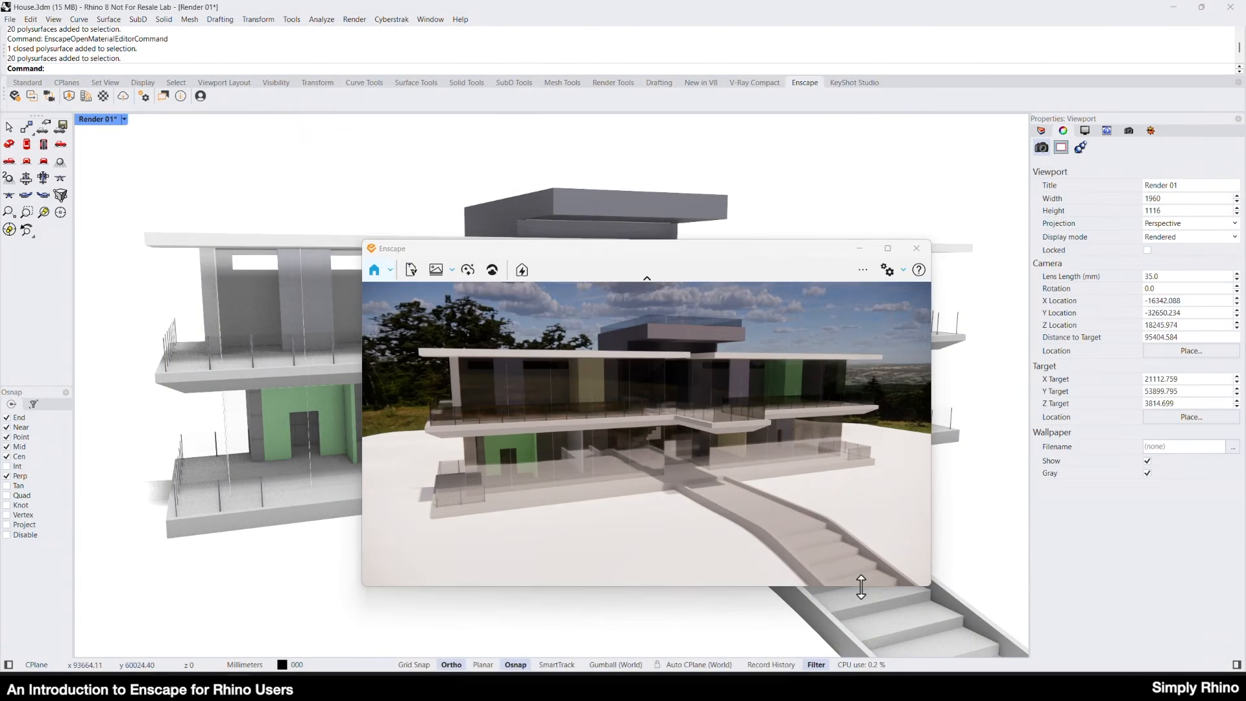
Assign a new Plaster material named Landscape to the terrain surface.
{"action": "left_click", "coordinate": [252, 565]}
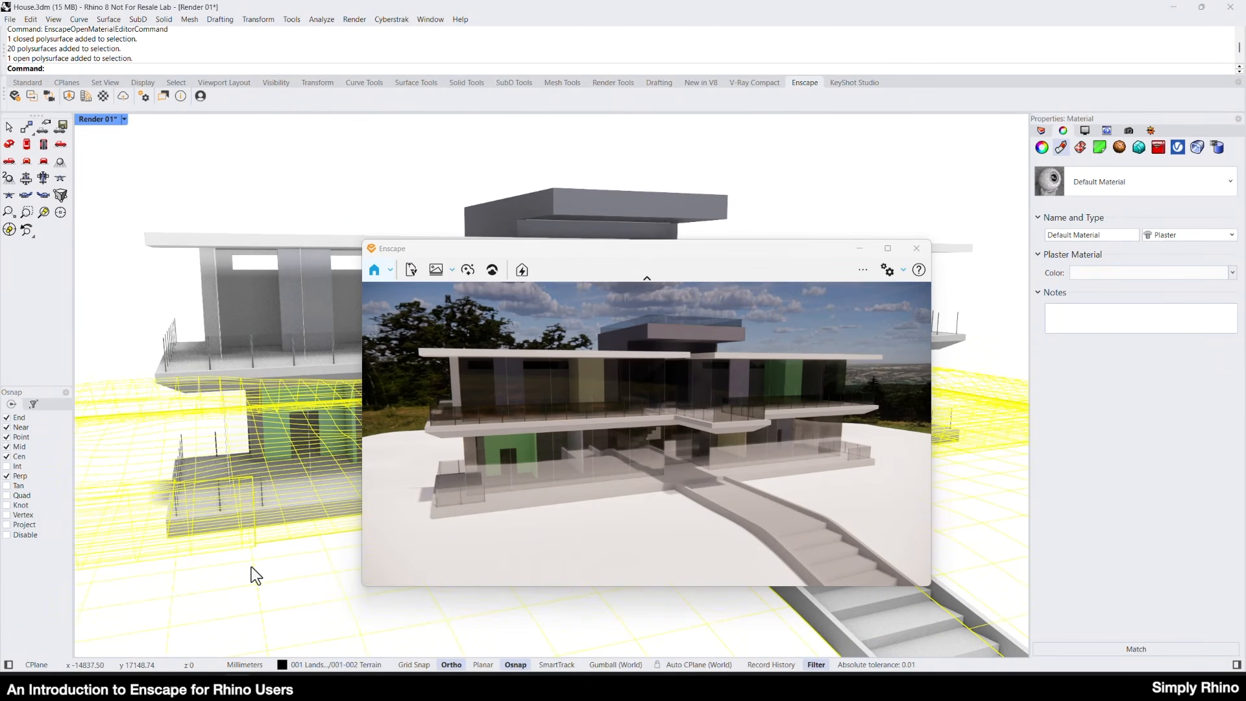
{"action": "left_click", "coordinate": [1104, 182]}
{"action": "left_click", "coordinate": [1044, 223]}
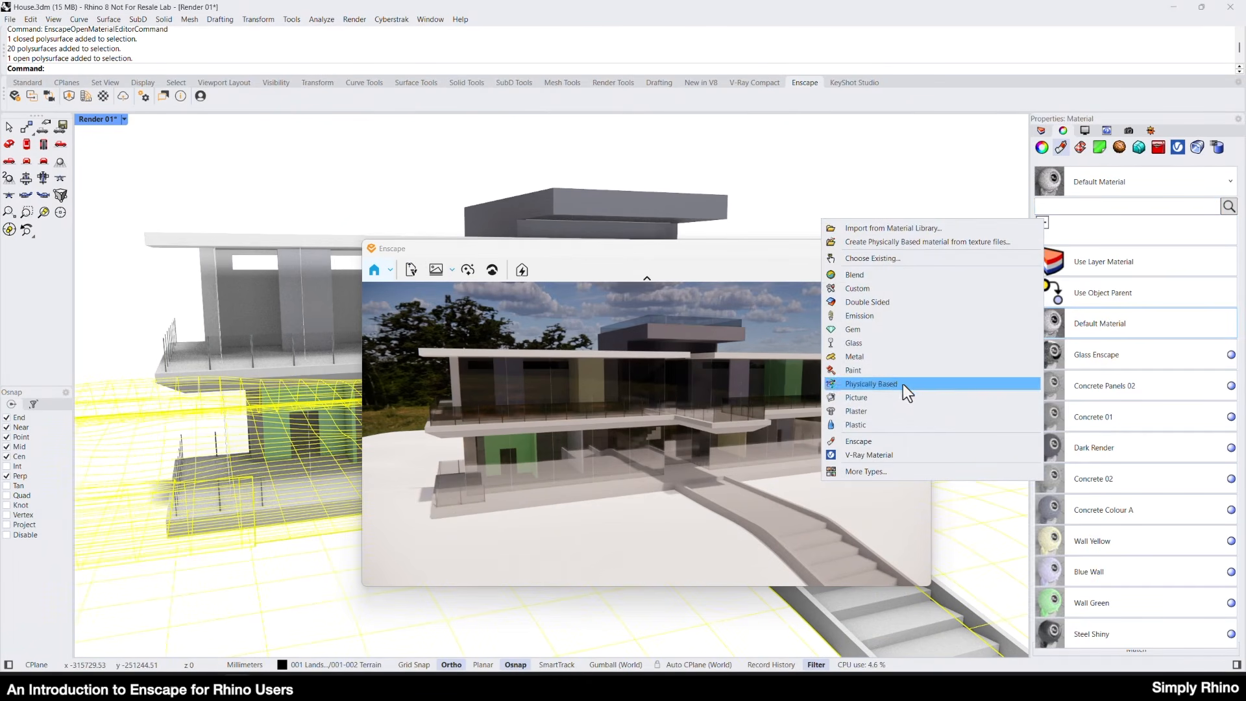
{"action": "left_click", "coordinate": [909, 412]}
{"action": "double_click", "coordinate": [1075, 238]}
{"action": "type", "text": "Landscape"}
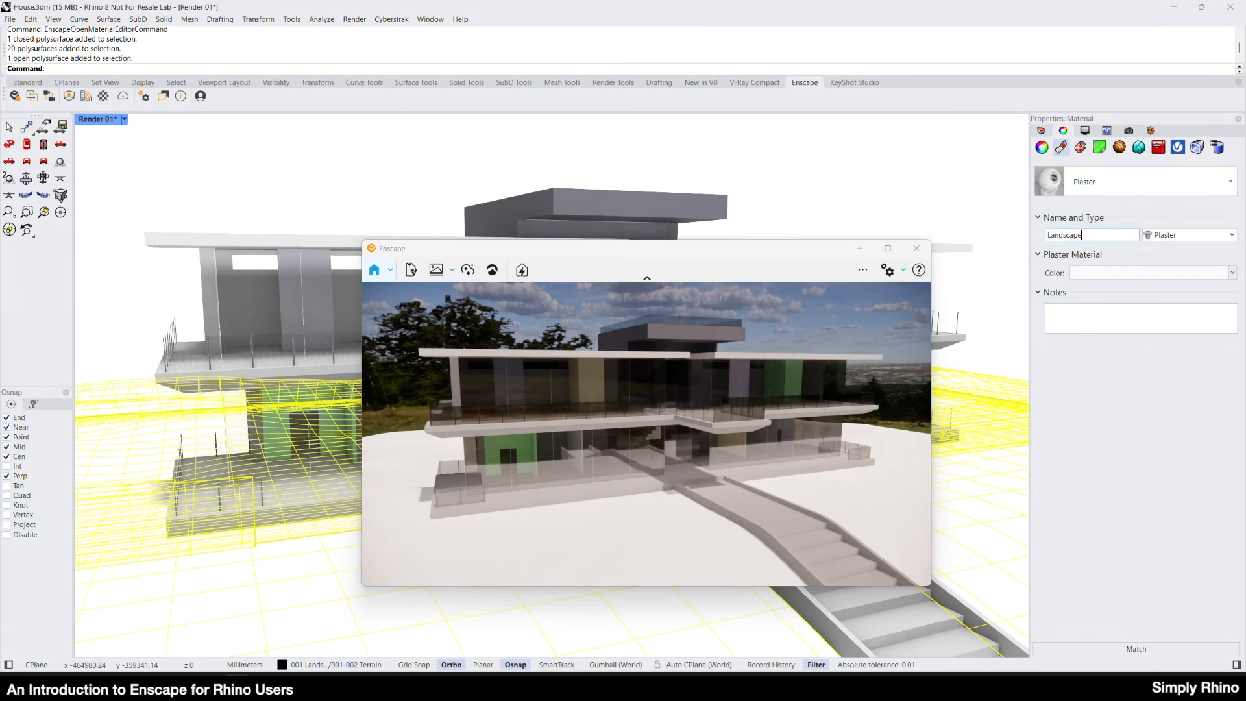
Give the Landscape material a dark green color.
{"action": "left_click", "coordinate": [1120, 272]}
{"action": "scroll", "coordinate": [533, 376], "scroll_direction": "down", "scroll_amount": 5}
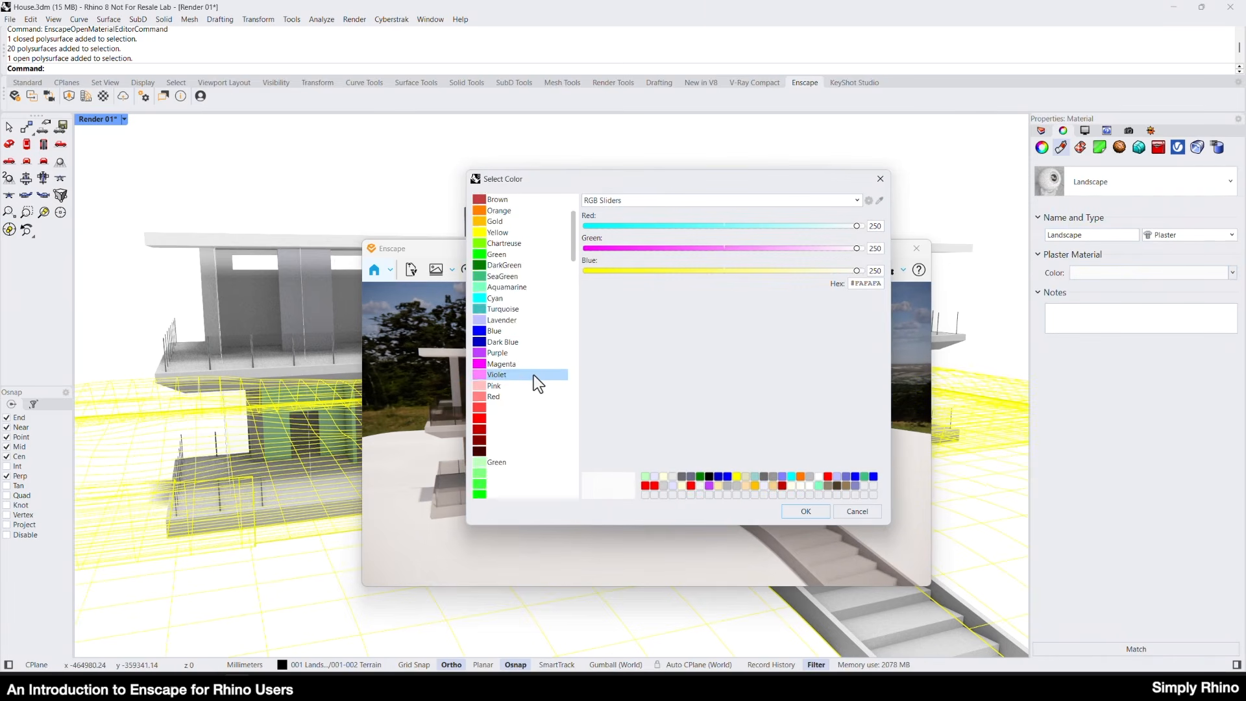
{"action": "left_click", "coordinate": [482, 420]}
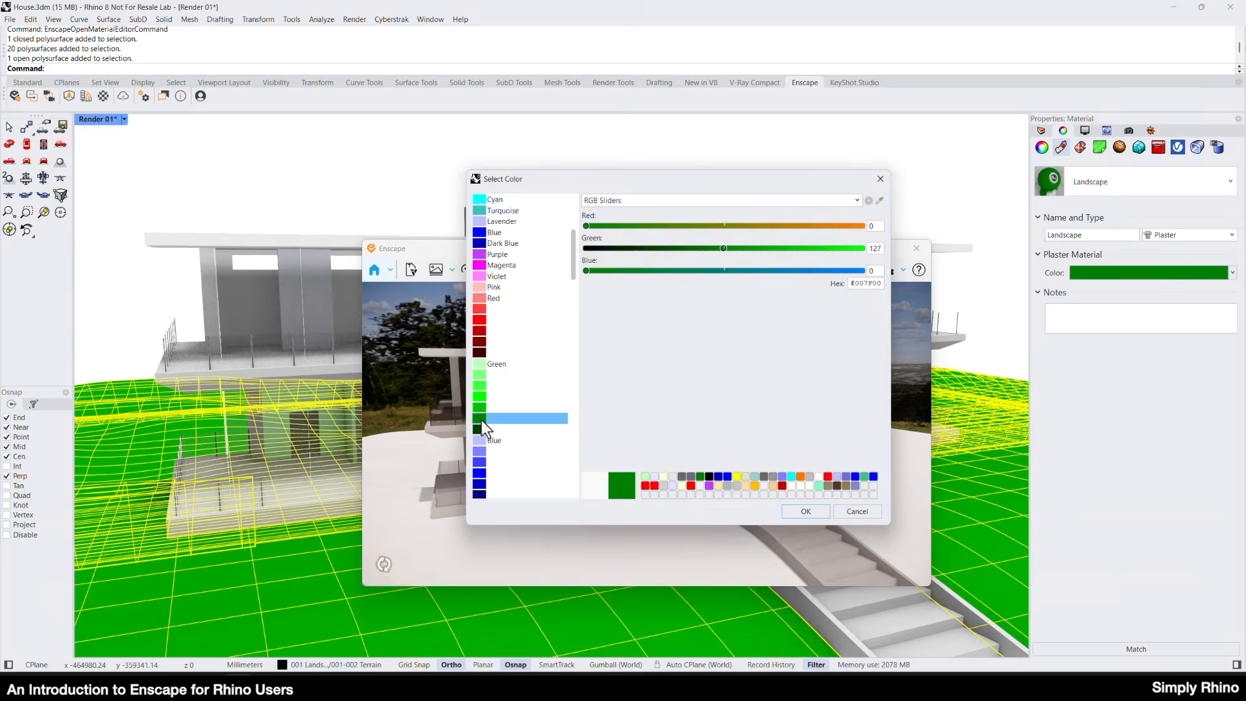
{"action": "left_click", "coordinate": [806, 512]}
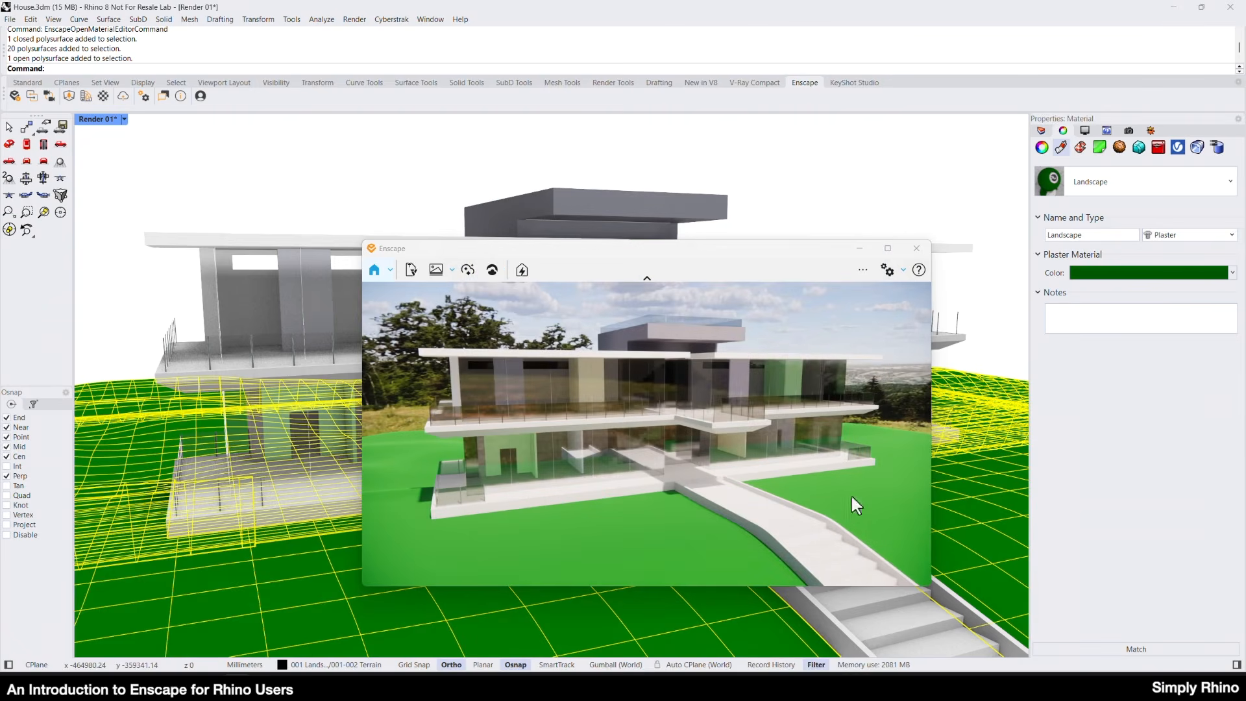
Convert the Landscape material to the Enscape type and set its material type to Grass in the Enscape Material Editor.
{"action": "left_click", "coordinate": [1182, 236]}
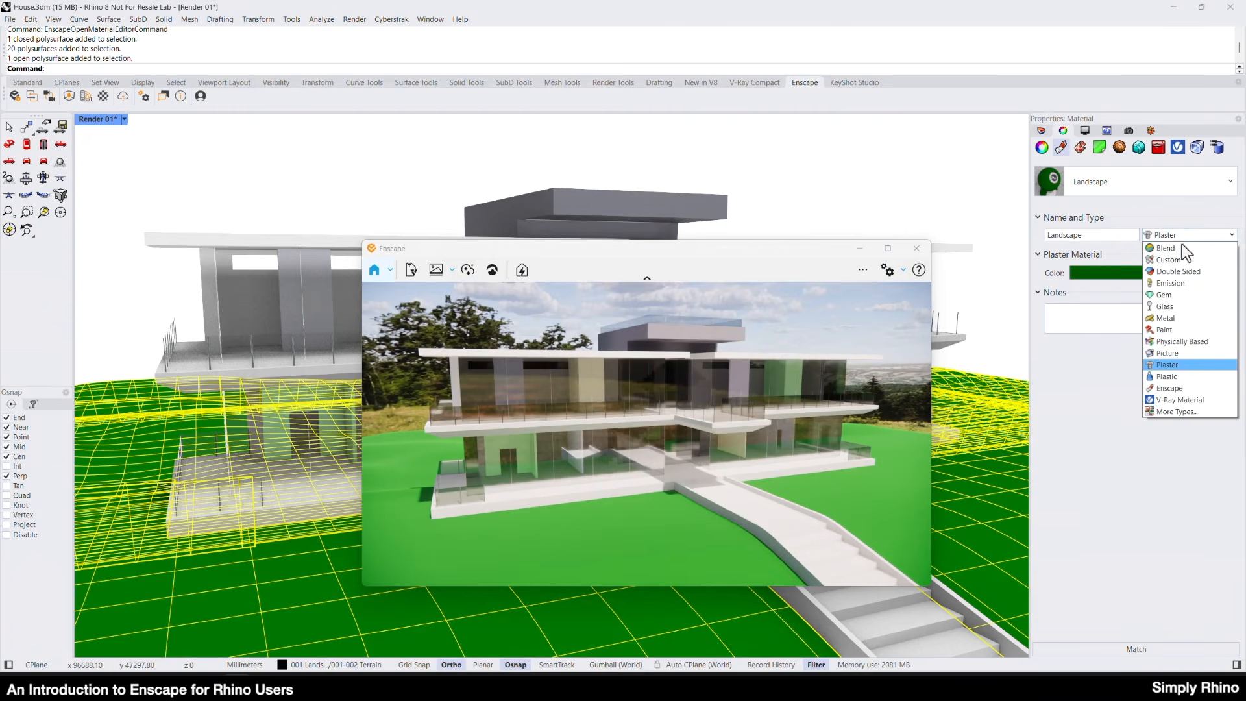
{"action": "left_click", "coordinate": [1166, 389]}
{"action": "left_click", "coordinate": [88, 363]}
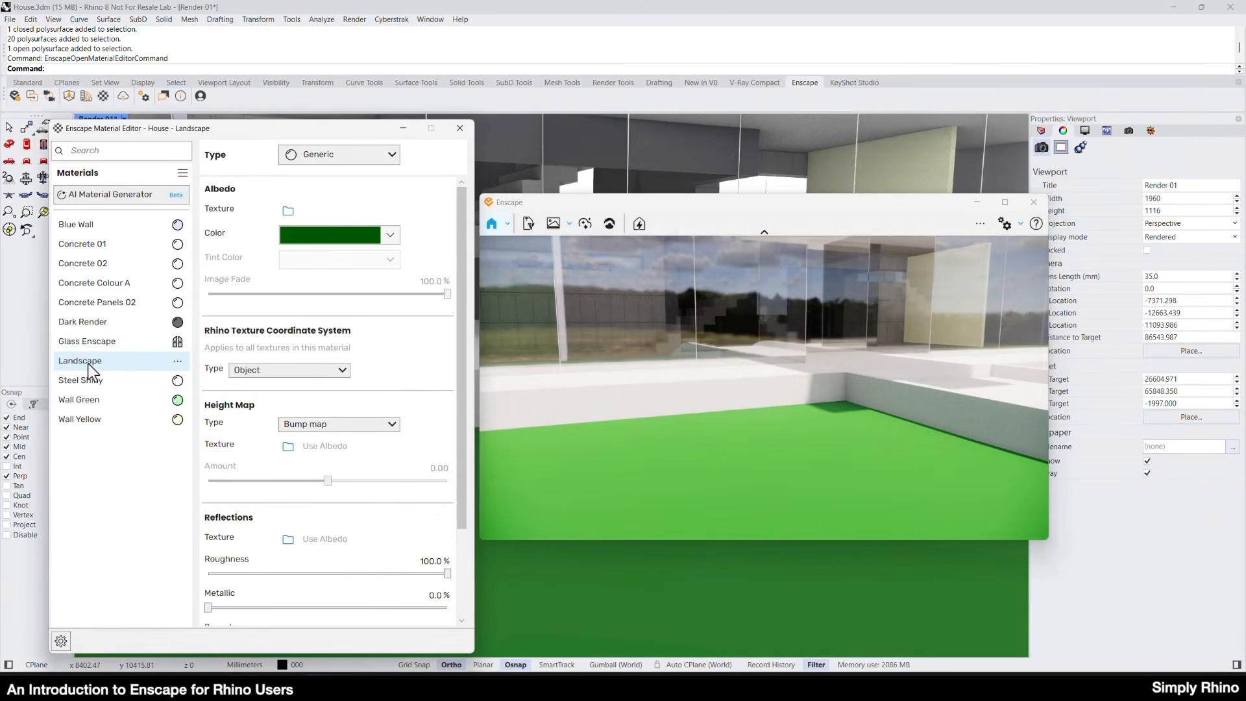
{"action": "left_click", "coordinate": [345, 159]}
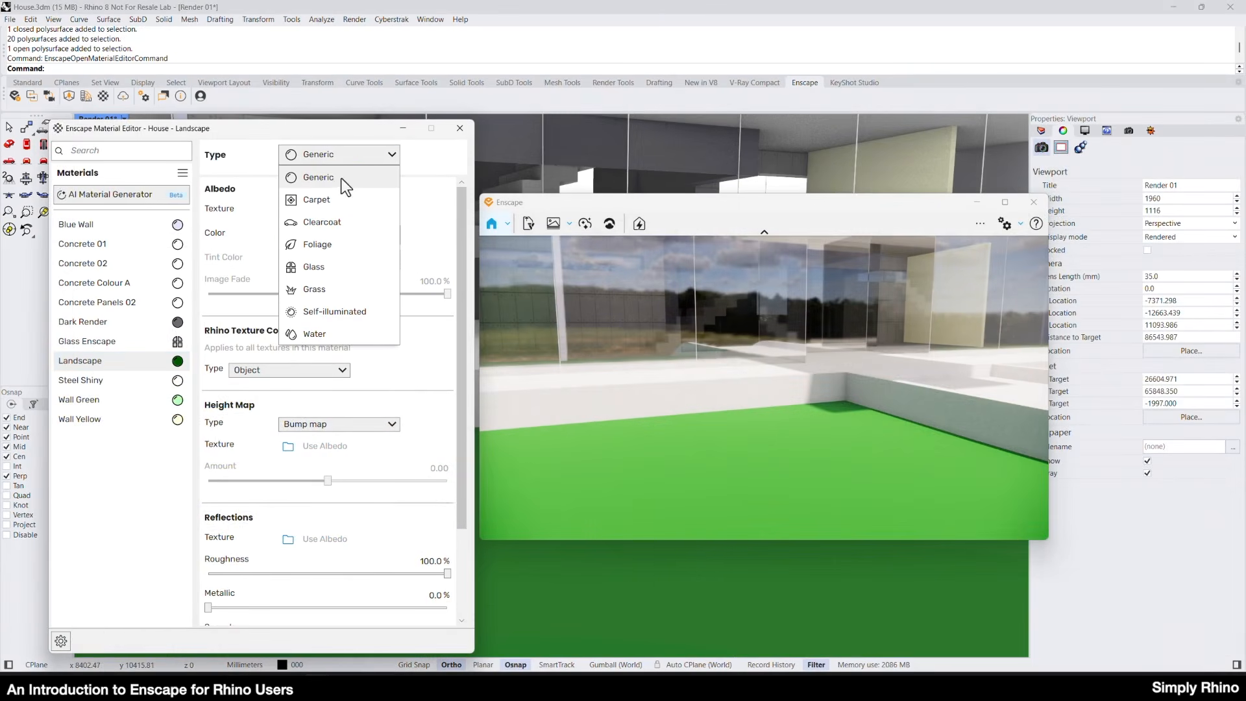
{"action": "left_click", "coordinate": [324, 290]}
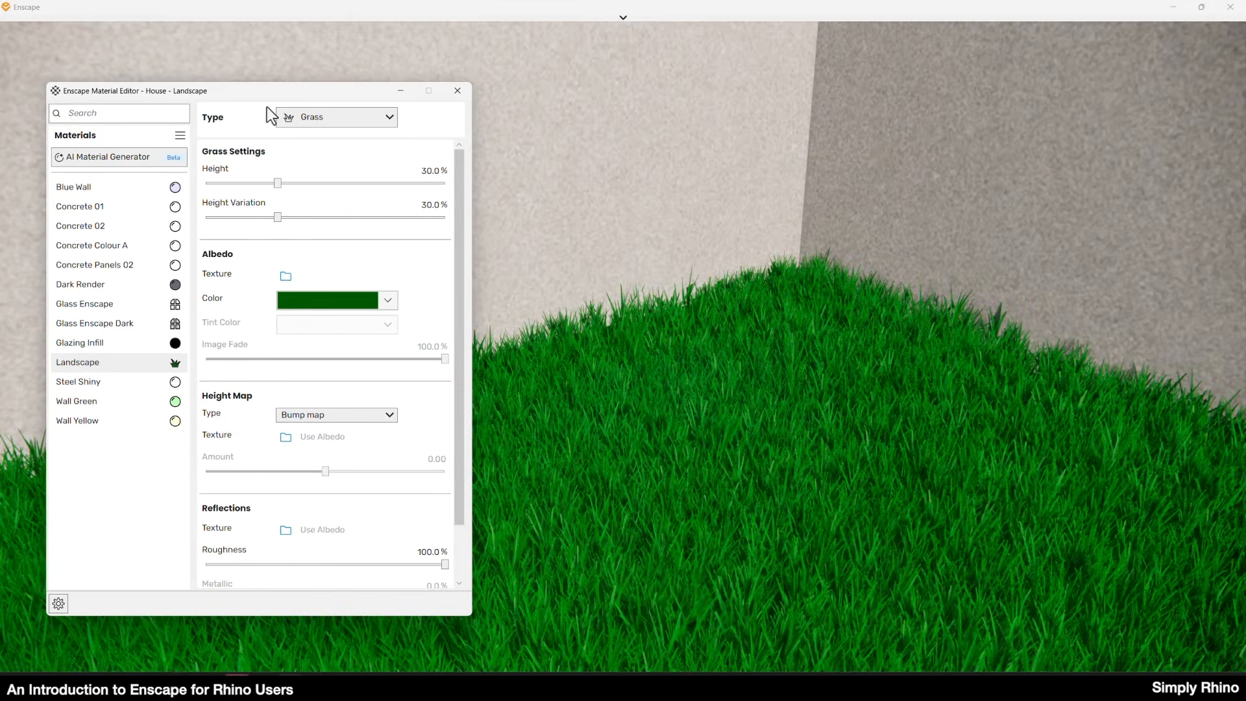
Set the Landscape material's grass height to 45.6% and its height variation to 84.9%.
{"action": "left_click_drag", "start_coordinate": [277, 186], "coordinate": [365, 183]}
{"action": "left_click_drag", "start_coordinate": [283, 227], "coordinate": [358, 228]}
{"action": "left_click_drag", "start_coordinate": [364, 184], "coordinate": [315, 184]}
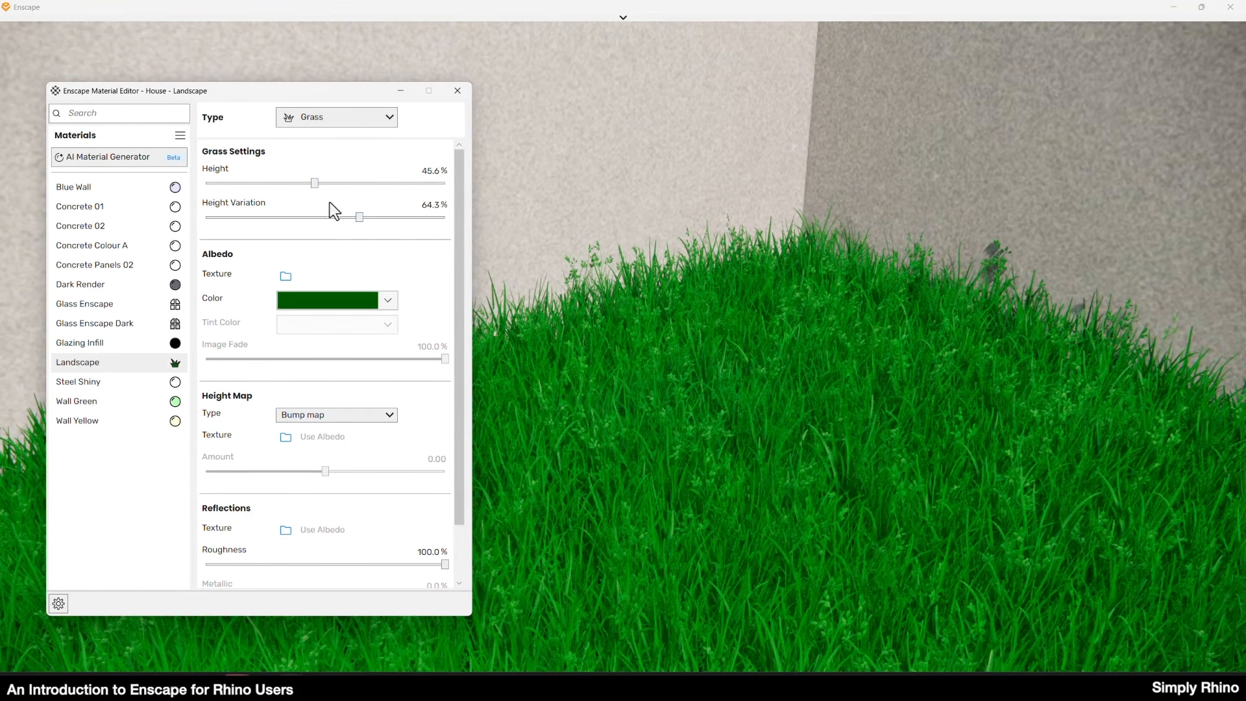
{"action": "left_click_drag", "start_coordinate": [361, 218], "coordinate": [407, 225]}
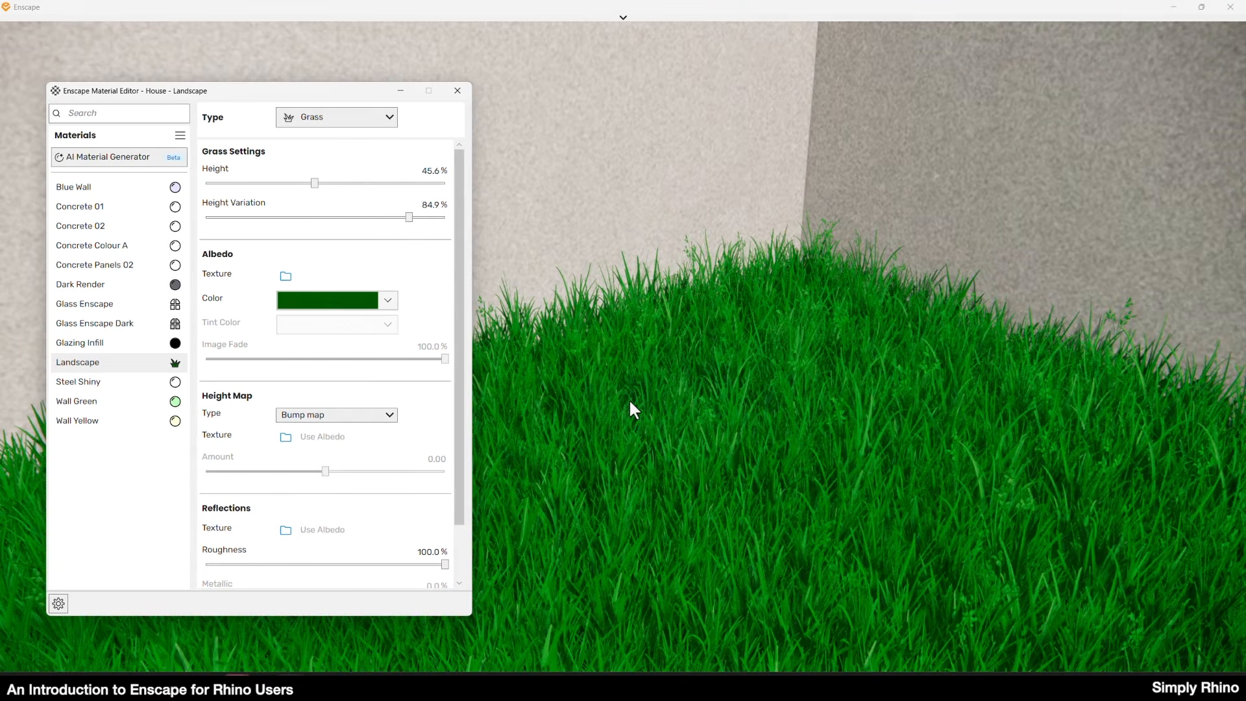
Change the Landscape material's type to Water.
{"action": "right_click_drag", "start_coordinate": [608, 439], "coordinate": [614, 434]}
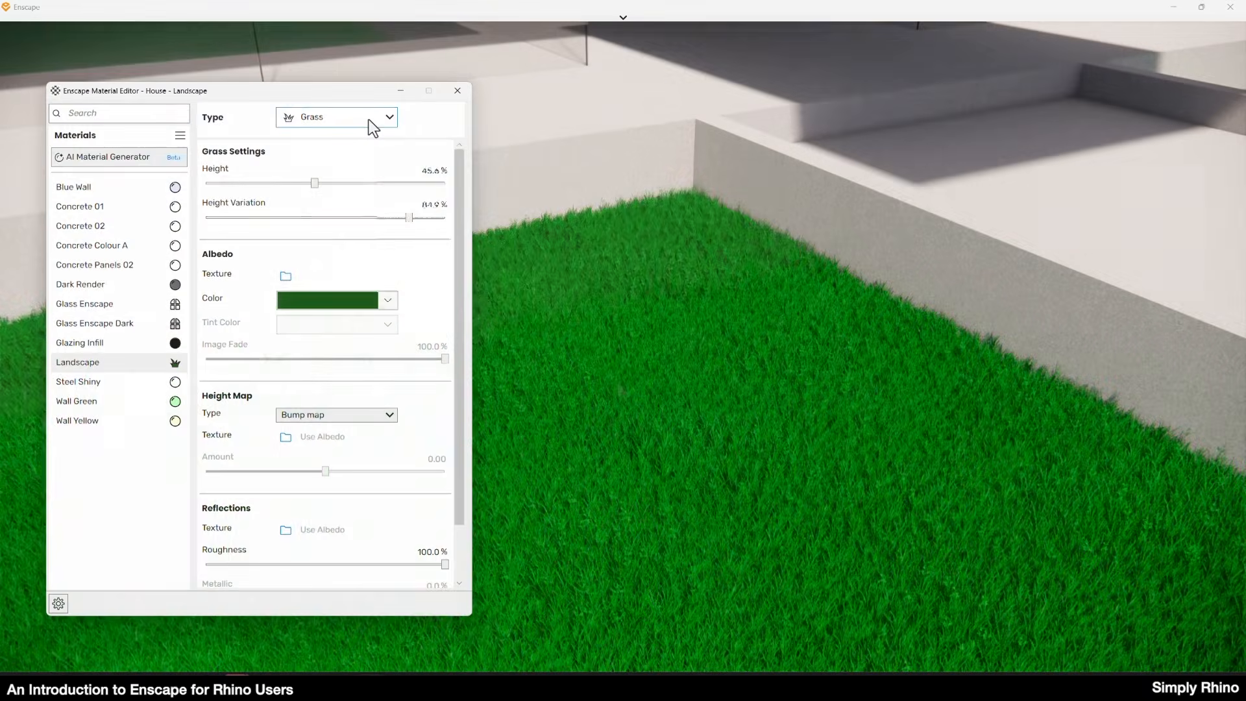
{"action": "left_click", "coordinate": [368, 120]}
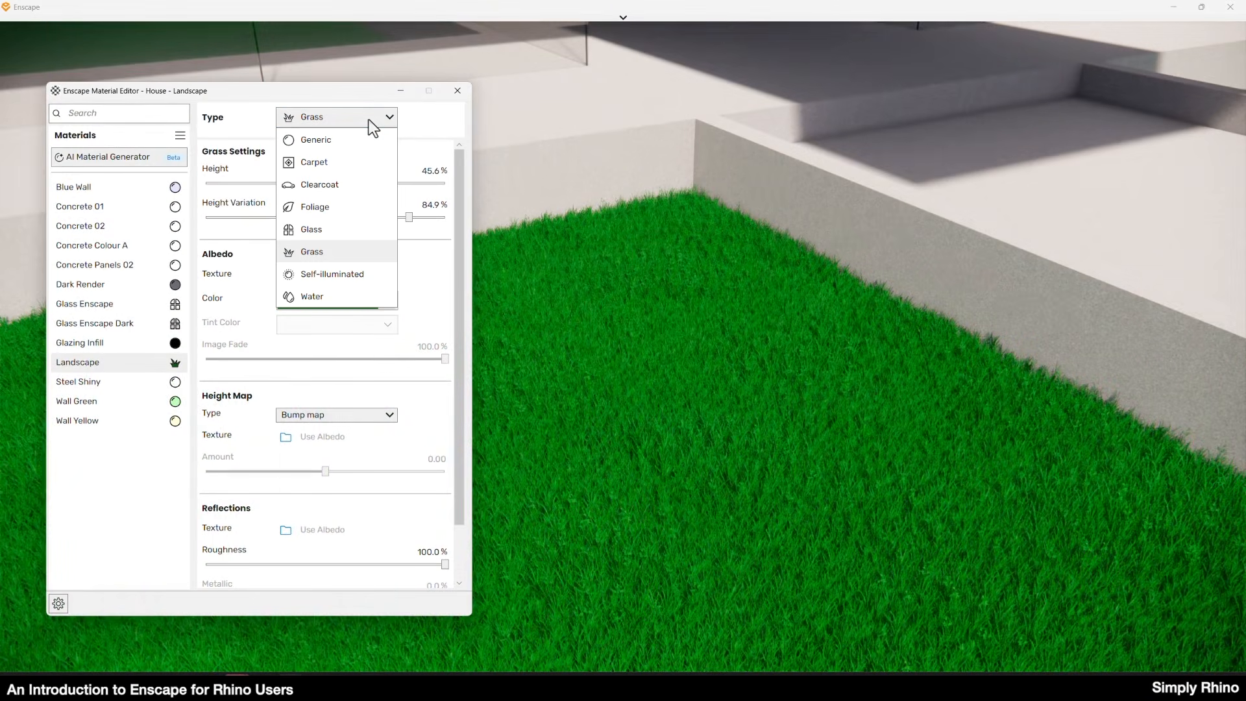
{"action": "left_click", "coordinate": [352, 297]}
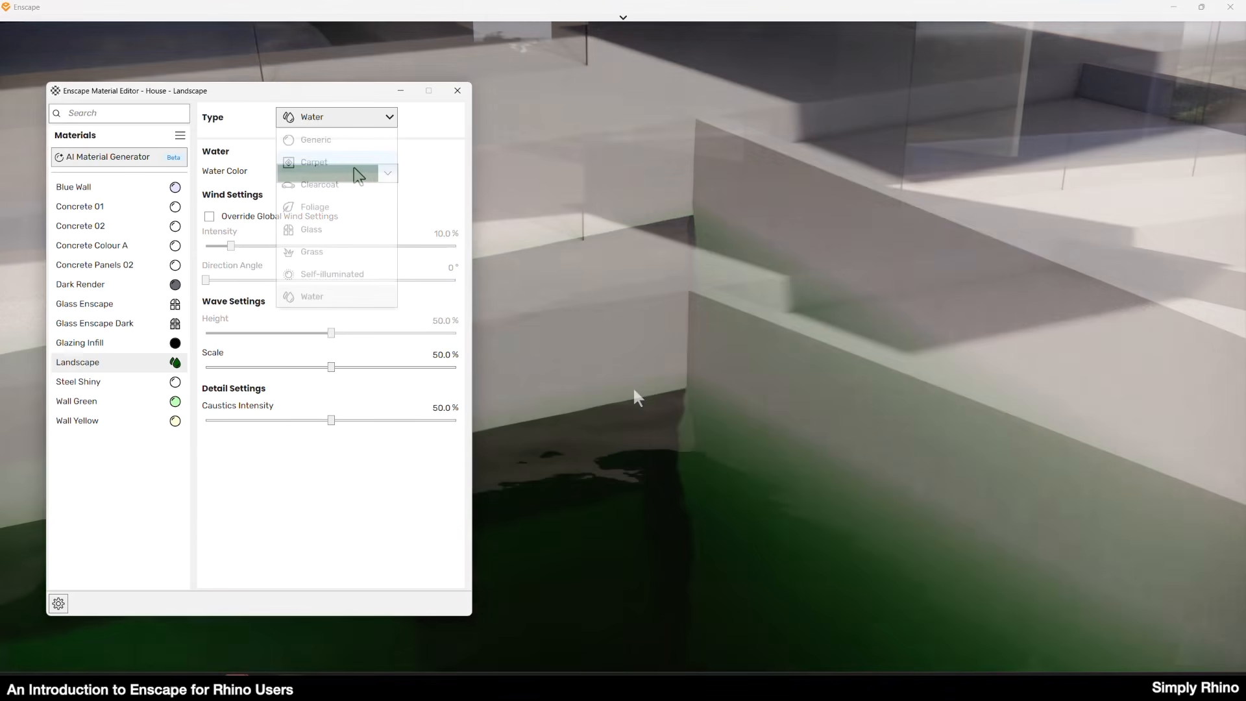
Change the Landscape material's type to Carpet and try a purple albedo color on it.
{"action": "left_click", "coordinate": [354, 168]}
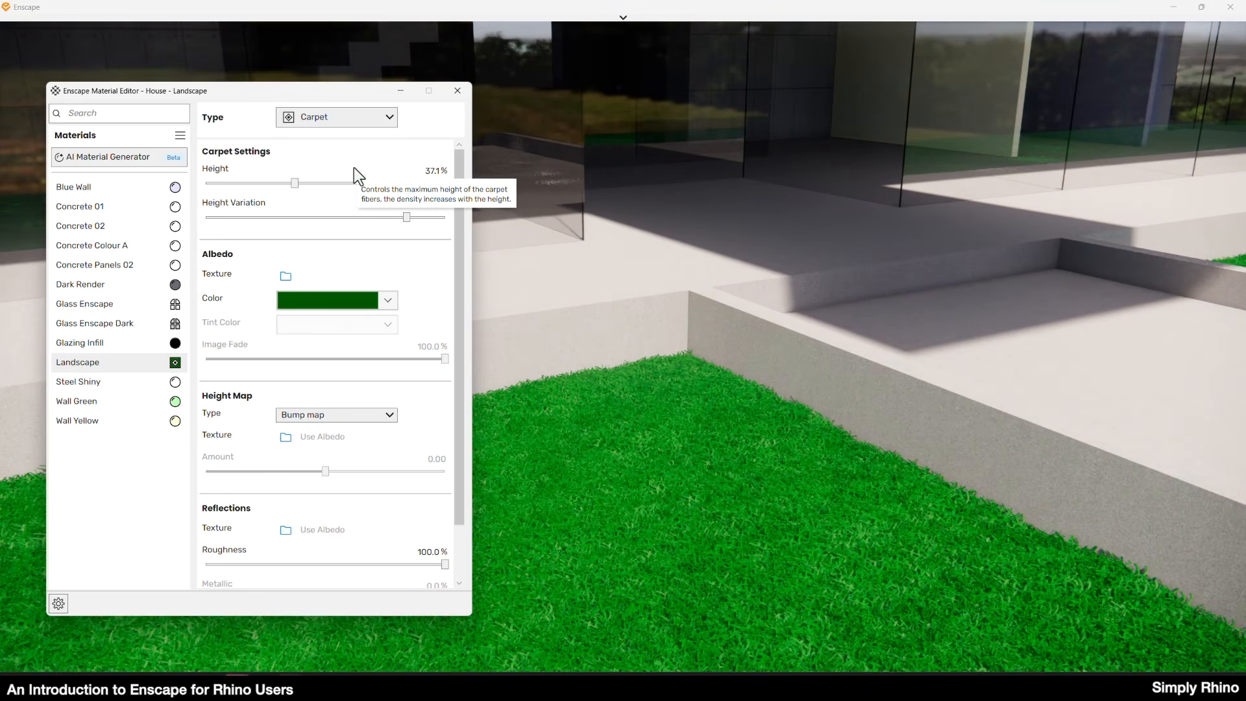
{"action": "left_click", "coordinate": [325, 300]}
{"action": "left_click", "coordinate": [380, 144]}
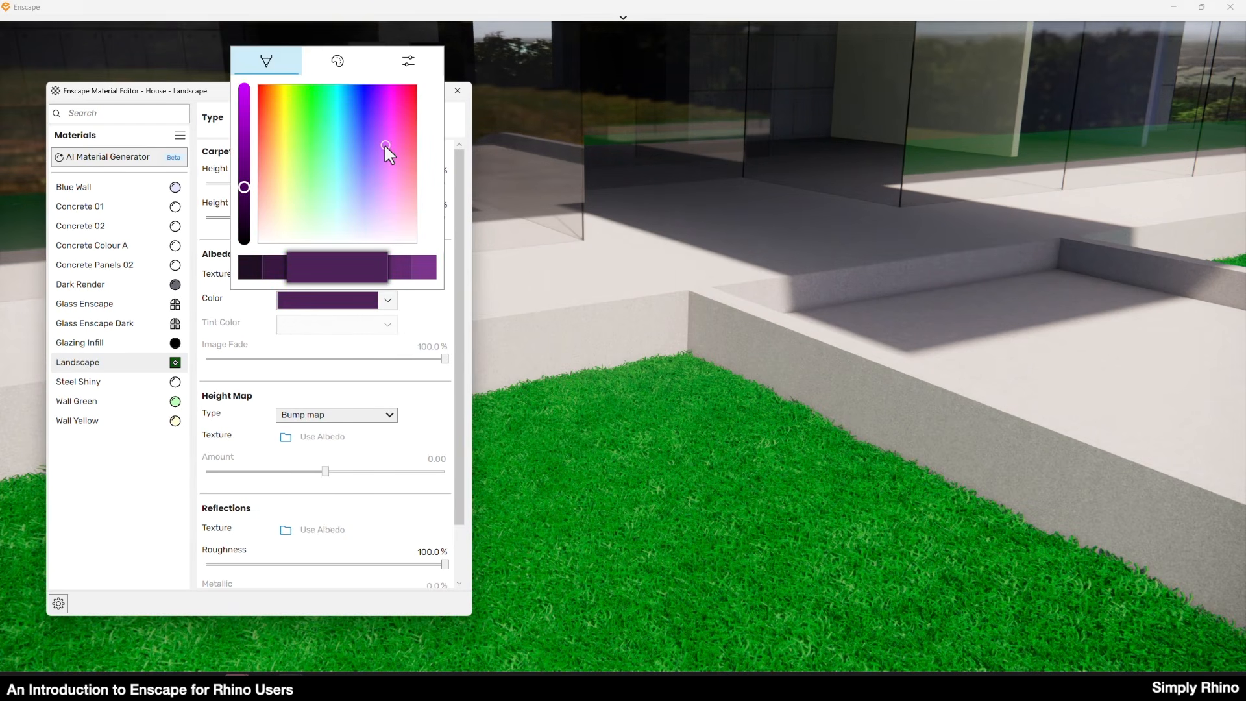
{"action": "left_click", "coordinate": [358, 199]}
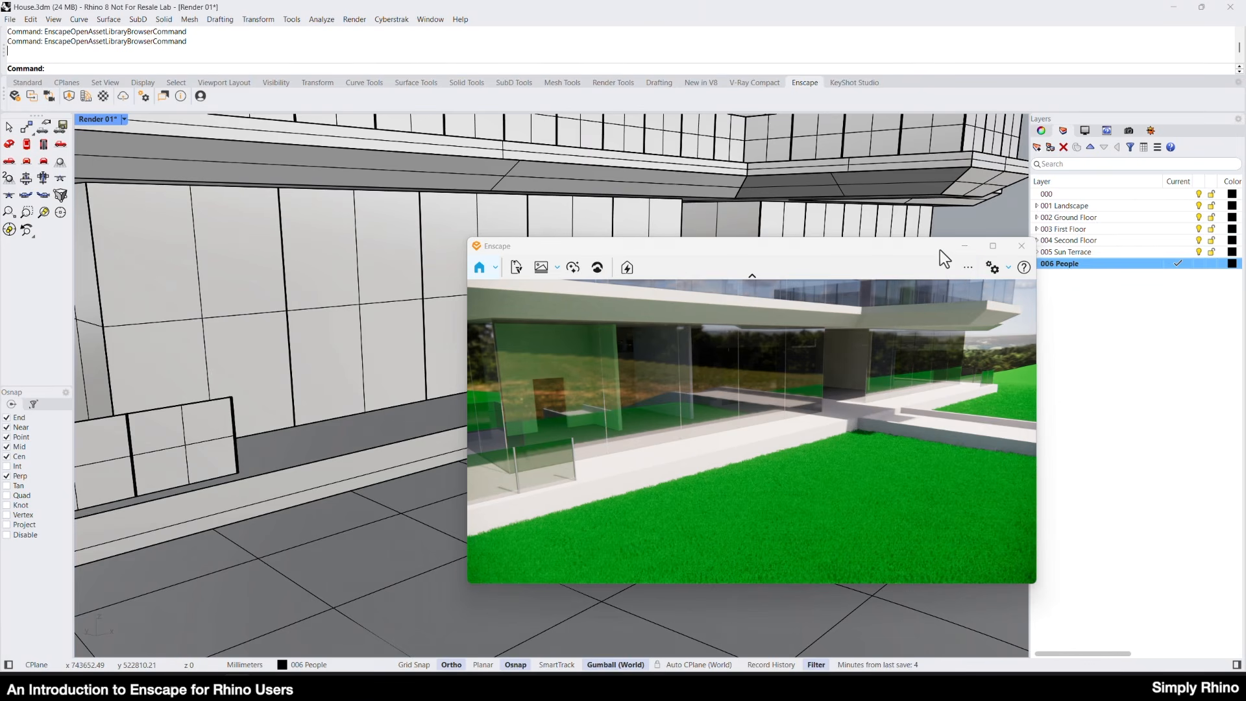
Open the Enscape Asset Library and browse the People category of the 3D models.
{"action": "left_click_drag", "start_coordinate": [940, 251], "coordinate": [915, 247]}
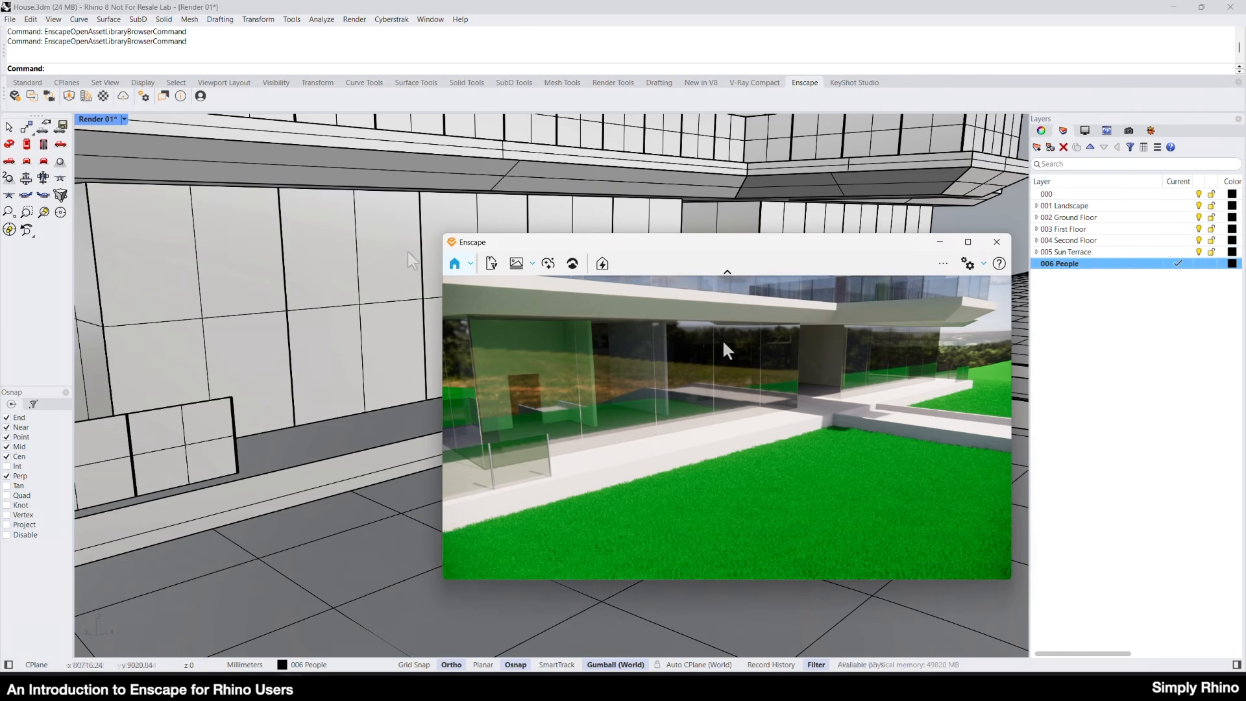
{"action": "left_click", "coordinate": [69, 96]}
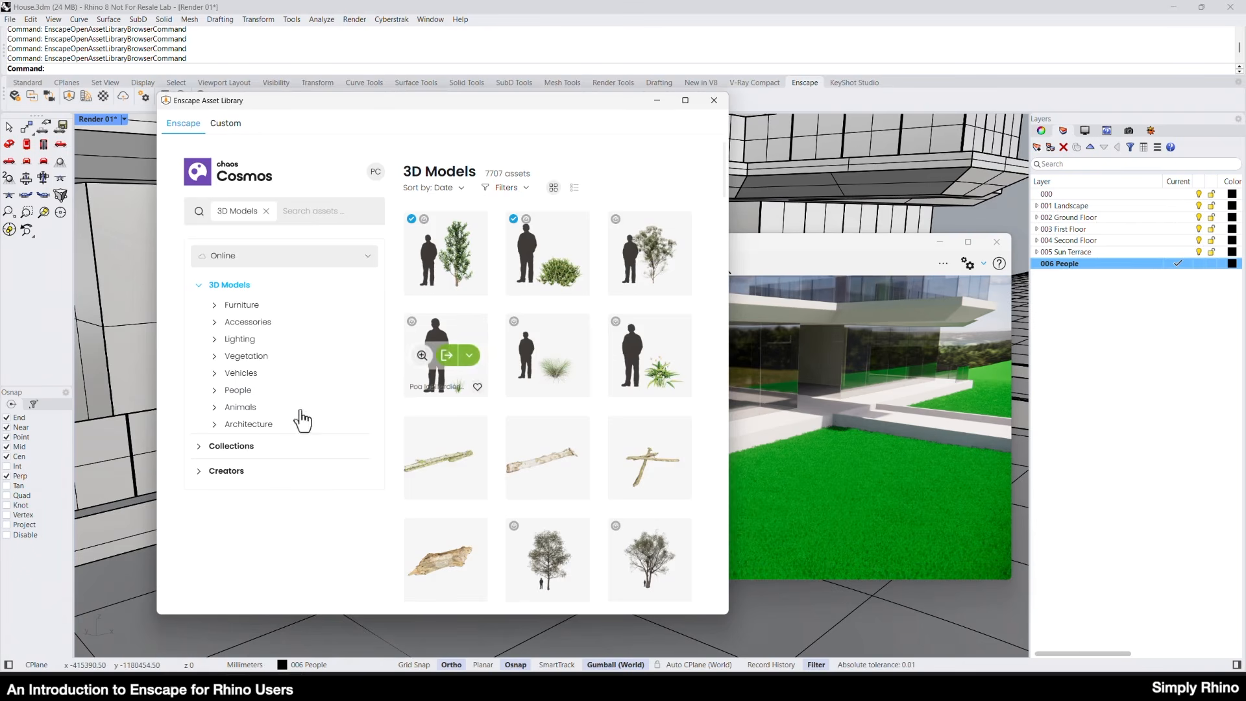
{"action": "left_click", "coordinate": [238, 390]}
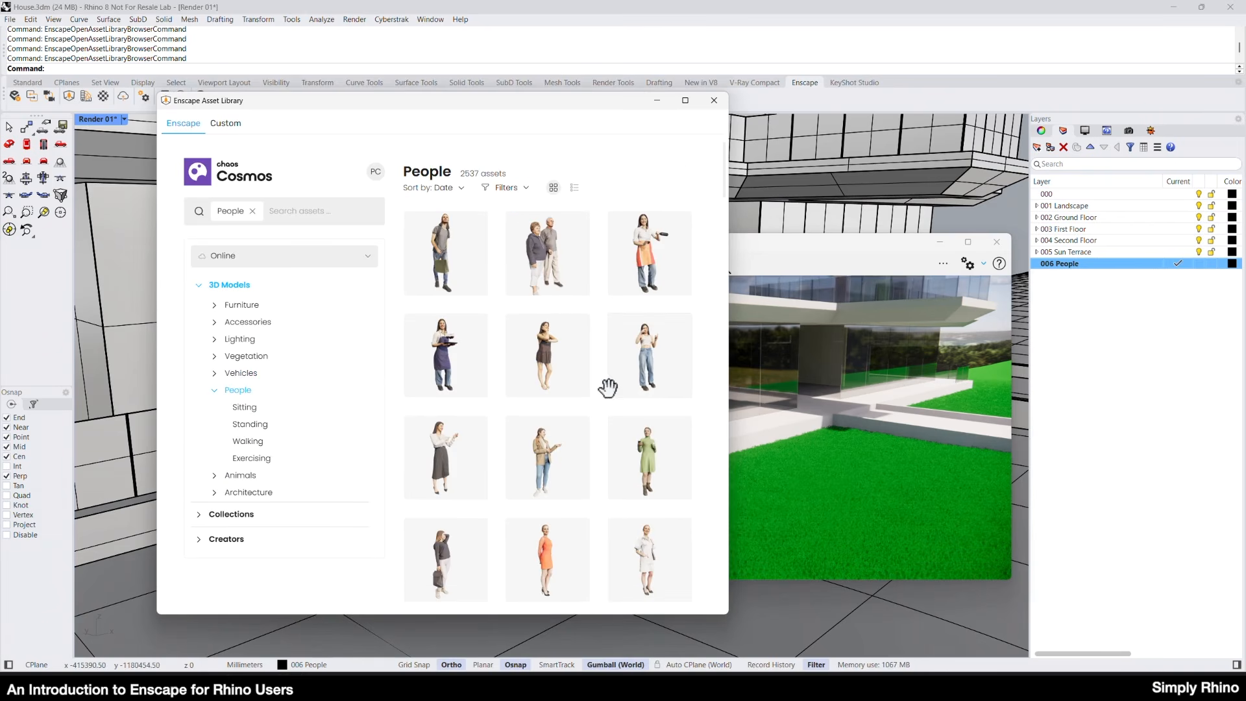
{"action": "scroll", "coordinate": [602, 368], "scroll_direction": "down", "scroll_amount": 10}
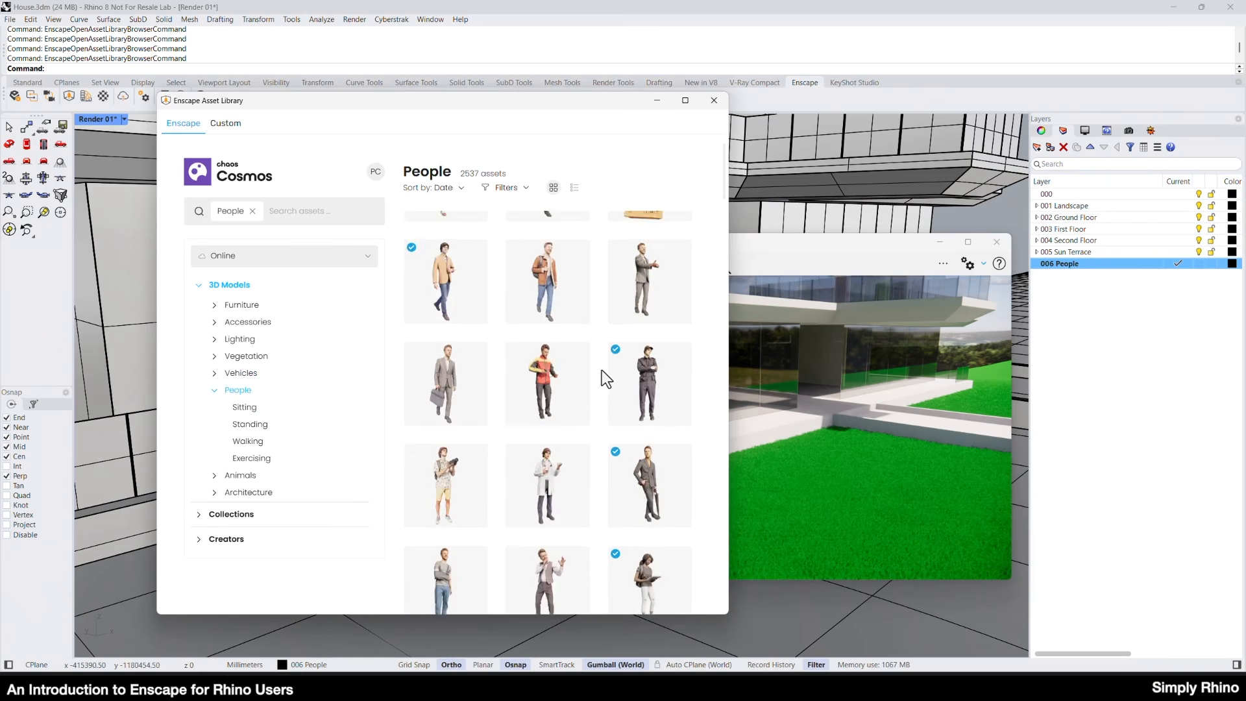
{"action": "scroll", "coordinate": [602, 370], "scroll_direction": "down", "scroll_amount": 1}
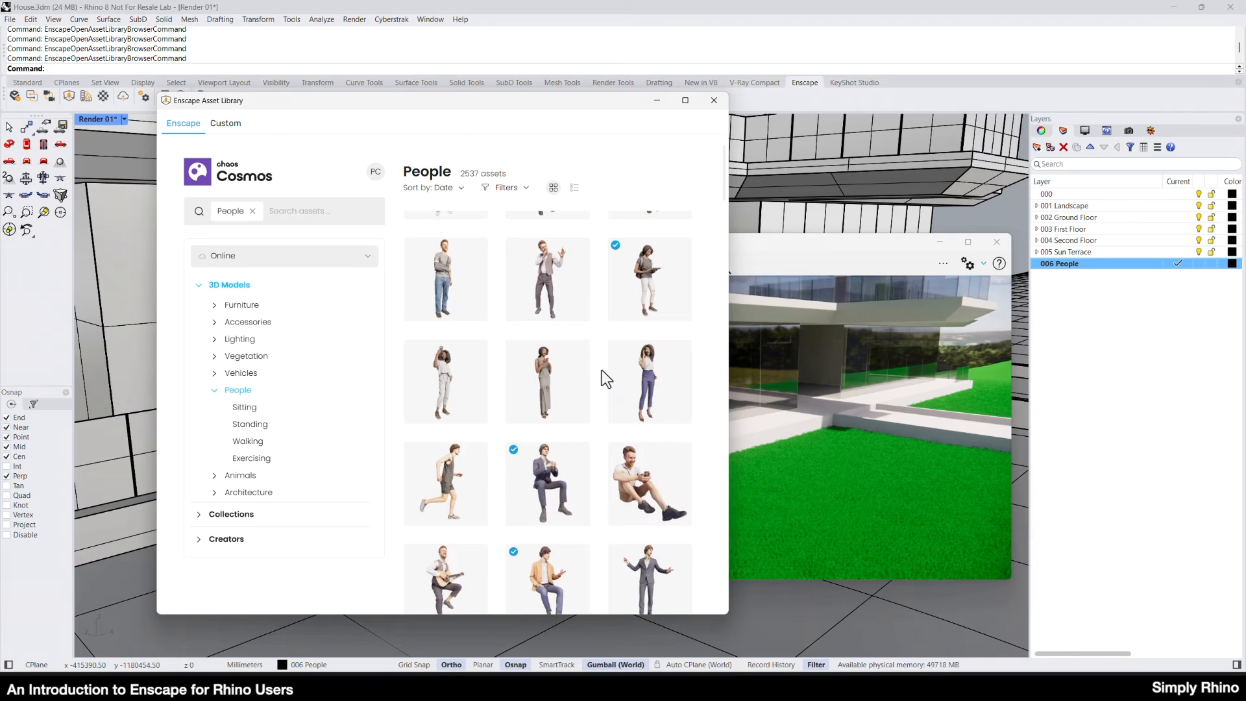
{"action": "scroll", "coordinate": [602, 370], "scroll_direction": "down", "scroll_amount": 3}
{"action": "scroll", "coordinate": [602, 373], "scroll_direction": "down", "scroll_amount": 3}
Place the downloaded standing couple asset on the terrace surface in front of the house's ground floor glazing, and minimize the asset library.
{"action": "mouse_move", "coordinate": [647, 501]}
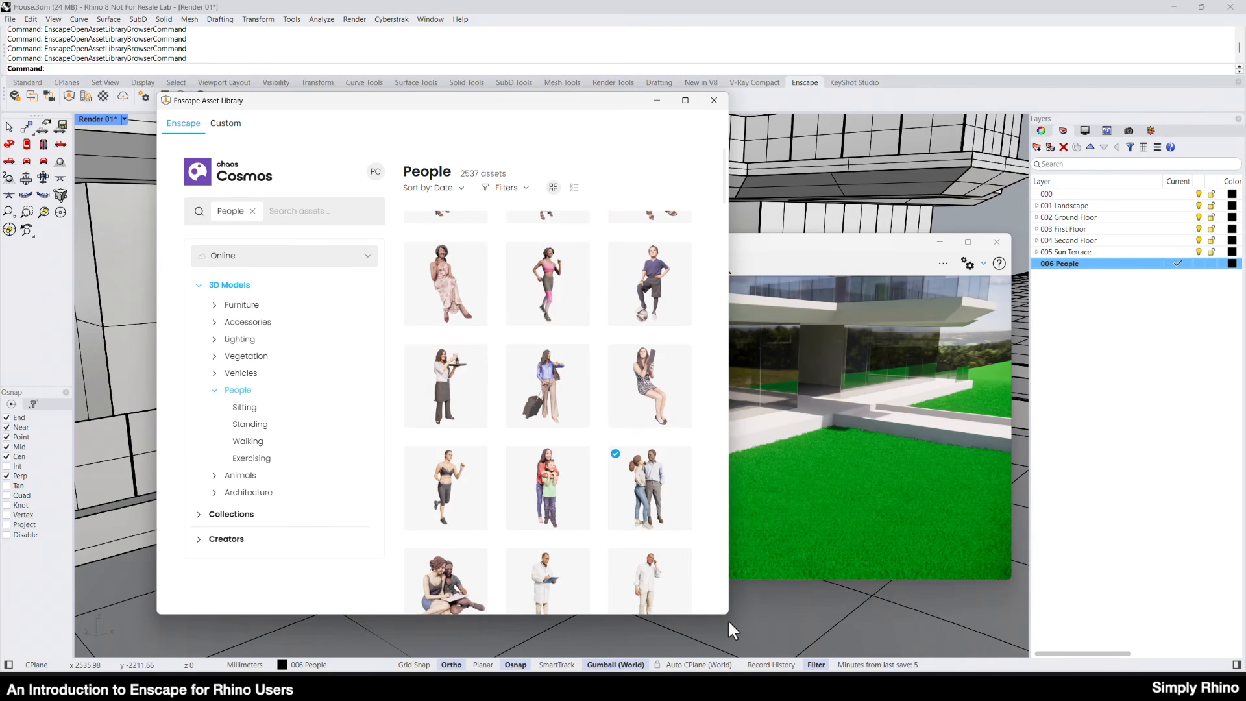
{"action": "mouse_move", "coordinate": [614, 459]}
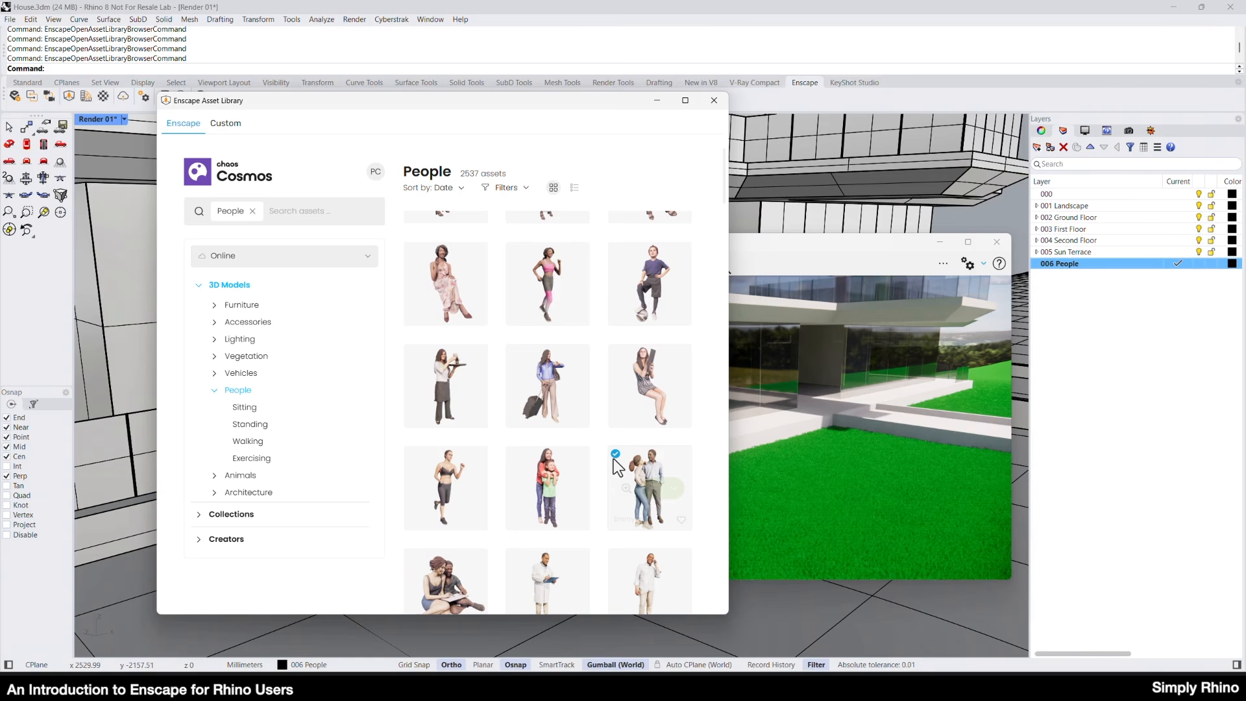
{"action": "right_click", "coordinate": [675, 495]}
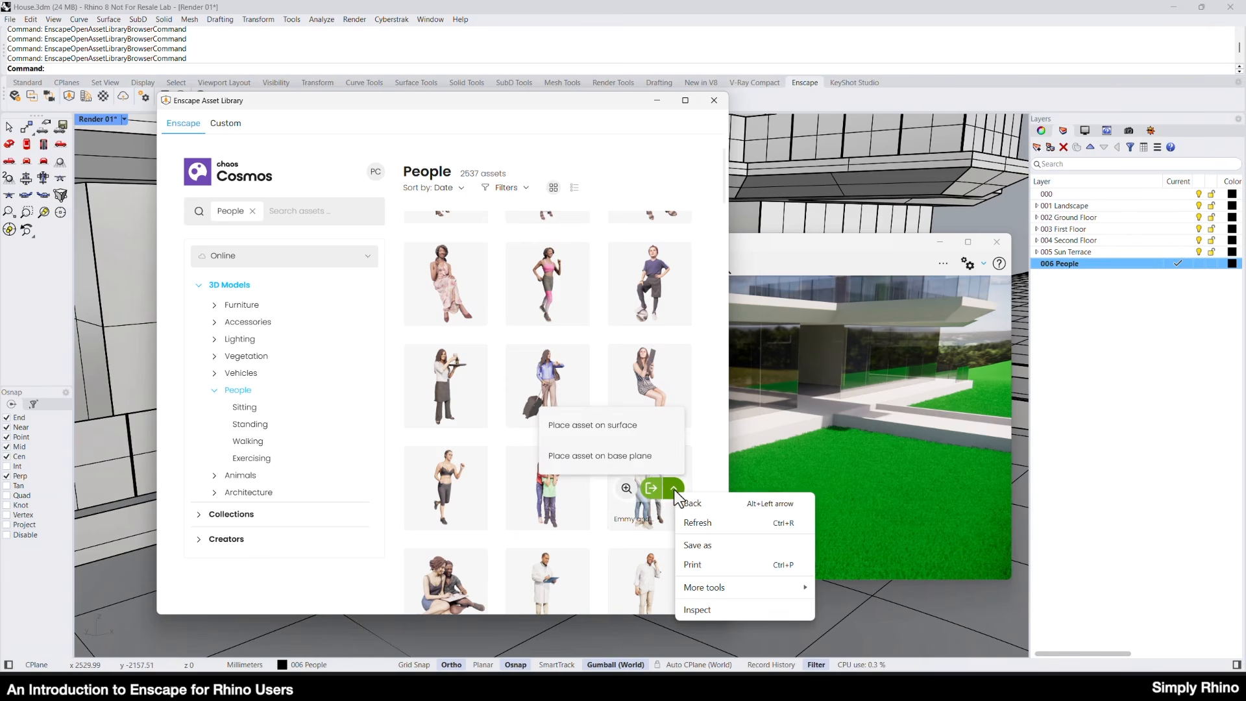
{"action": "left_click", "coordinate": [616, 425]}
{"action": "left_click", "coordinate": [615, 426]}
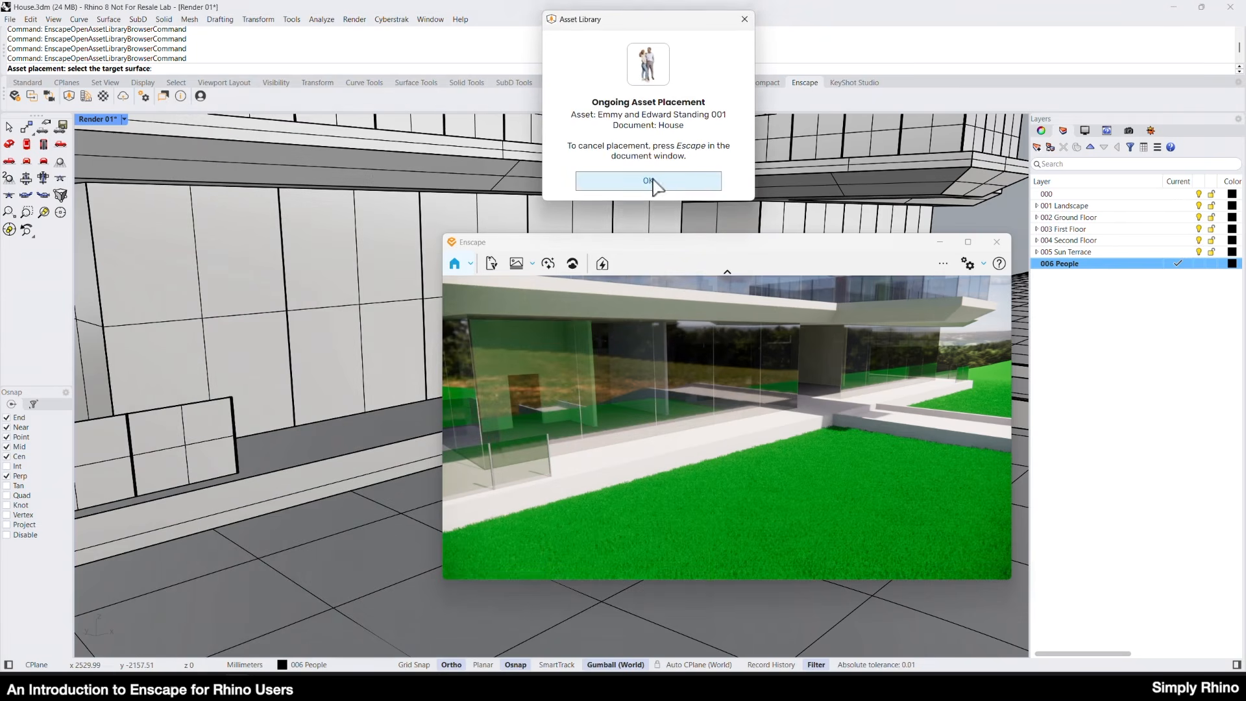
{"action": "left_click", "coordinate": [649, 181]}
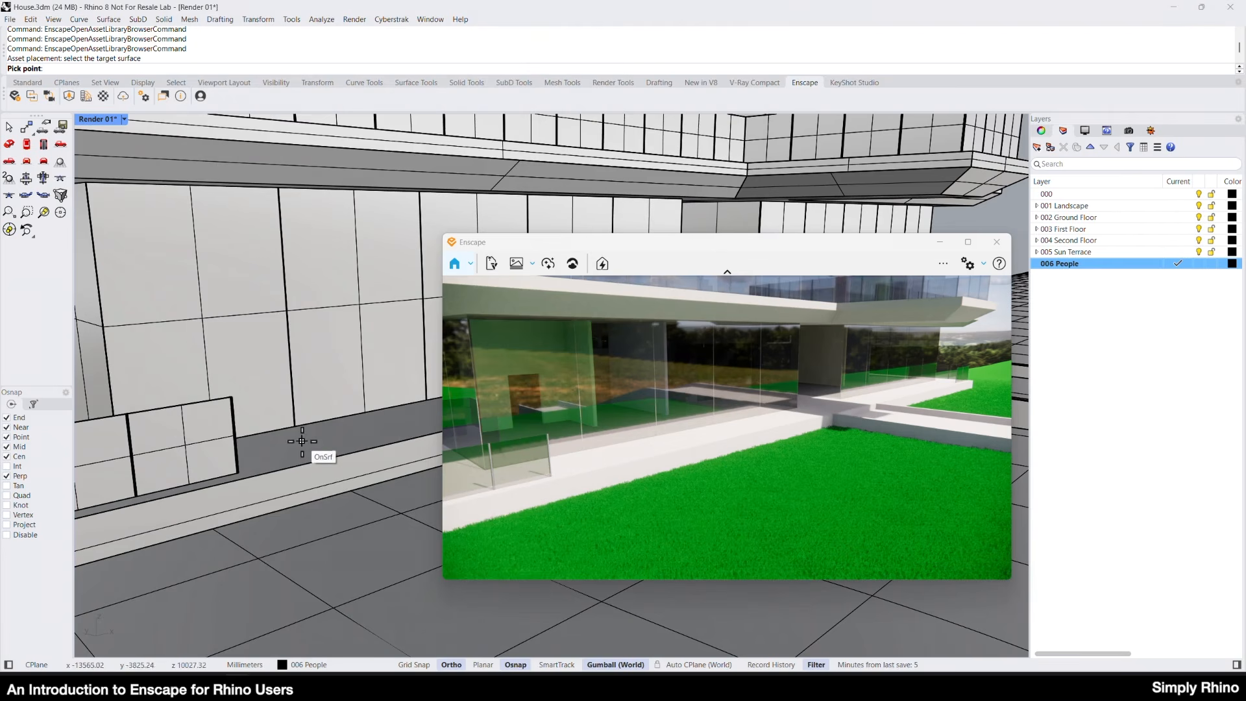
{"action": "left_click", "coordinate": [308, 441]}
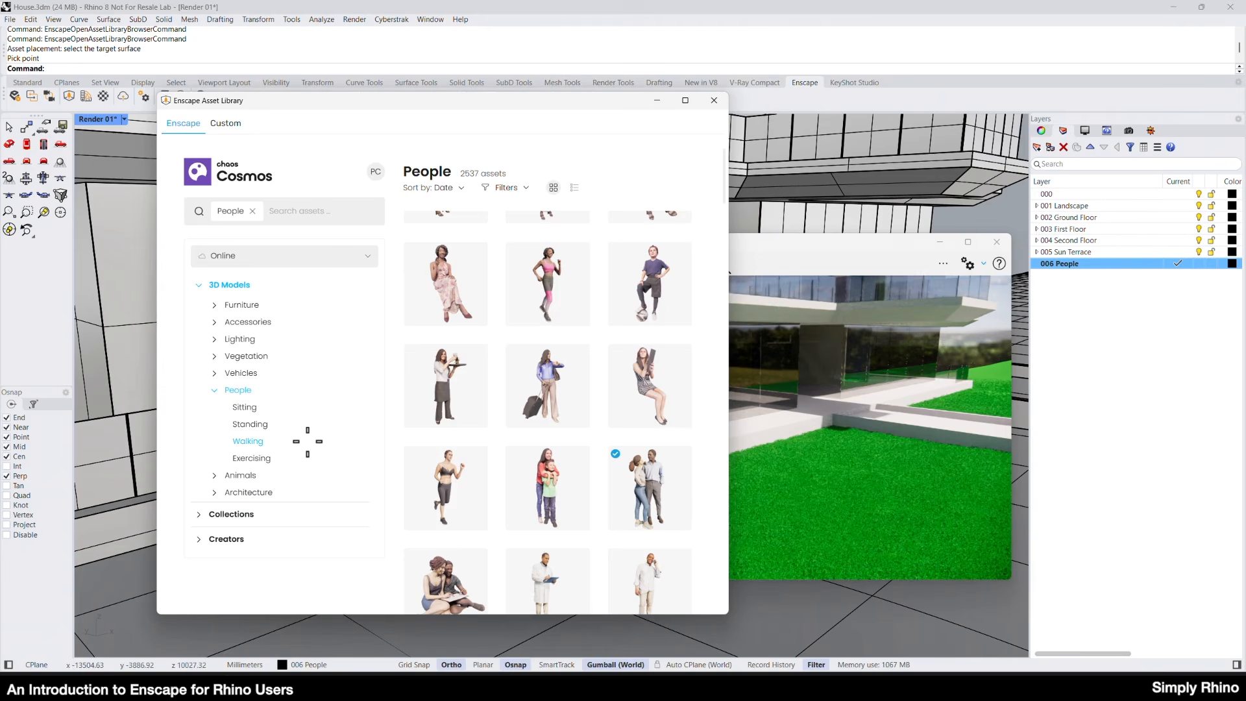
{"action": "left_click", "coordinate": [659, 100]}
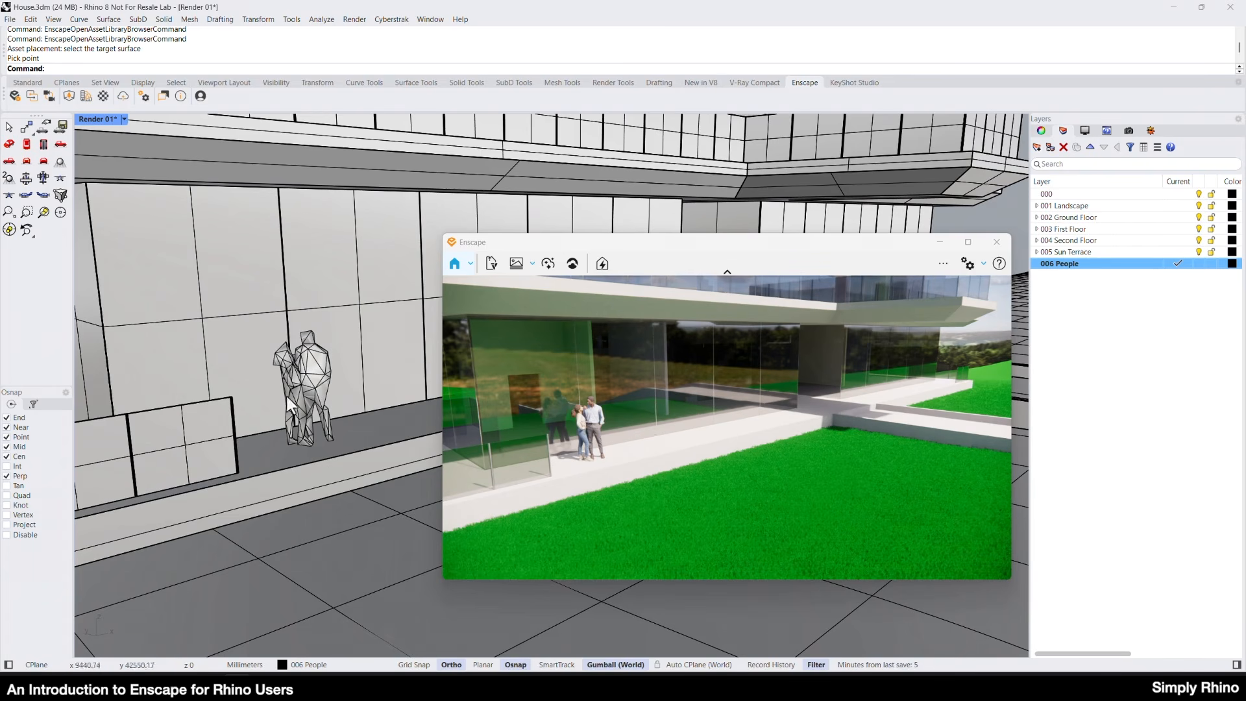
Select the placed couple and show the document's block definitions, then return to the layer list.
{"action": "left_click", "coordinate": [309, 369]}
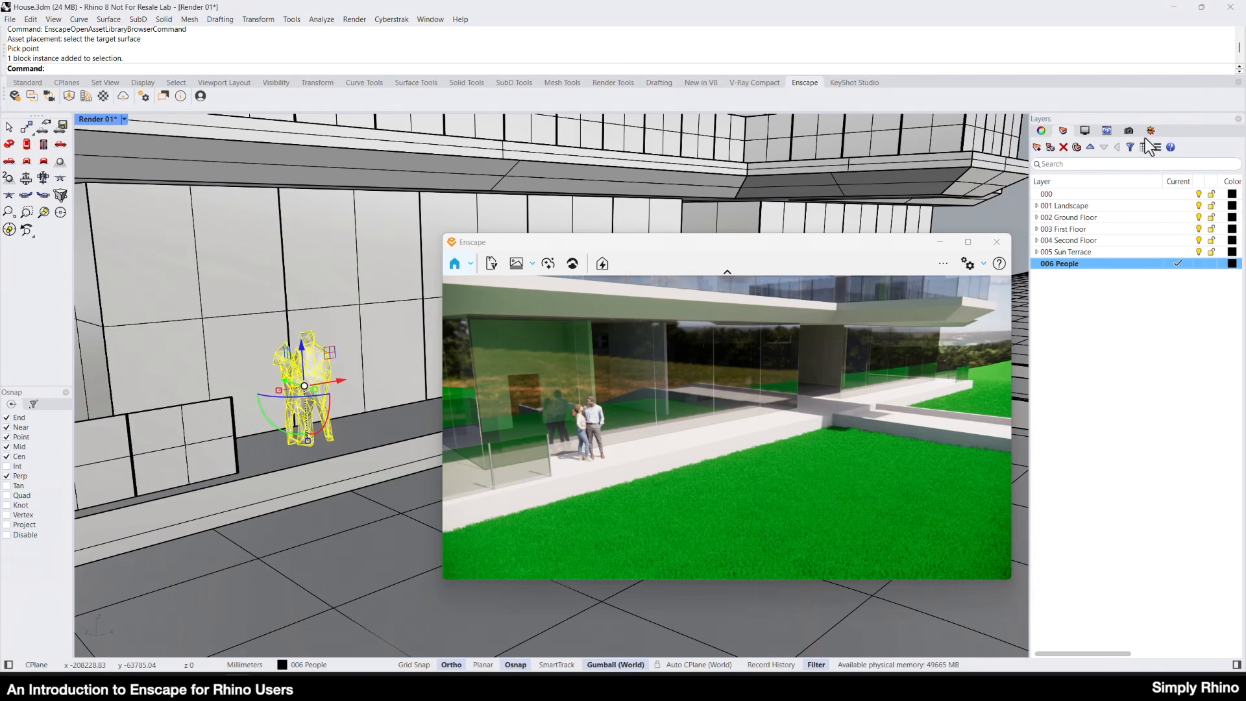
{"action": "left_click", "coordinate": [1041, 132]}
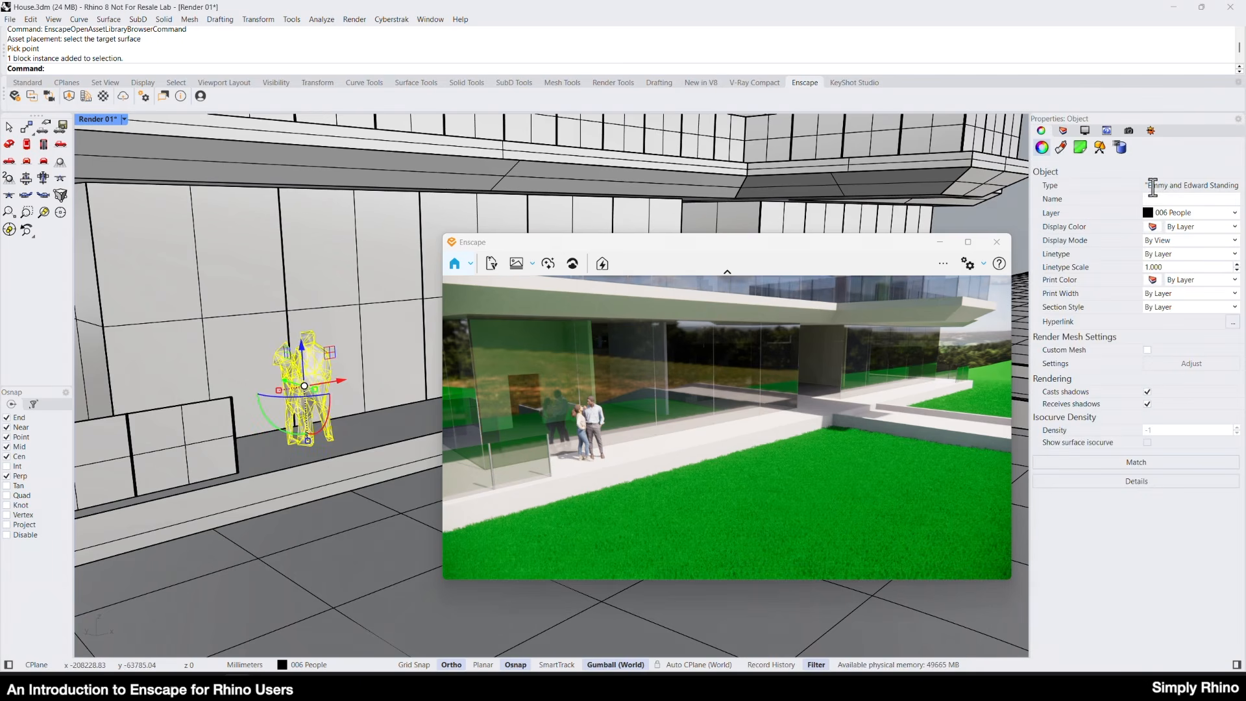
{"action": "left_click", "coordinate": [1238, 120]}
{"action": "left_click", "coordinate": [1176, 172]}
{"action": "left_click", "coordinate": [1091, 153]}
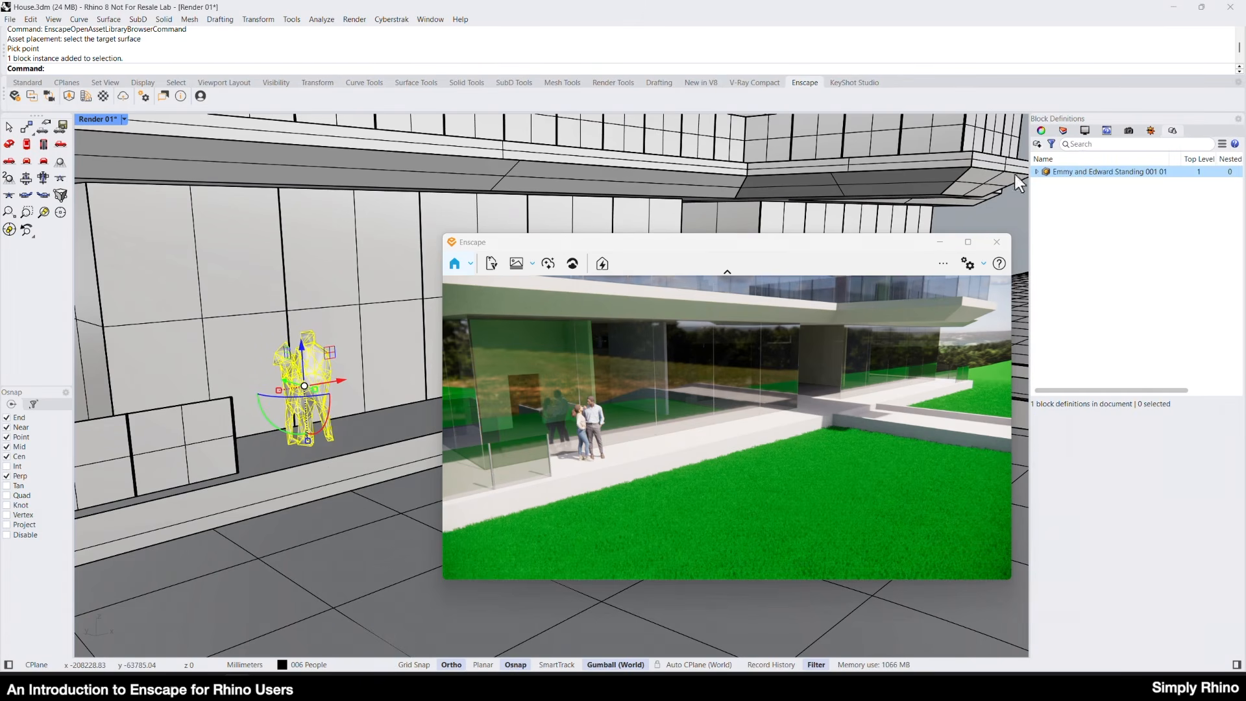
{"action": "left_click", "coordinate": [1041, 130]}
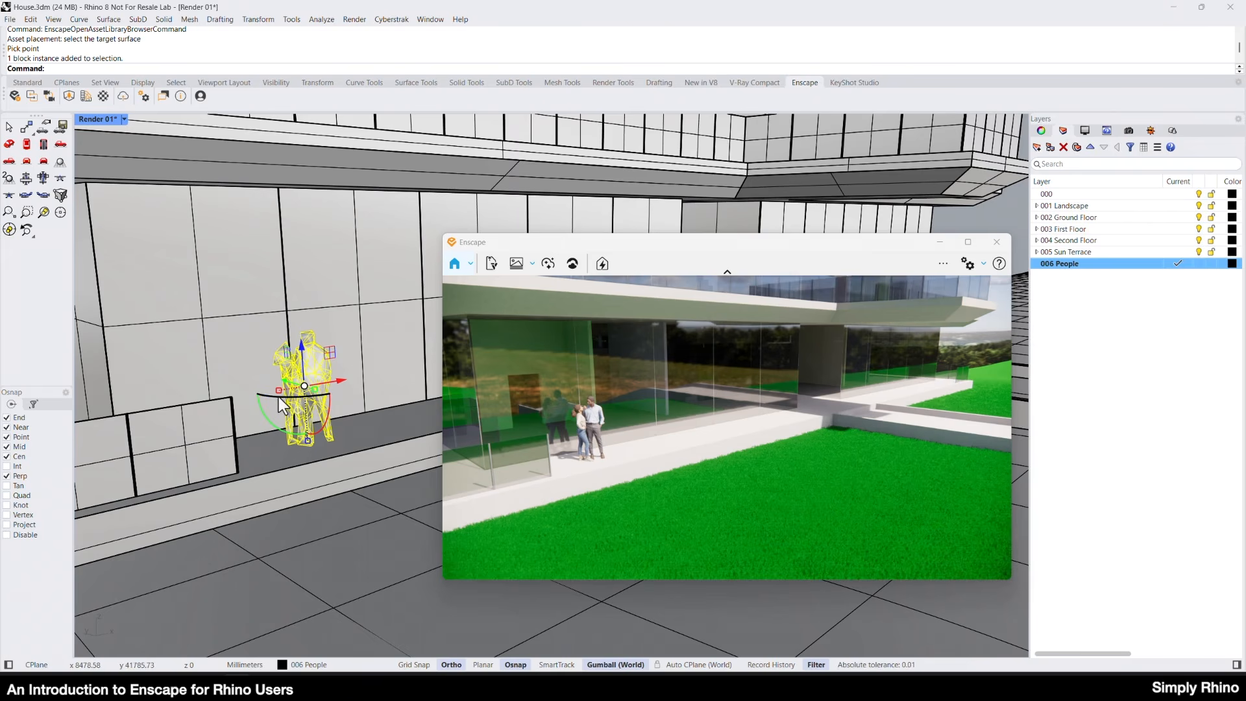
Rotate the standing couple about its vertical axis on the terrace.
{"action": "scroll", "coordinate": [278, 396], "scroll_direction": "up", "scroll_amount": 3}
{"action": "scroll", "coordinate": [299, 389], "scroll_direction": "up", "scroll_amount": 2}
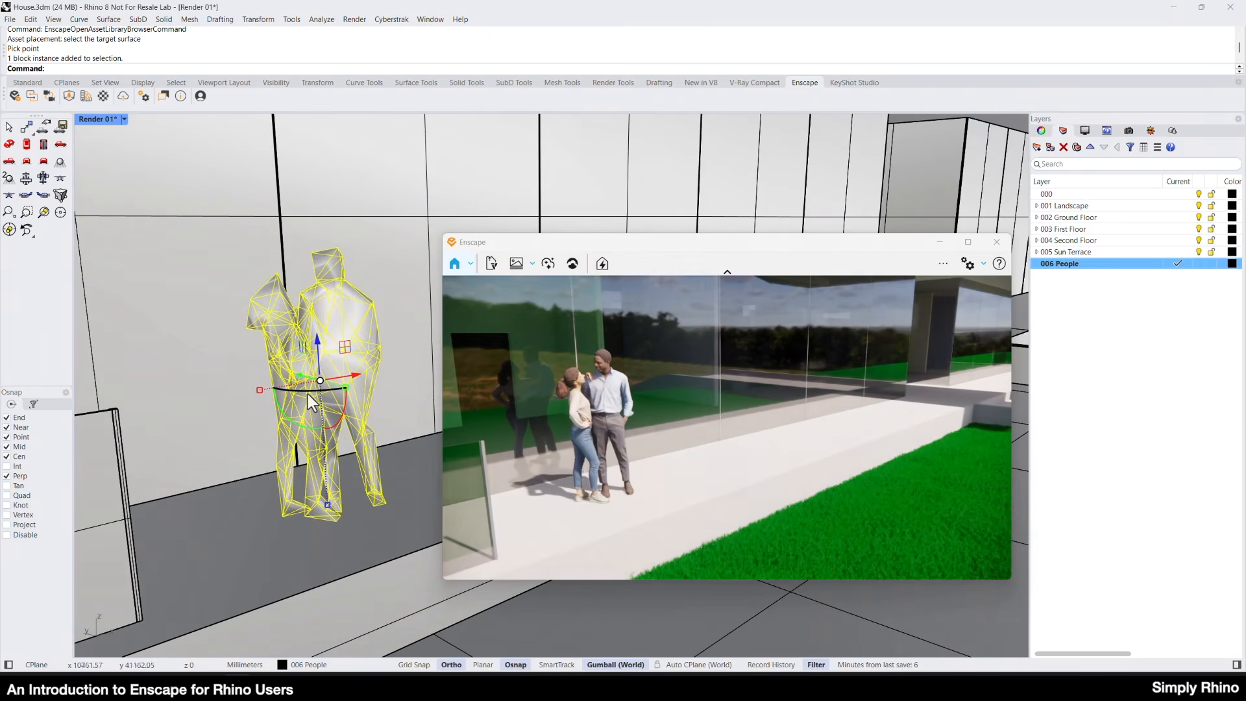
{"action": "left_click_drag", "start_coordinate": [306, 391], "coordinate": [360, 387]}
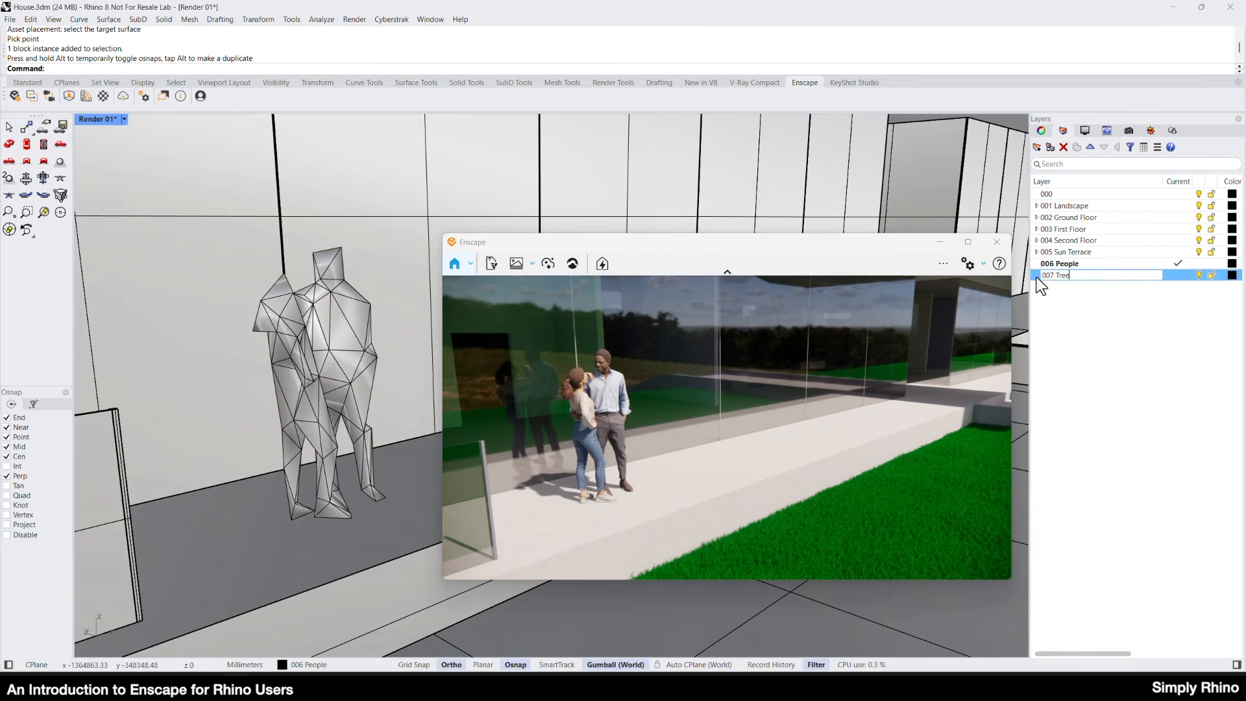
Create a layer named 007 Trees and set it as the current layer.
{"action": "left_click", "coordinate": [1189, 276]}
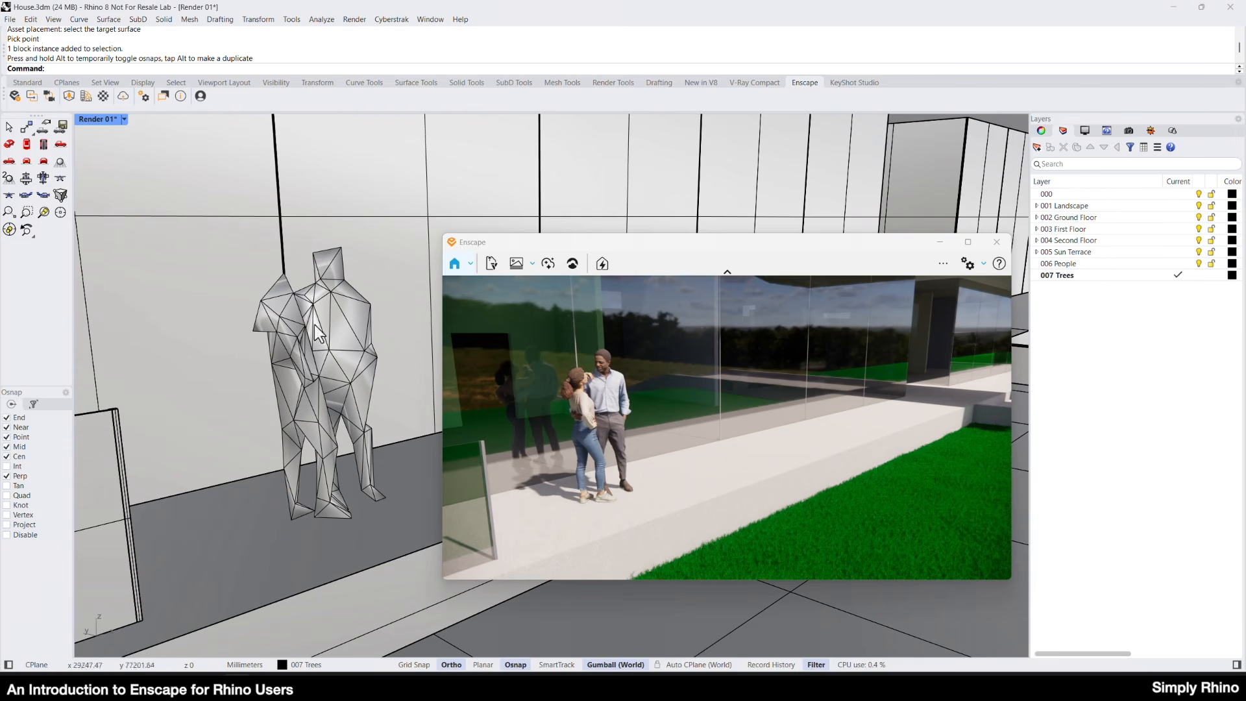
{"action": "scroll", "coordinate": [368, 341], "scroll_direction": "down", "scroll_amount": 10}
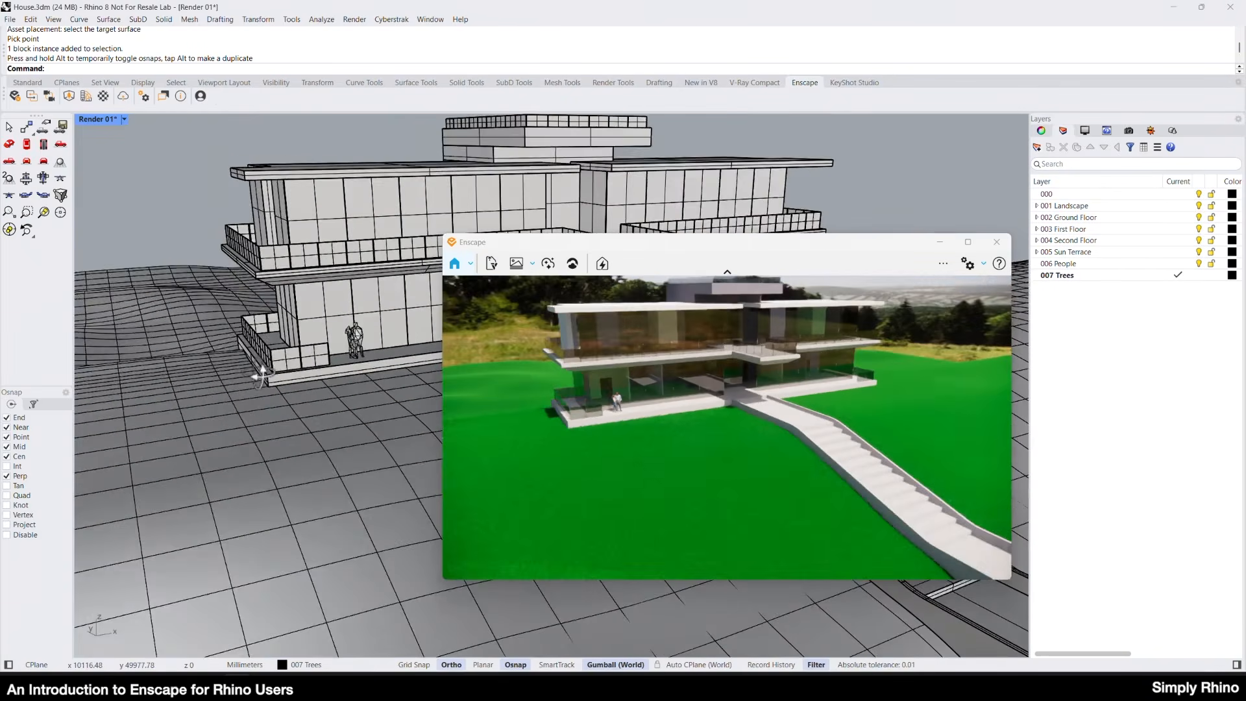
{"action": "right_click_drag", "start_coordinate": [262, 375], "coordinate": [349, 341]}
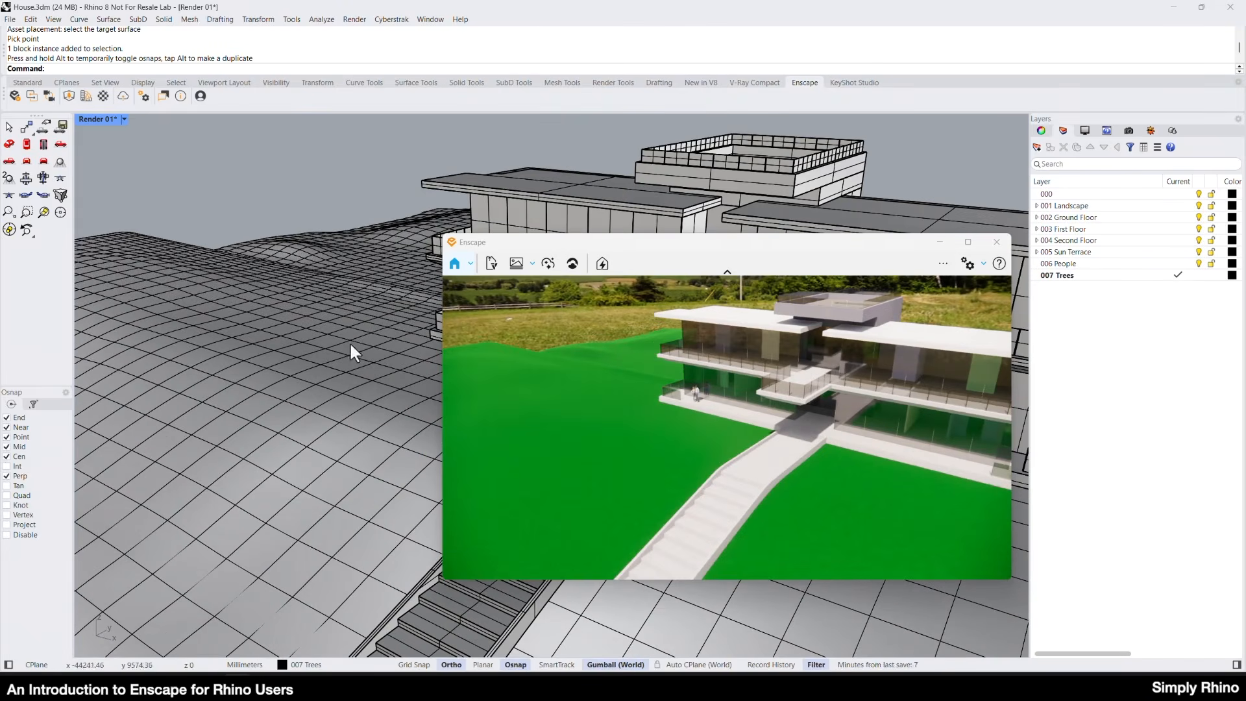
Open the Trees subcategory of Vegetation in the Enscape Asset Library and filter it by the Animation feature.
{"action": "left_click", "coordinate": [68, 96]}
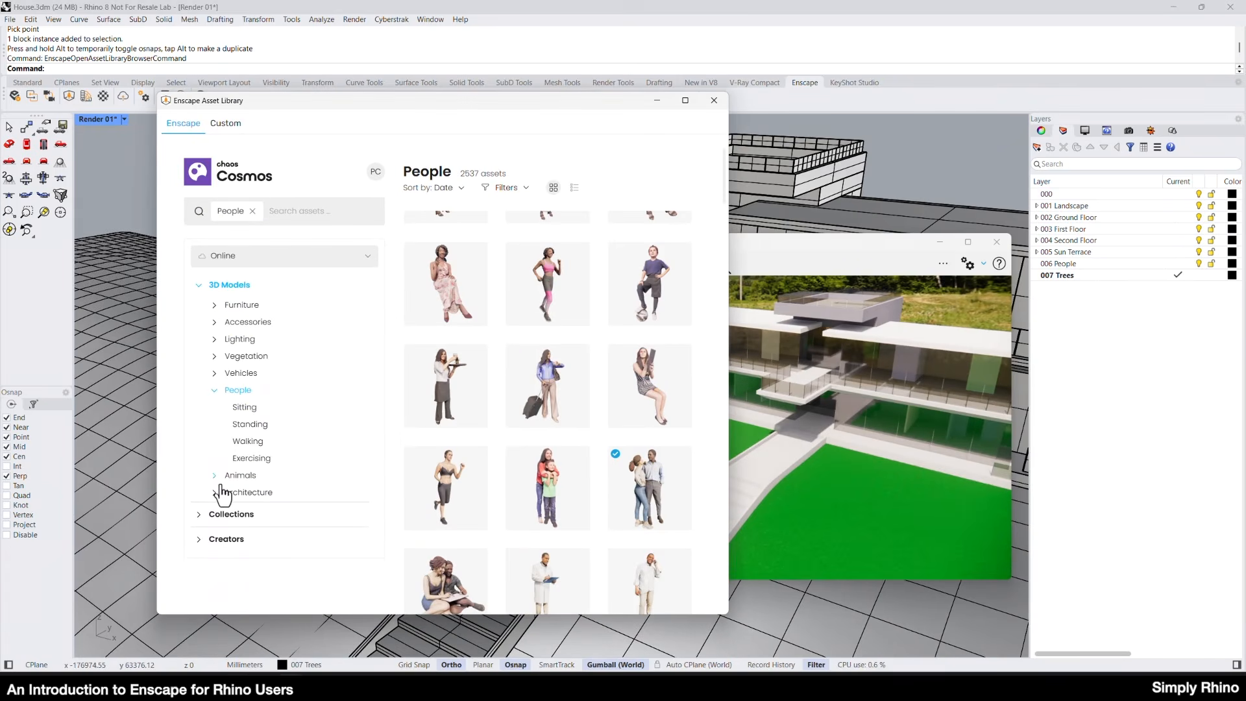
{"action": "left_click", "coordinate": [235, 356]}
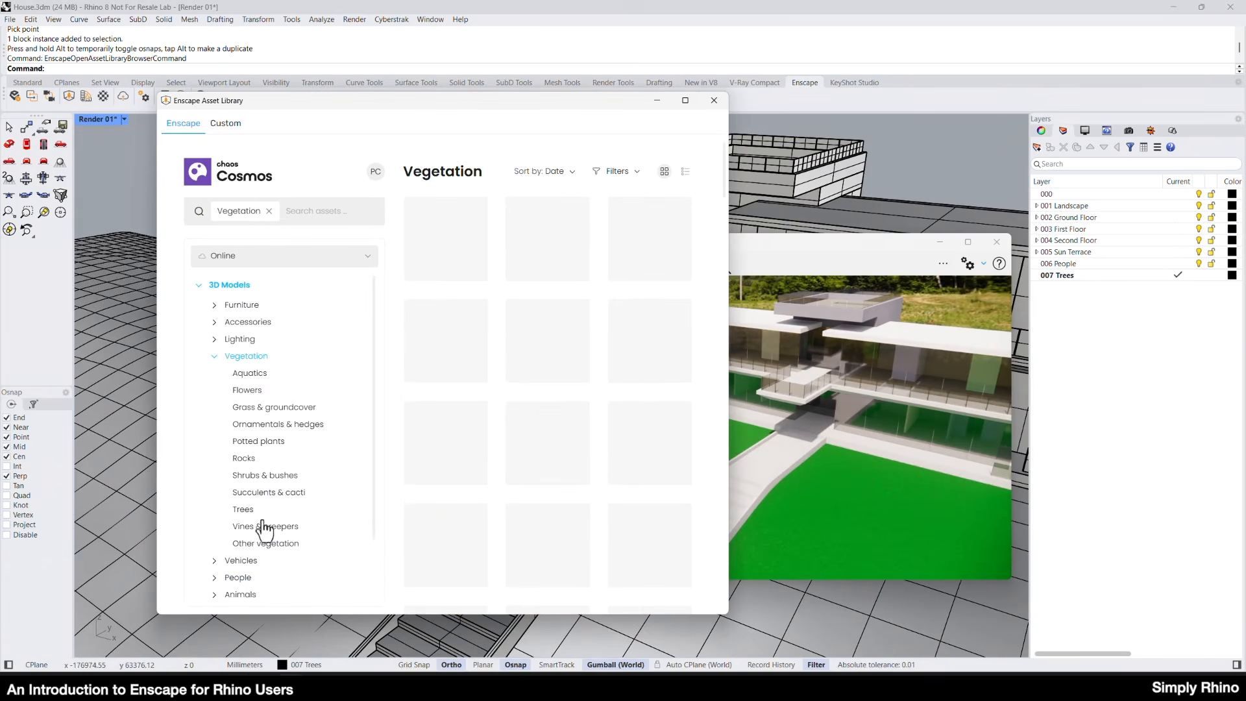
{"action": "left_click", "coordinate": [244, 510]}
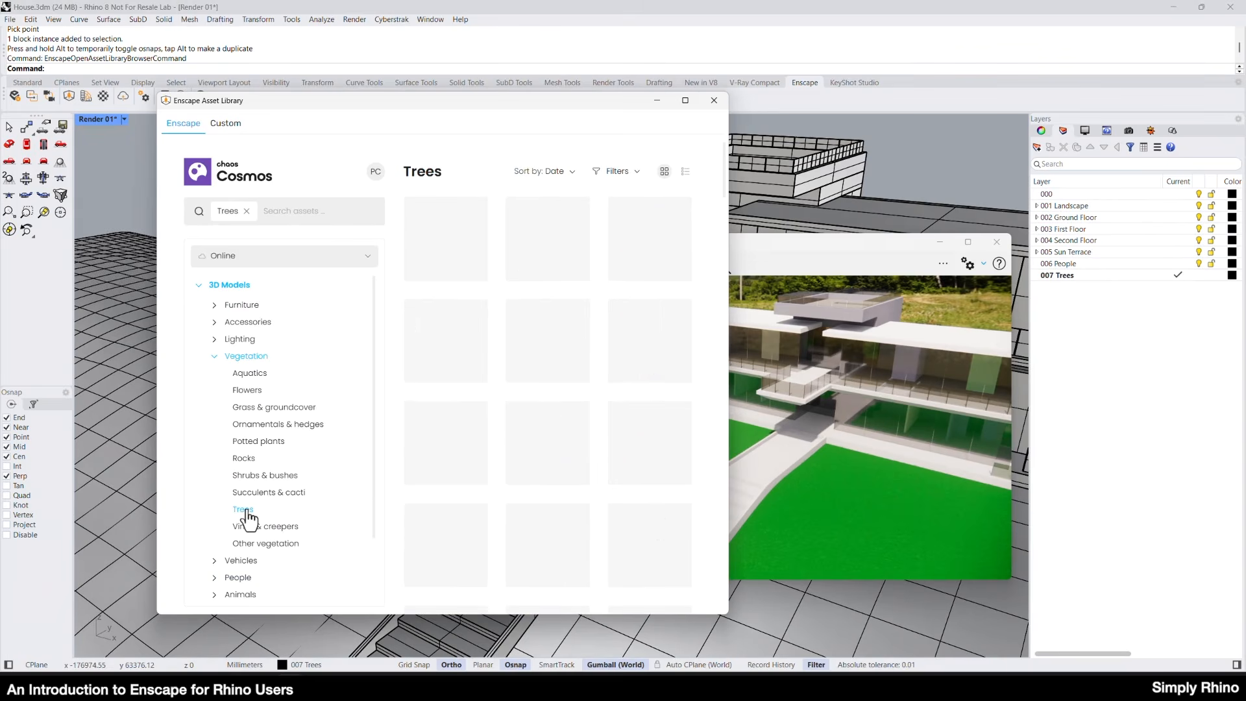
{"action": "left_click", "coordinate": [639, 174]}
{"action": "left_click", "coordinate": [515, 261]}
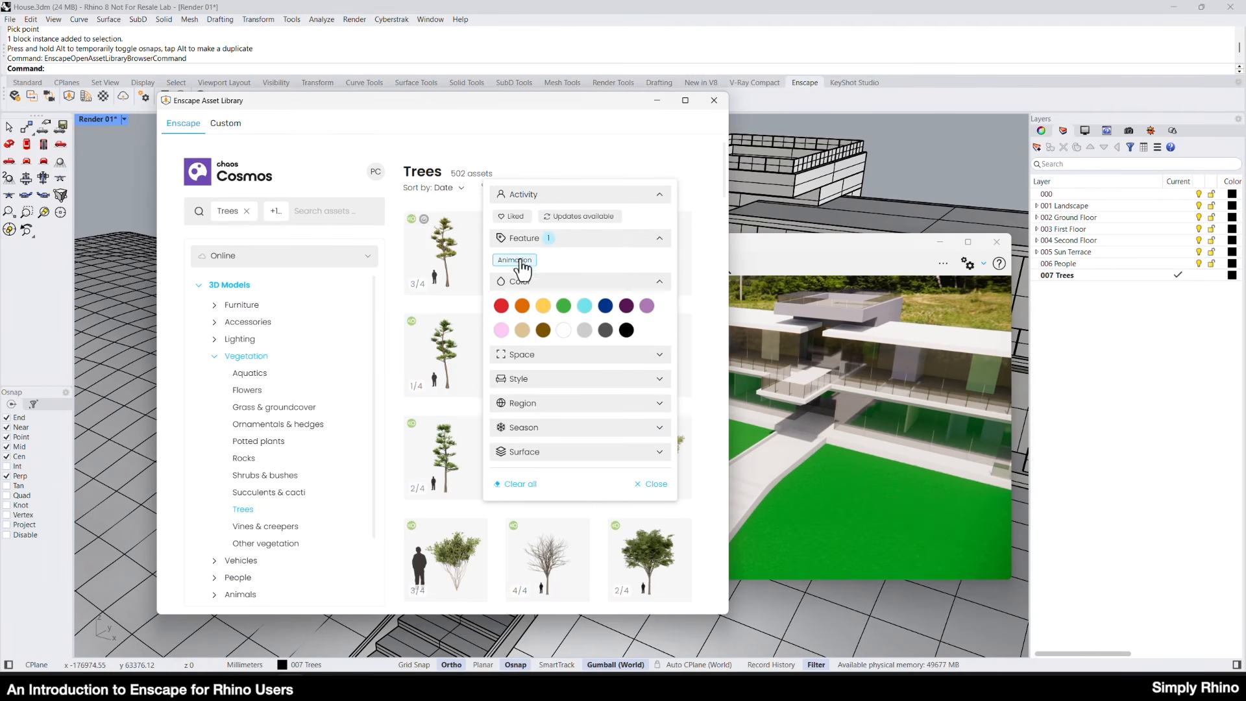
{"action": "left_click", "coordinate": [695, 177]}
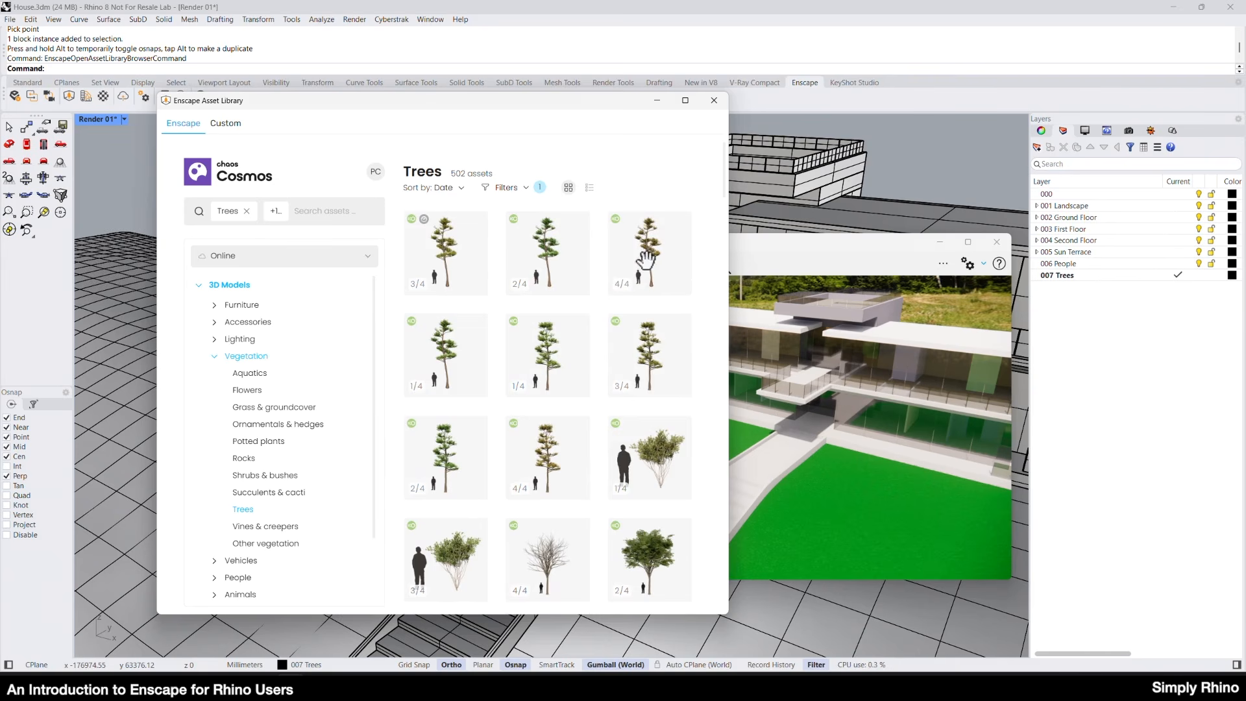
Place the asset Deciduous Tree 168: Cut Leaf European Beech on the landscape surface beside the house.
{"action": "scroll", "coordinate": [571, 339], "scroll_direction": "down", "scroll_amount": 5}
{"action": "scroll", "coordinate": [587, 352], "scroll_direction": "down", "scroll_amount": 5}
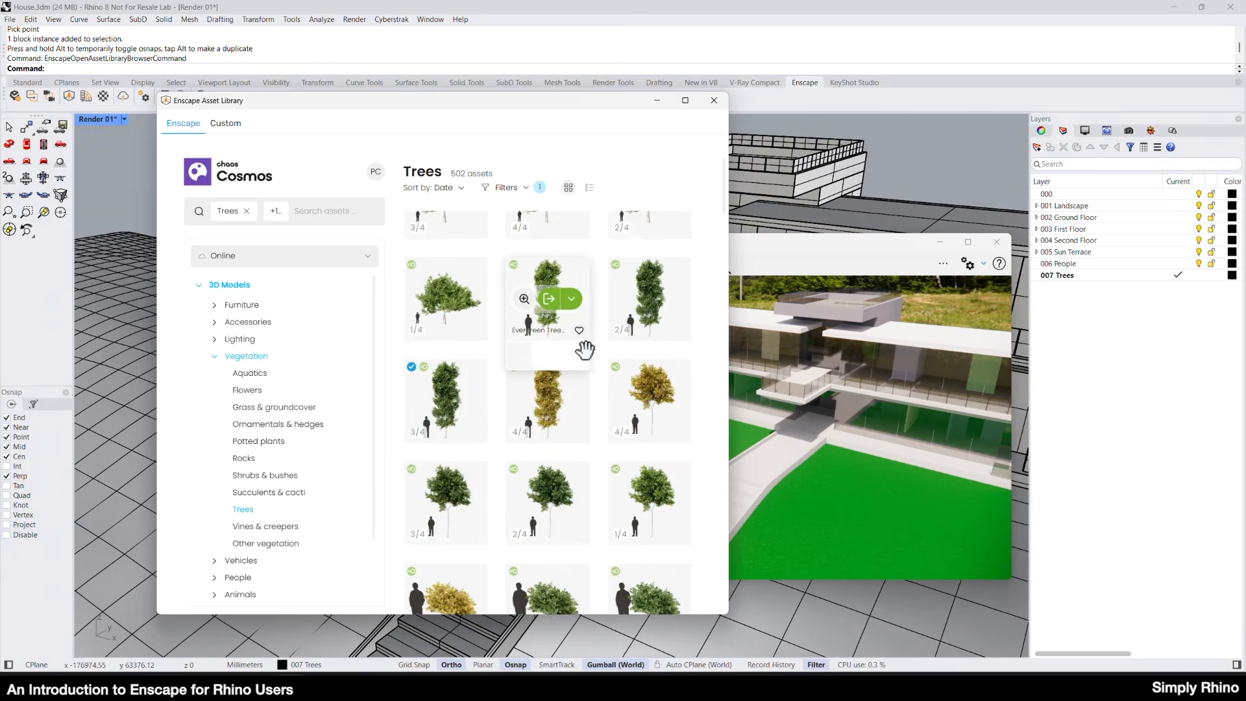
{"action": "scroll", "coordinate": [586, 351], "scroll_direction": "down", "scroll_amount": 10}
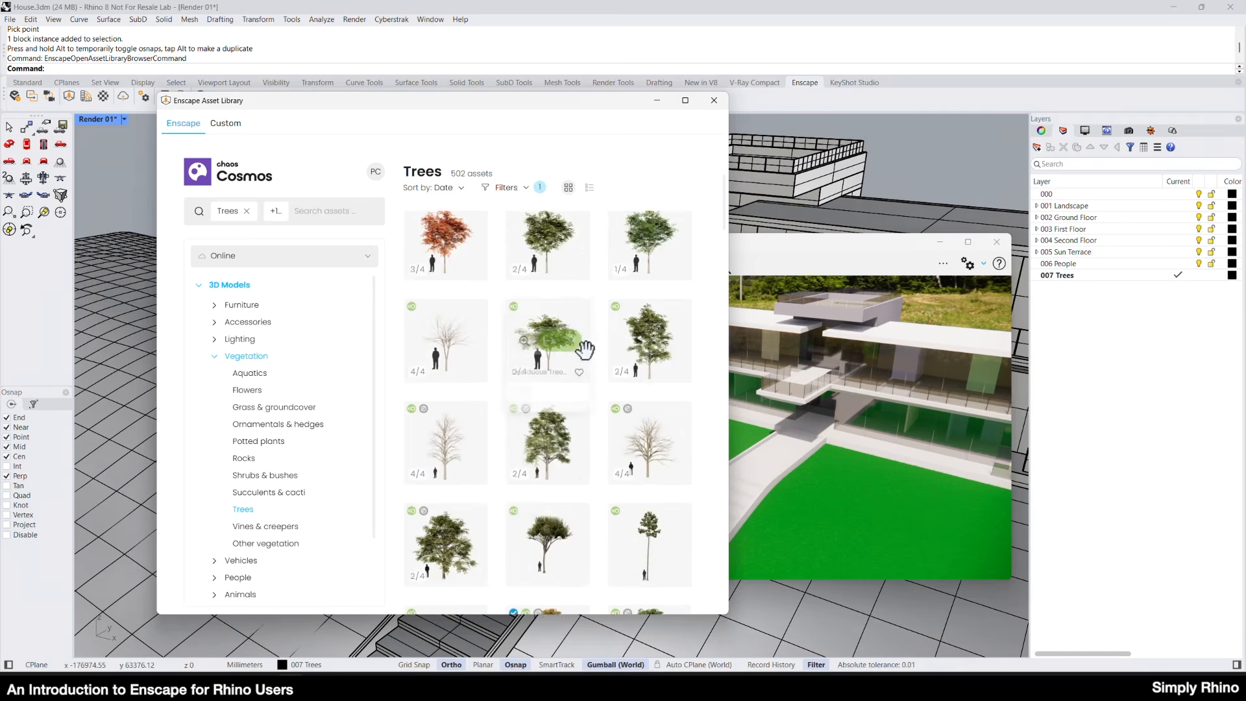
{"action": "scroll", "coordinate": [409, 467], "scroll_direction": "down", "scroll_amount": 3}
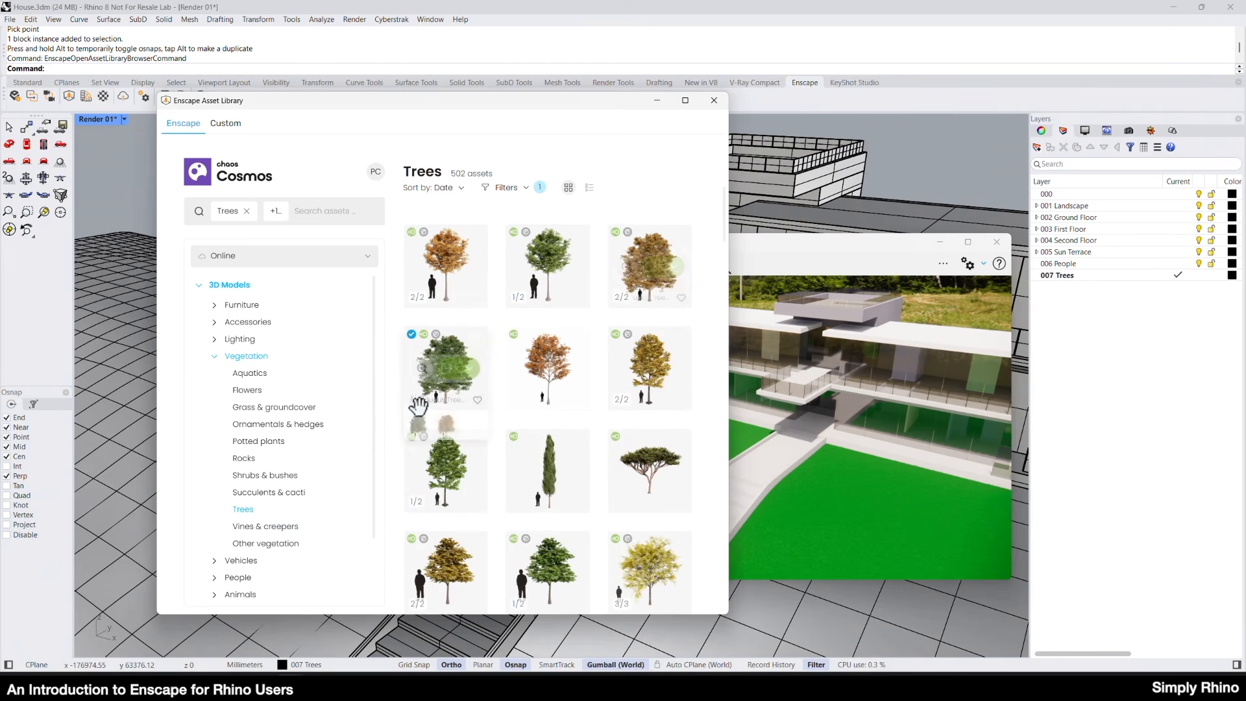
{"action": "left_click", "coordinate": [674, 278]}
{"action": "left_click", "coordinate": [616, 204]}
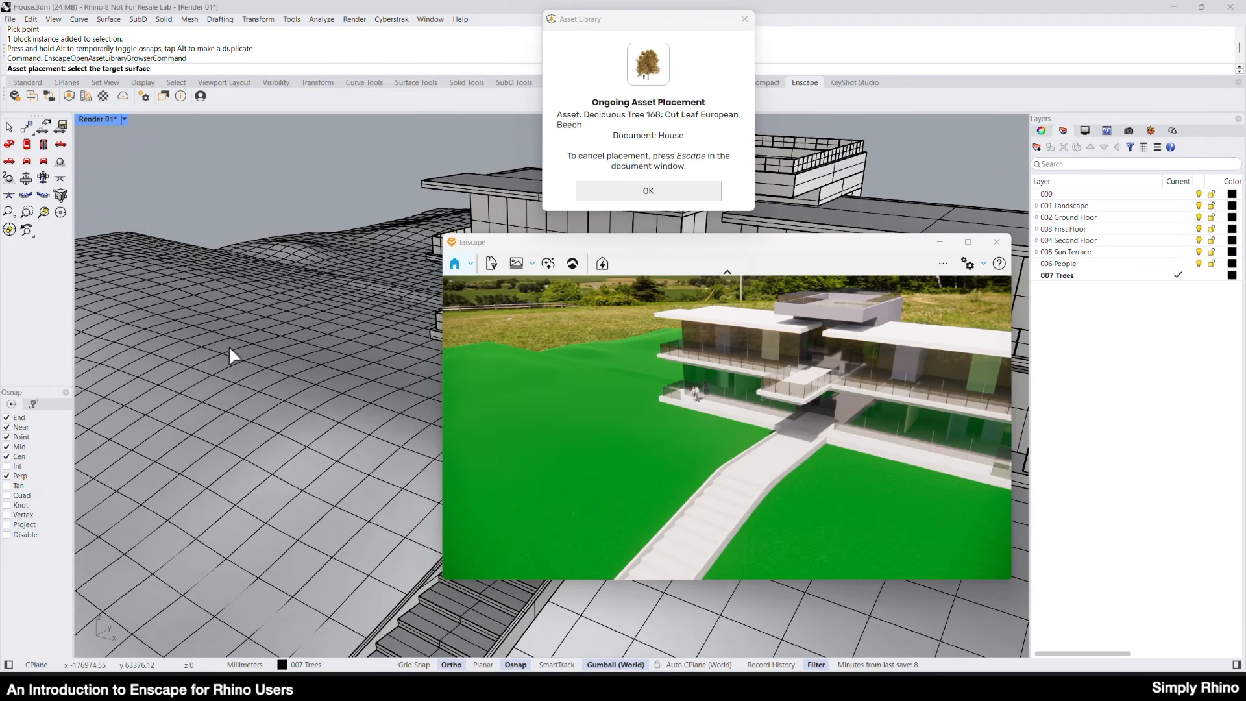
{"action": "left_click", "coordinate": [637, 192]}
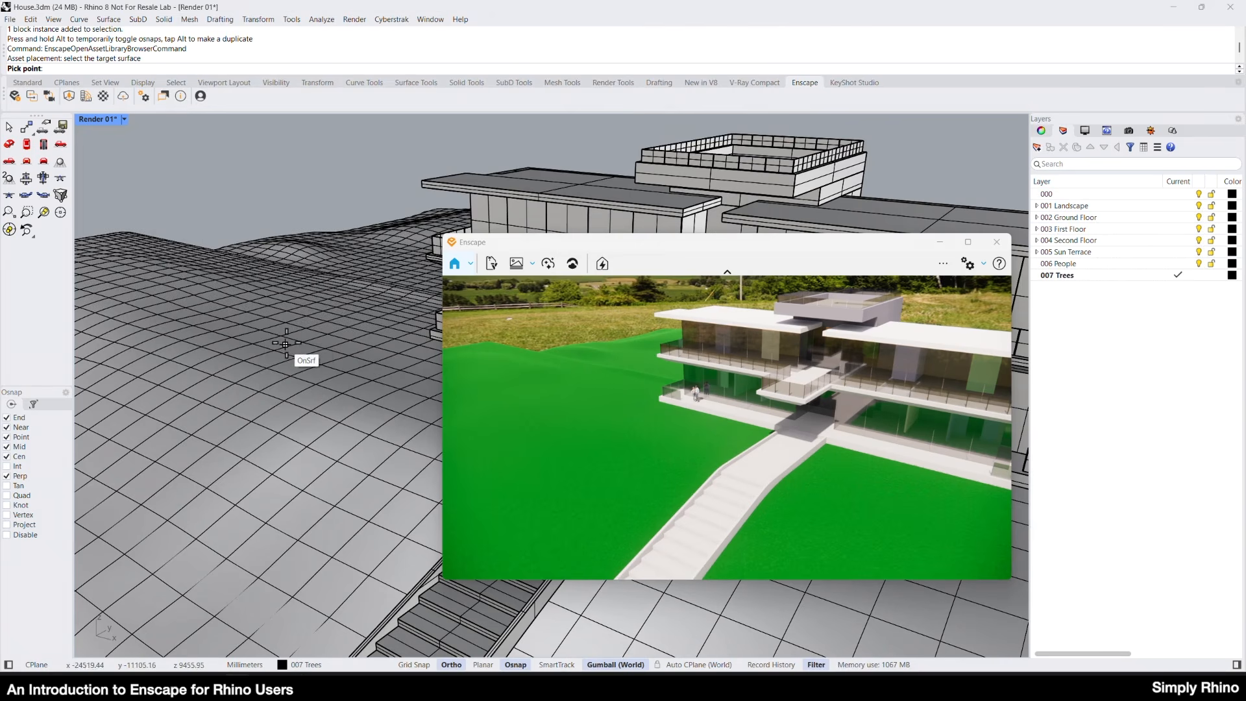
{"action": "left_click", "coordinate": [215, 330]}
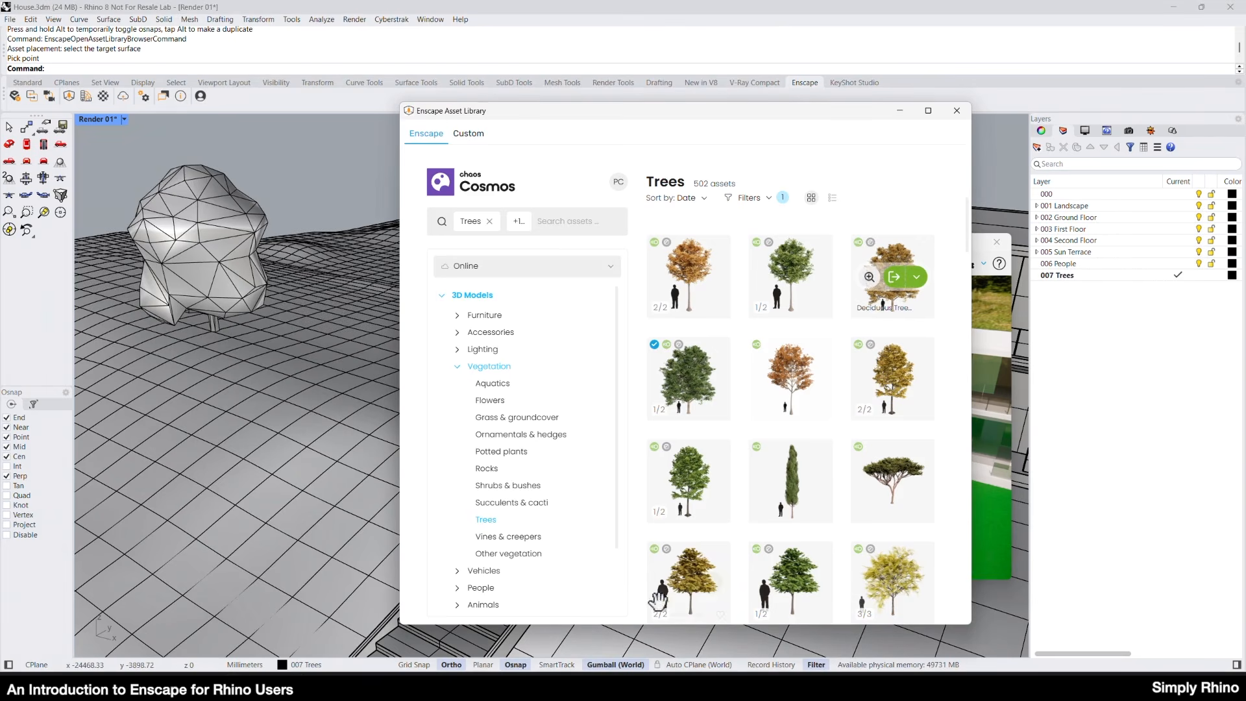
Place the asset Deciduous Tree 020: Cut Leaf European Beech on the landscape surface next to the first tree and close the asset library.
{"action": "left_click", "coordinate": [712, 378]}
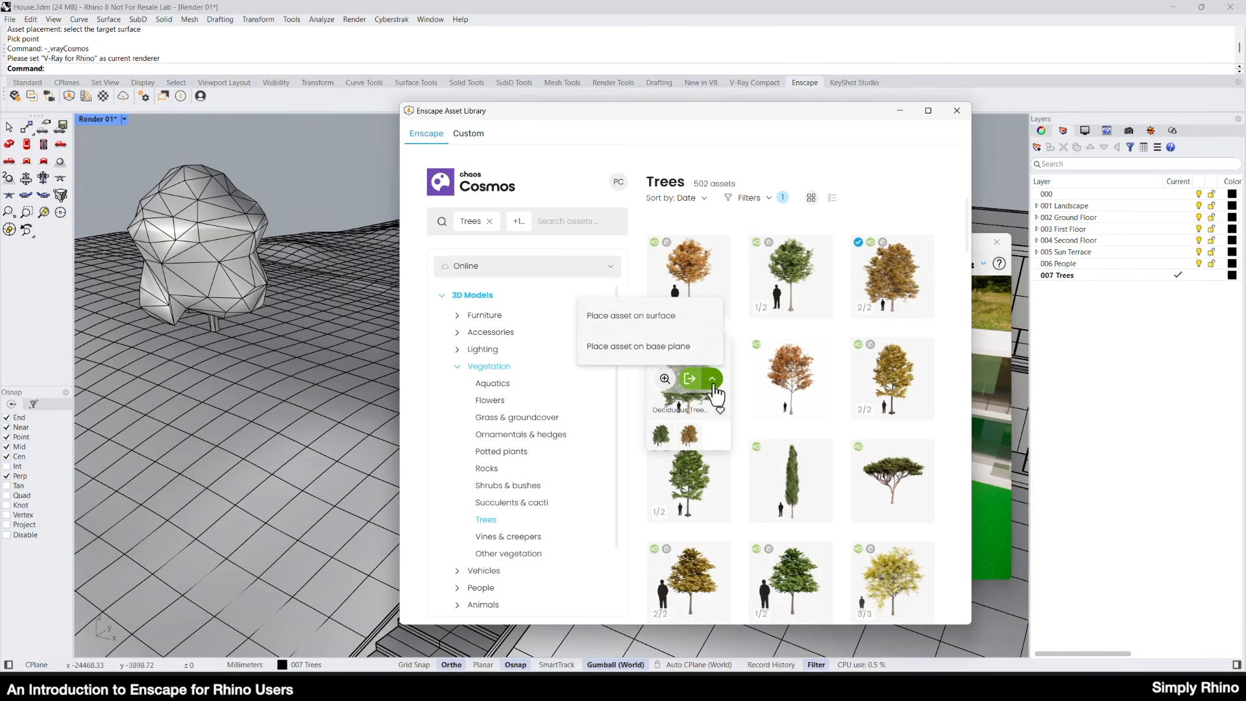
{"action": "left_click", "coordinate": [653, 314]}
{"action": "left_click", "coordinate": [692, 190]}
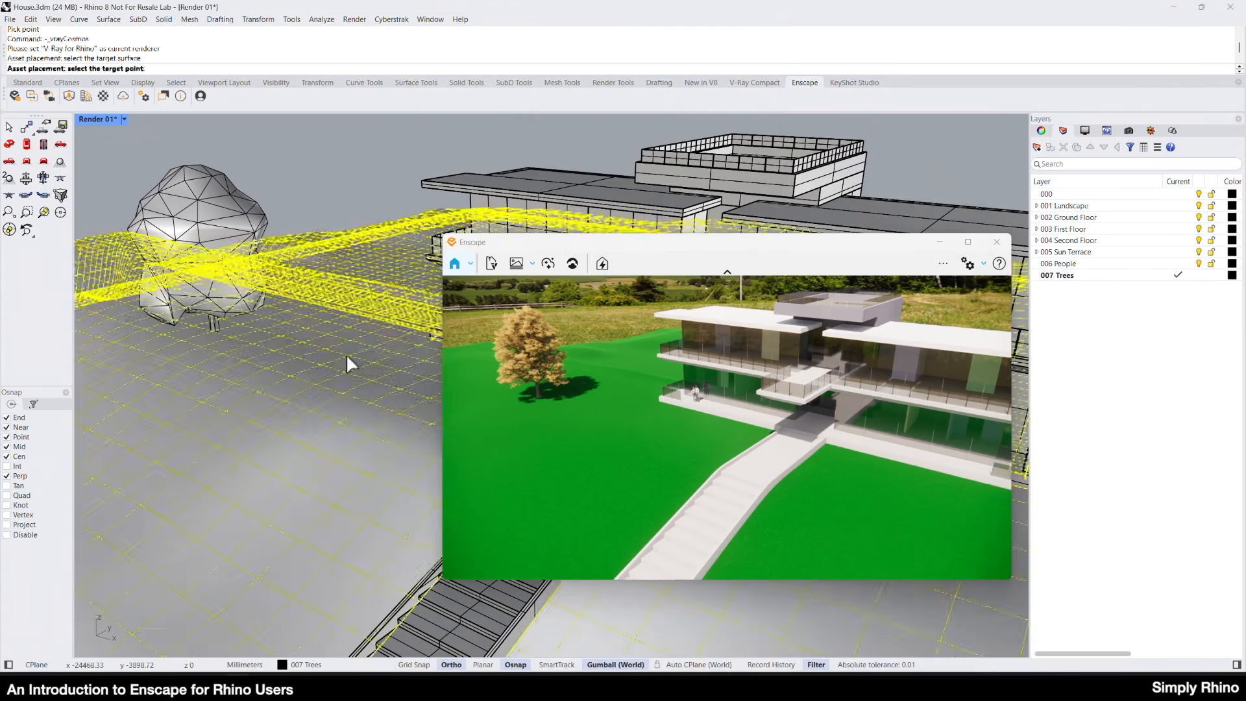
{"action": "left_click", "coordinate": [304, 358]}
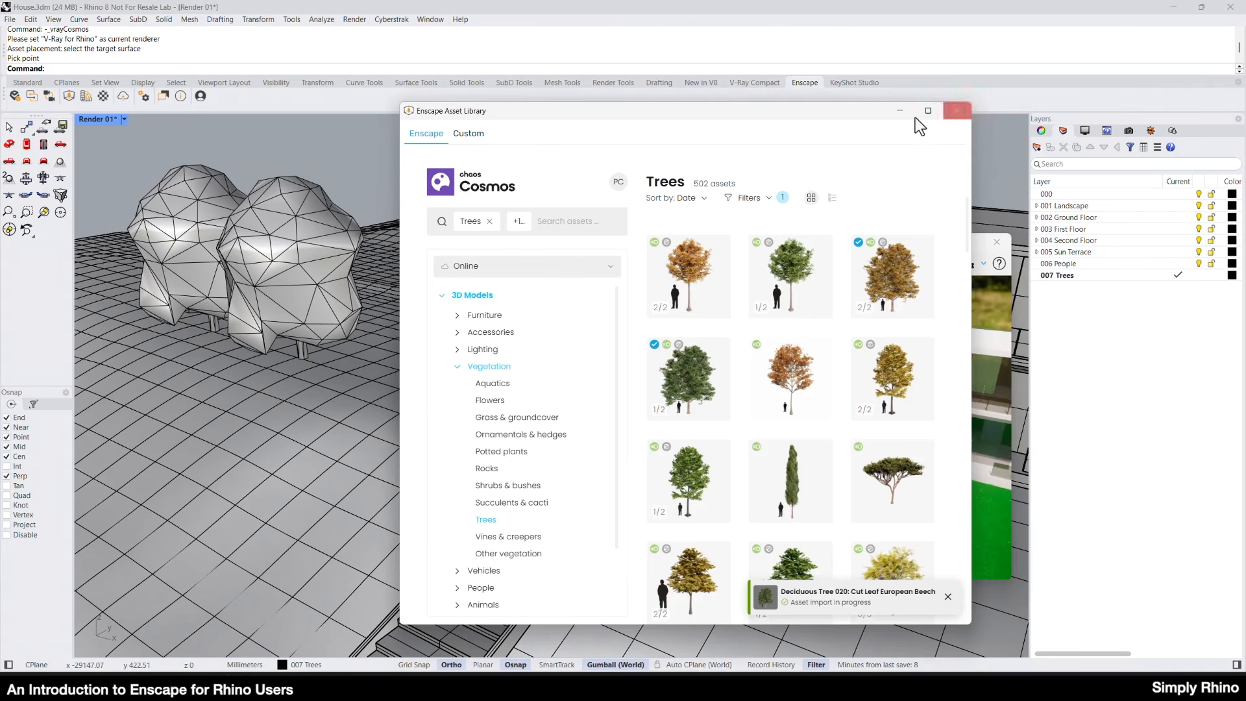
{"action": "left_click", "coordinate": [967, 110]}
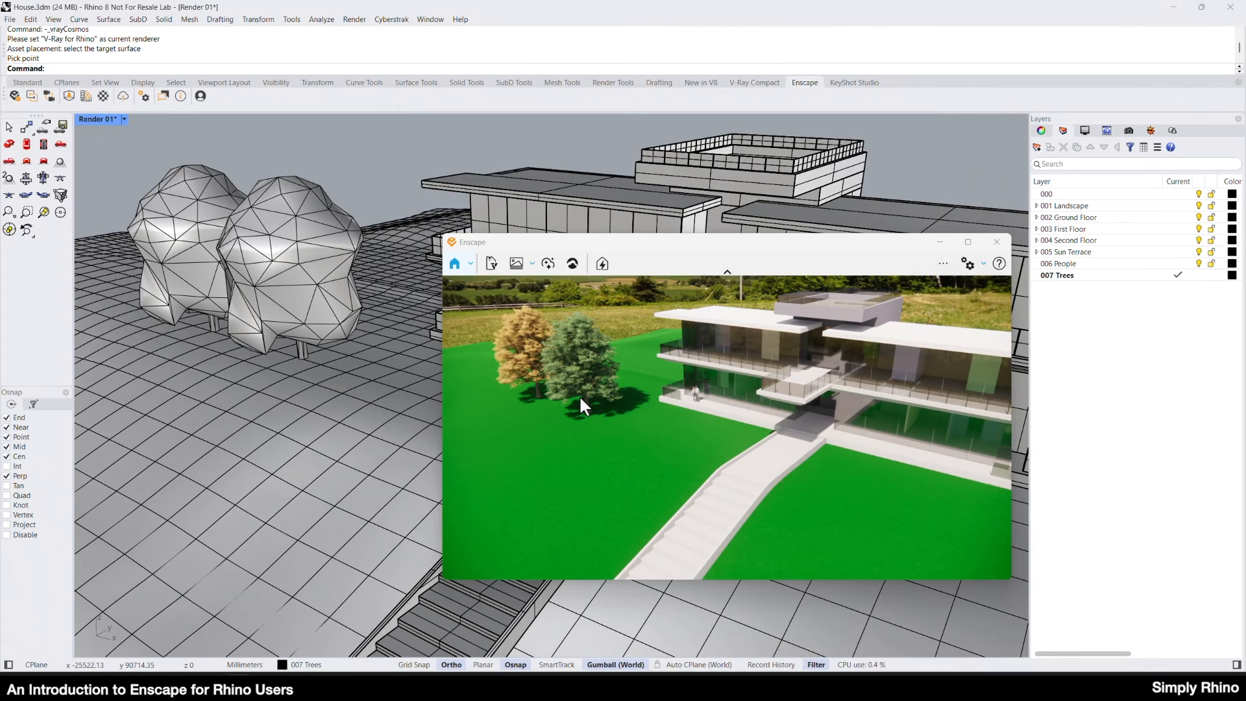
Rotate the newly placed green tree about its vertical axis.
{"action": "left_click", "coordinate": [277, 310]}
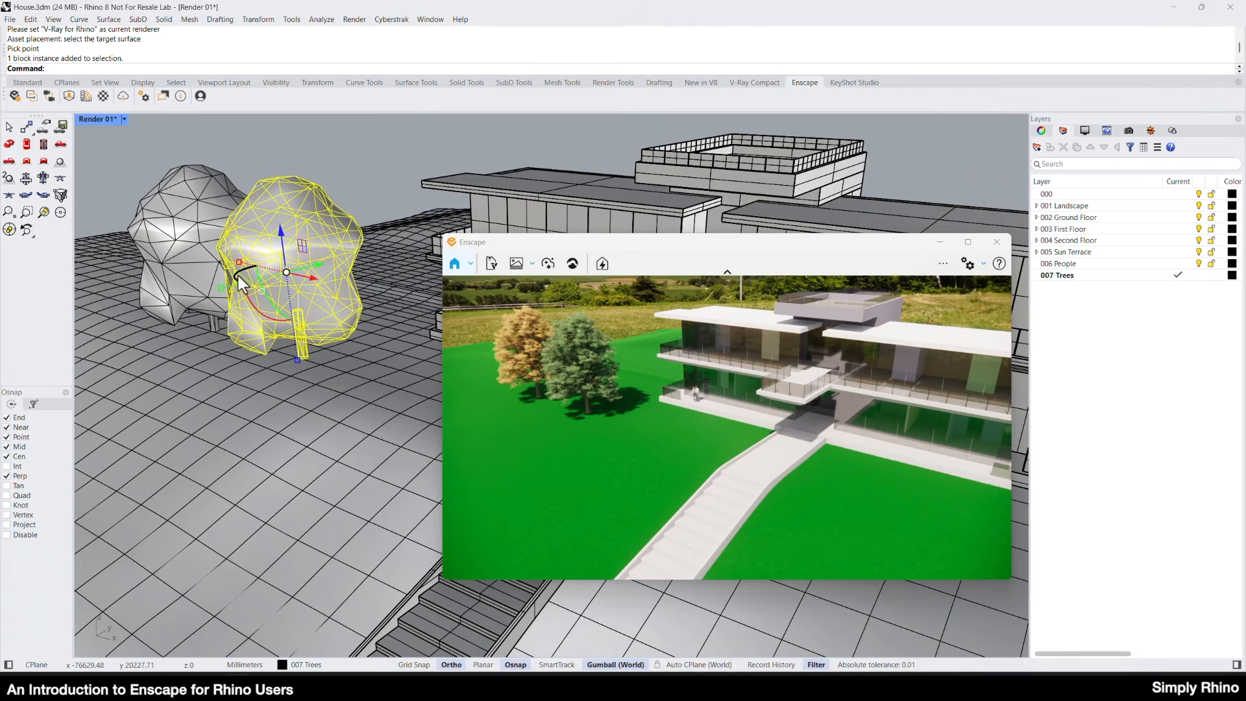
{"action": "mouse_move", "coordinate": [236, 279]}
{"action": "left_mouse_down"}
{"action": "mouse_move", "coordinate": [261, 292]}
{"action": "mouse_move", "coordinate": [246, 287]}
{"action": "left_mouse_up"}
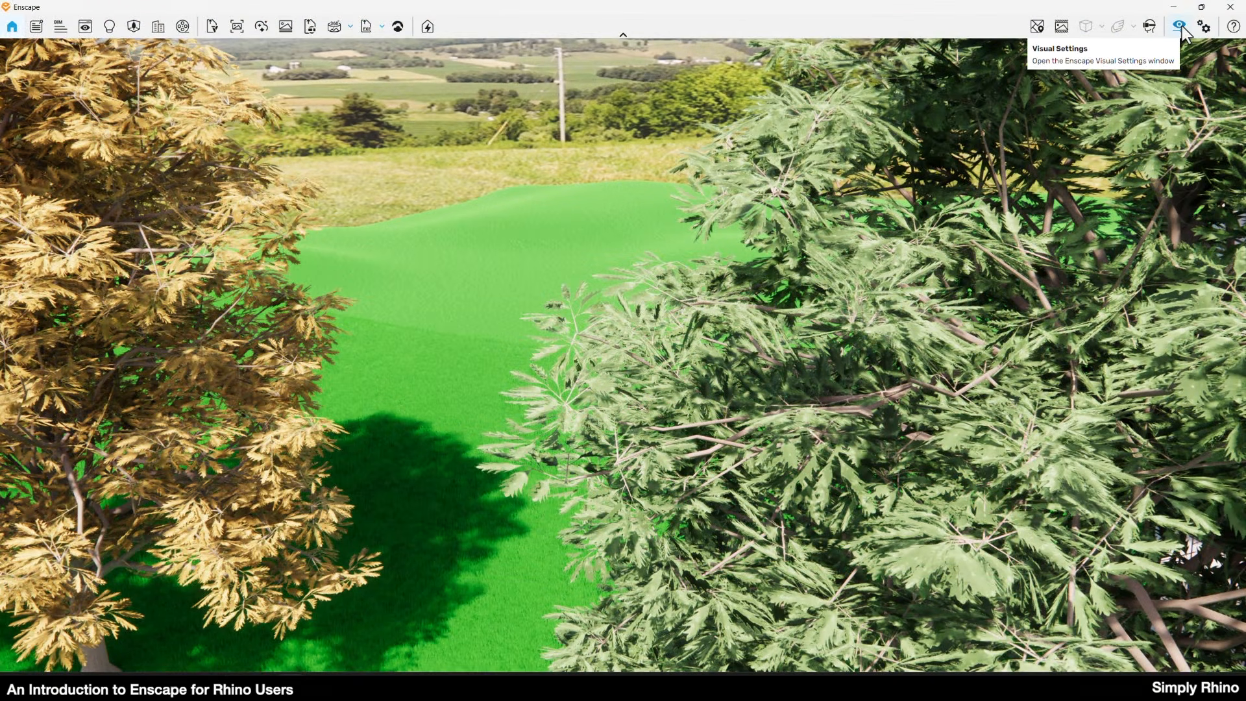
Adjust the wind intensity in the Atmosphere section of Enscape's Visual Settings.
{"action": "left_click", "coordinate": [1180, 27]}
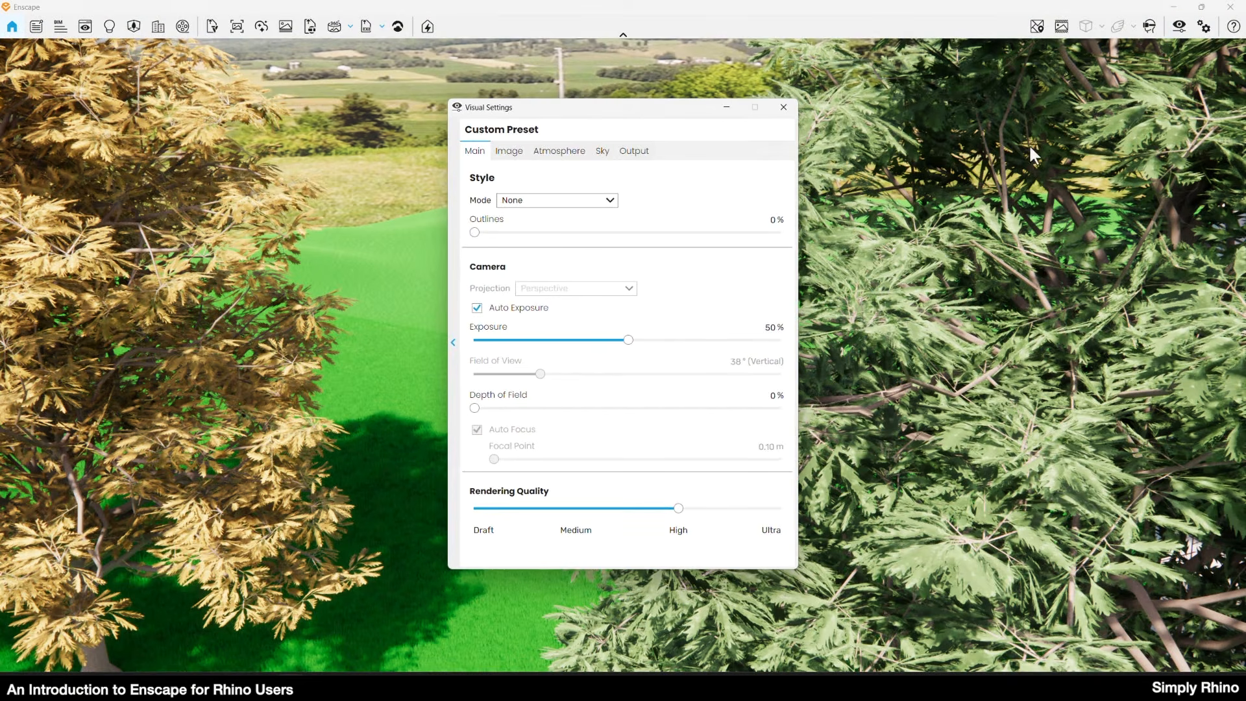
{"action": "left_click", "coordinate": [575, 151]}
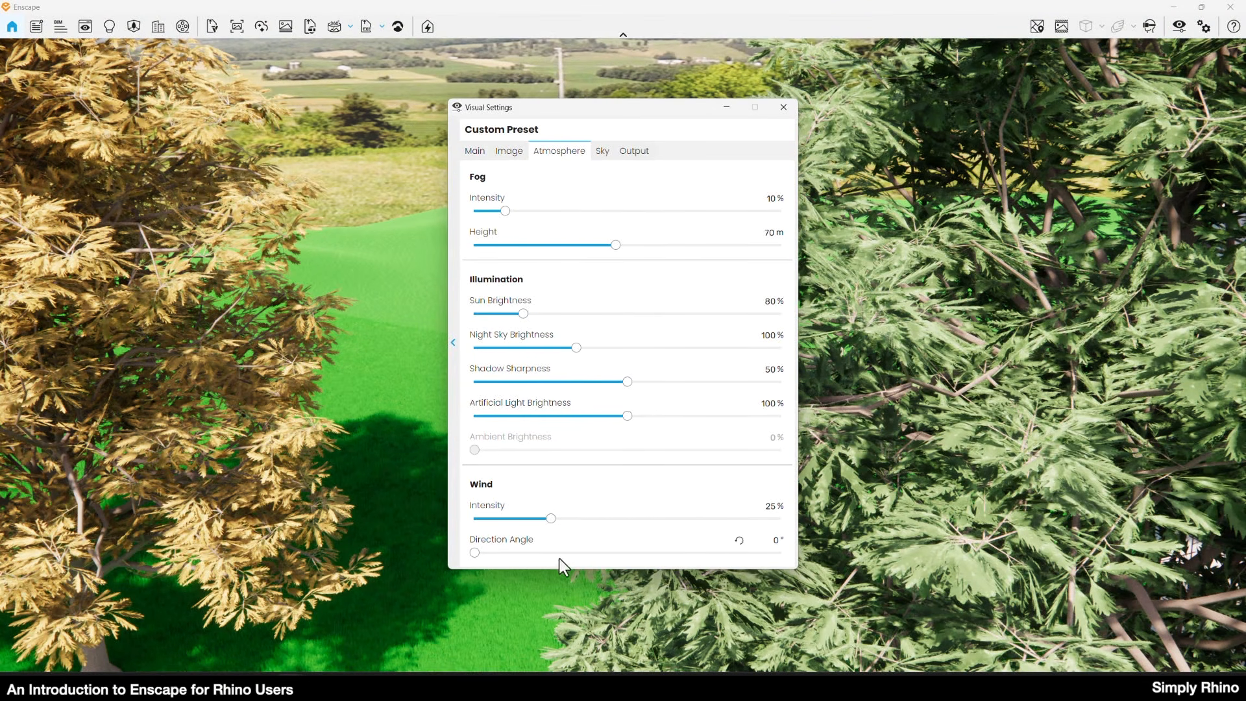
{"action": "left_click_drag", "start_coordinate": [573, 519], "coordinate": [584, 547]}
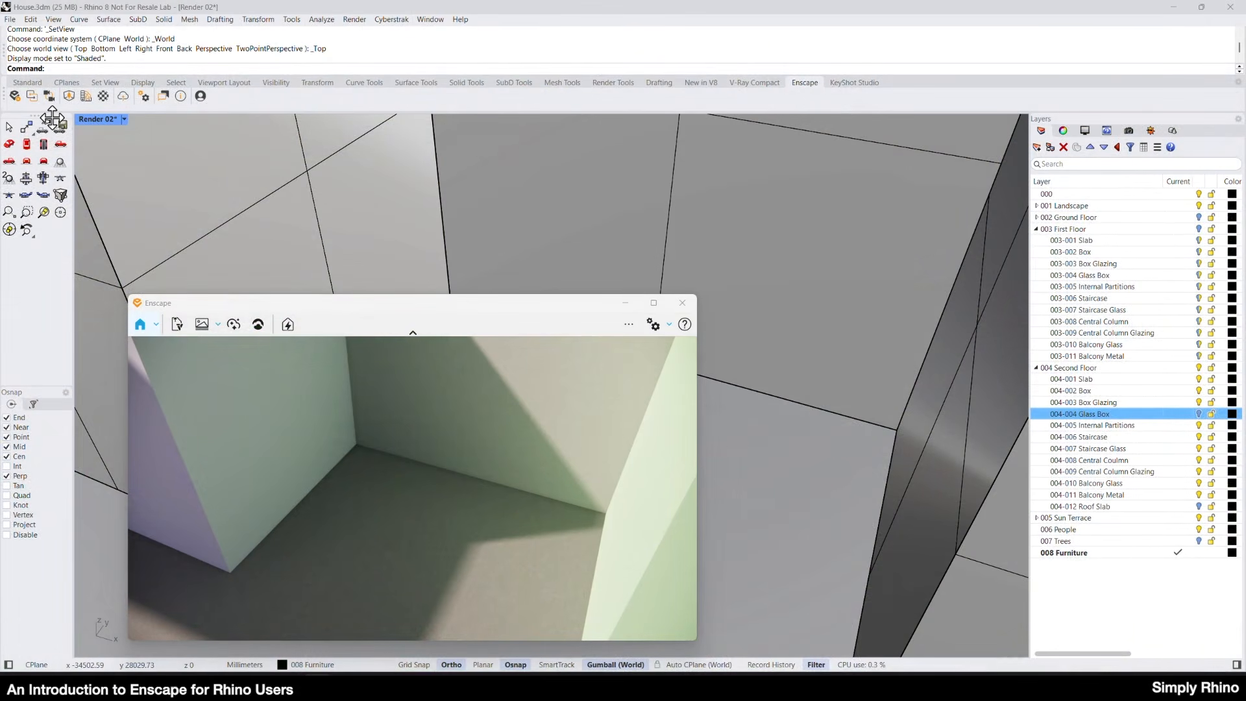
Place the downloaded furniture asset Sofa 059: L-Shape on the floor surface of the room.
{"action": "left_click", "coordinate": [70, 96]}
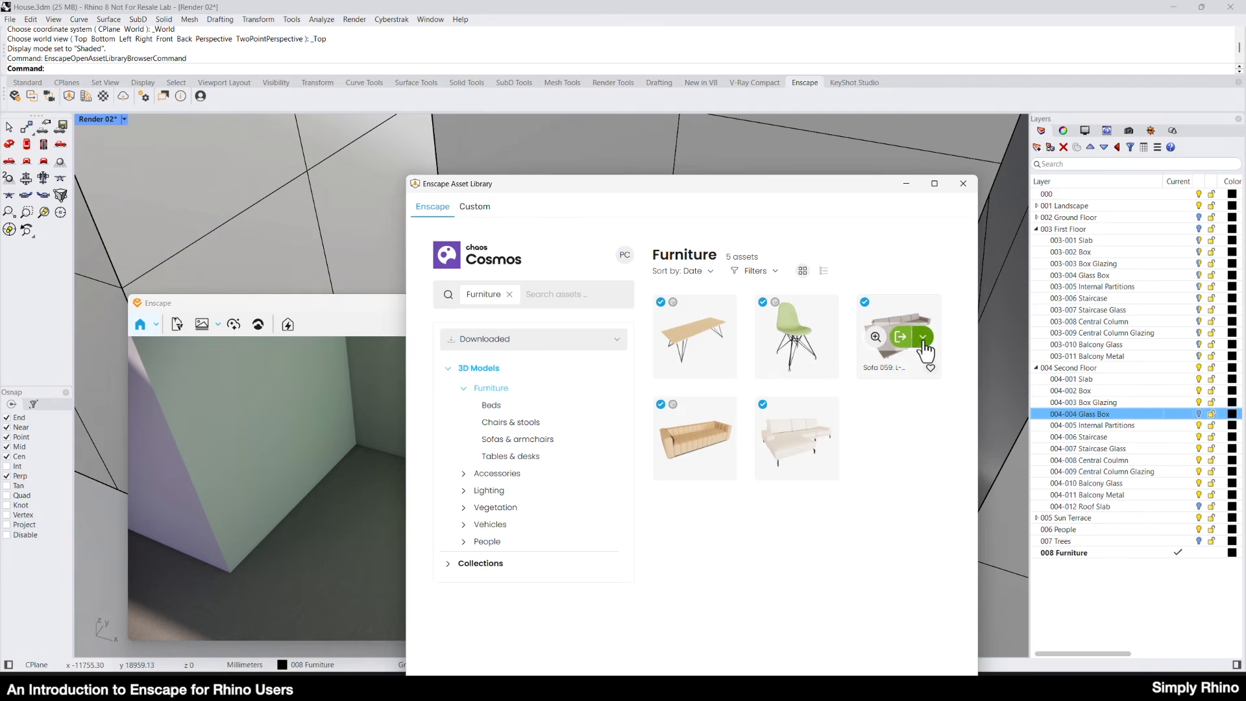
{"action": "left_click", "coordinate": [925, 340]}
{"action": "left_click", "coordinate": [884, 278]}
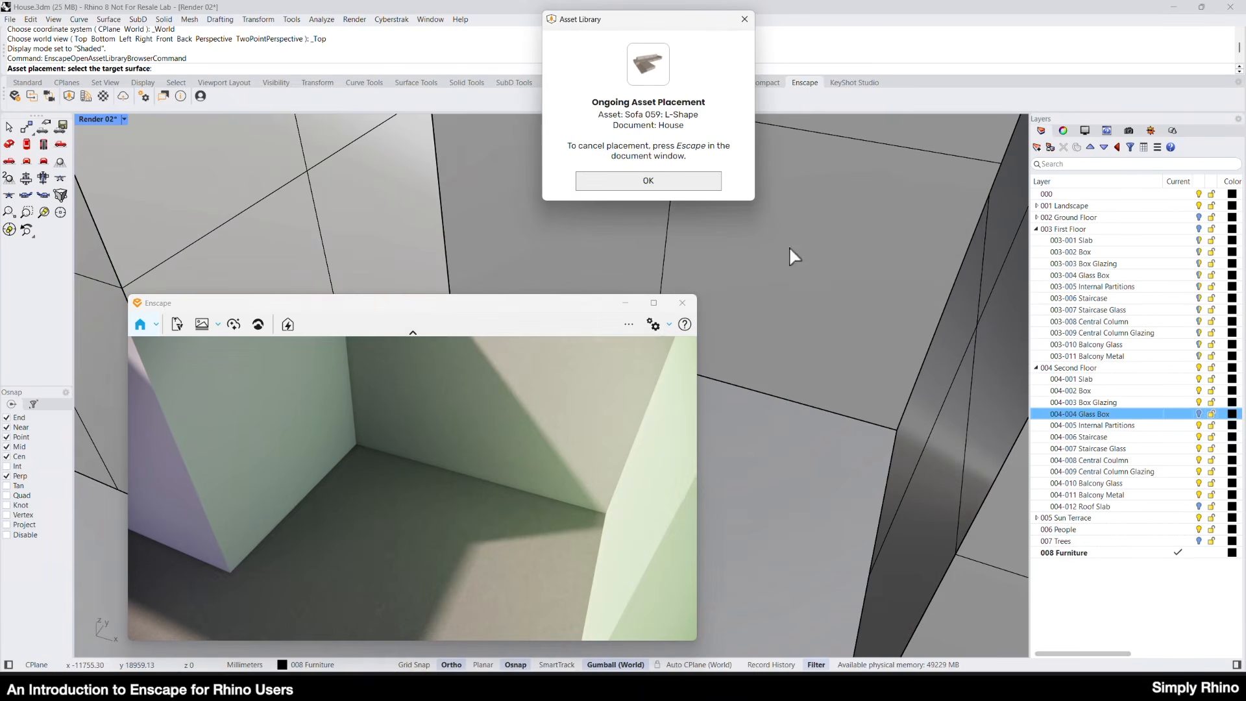
{"action": "left_click", "coordinate": [617, 181]}
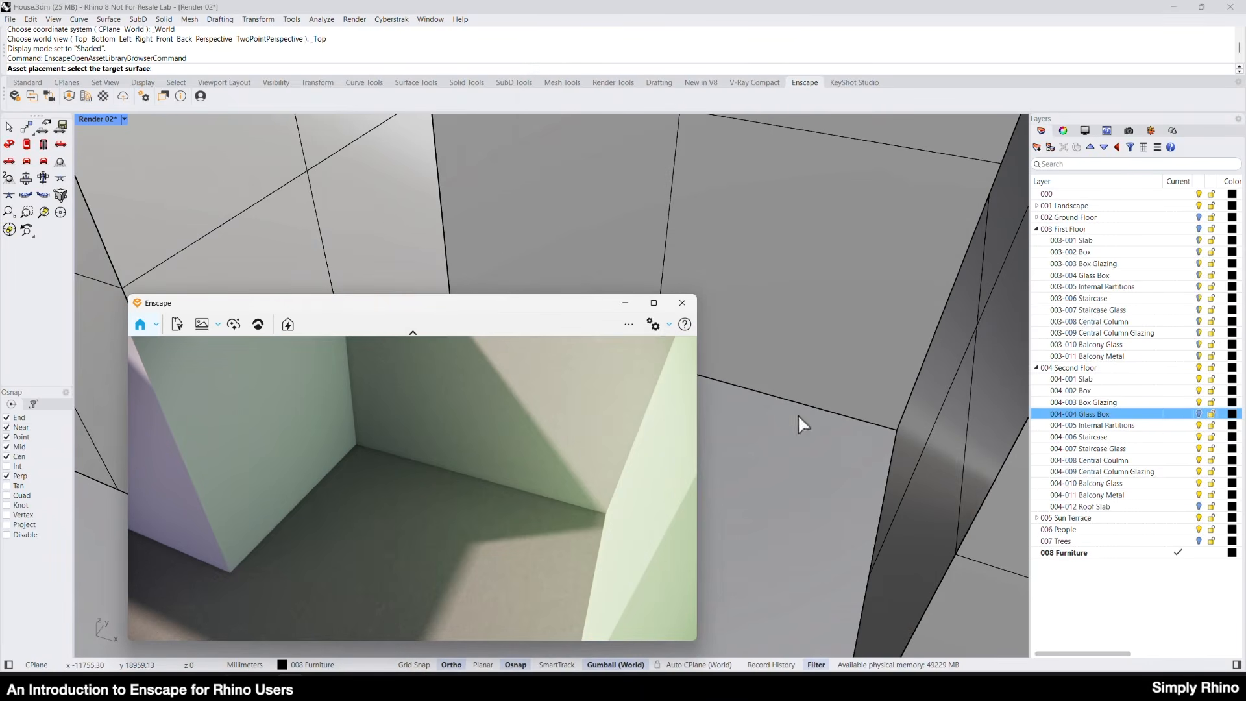
{"action": "left_click", "coordinate": [738, 436]}
{"action": "left_click", "coordinate": [734, 437]}
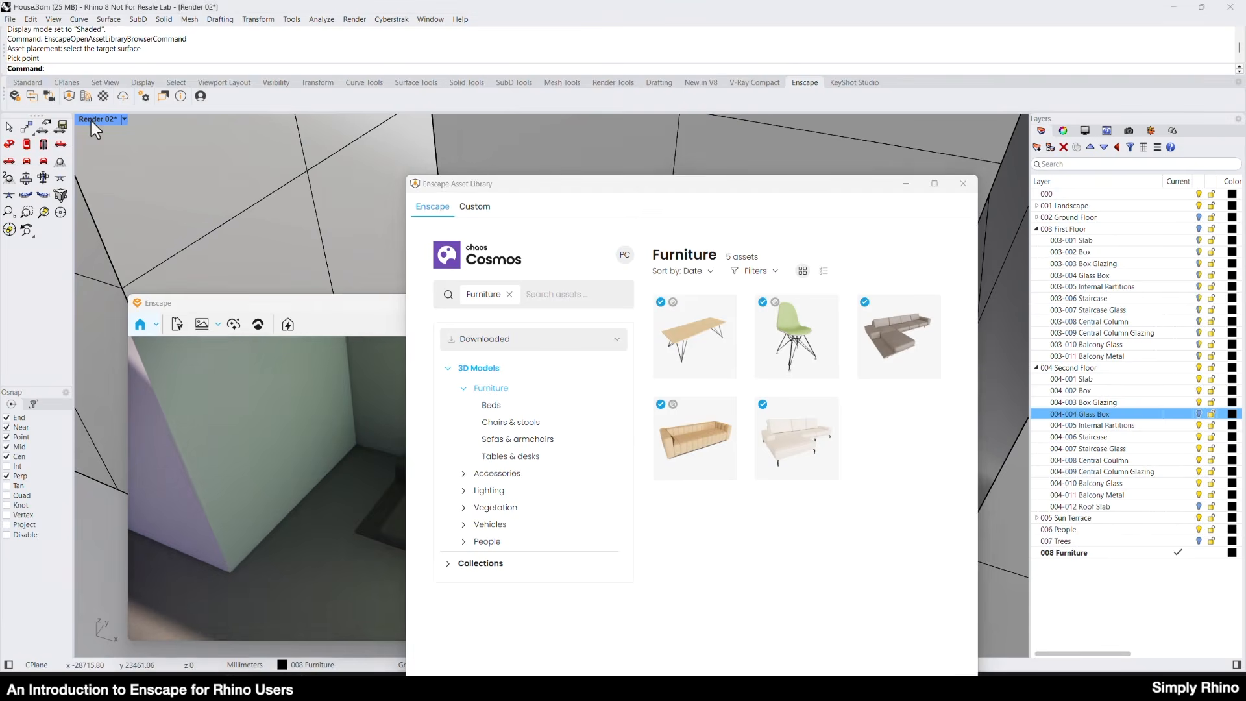
Restore the four-viewport layout and move the L-shaped sofa into the corner of the room in plan.
{"action": "double_click", "coordinate": [91, 120]}
{"action": "left_click", "coordinate": [906, 184]}
{"action": "left_click", "coordinate": [848, 508]}
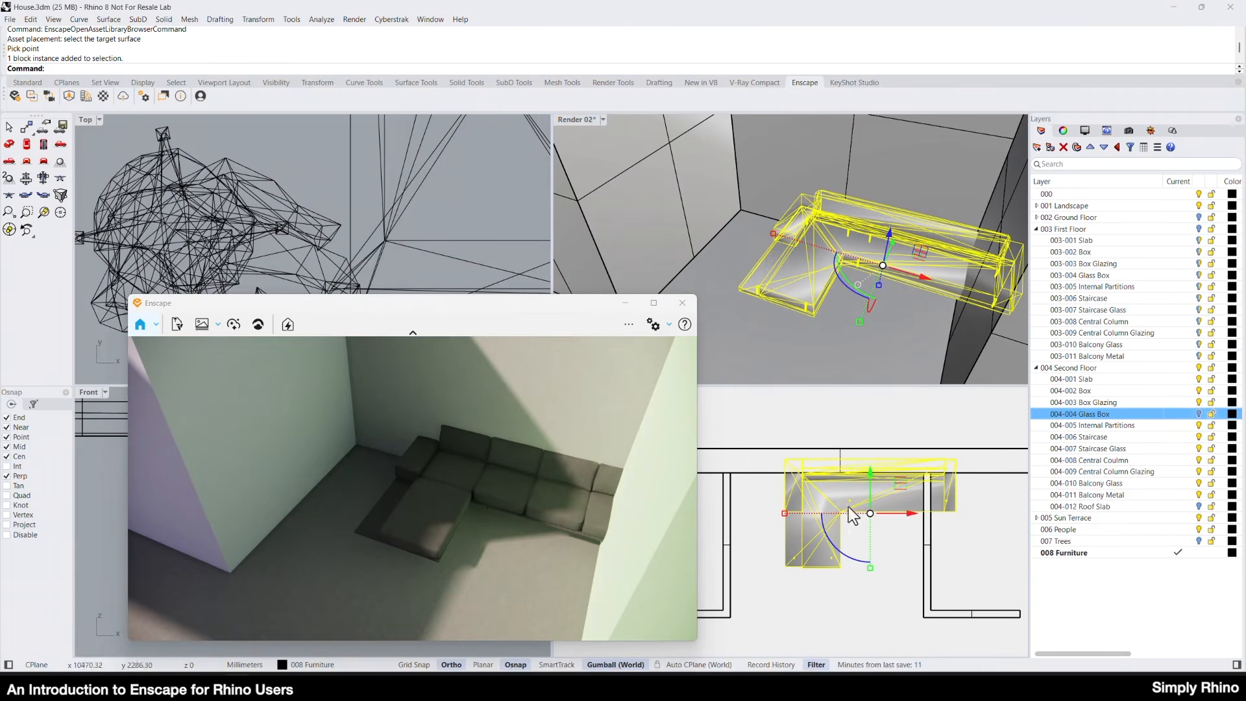
{"action": "mouse_move", "coordinate": [848, 508]}
{"action": "left_mouse_down"}
{"action": "mouse_move", "coordinate": [826, 493]}
{"action": "mouse_move", "coordinate": [824, 468]}
{"action": "mouse_move", "coordinate": [828, 495]}
{"action": "left_mouse_up"}
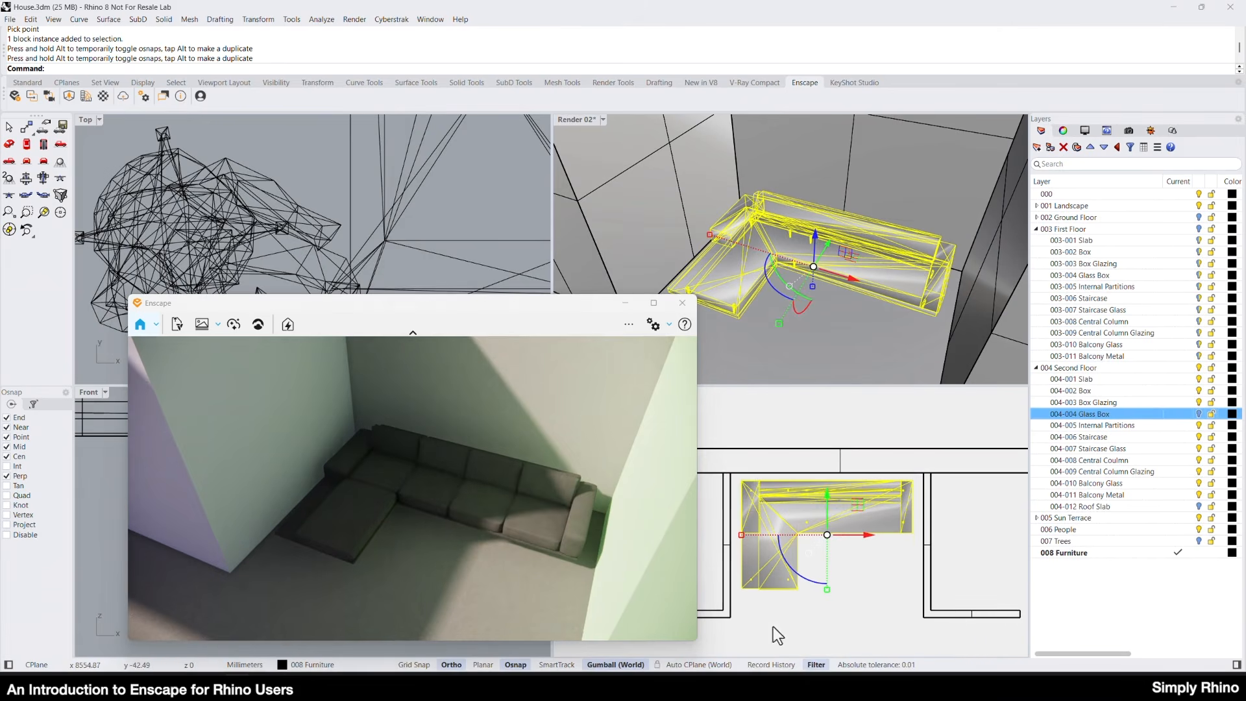
{"action": "left_click", "coordinate": [876, 350]}
Make 006 People the current layer and browse the downloaded People assets in the Enscape Asset Library.
{"action": "left_click", "coordinate": [1181, 531]}
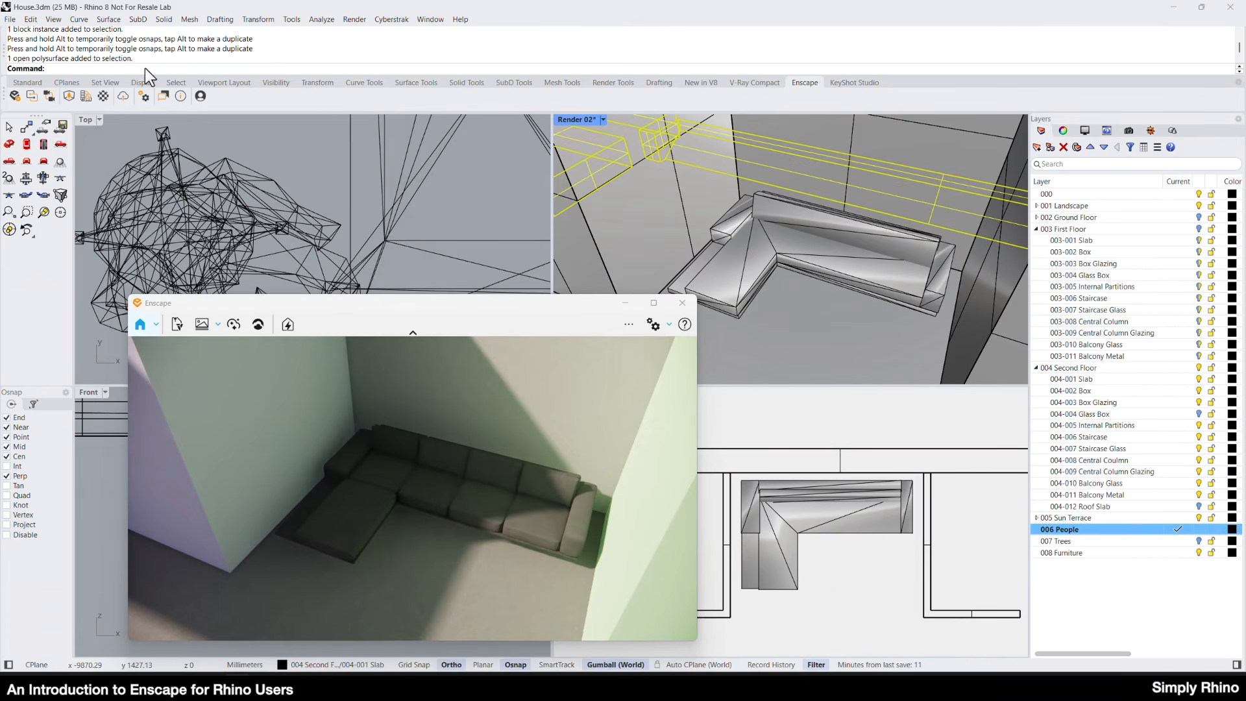
{"action": "left_click", "coordinate": [69, 96]}
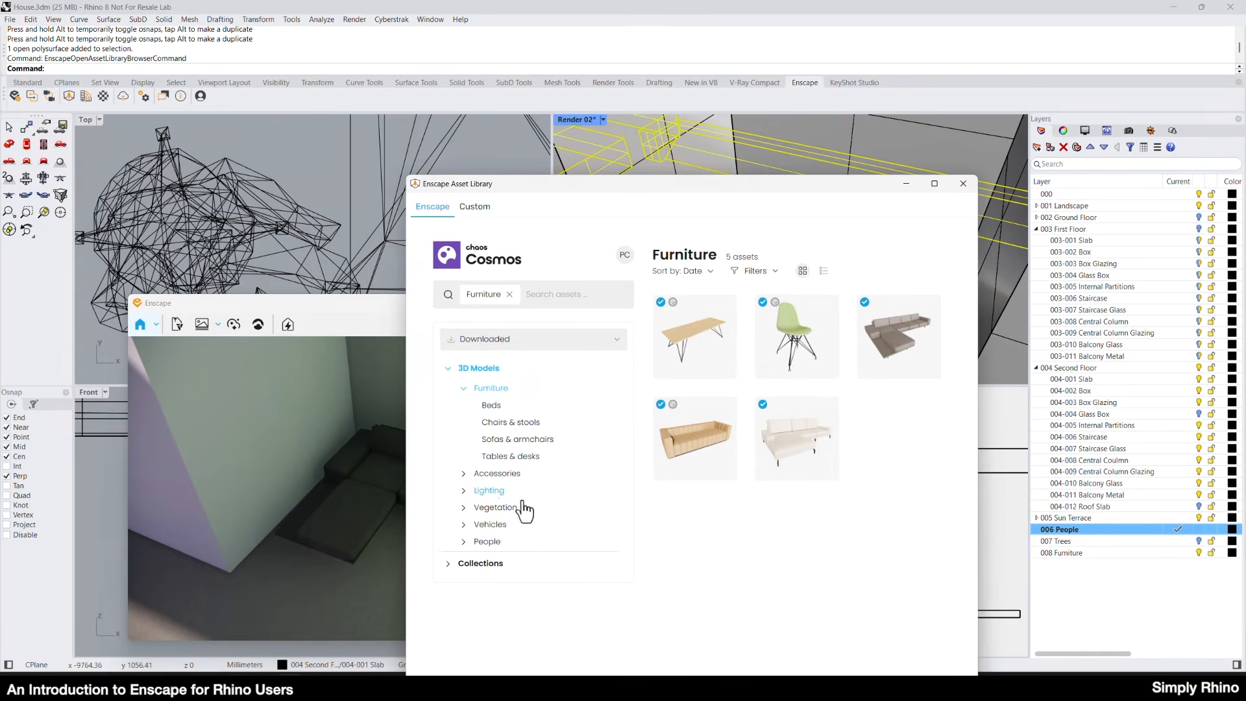
{"action": "left_click", "coordinate": [491, 543]}
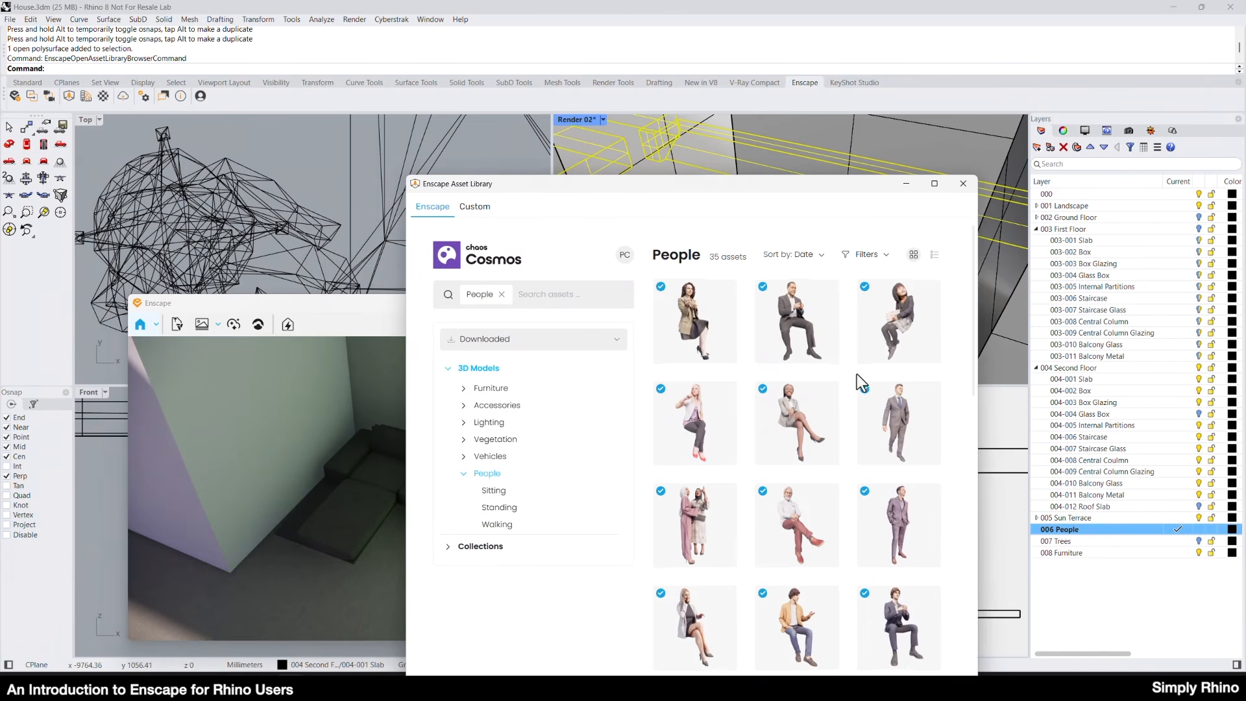
{"action": "scroll", "coordinate": [857, 374], "scroll_direction": "down", "scroll_amount": 3}
Place the asset Emilia Sitting 004 on the floor surface in front of the sofa and minimise the asset library.
{"action": "mouse_move", "coordinate": [724, 422]}
{"action": "left_click", "coordinate": [719, 385]}
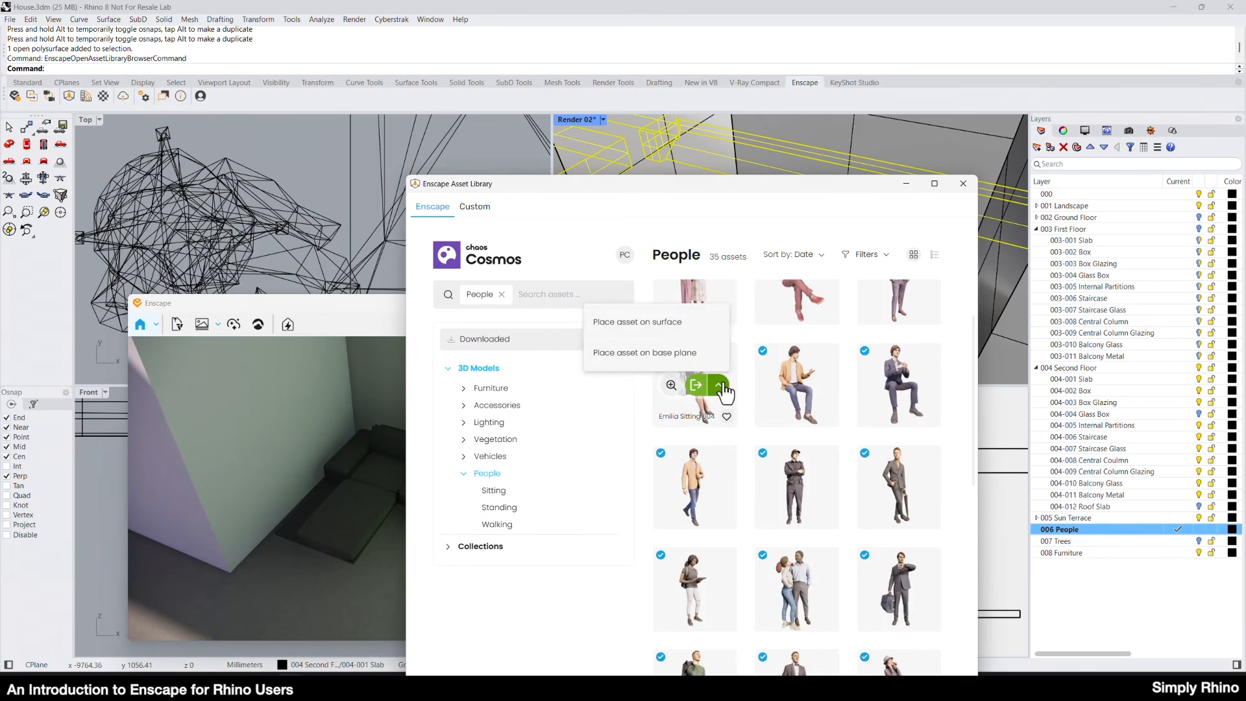
{"action": "left_click", "coordinate": [689, 327]}
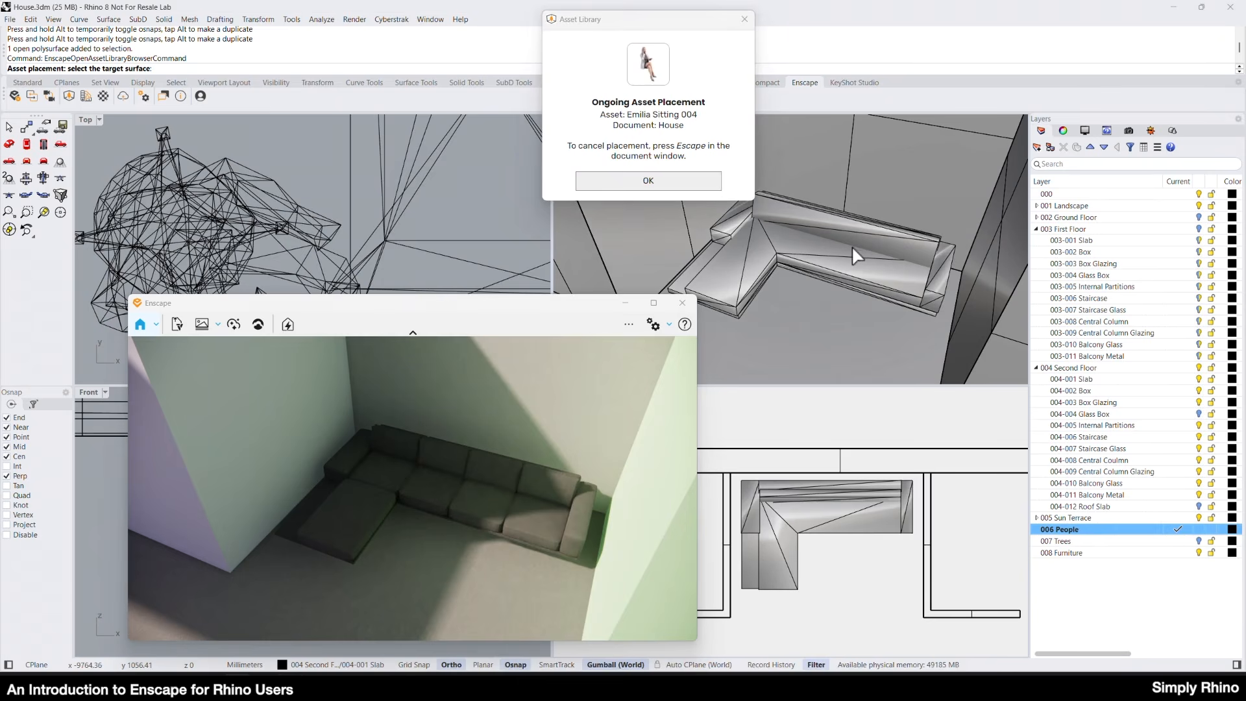
{"action": "left_click", "coordinate": [680, 171]}
{"action": "left_click", "coordinate": [843, 311]}
{"action": "left_click", "coordinate": [906, 184]}
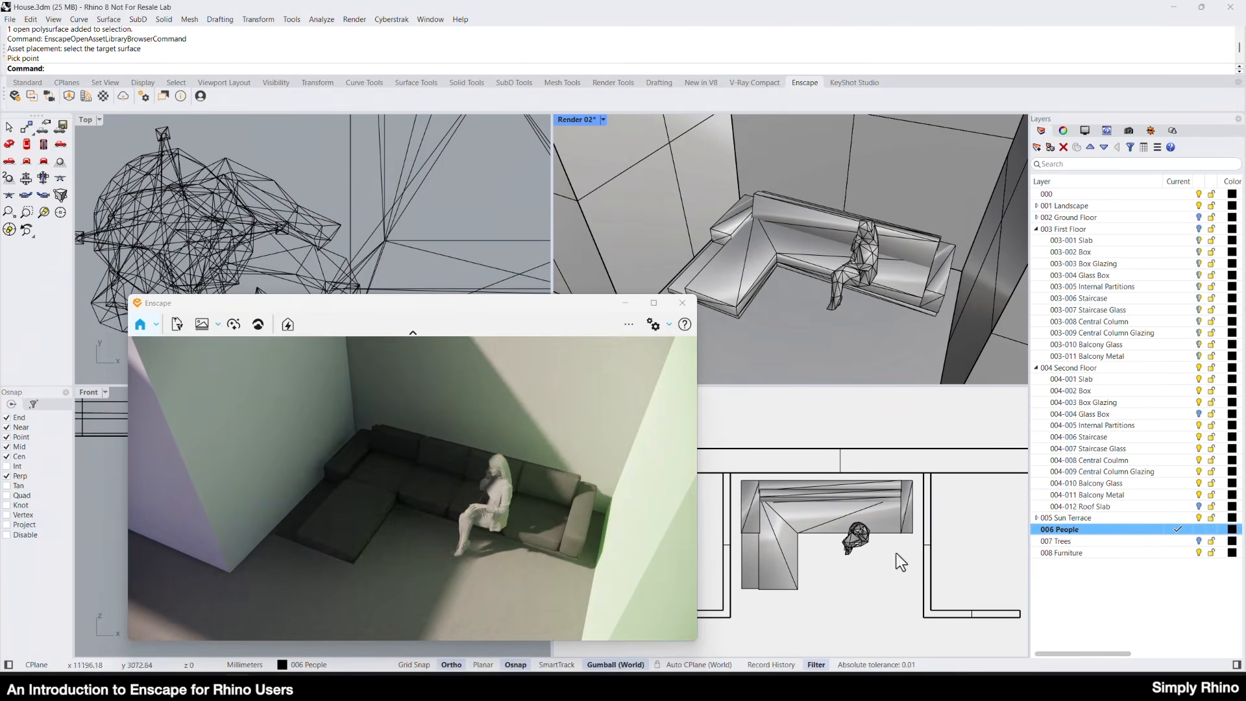
Move the seated woman back onto the sofa seat and rotate her in plan to face the room.
{"action": "left_click", "coordinate": [867, 553]}
{"action": "left_click", "coordinate": [866, 554]}
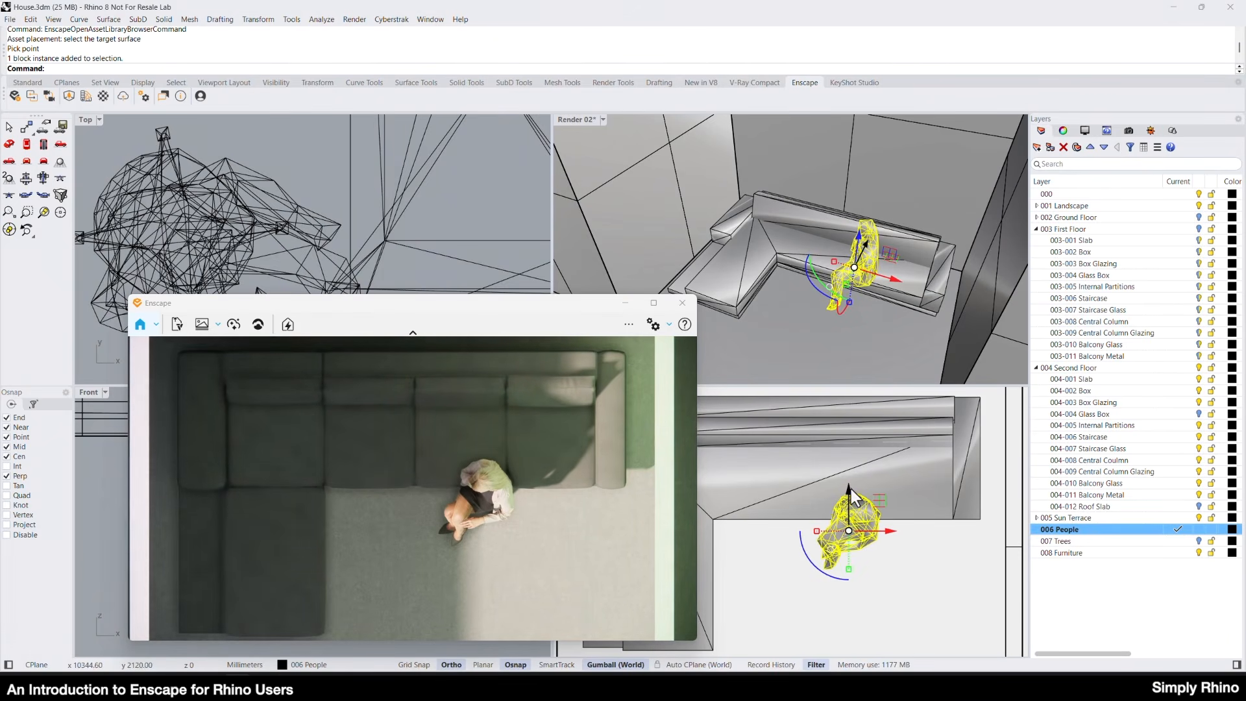
{"action": "left_click_drag", "start_coordinate": [851, 491], "coordinate": [826, 556]}
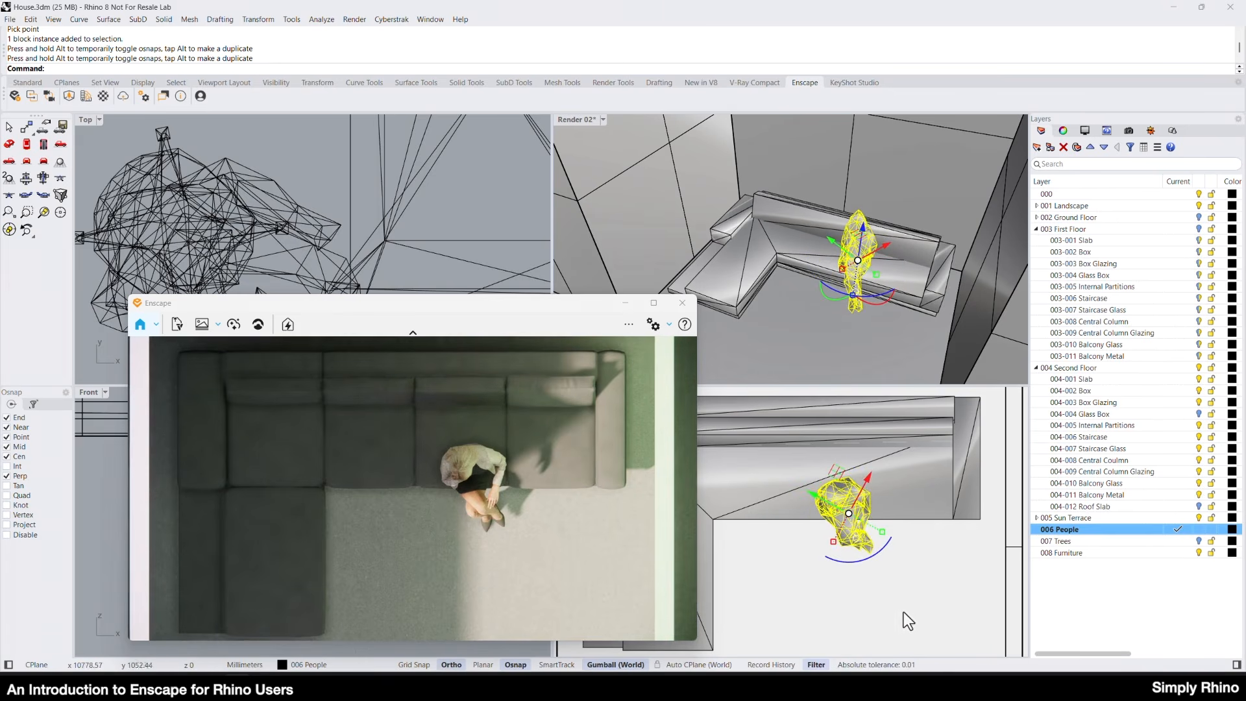
{"action": "key", "text": "Escape"}
Slide the seated woman along the sofa to its inner corner and inspect her position in the Render 02 view.
{"action": "left_click", "coordinate": [863, 525]}
{"action": "left_click_drag", "start_coordinate": [883, 511], "coordinate": [791, 515]}
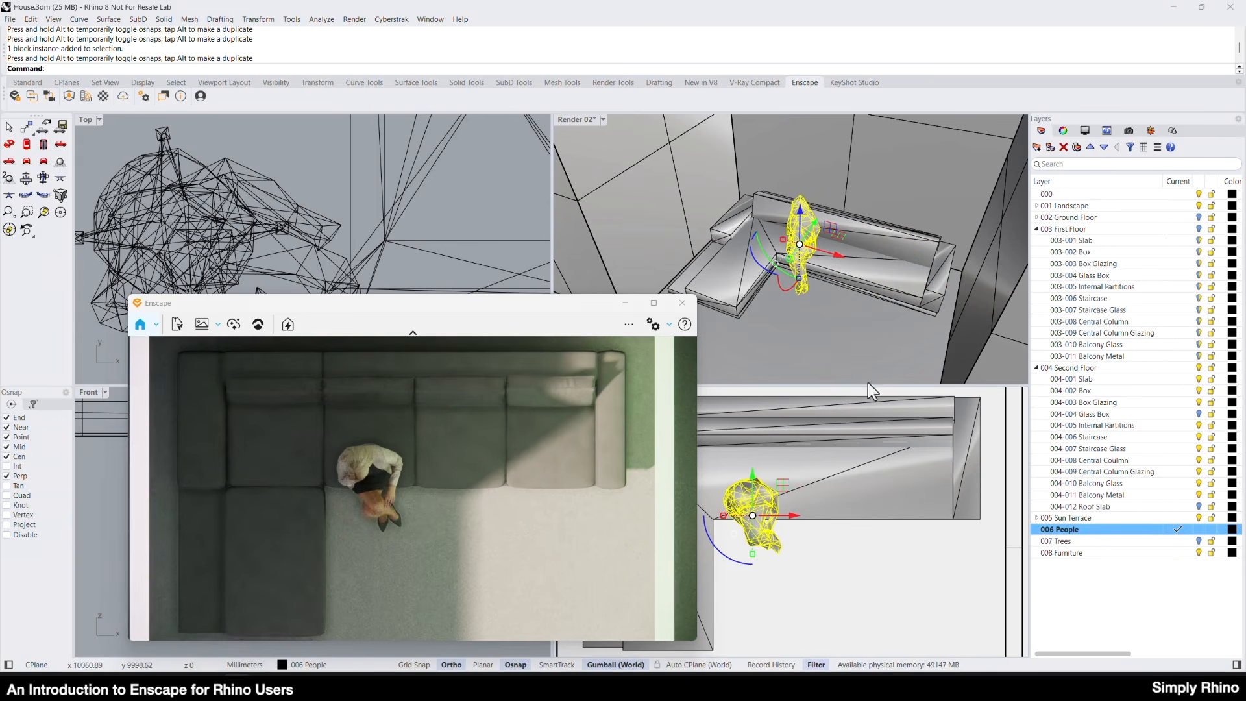
{"action": "left_click", "coordinate": [836, 348]}
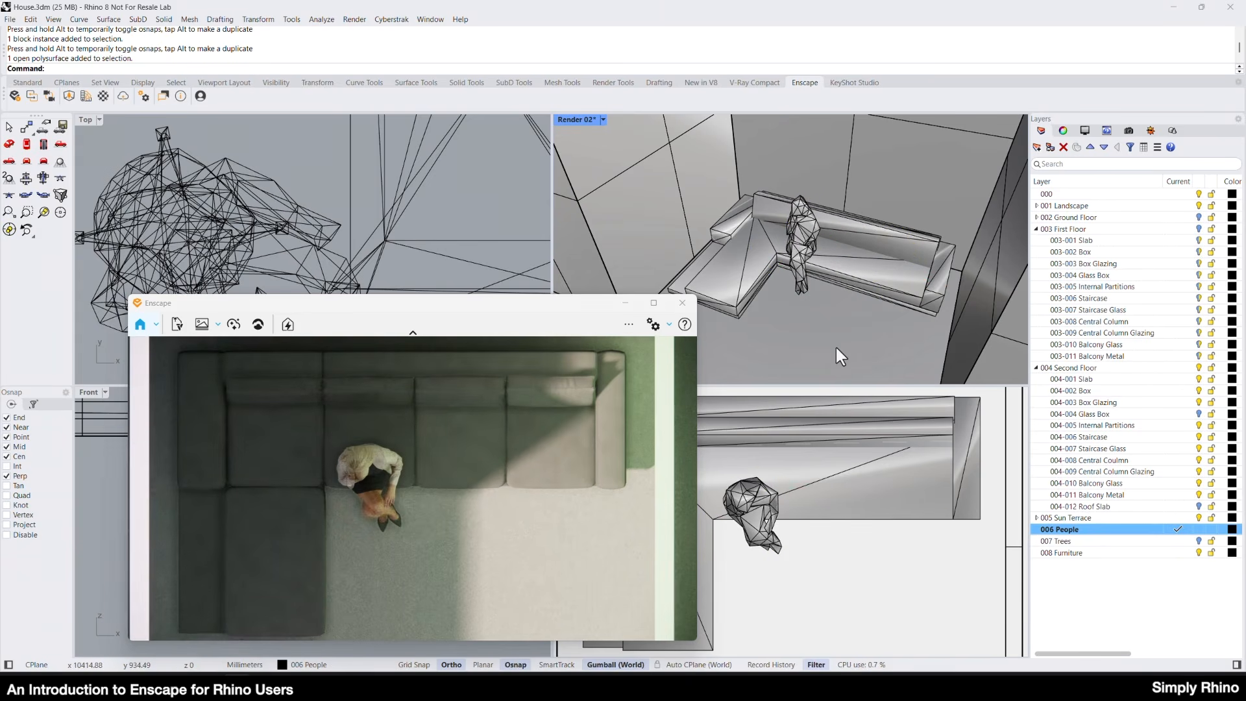
{"action": "right_click_drag", "start_coordinate": [814, 249], "coordinate": [805, 205]}
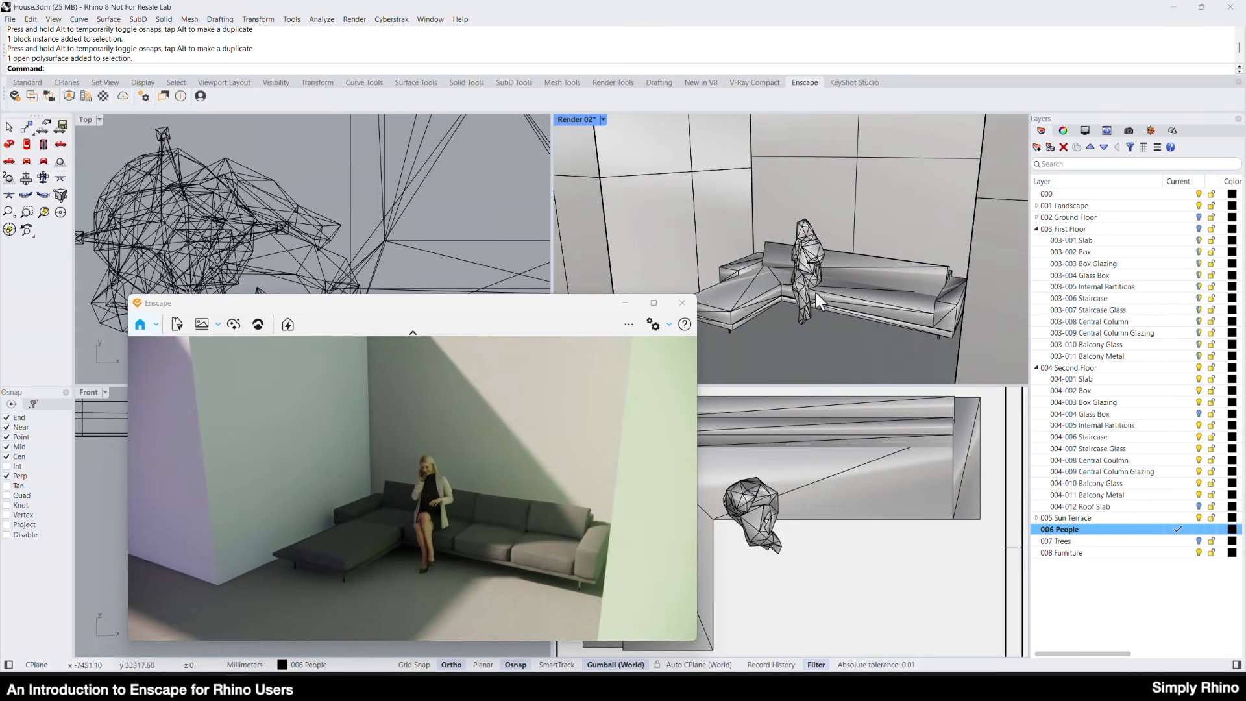
{"action": "scroll", "coordinate": [816, 302], "scroll_direction": "up", "scroll_amount": 6}
{"action": "right_click_drag", "start_coordinate": [846, 309], "coordinate": [846, 288]}
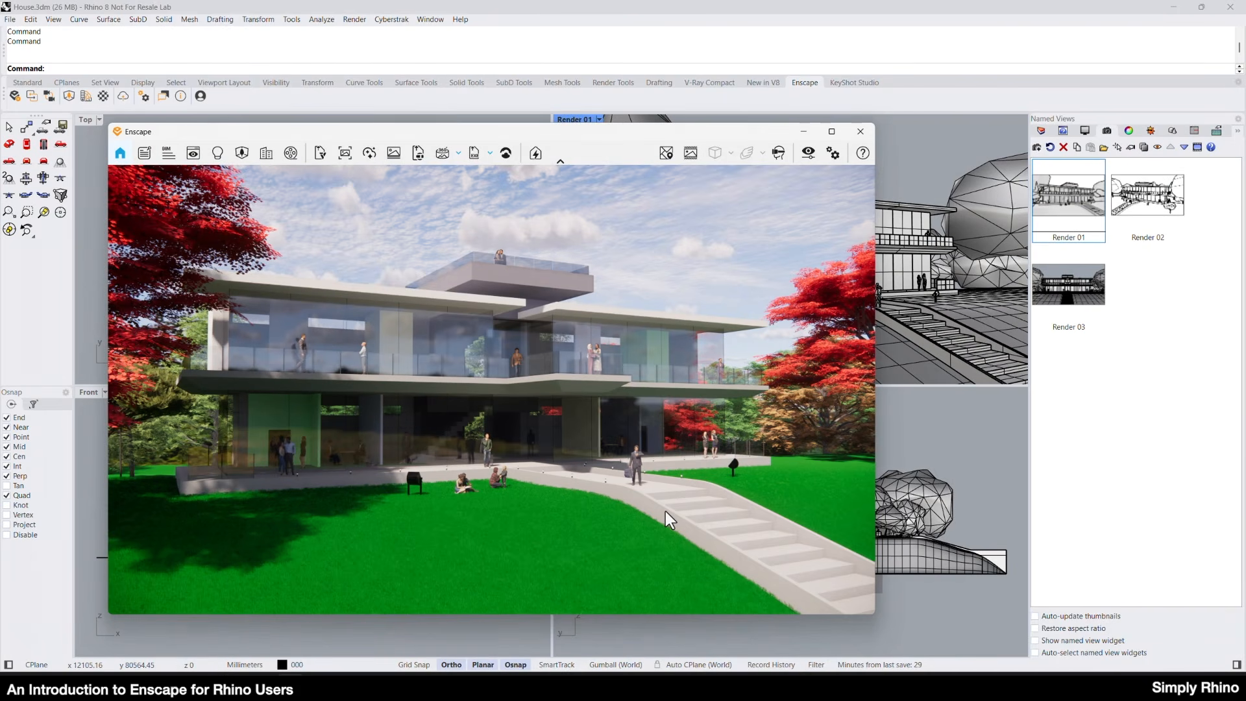
Restore the named view Render 02, followed by Render 01, to compare them in Enscape.
{"action": "double_click", "coordinate": [1149, 214]}
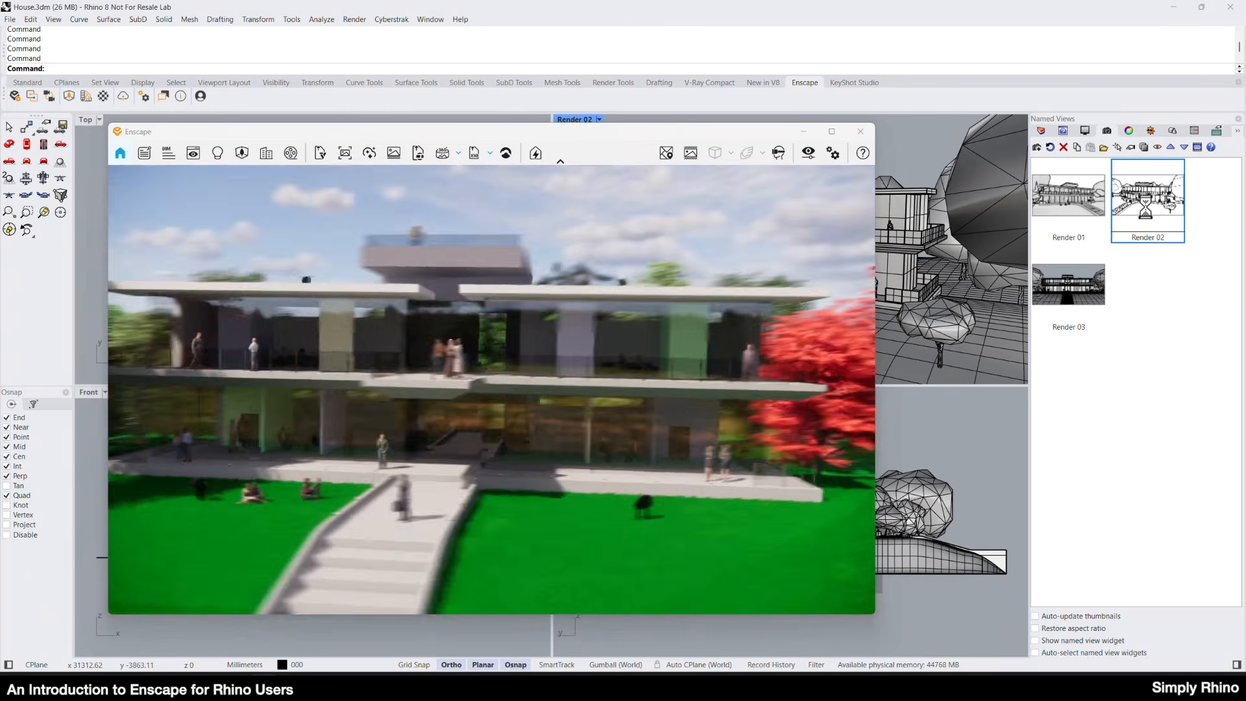
{"action": "double_click", "coordinate": [1066, 207]}
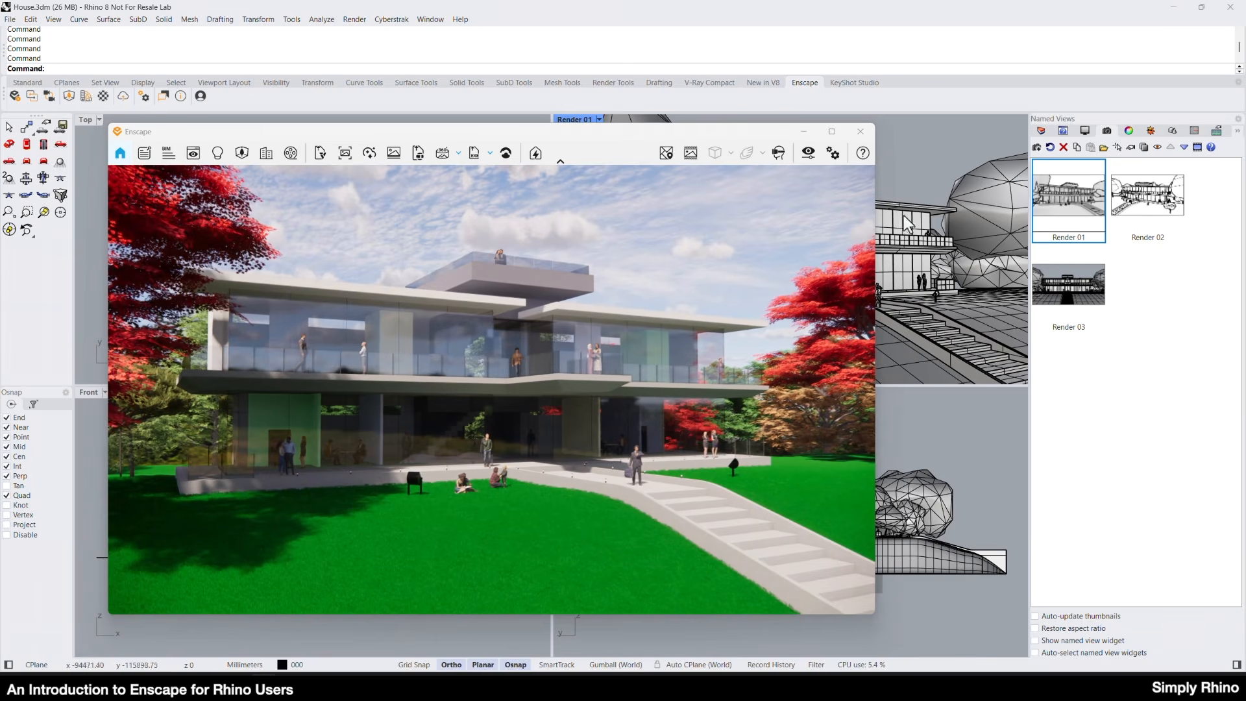
Review the resolution, image, video and panorama output options in Enscape's Visual Settings, and close the window.
{"action": "left_click", "coordinate": [810, 153]}
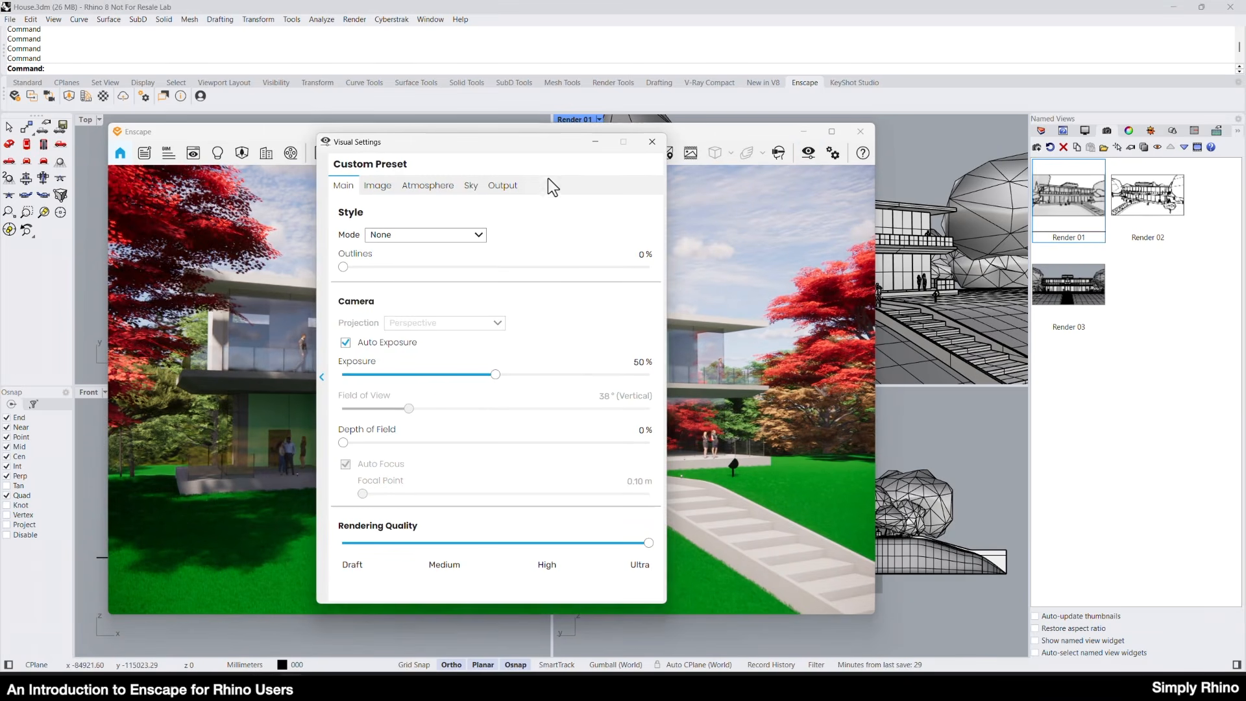
{"action": "left_click", "coordinate": [501, 188]}
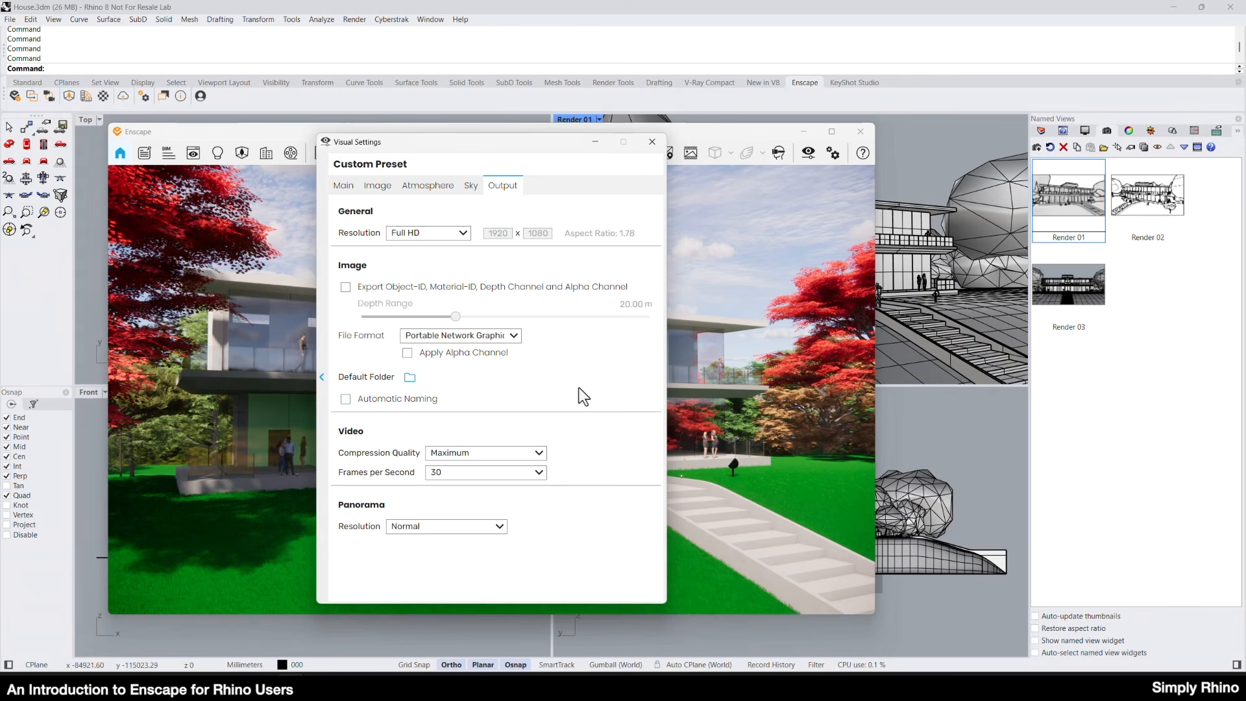
{"action": "left_click", "coordinate": [652, 143]}
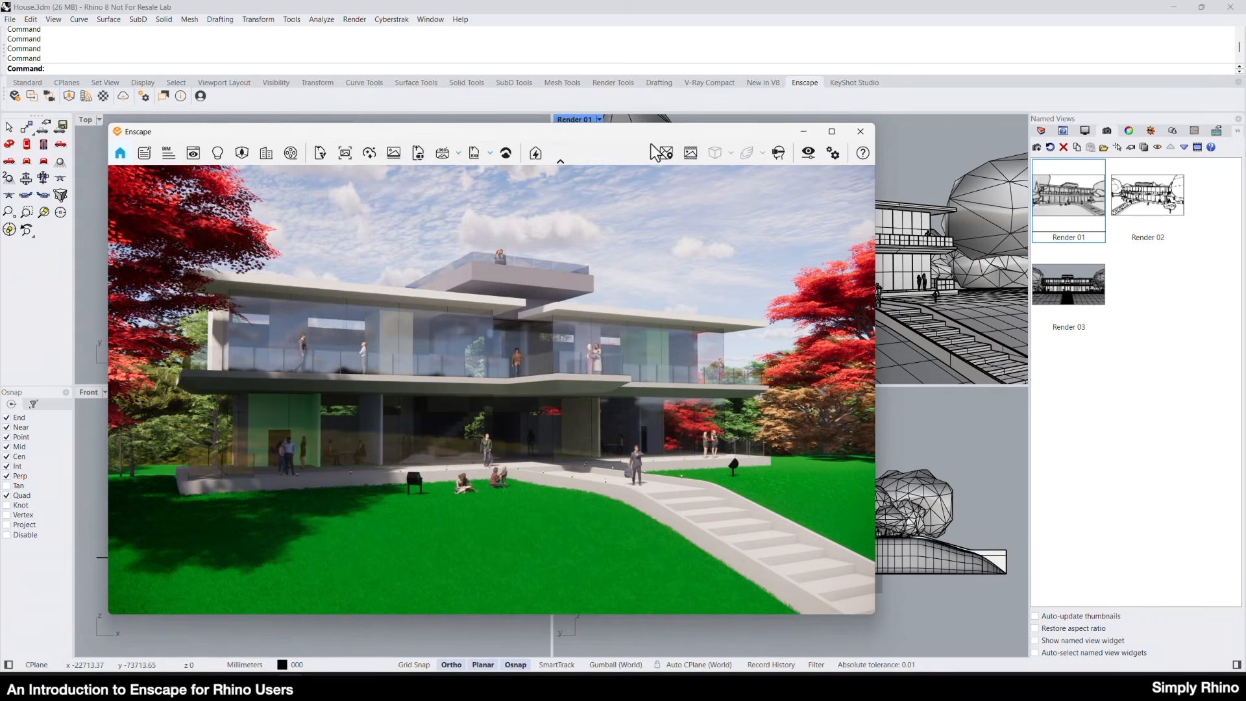
{"action": "left_click", "coordinate": [346, 154]}
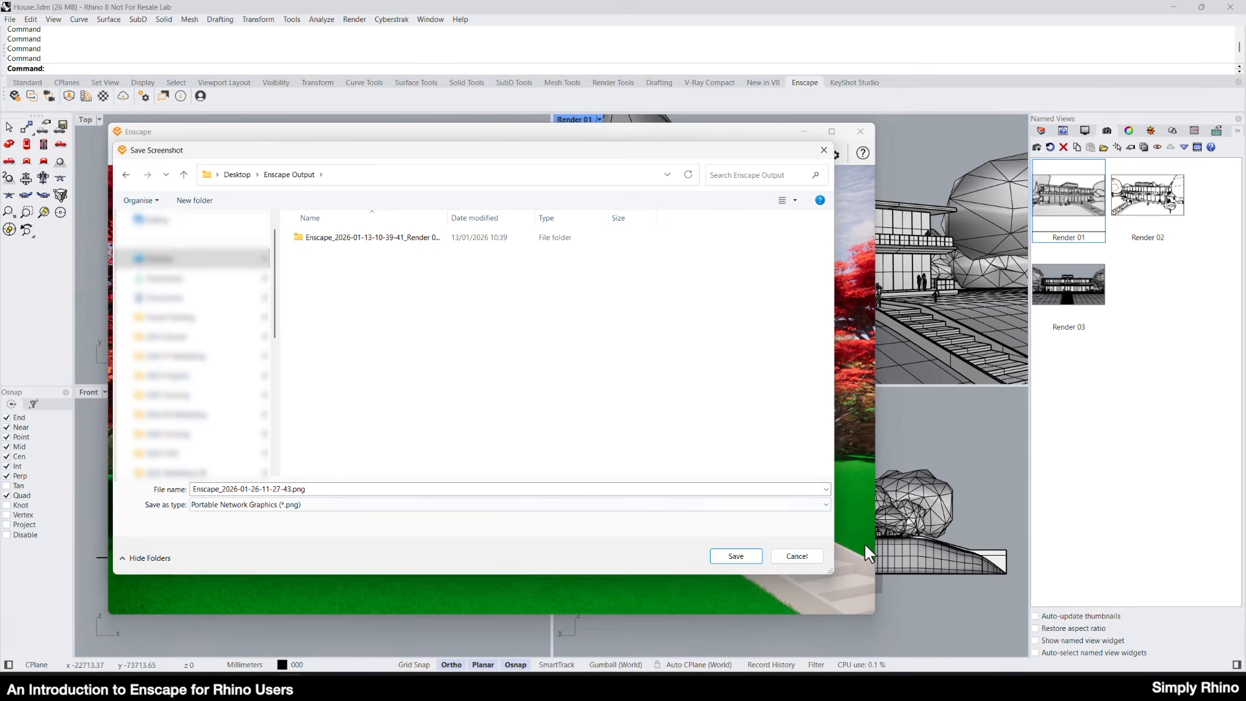
{"action": "left_click", "coordinate": [726, 557]}
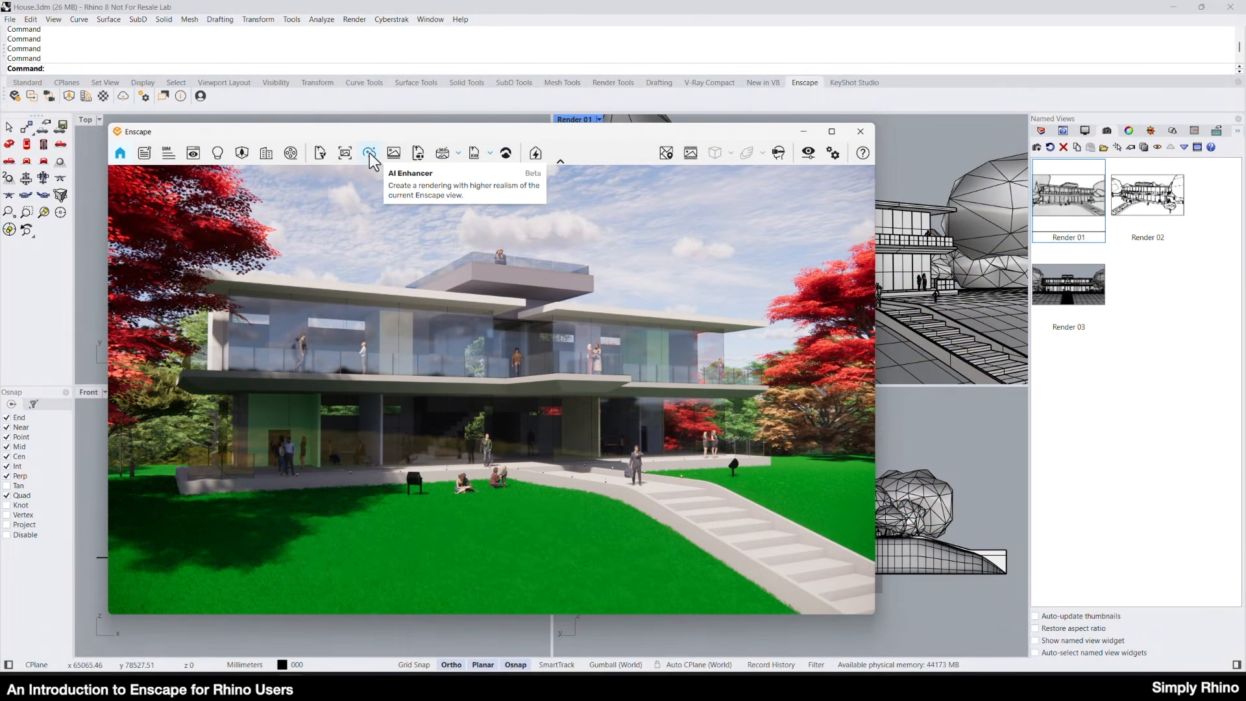
Capture the Render 01 view with the AI Enhancer for upload to Chaos Cloud.
{"action": "left_click", "coordinate": [369, 153]}
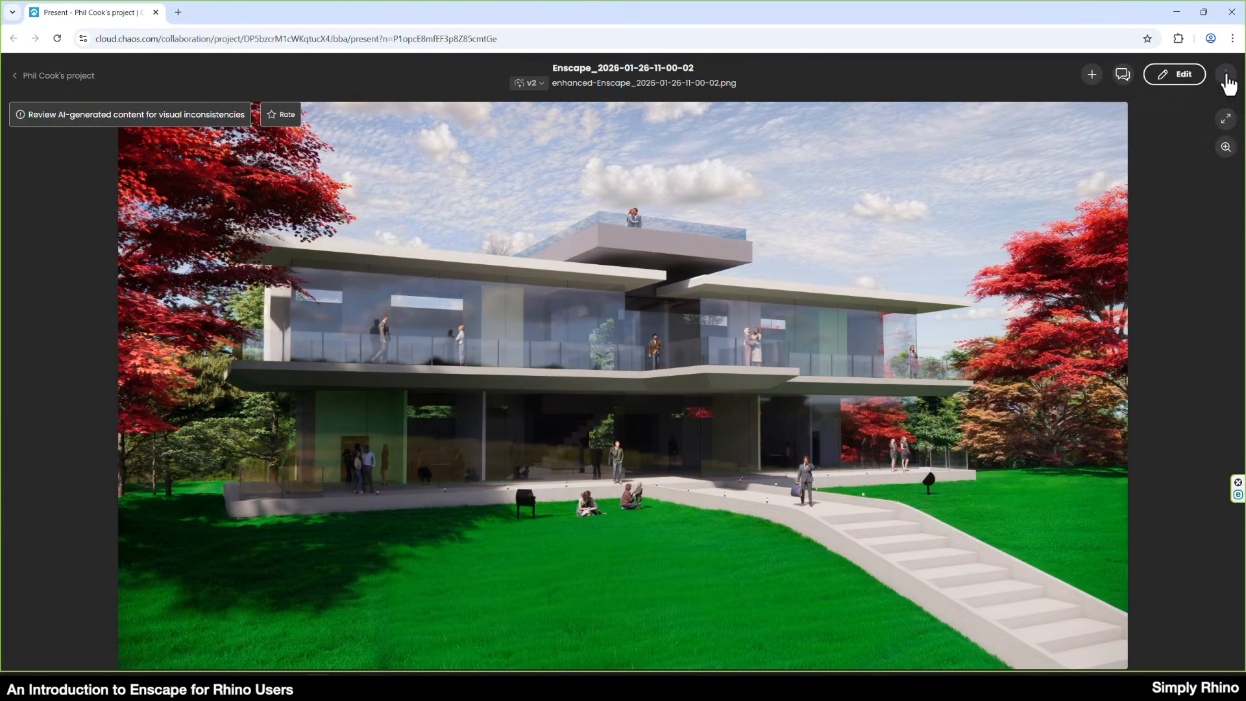
{"action": "left_click", "coordinate": [1227, 75]}
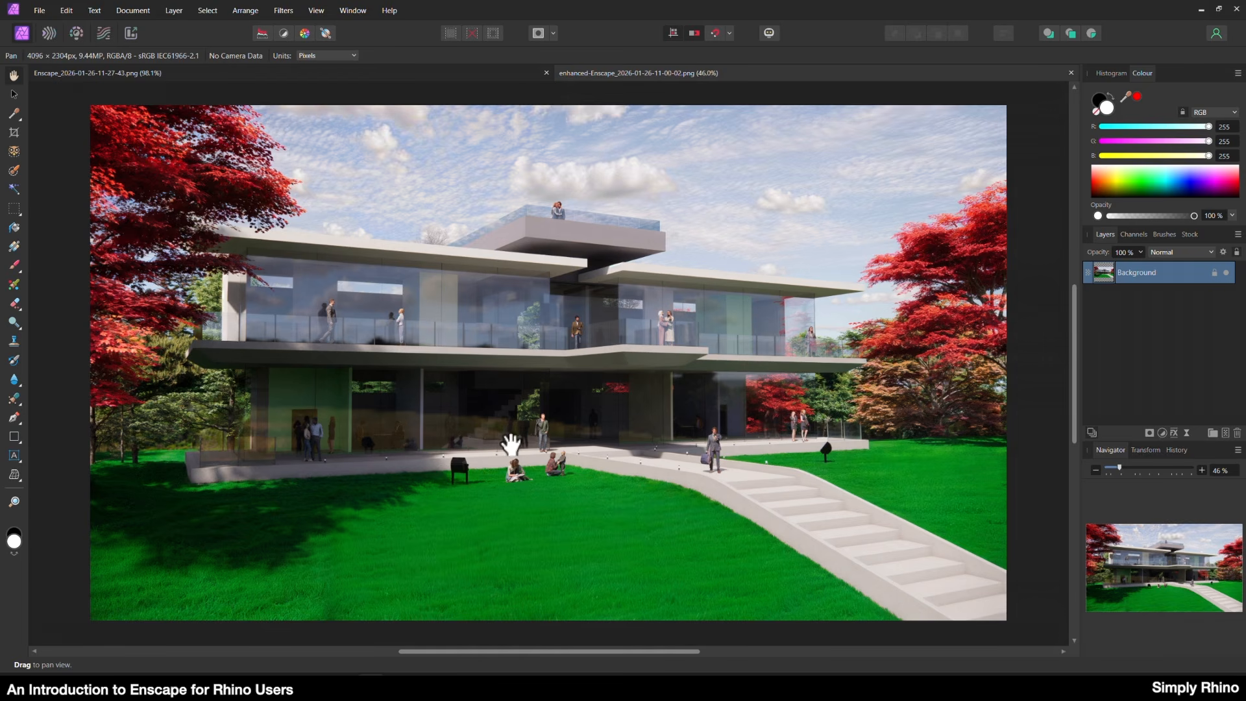
{"action": "left_click", "coordinate": [107, 73]}
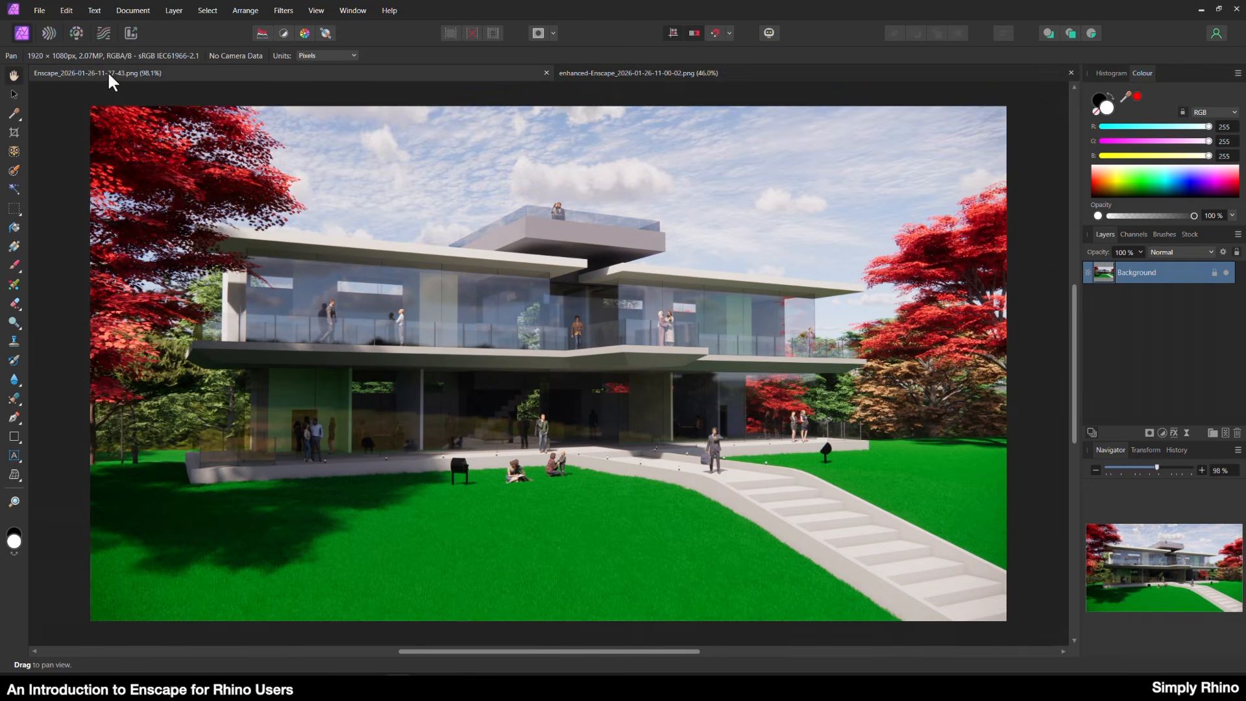
{"action": "left_click", "coordinate": [612, 74]}
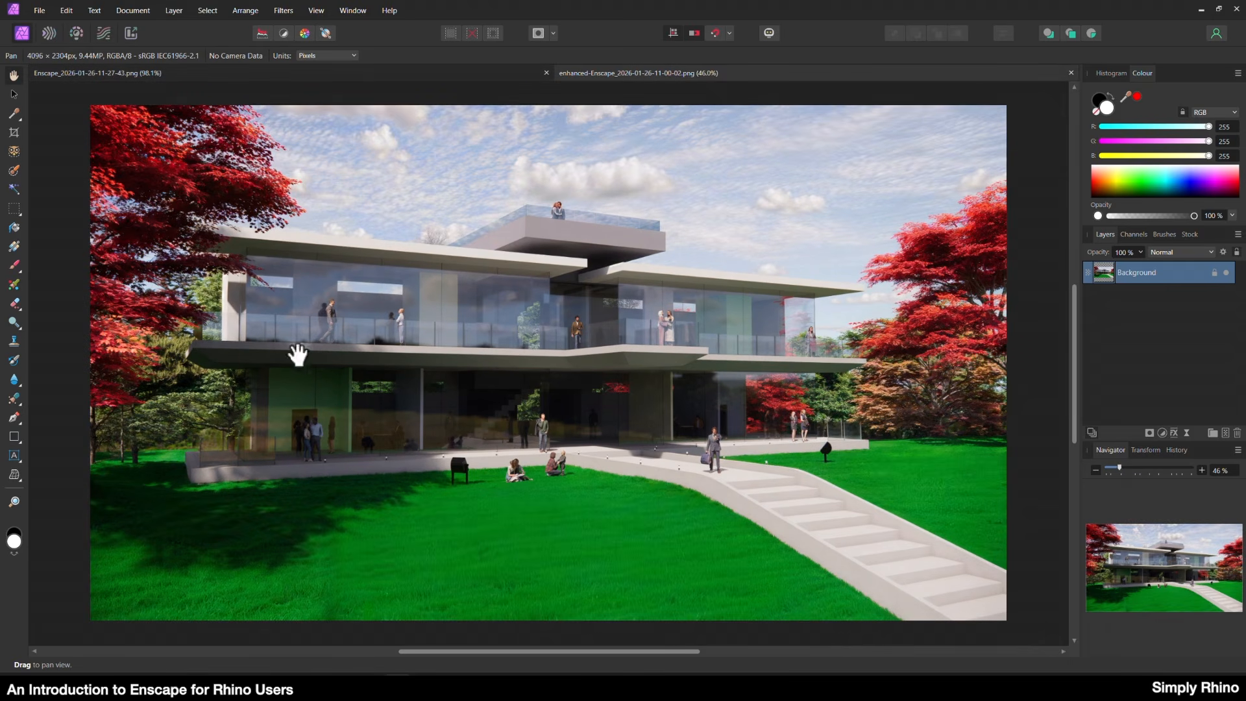
{"action": "left_click", "coordinate": [292, 74]}
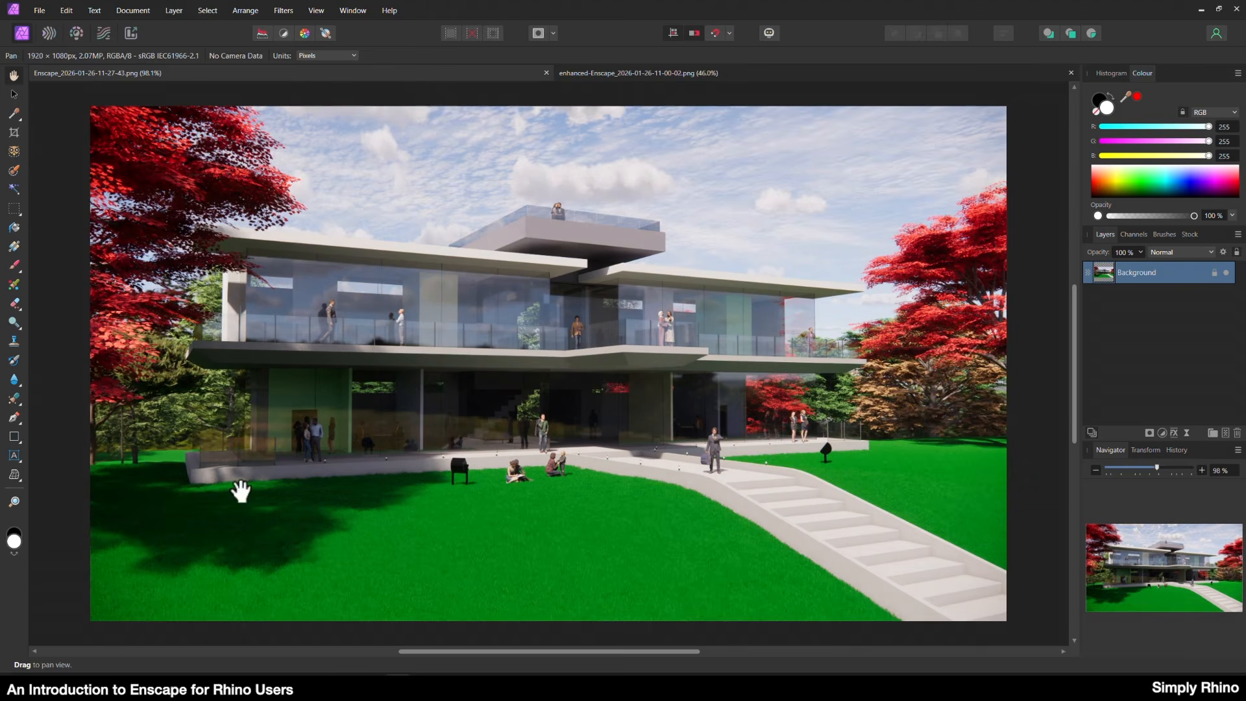
{"action": "left_click", "coordinate": [614, 73]}
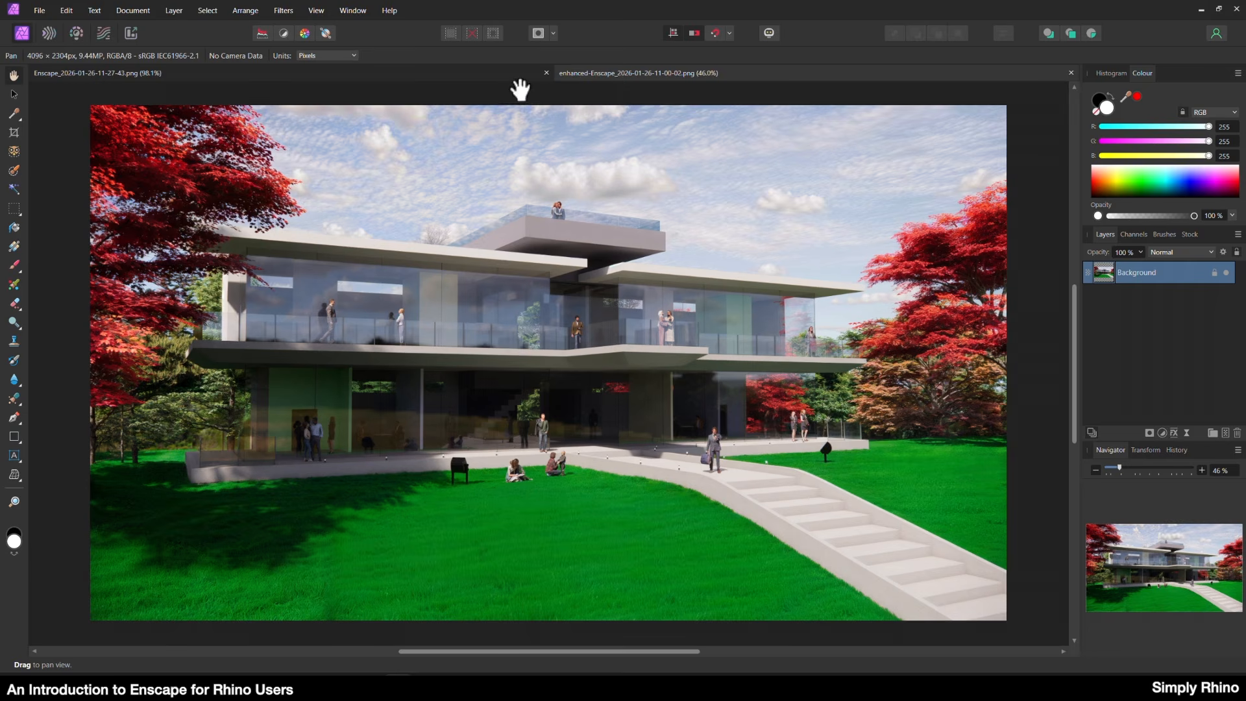
{"action": "left_click", "coordinate": [503, 74]}
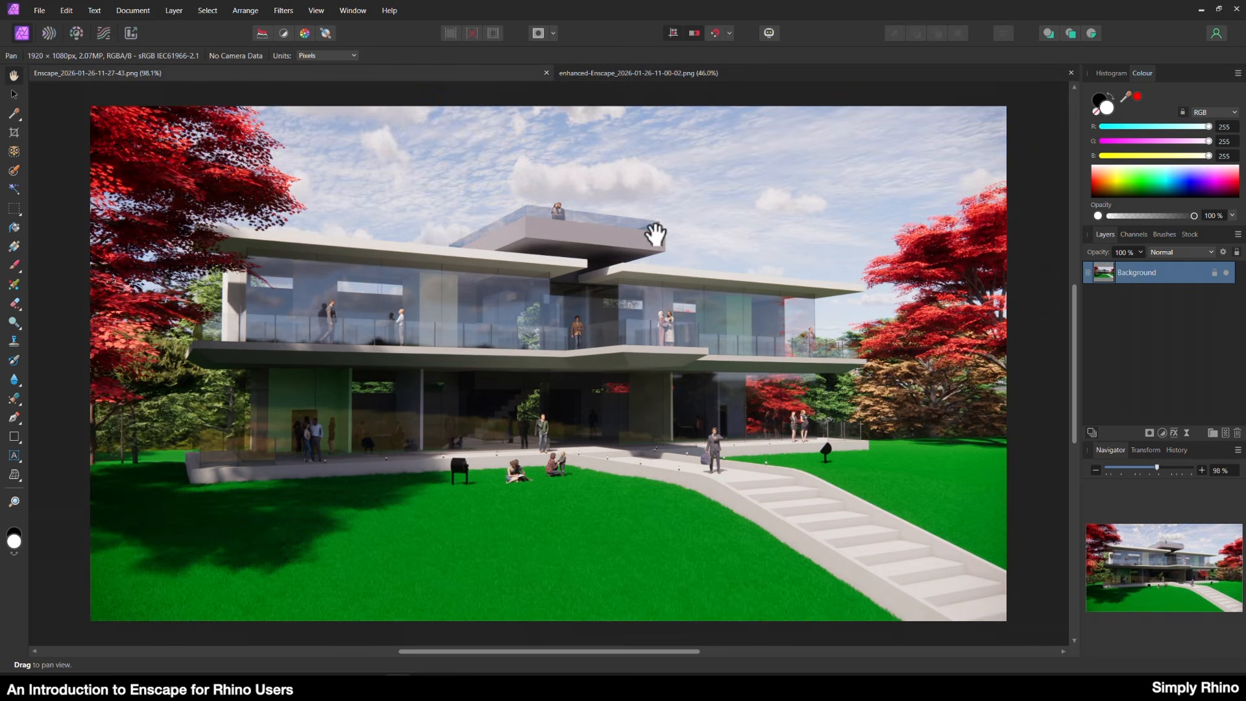
{"action": "left_click", "coordinate": [676, 73]}
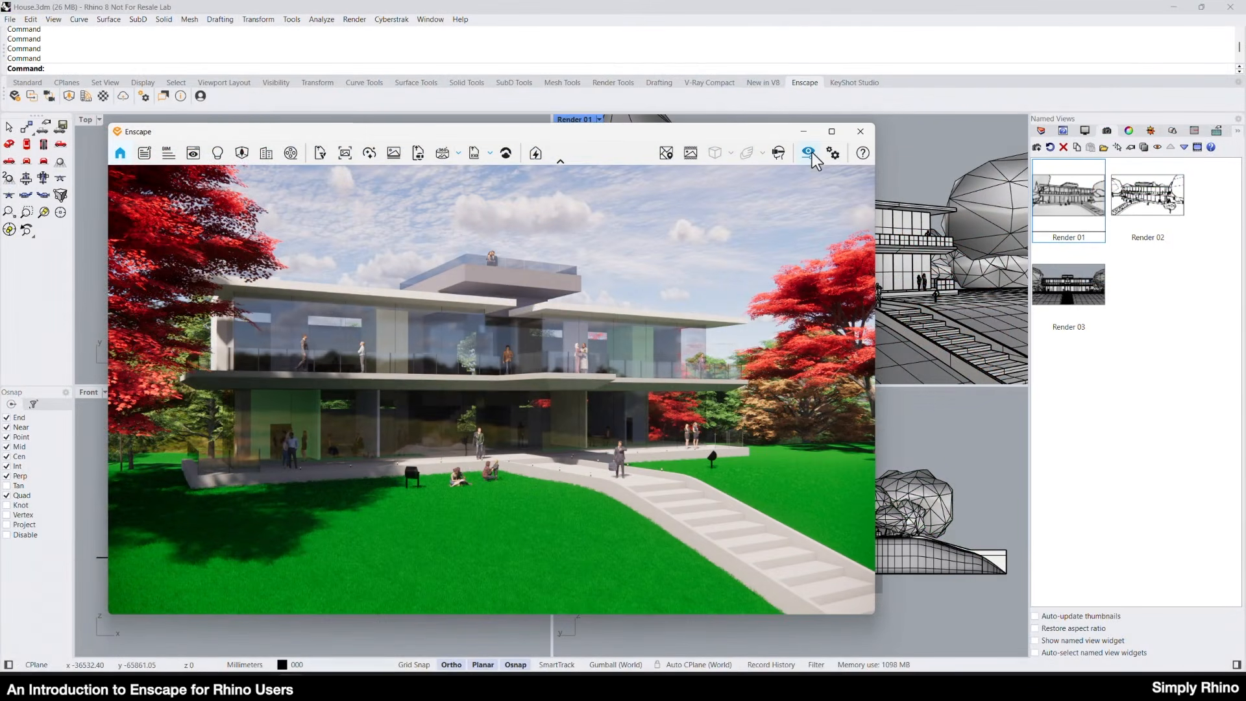
Switch back to Enscape, open its Visual Settings beside the view and set the Outlines strength to 27%.
{"action": "left_click", "coordinate": [810, 153]}
{"action": "left_click_drag", "start_coordinate": [559, 160], "coordinate": [325, 146]}
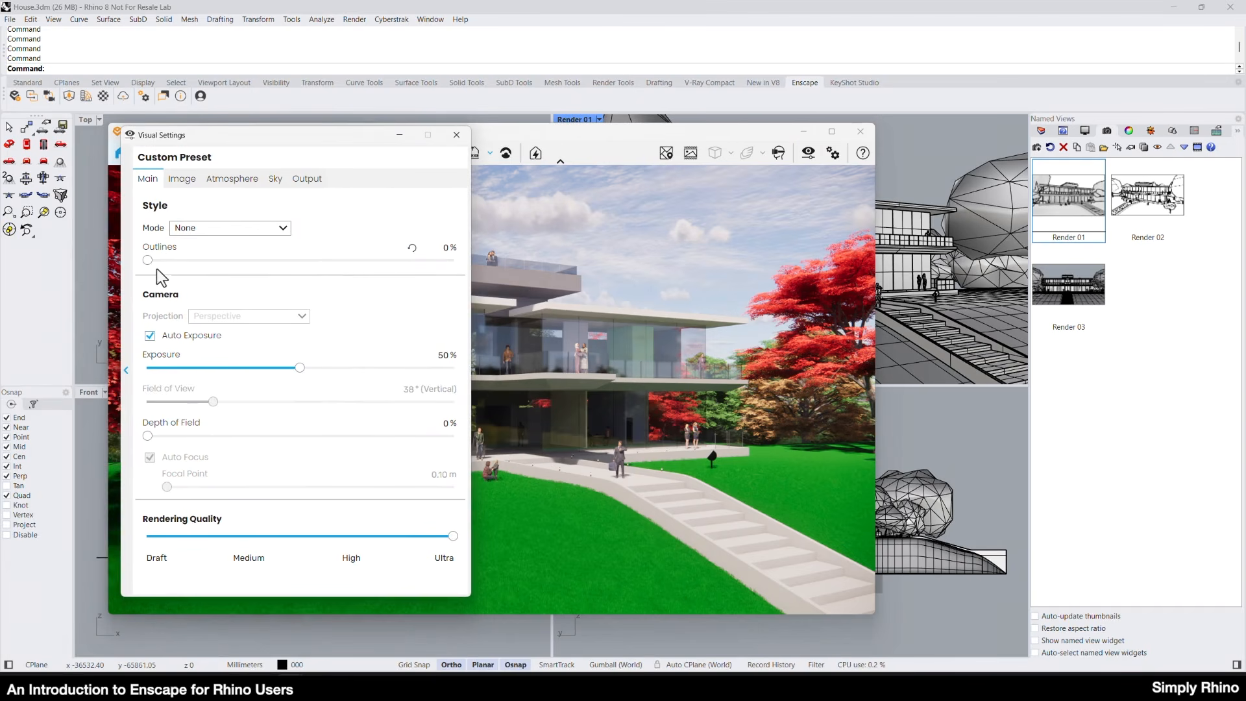
{"action": "left_click_drag", "start_coordinate": [148, 260], "coordinate": [208, 260]}
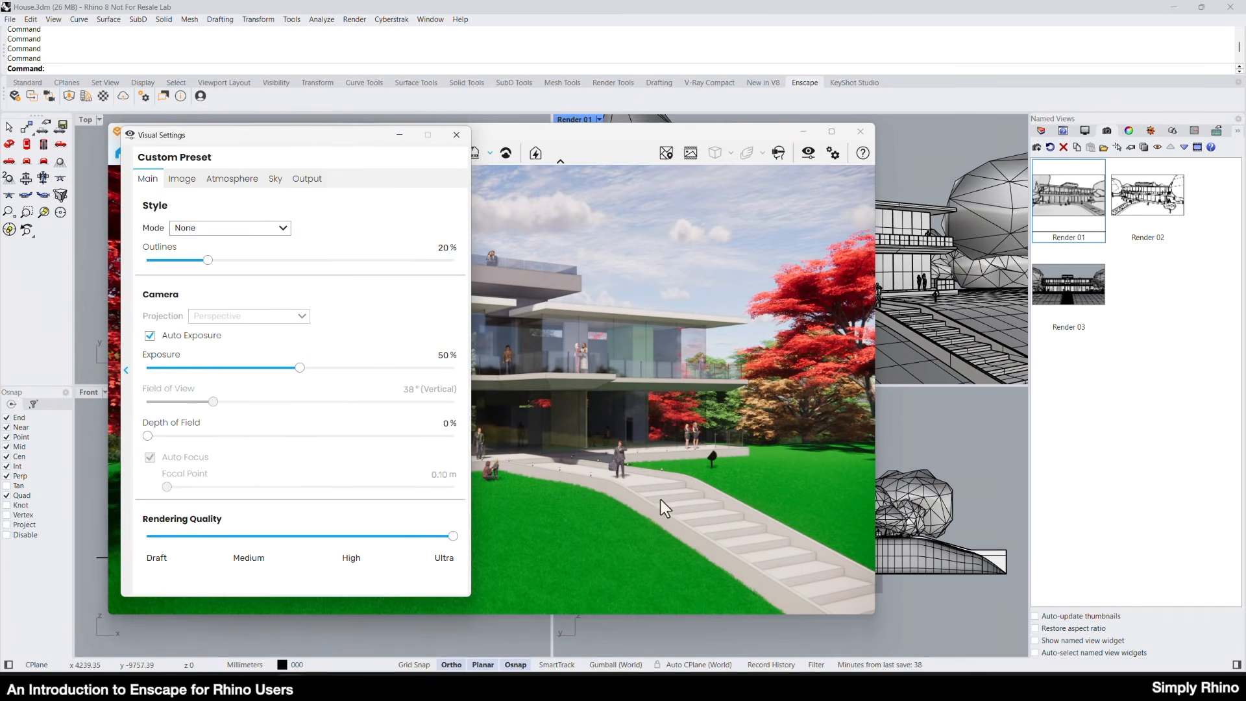
{"action": "left_click_drag", "start_coordinate": [209, 261], "coordinate": [229, 260]}
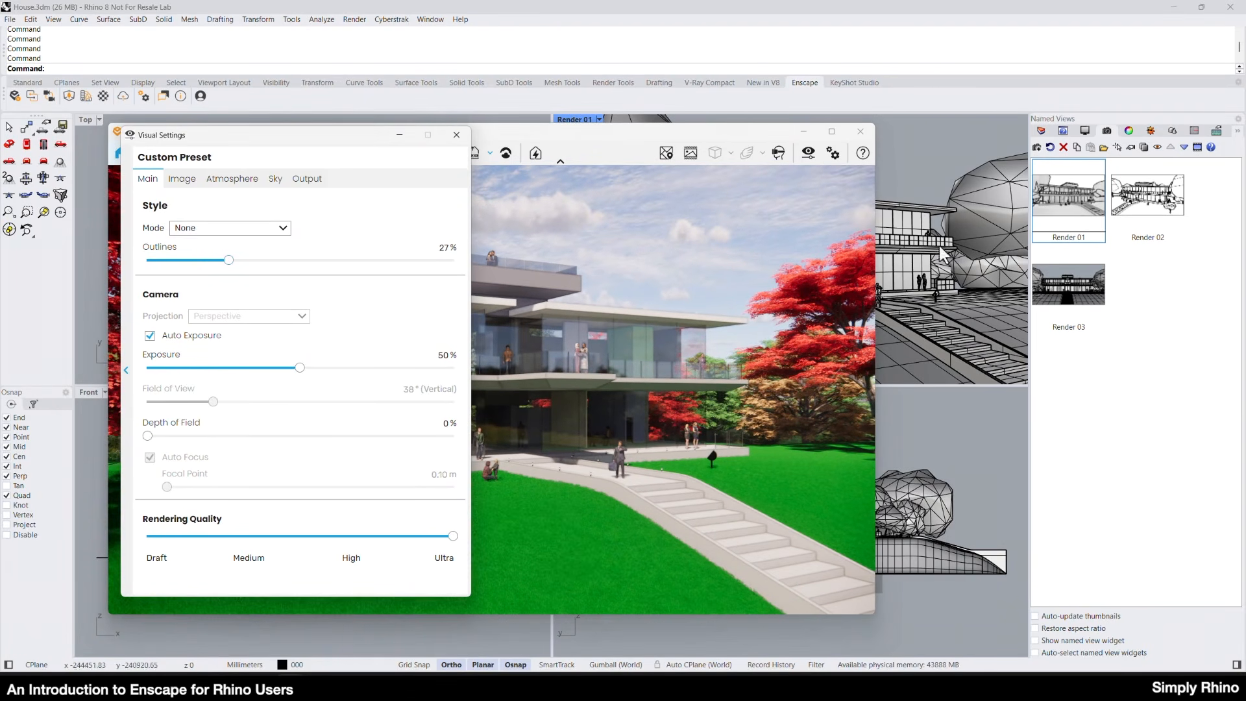
Look down on the house from above in a maximized Enscape window and increase the Outlines strength slightly further.
{"action": "left_click", "coordinate": [930, 169]}
{"action": "right_click_drag", "start_coordinate": [931, 171], "coordinate": [939, 284]}
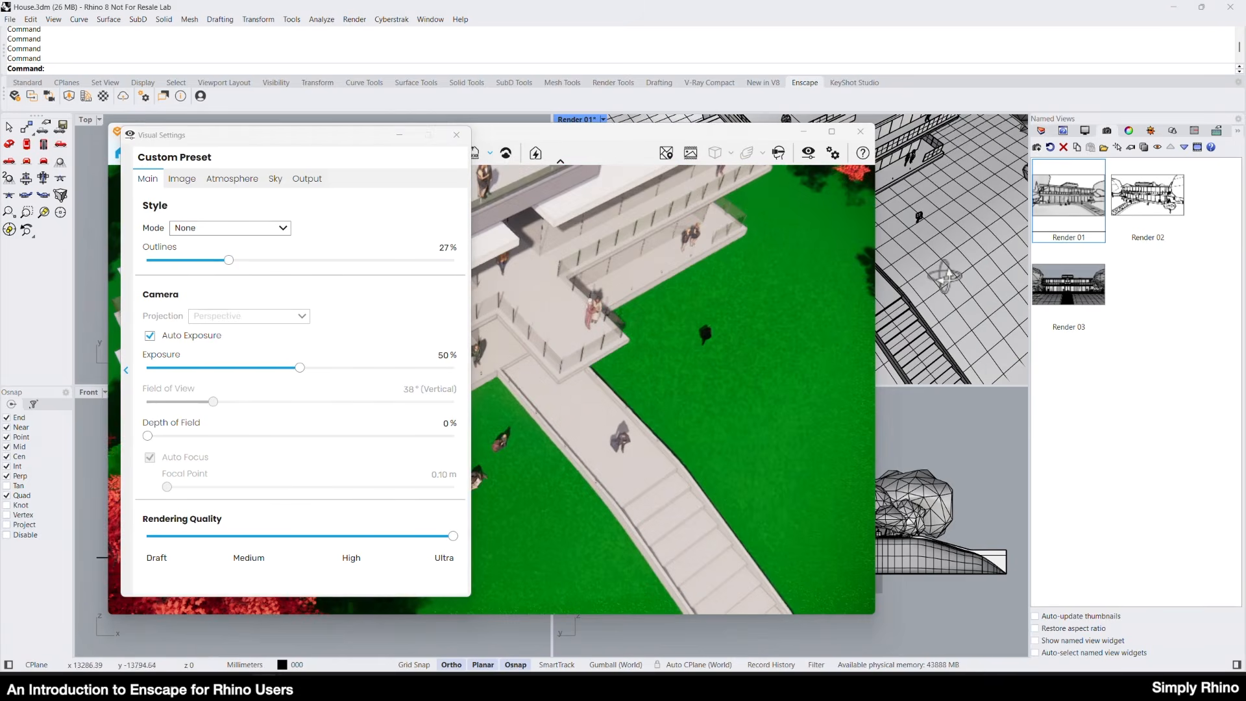
{"action": "right_click_drag", "start_coordinate": [944, 208], "coordinate": [985, 287], "text": "shift"}
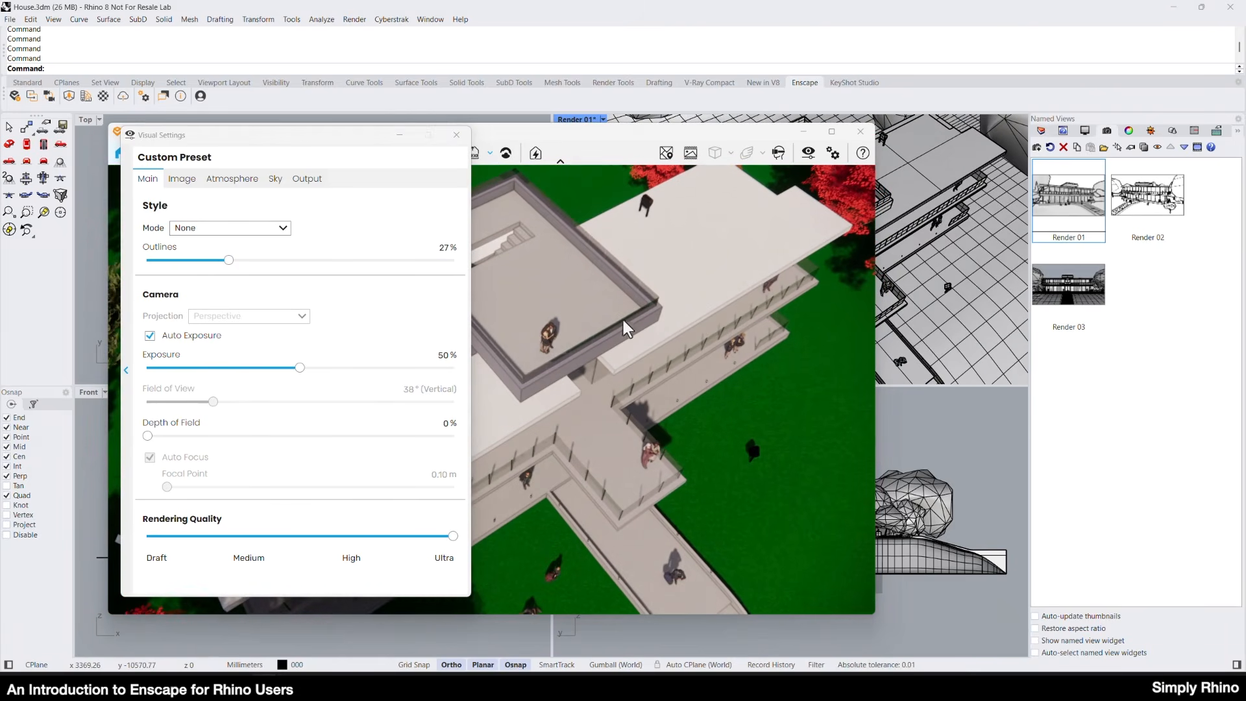
{"action": "left_click", "coordinate": [832, 132]}
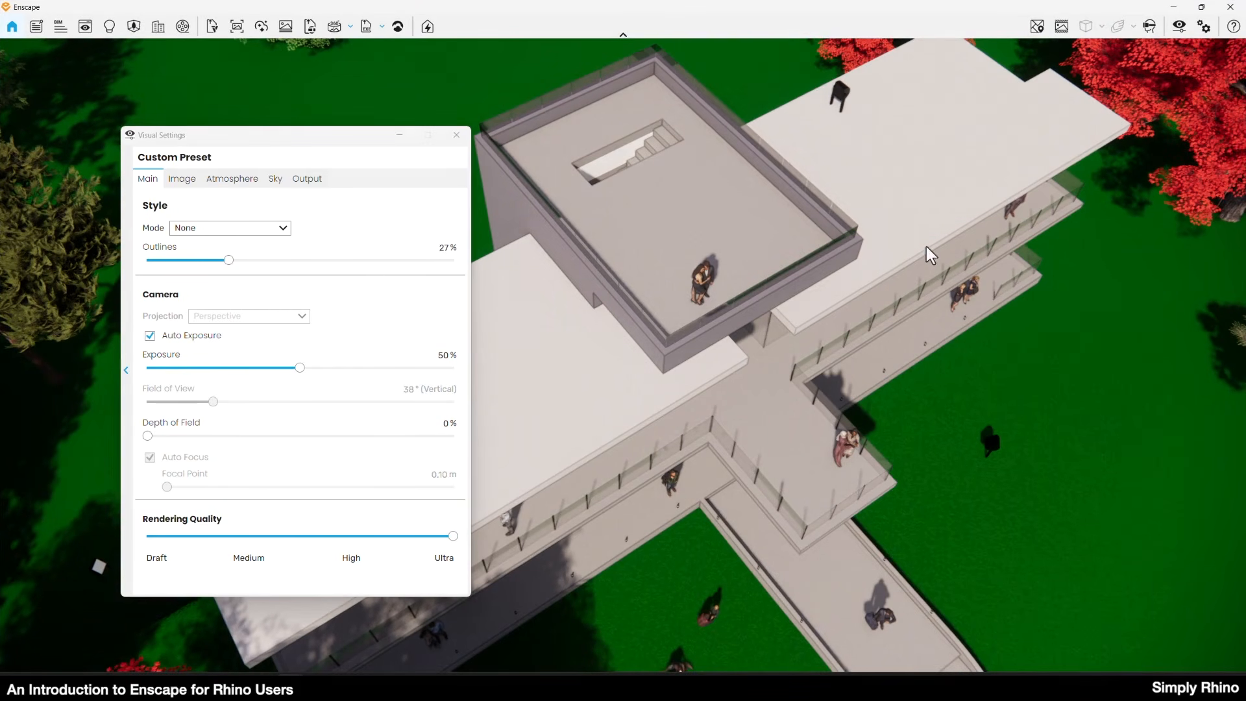
{"action": "mouse_move", "coordinate": [230, 261]}
{"action": "left_mouse_down"}
{"action": "mouse_move", "coordinate": [152, 263]}
{"action": "mouse_move", "coordinate": [243, 261]}
{"action": "left_mouse_up"}
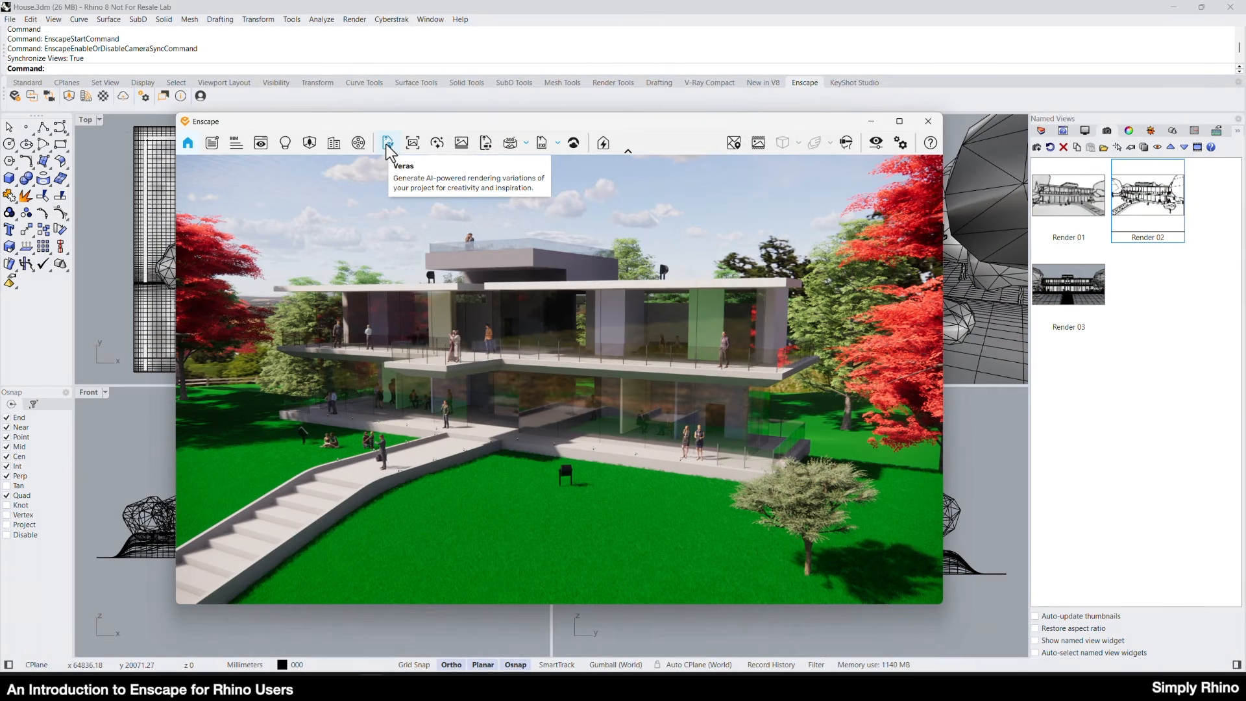
Open Veras on the Render 02 view, read the Enhance in Forest preset's prompt and render the image with it.
{"action": "left_click", "coordinate": [386, 144]}
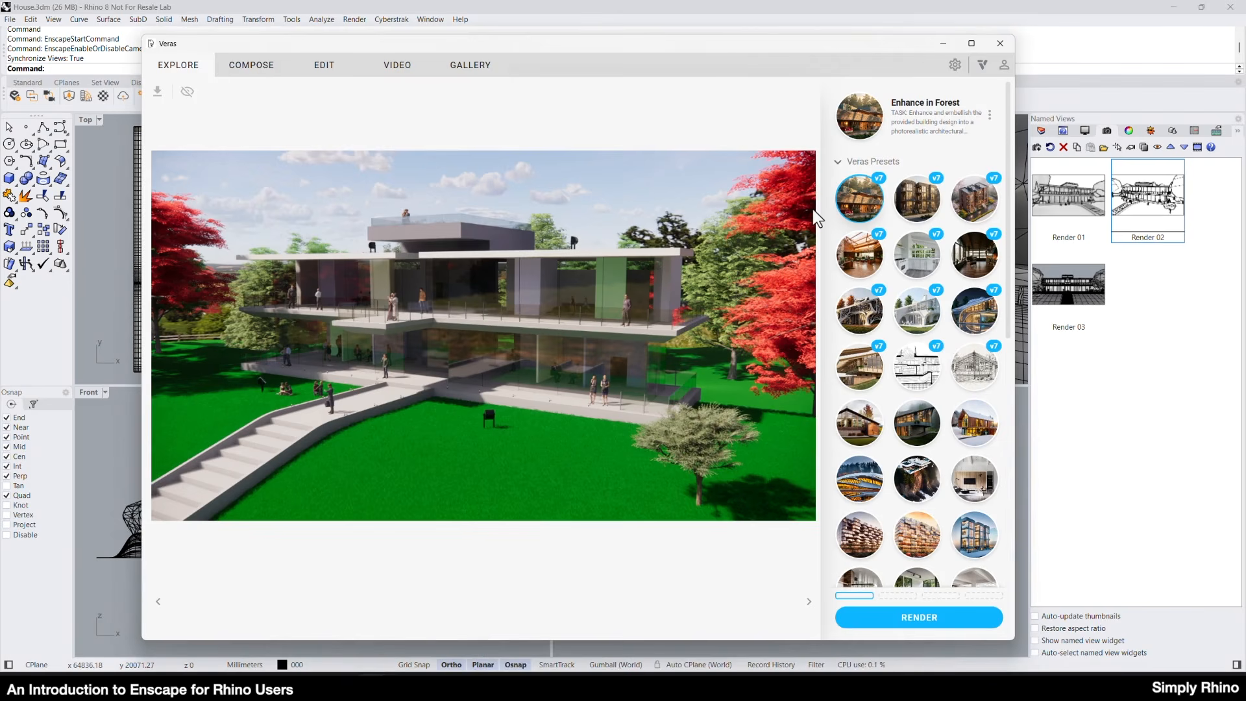
{"action": "mouse_move", "coordinate": [869, 209]}
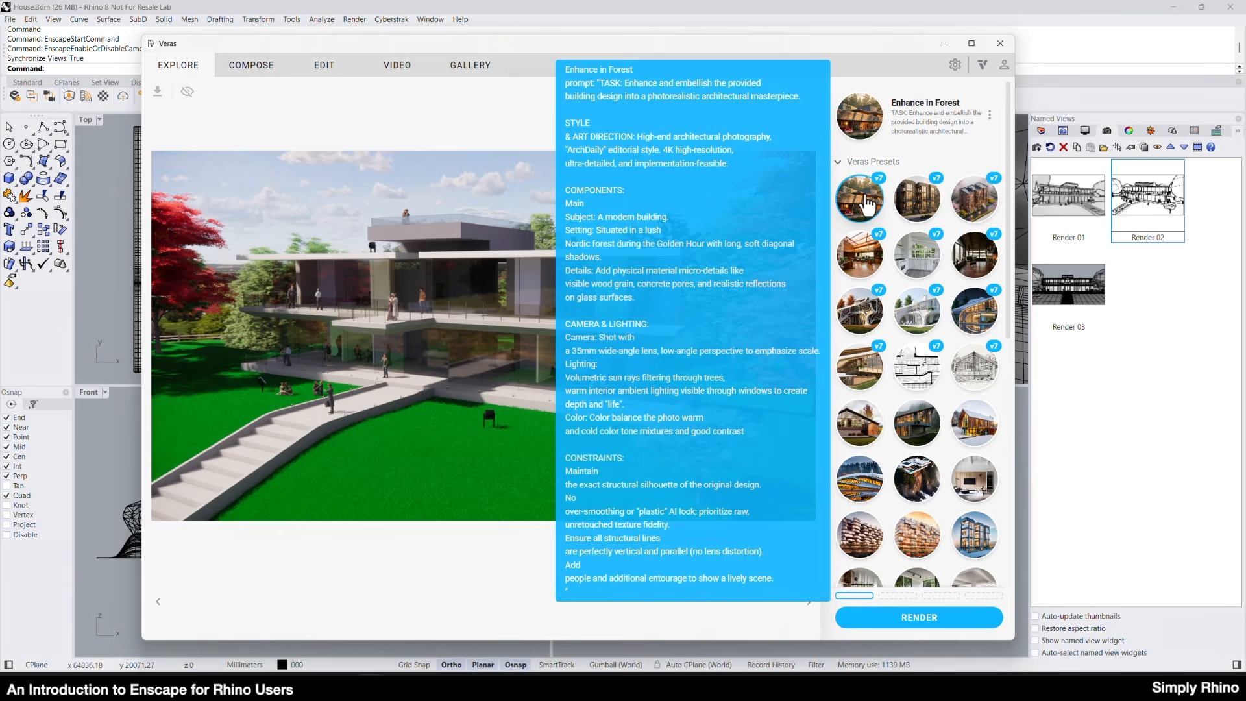
{"action": "left_click", "coordinate": [878, 620]}
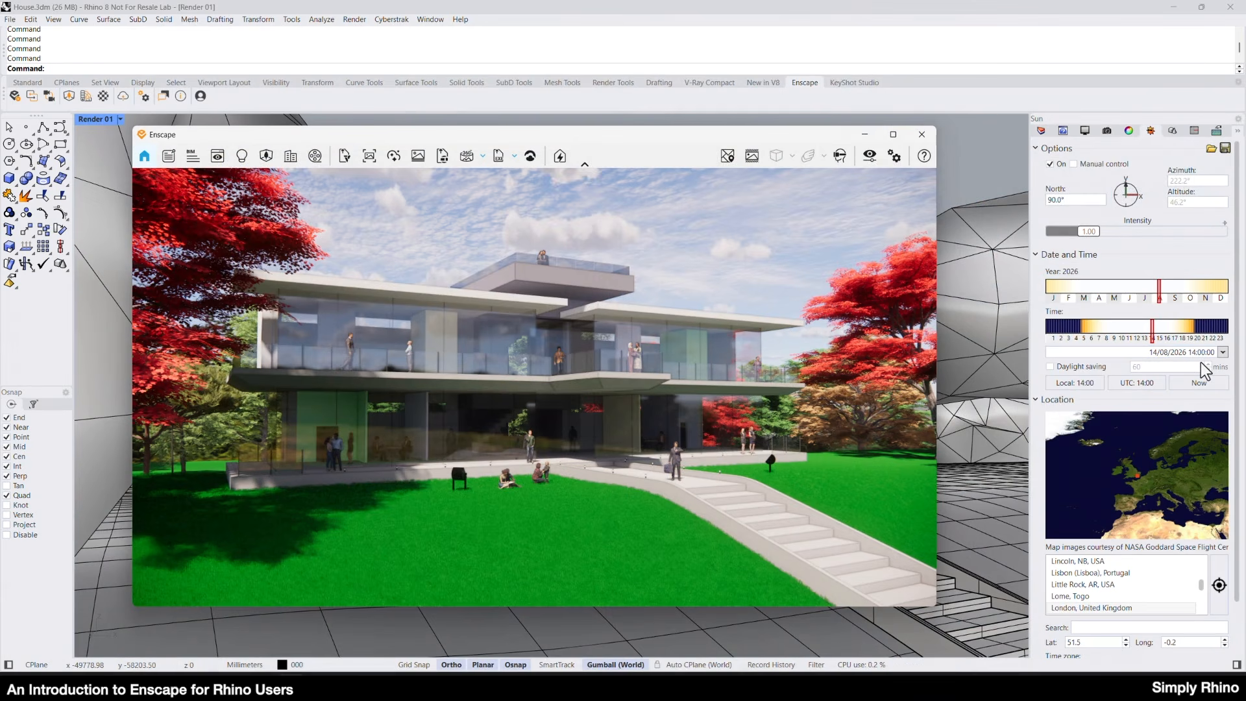
Start a video path in the Video Editor with keyframes from the named views Render 01, Render 03 and Render 02, in that order.
{"action": "left_click", "coordinate": [1109, 132]}
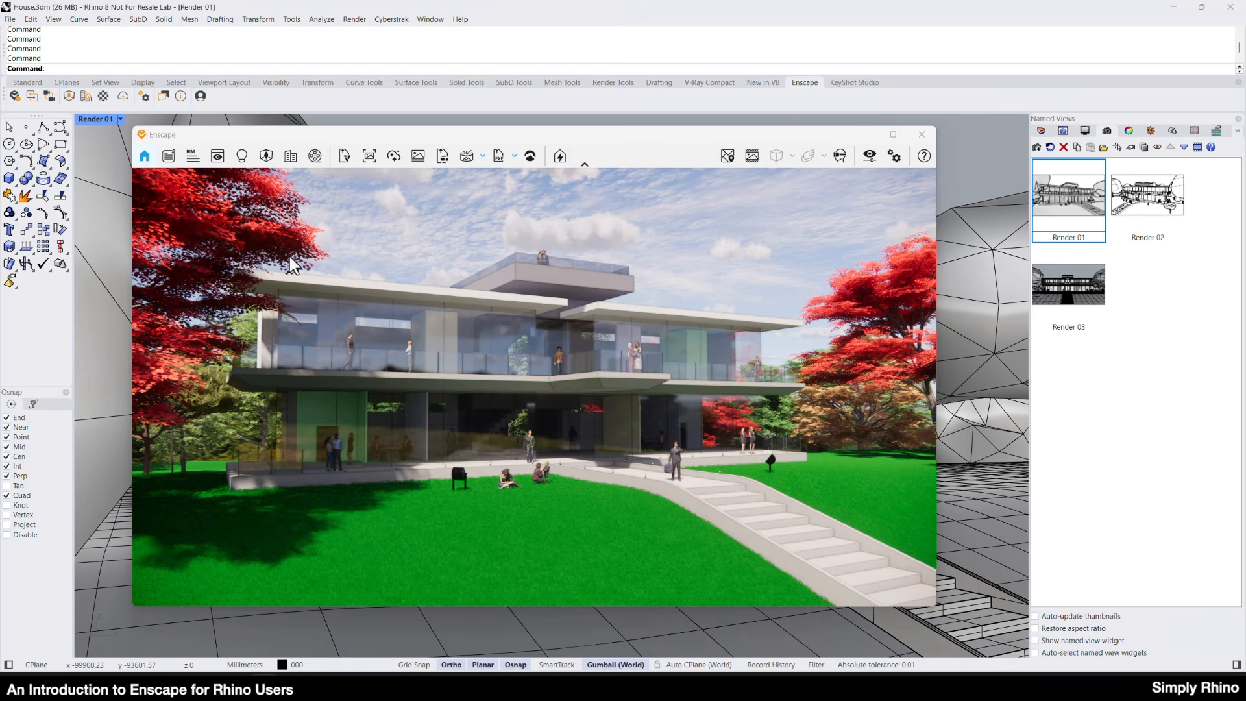
{"action": "left_click", "coordinate": [316, 157]}
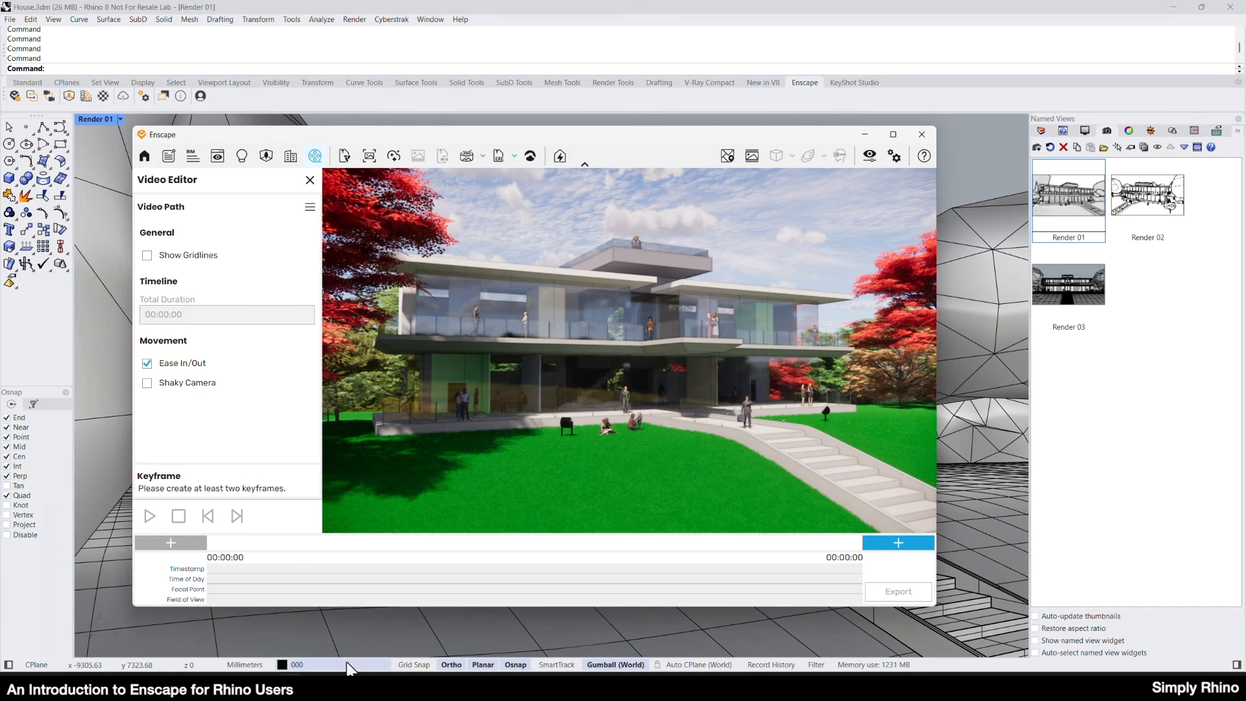
{"action": "left_click", "coordinate": [174, 545]}
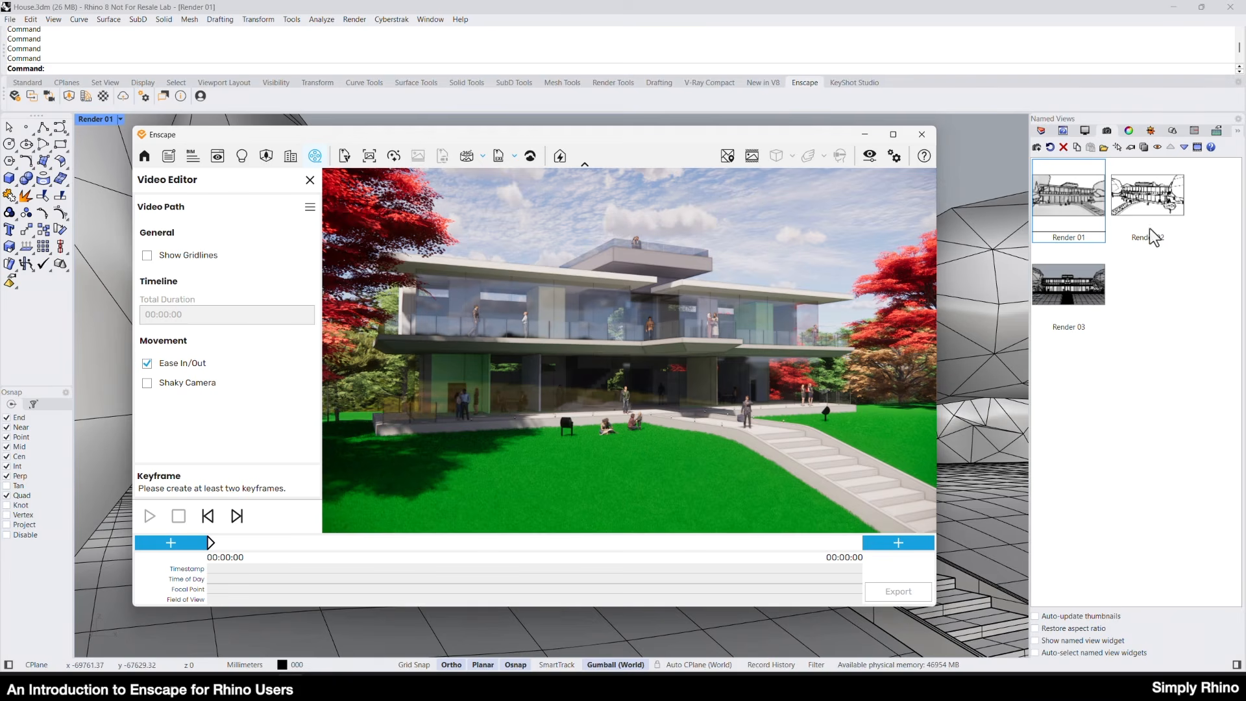
{"action": "double_click", "coordinate": [1083, 273]}
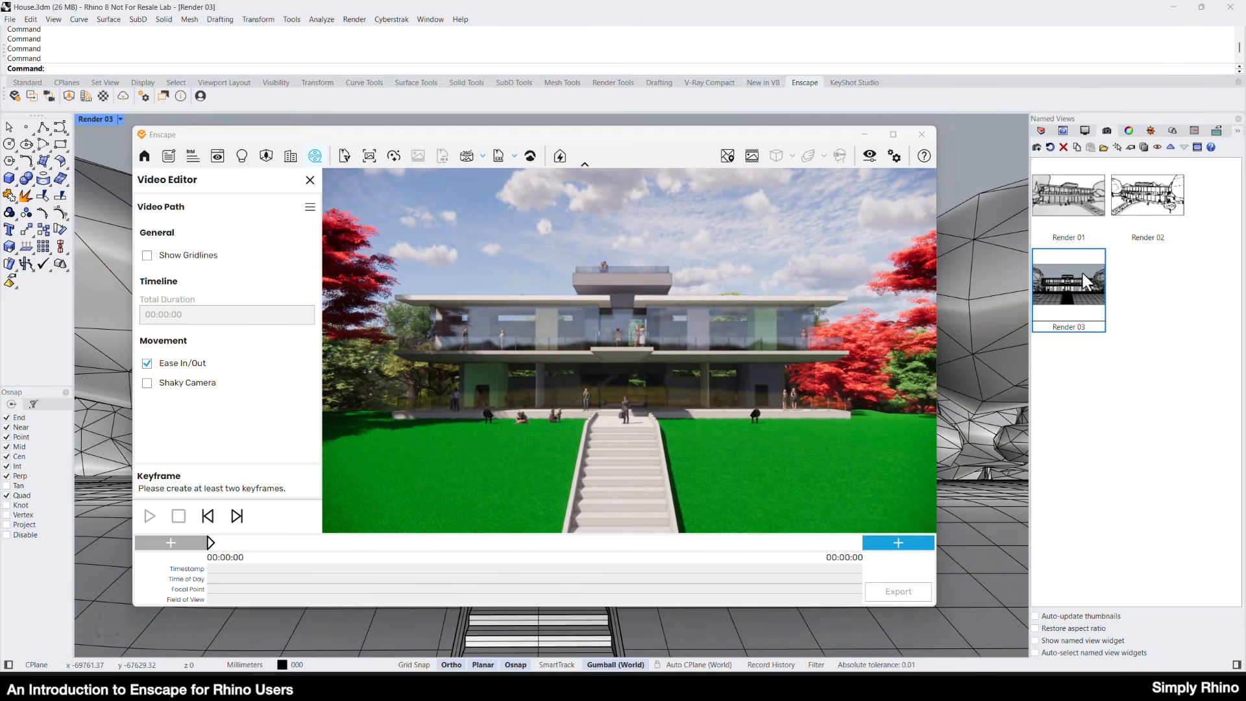
{"action": "left_click", "coordinate": [898, 543]}
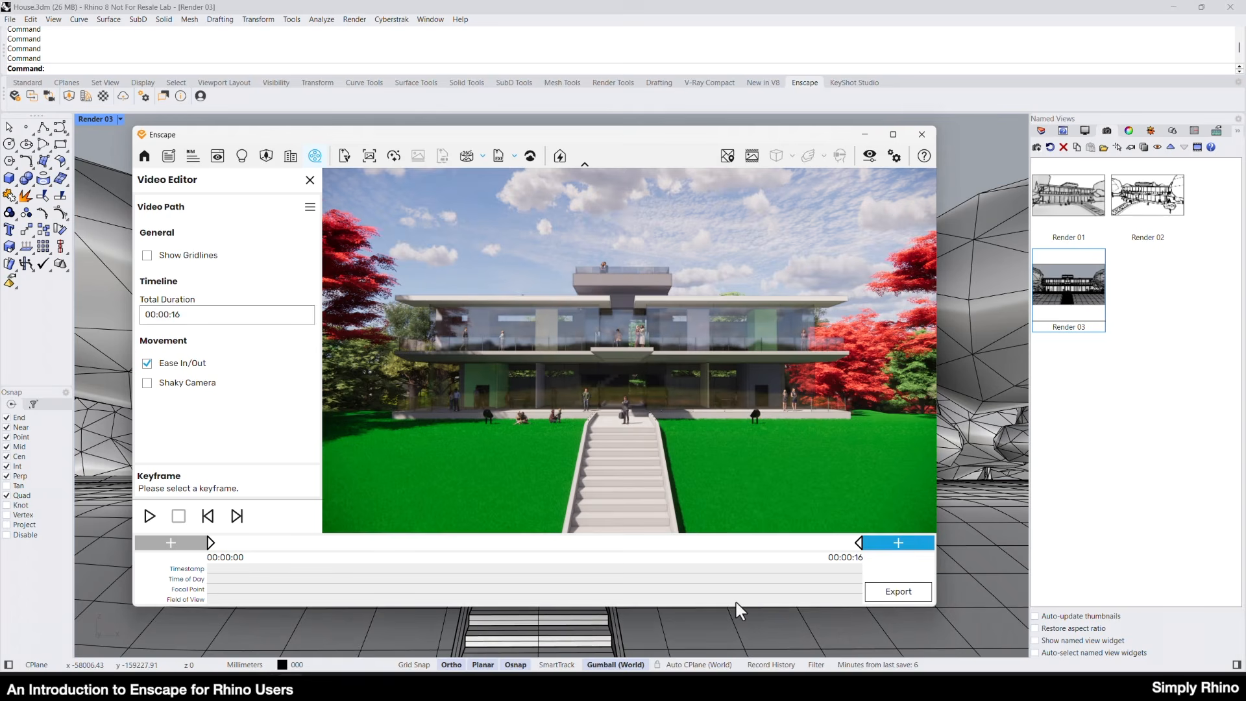
{"action": "double_click", "coordinate": [1166, 190]}
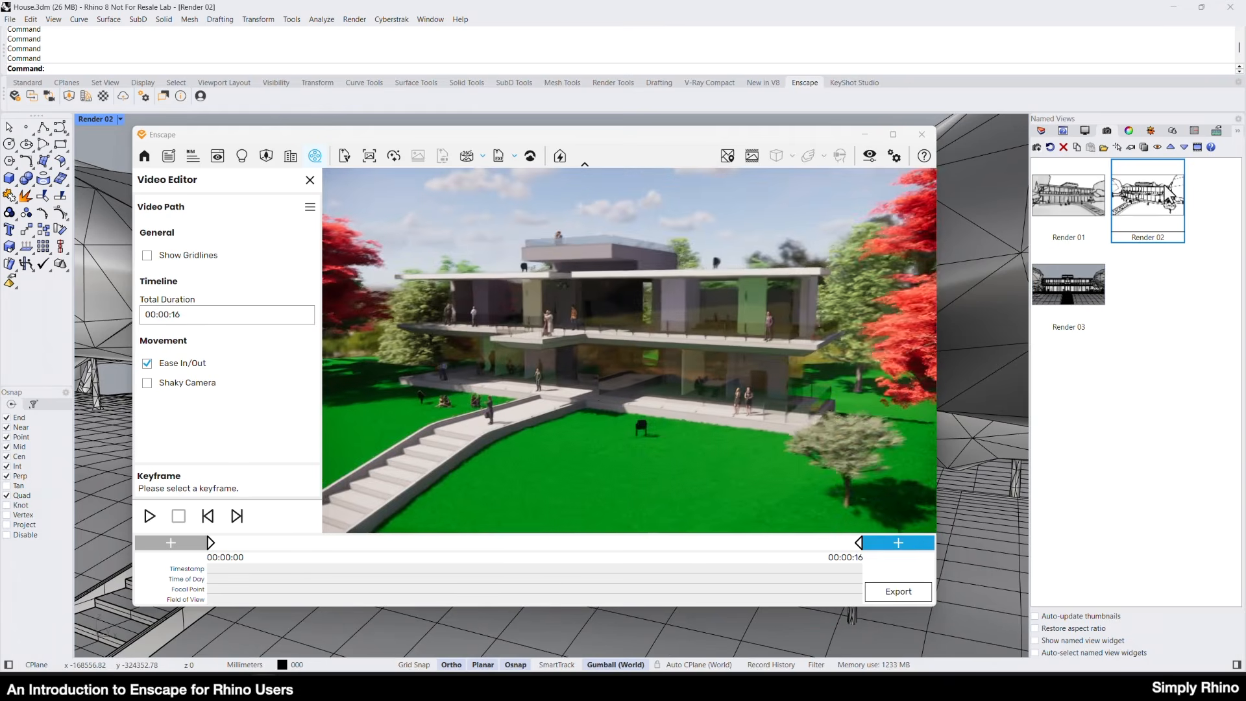
{"action": "left_click", "coordinate": [894, 543]}
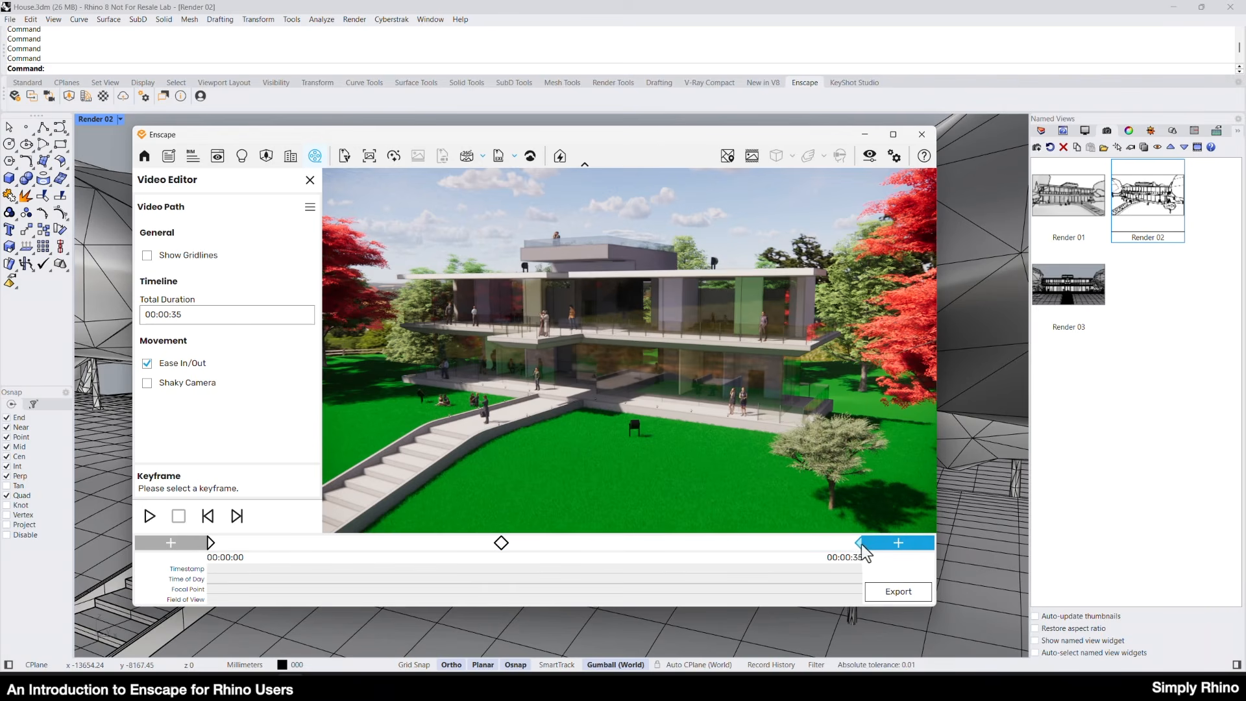
Set the video path's total duration to 40 seconds.
{"action": "left_click", "coordinate": [198, 315]}
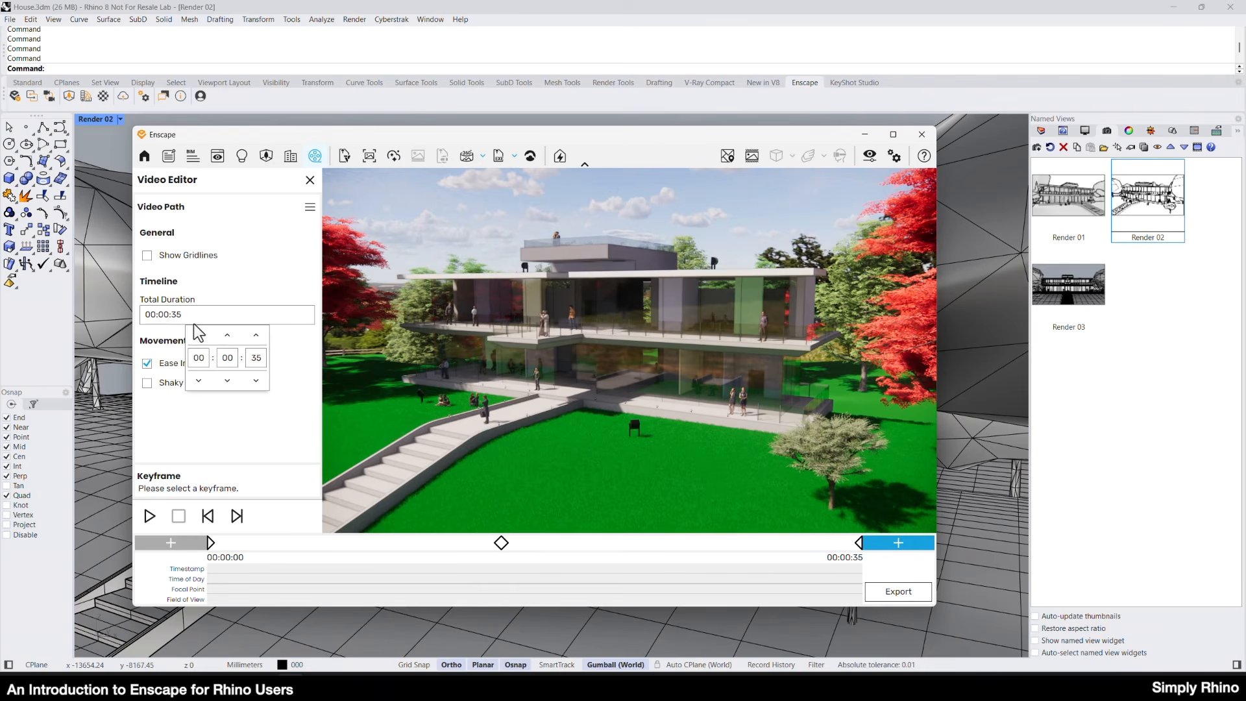
{"action": "left_click", "coordinate": [250, 358]}
{"action": "left_click", "coordinate": [288, 346]}
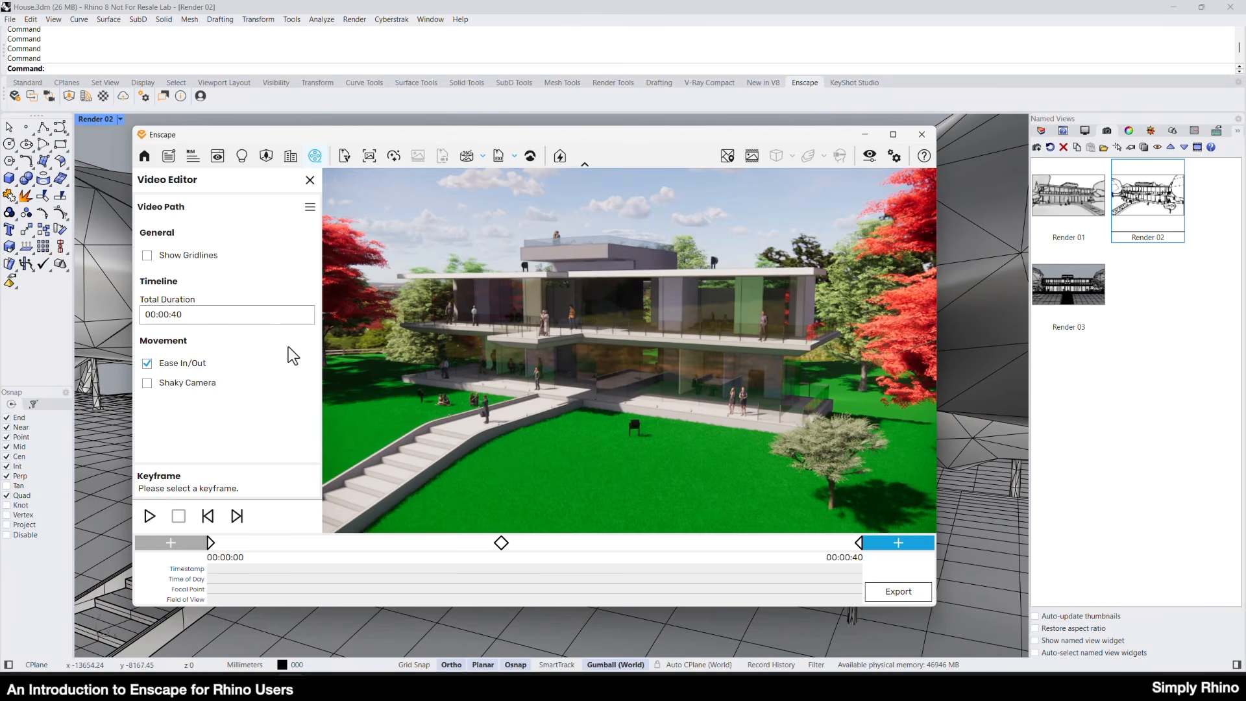
Enable the Time of Day (2:00 PM) and Field of View (60°) overrides on all three keyframes and preview the video path.
{"action": "left_click", "coordinate": [209, 546]}
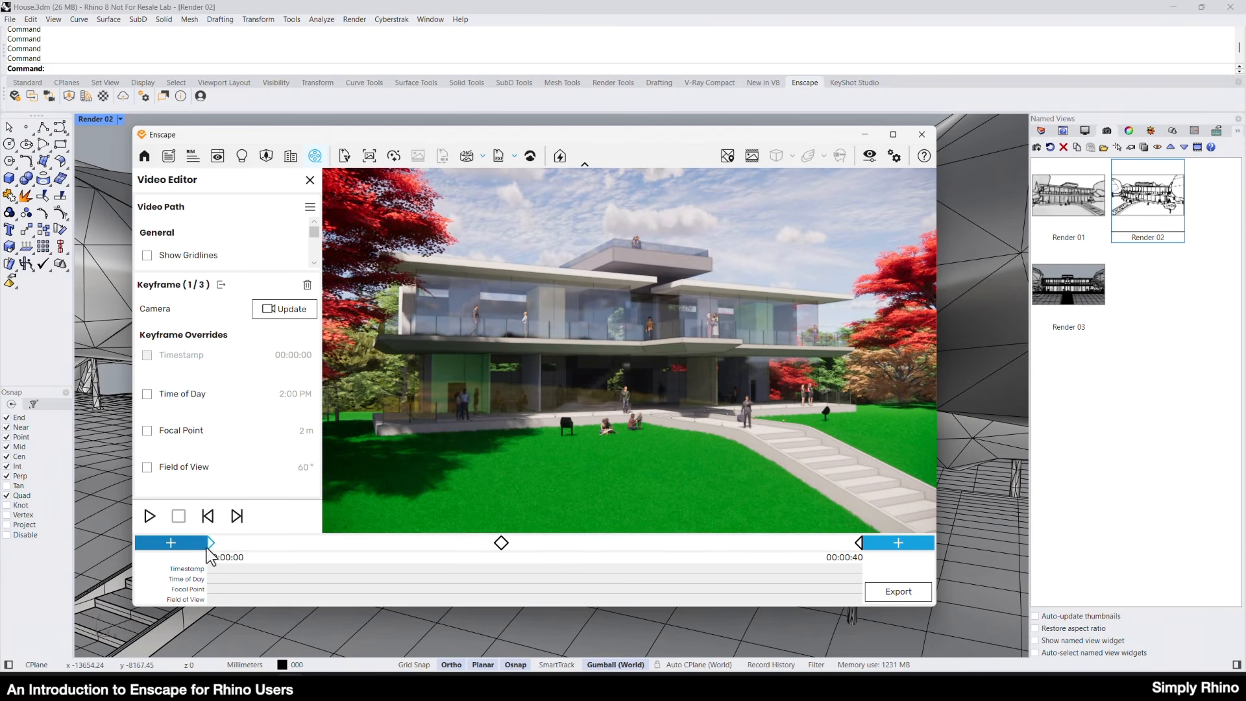
{"action": "left_click", "coordinate": [147, 394]}
{"action": "left_click", "coordinate": [147, 467]}
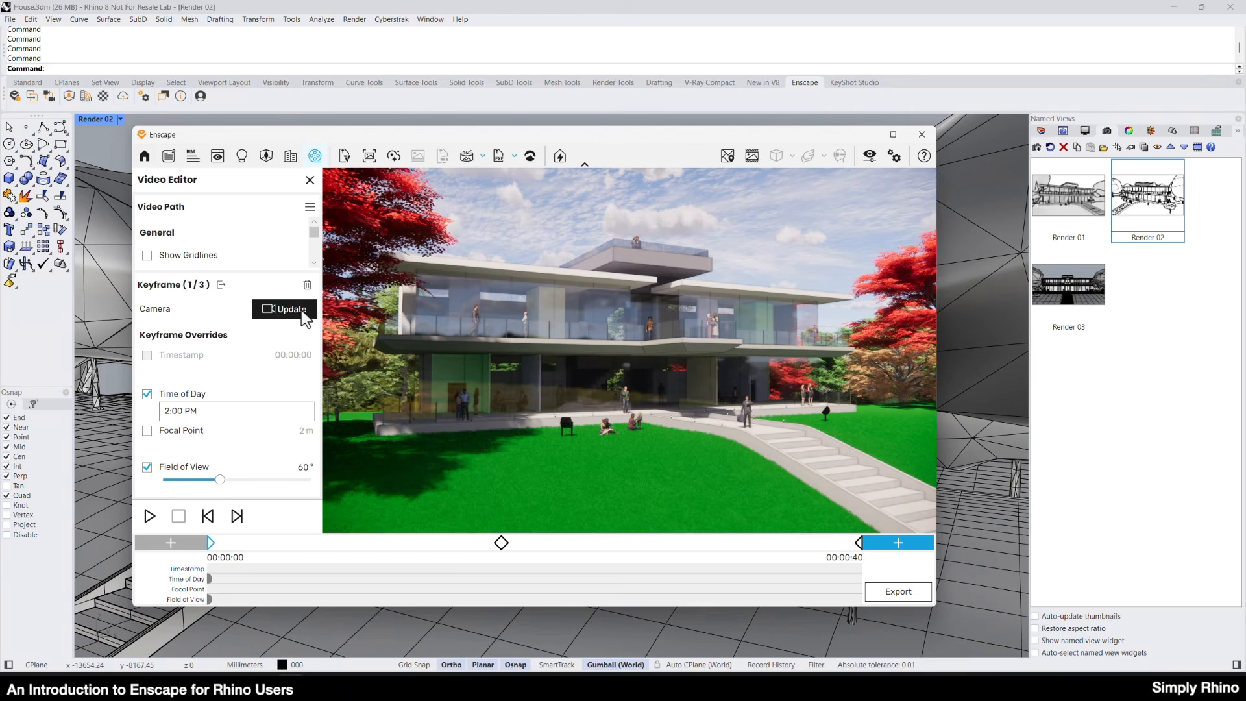
{"action": "left_click", "coordinate": [501, 543]}
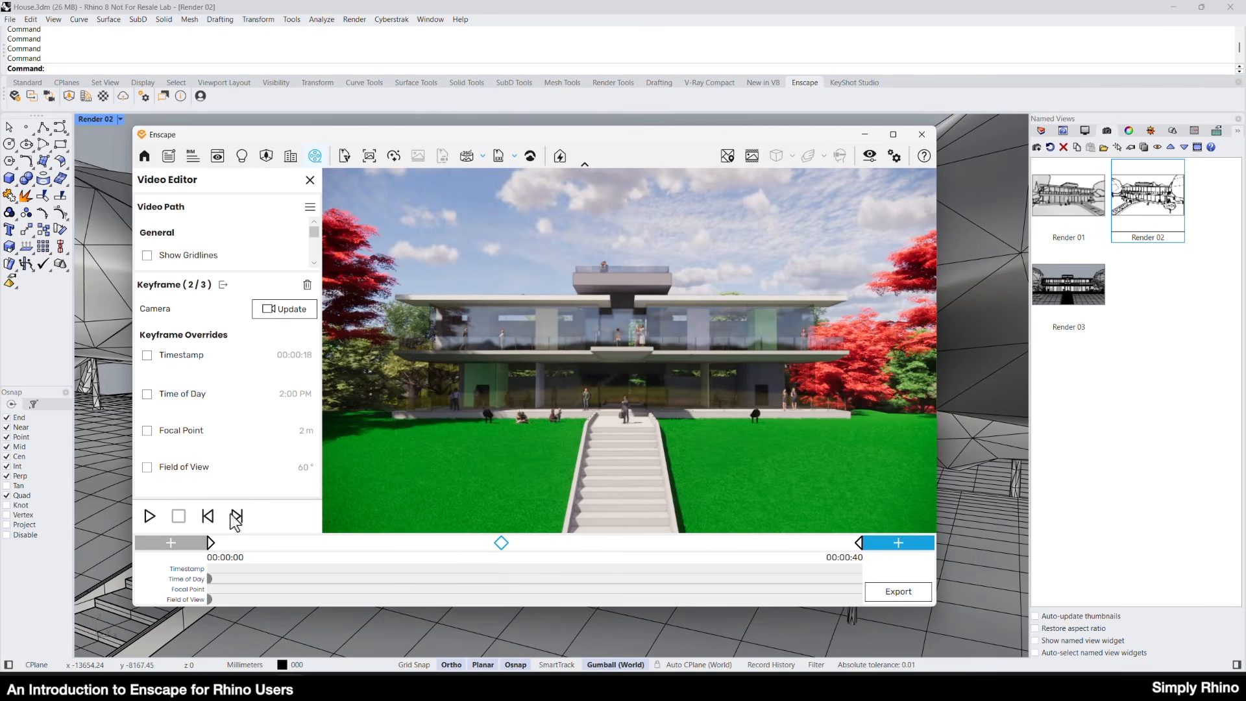
{"action": "left_click", "coordinate": [149, 394]}
{"action": "left_click", "coordinate": [147, 467]}
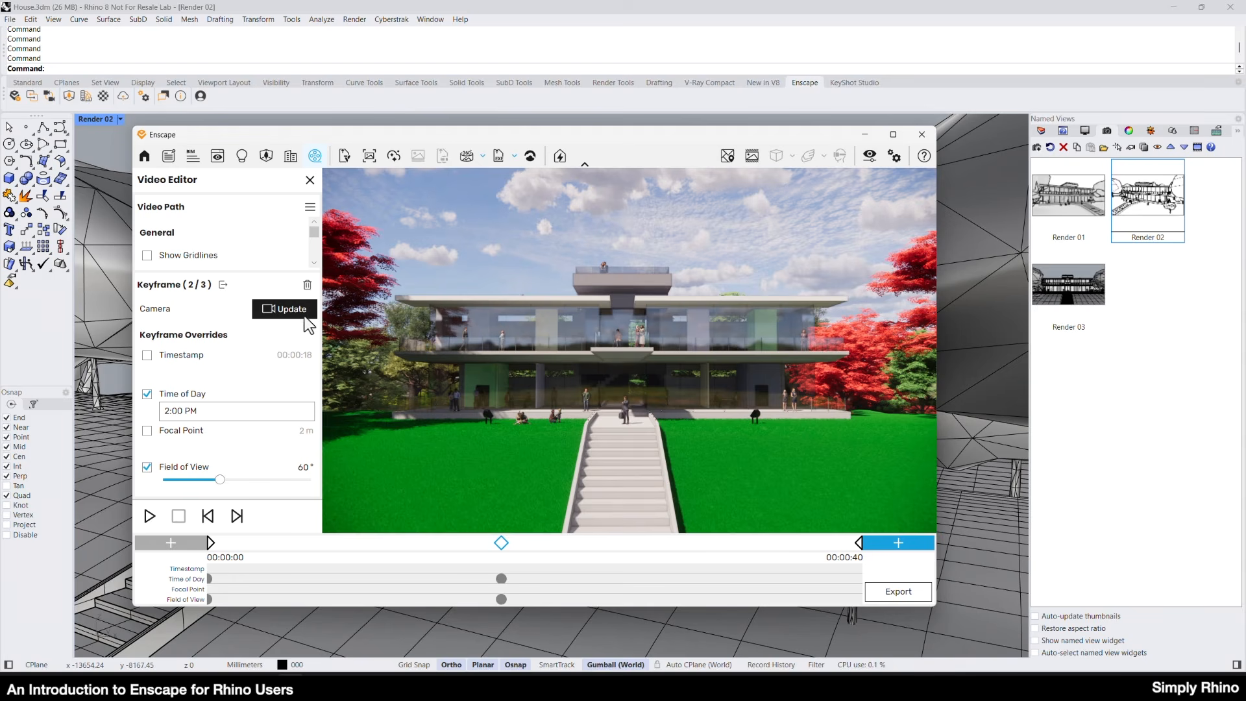
{"action": "left_click", "coordinate": [859, 547]}
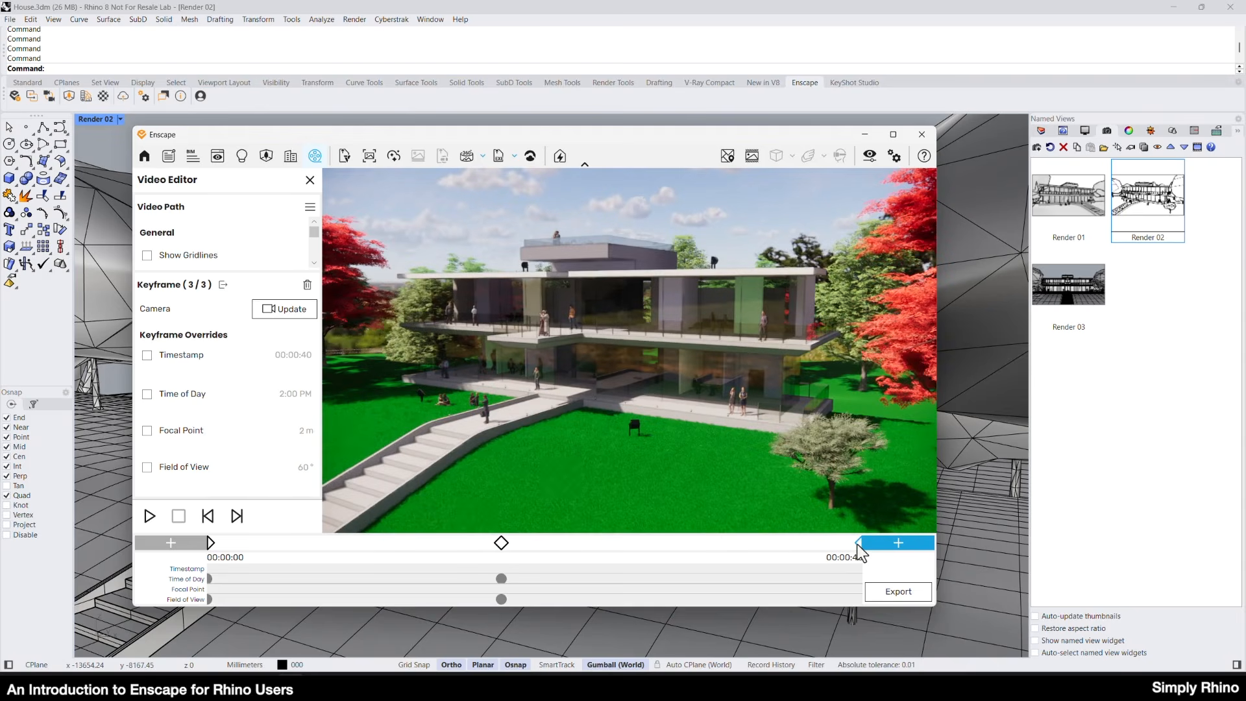
{"action": "left_click", "coordinate": [147, 394]}
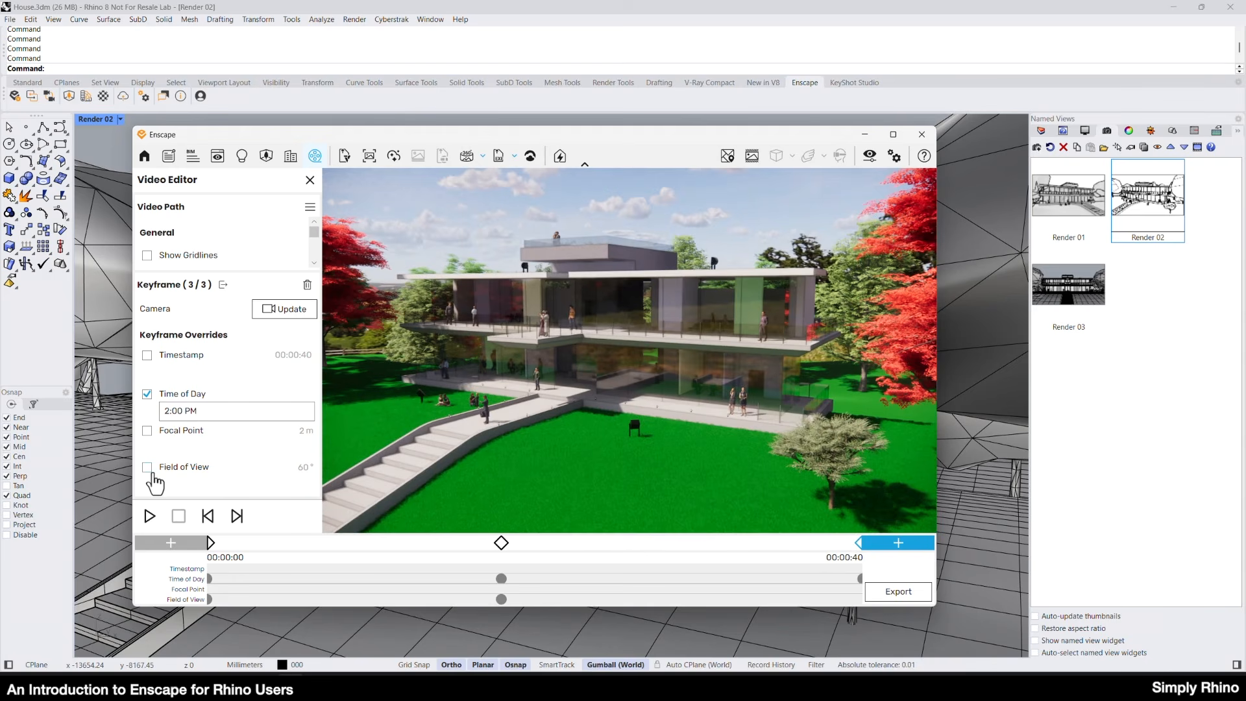
{"action": "left_click", "coordinate": [146, 467]}
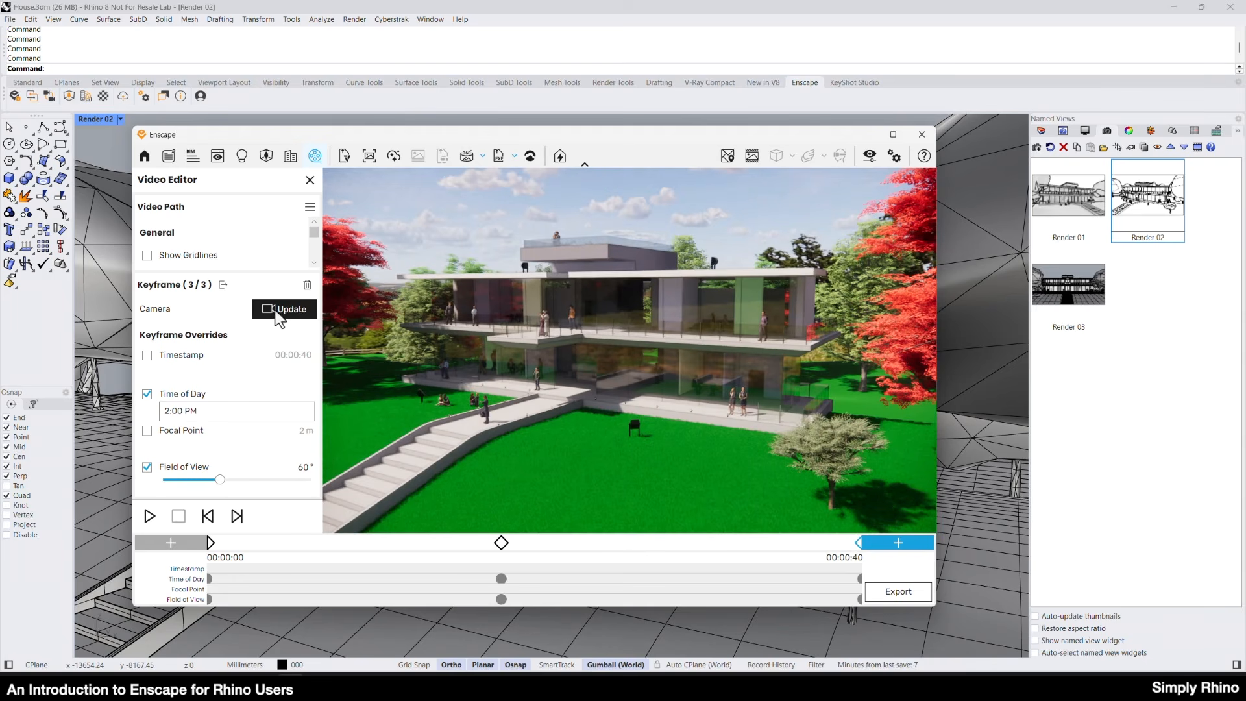
{"action": "left_click", "coordinate": [150, 516]}
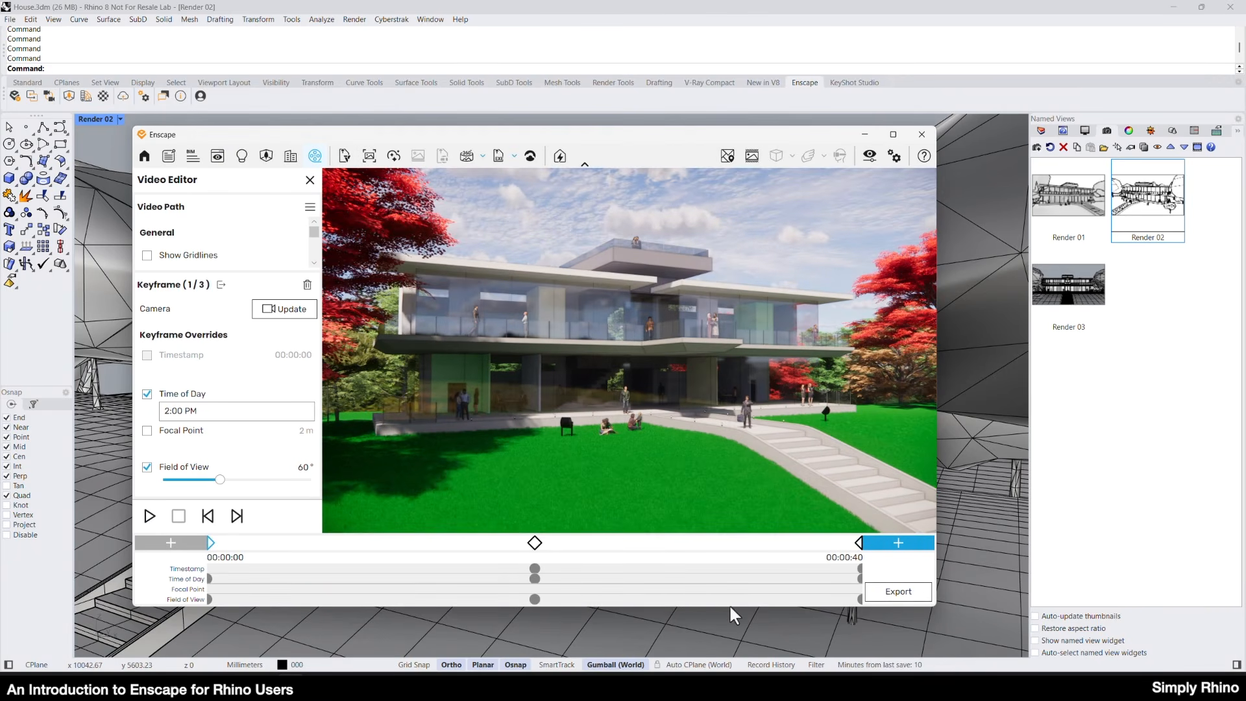
Open the video export settings and review the options for resolution, compression quality and frames per second.
{"action": "left_click", "coordinate": [893, 592]}
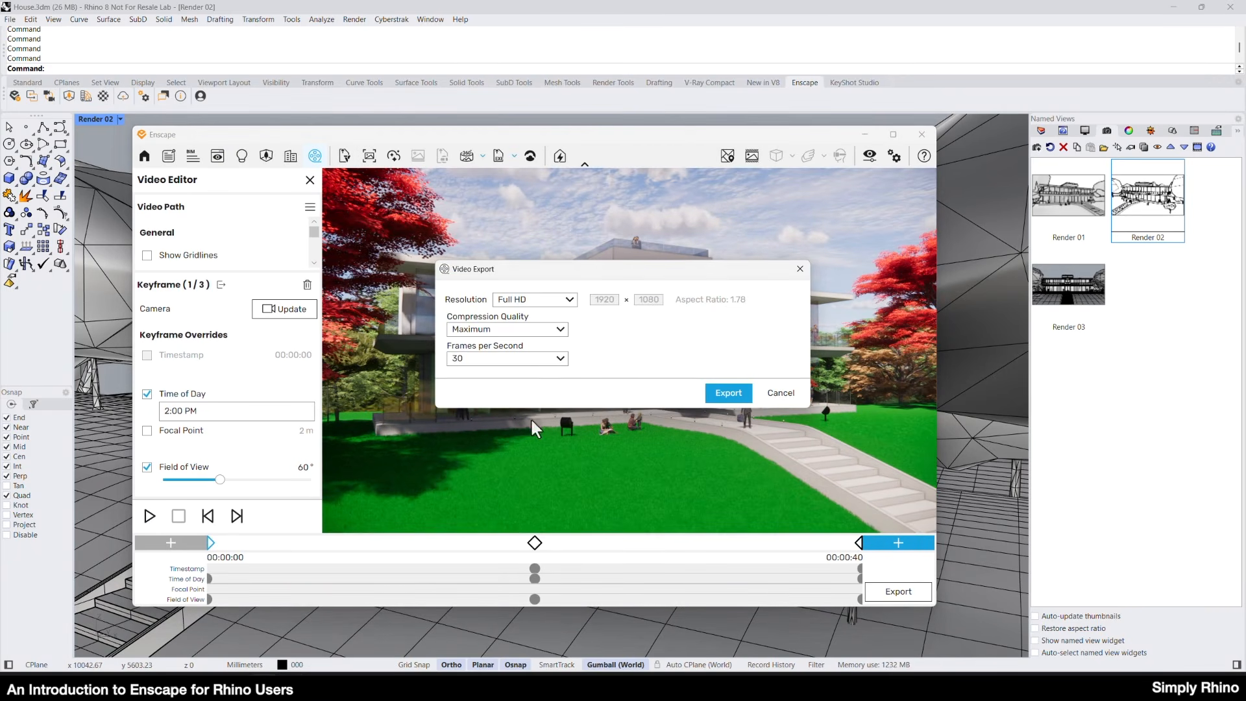
{"action": "left_click", "coordinate": [559, 300]}
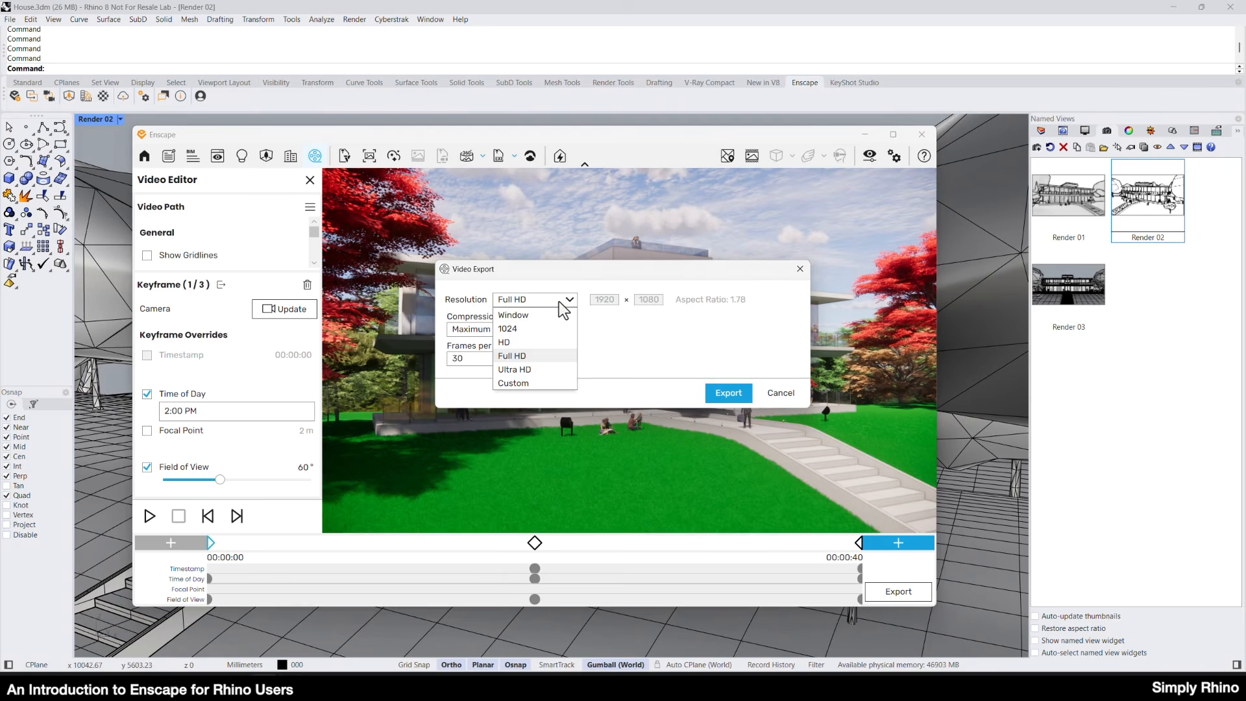
{"action": "left_click", "coordinate": [559, 302]}
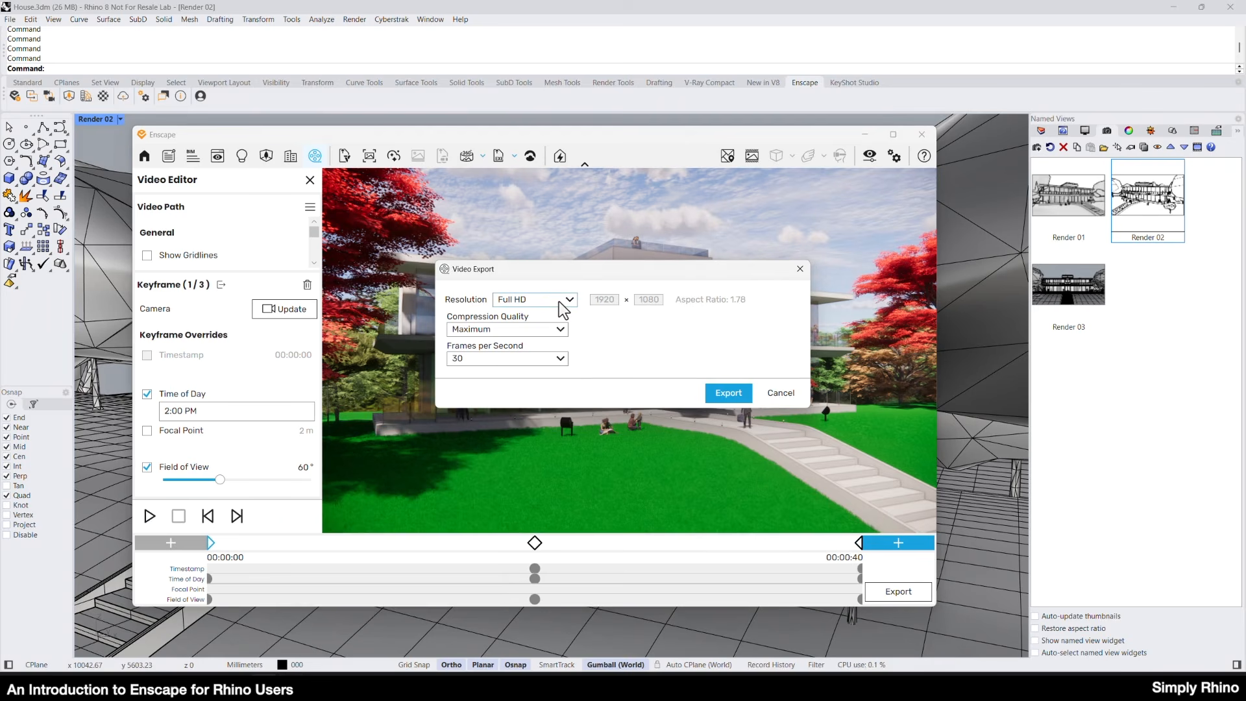
{"action": "mouse_move", "coordinate": [503, 334]}
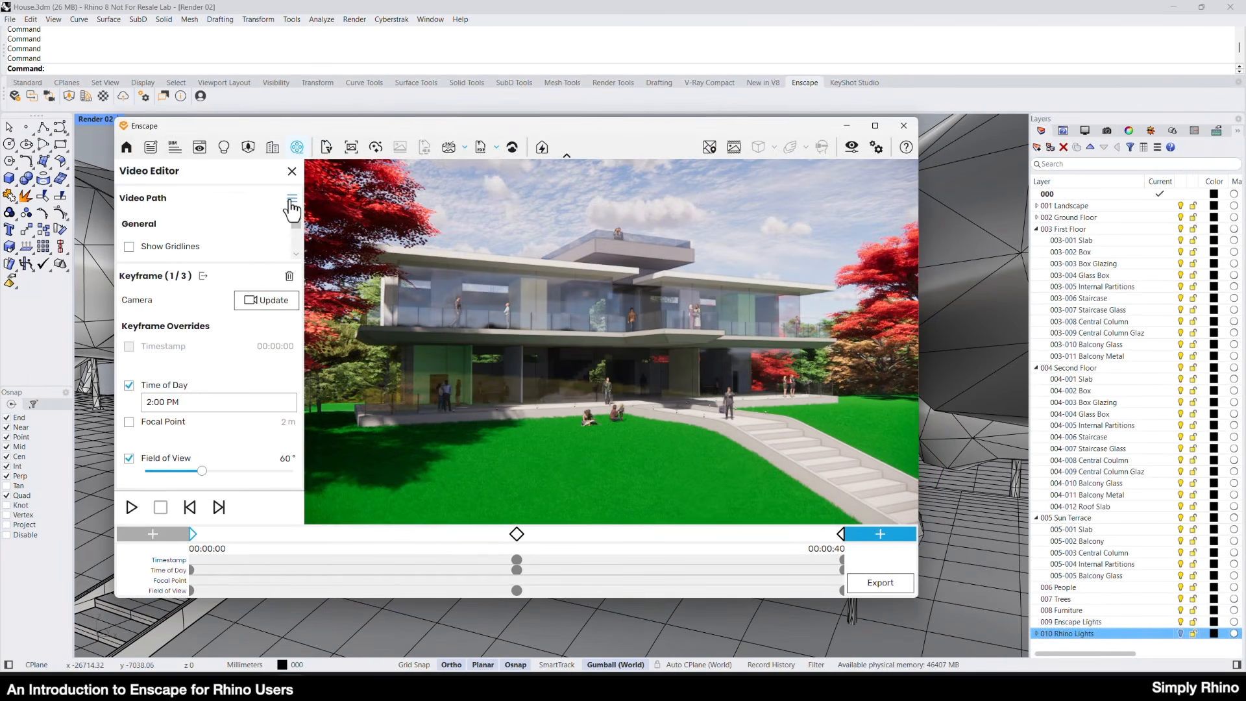
Close the Video Editor and set the Outlines to 0% in the Visual Settings.
{"action": "left_click", "coordinate": [291, 198]}
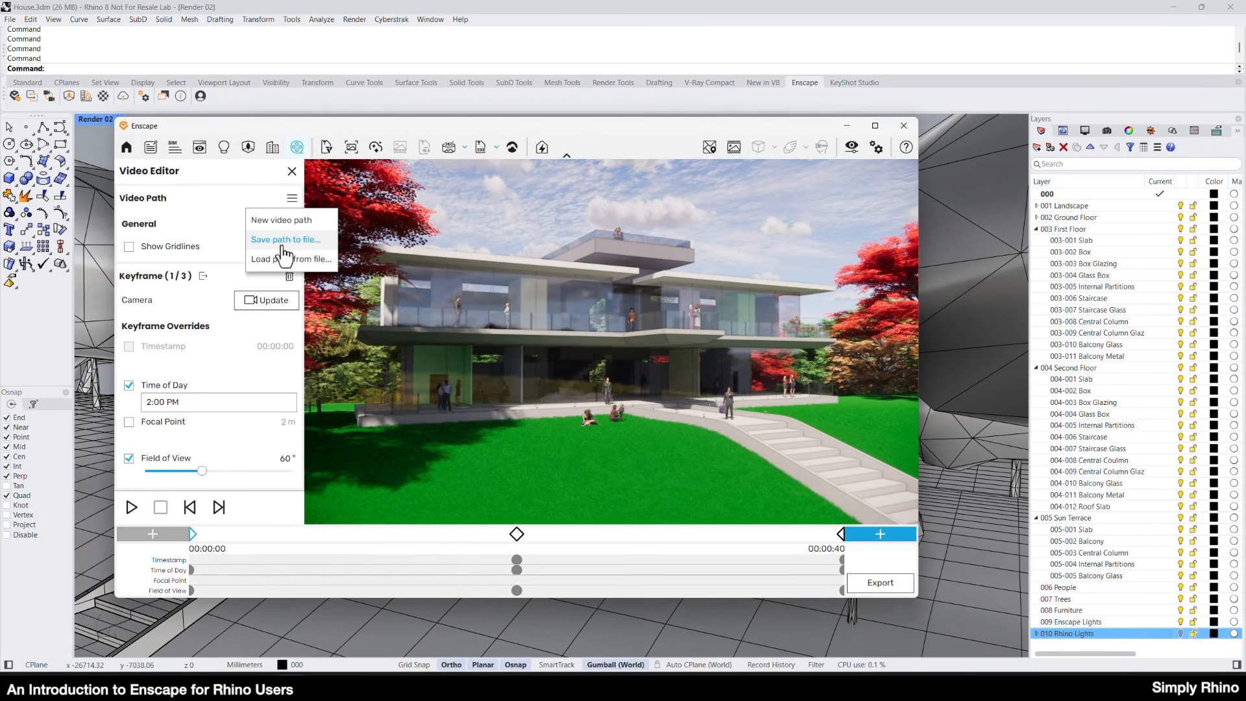
{"action": "left_click", "coordinate": [291, 171]}
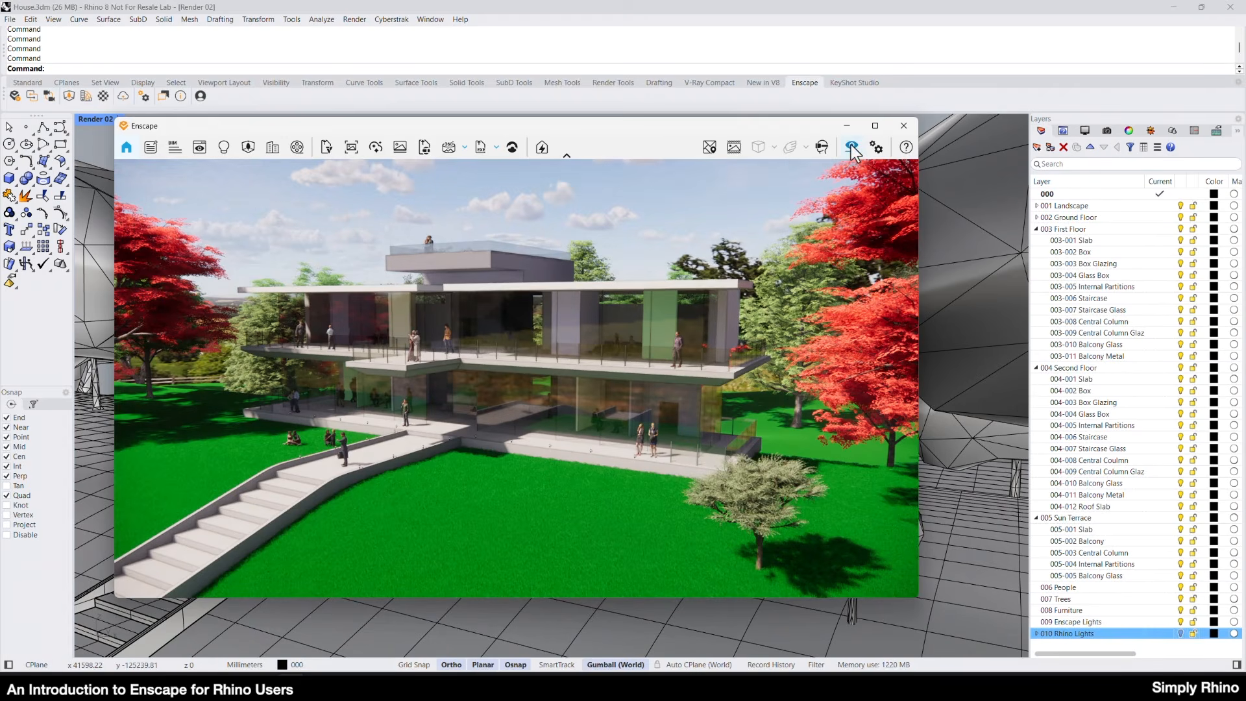
{"action": "left_click", "coordinate": [852, 147]}
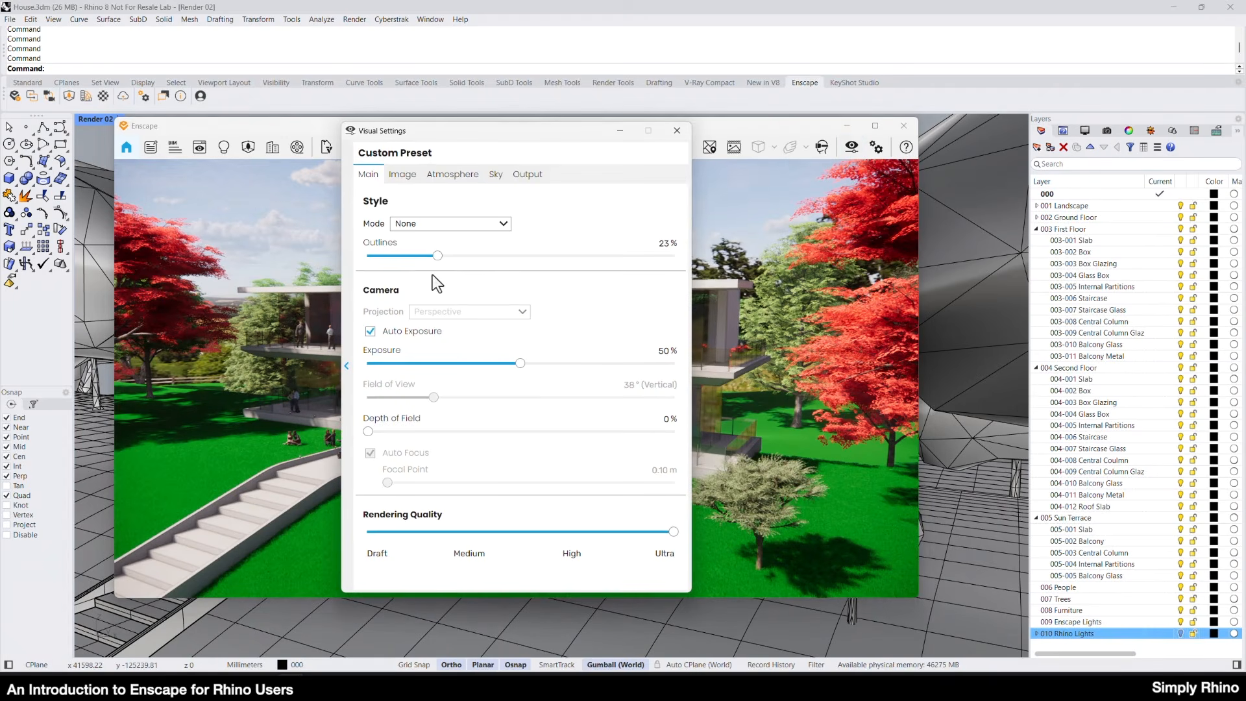
{"action": "left_click_drag", "start_coordinate": [438, 257], "coordinate": [340, 263]}
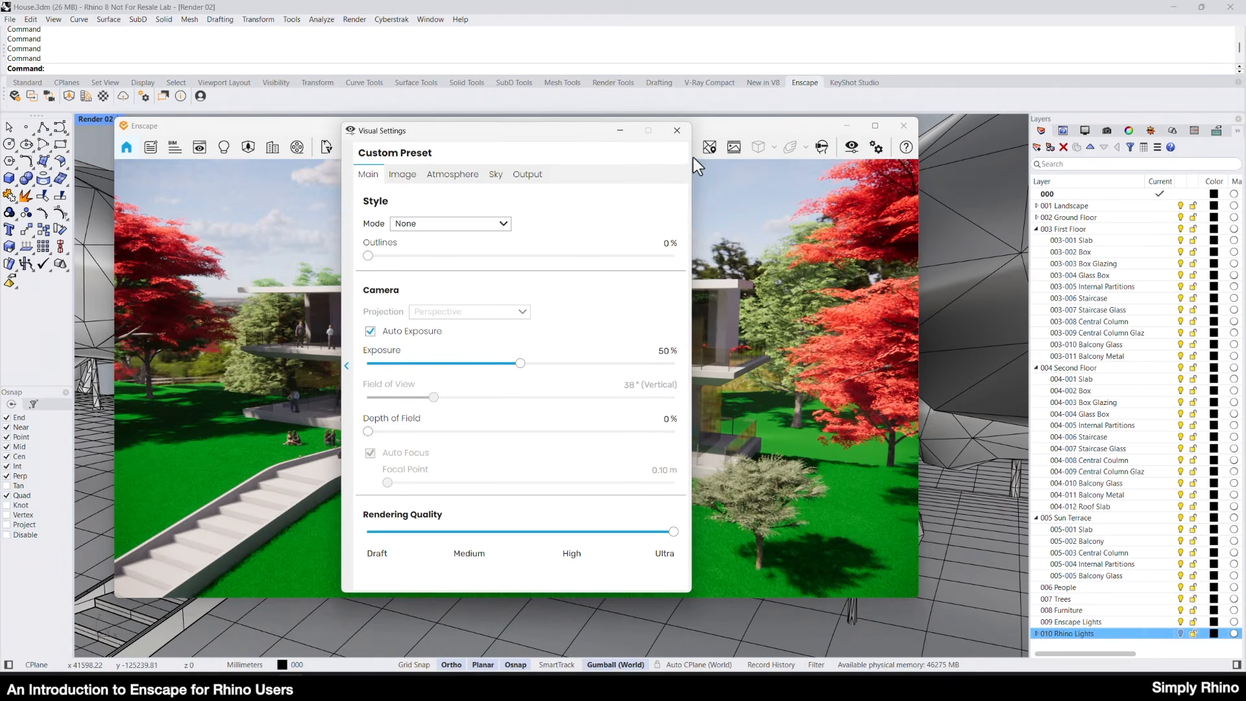
{"action": "left_click", "coordinate": [677, 131]}
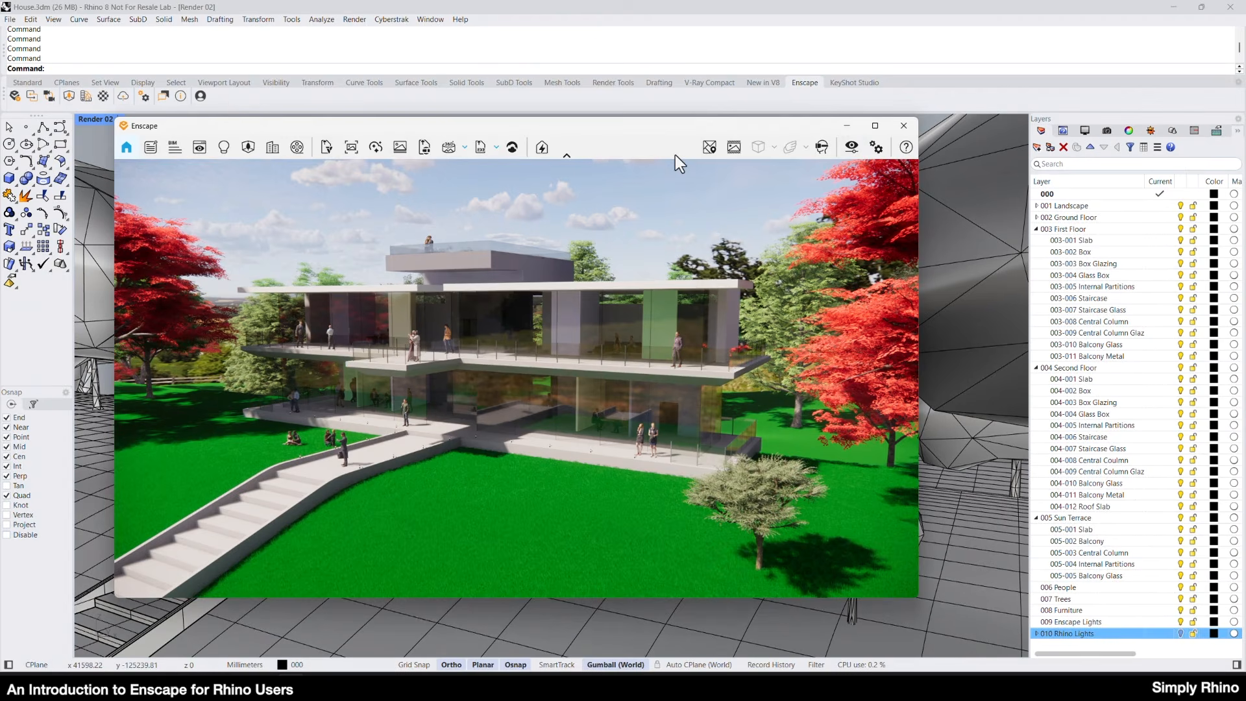
View the Lighting models in the Enscape Asset Library and set Rhino's sun time to about 20:35 for a night scene.
{"action": "left_click", "coordinate": [69, 96]}
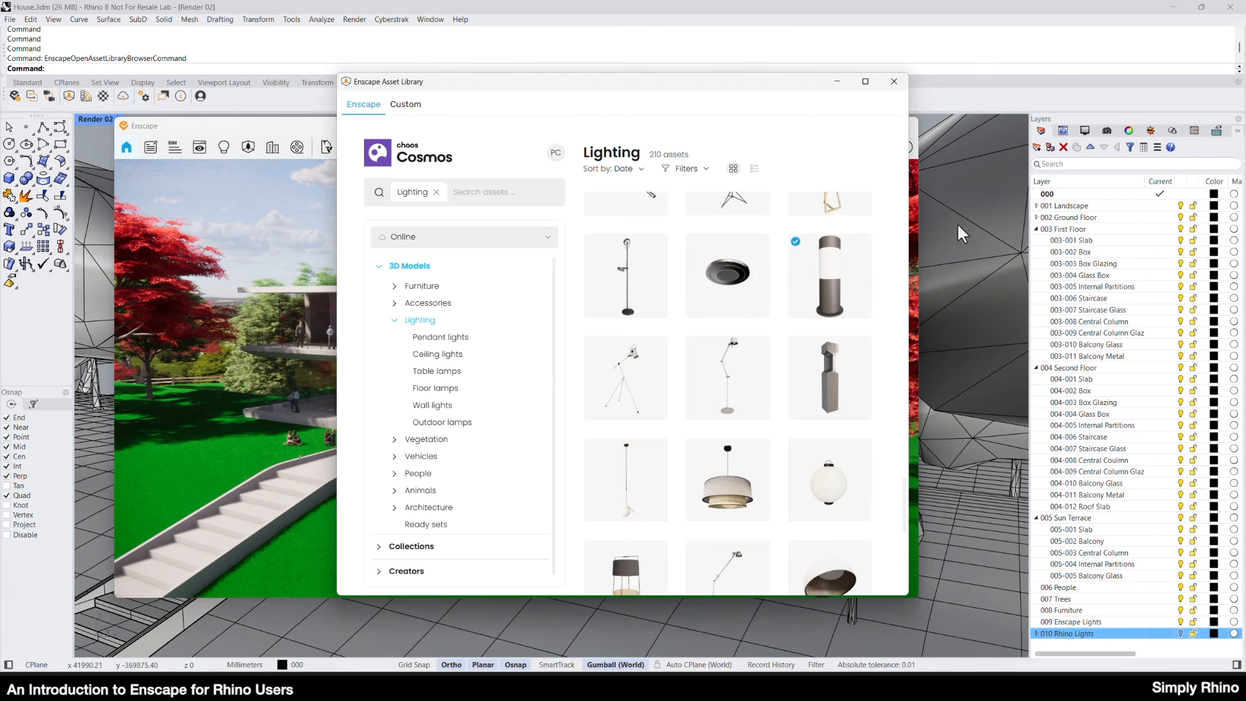
{"action": "left_click", "coordinate": [894, 83]}
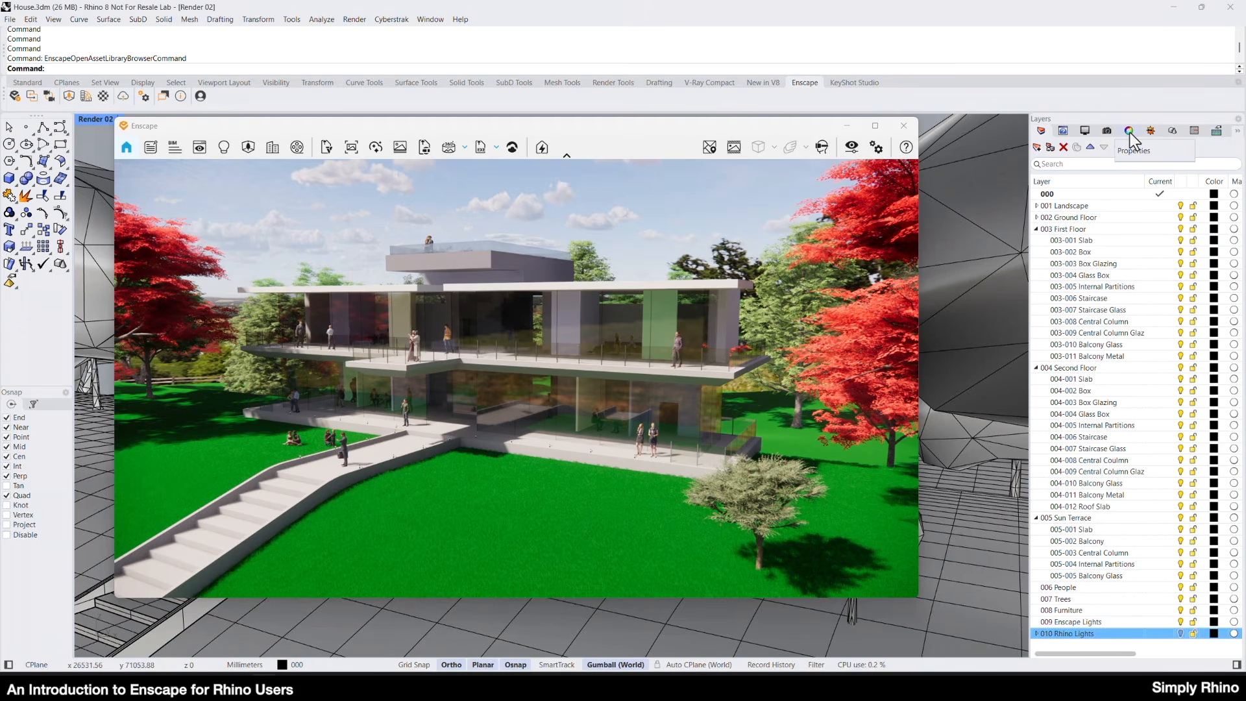
{"action": "left_click", "coordinate": [1153, 131]}
{"action": "left_click_drag", "start_coordinate": [1149, 338], "coordinate": [1202, 337]}
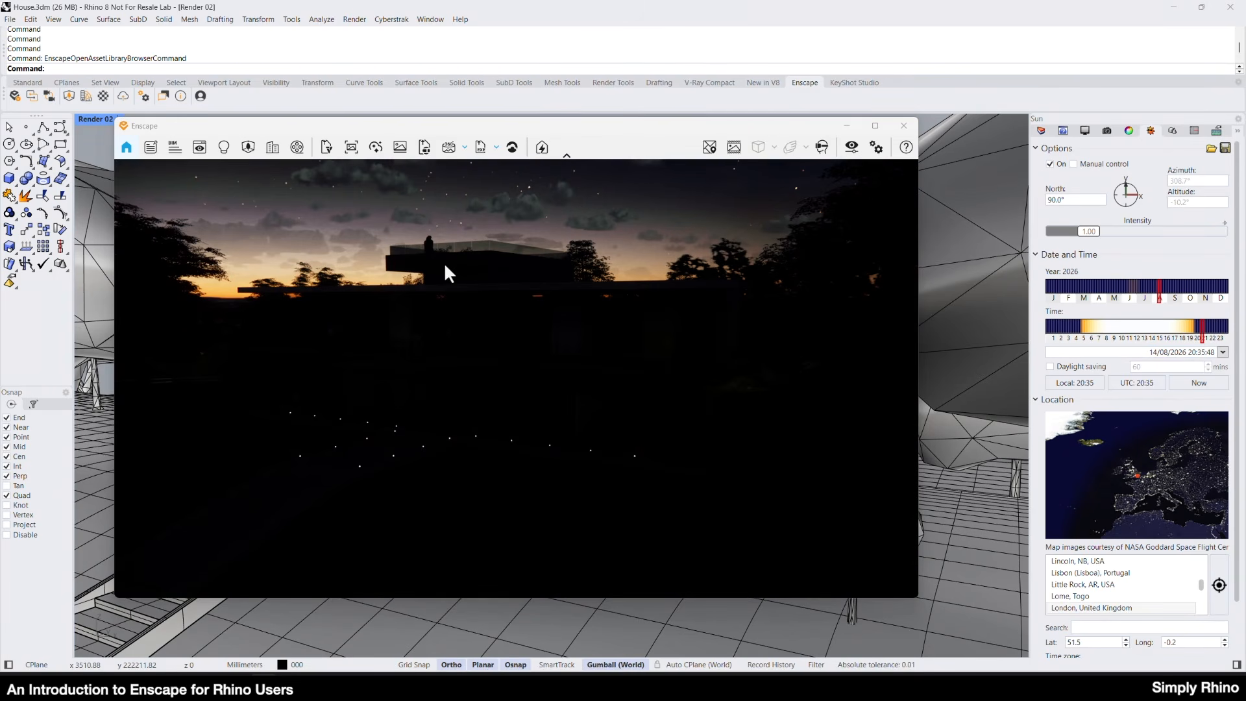
Turn on the 010 Rhino Lights layer and its First Floor, First Floor Stairs, Second Floor, Second Floor Stairs and Flood Lights sublayers.
{"action": "left_click", "coordinate": [1041, 131]}
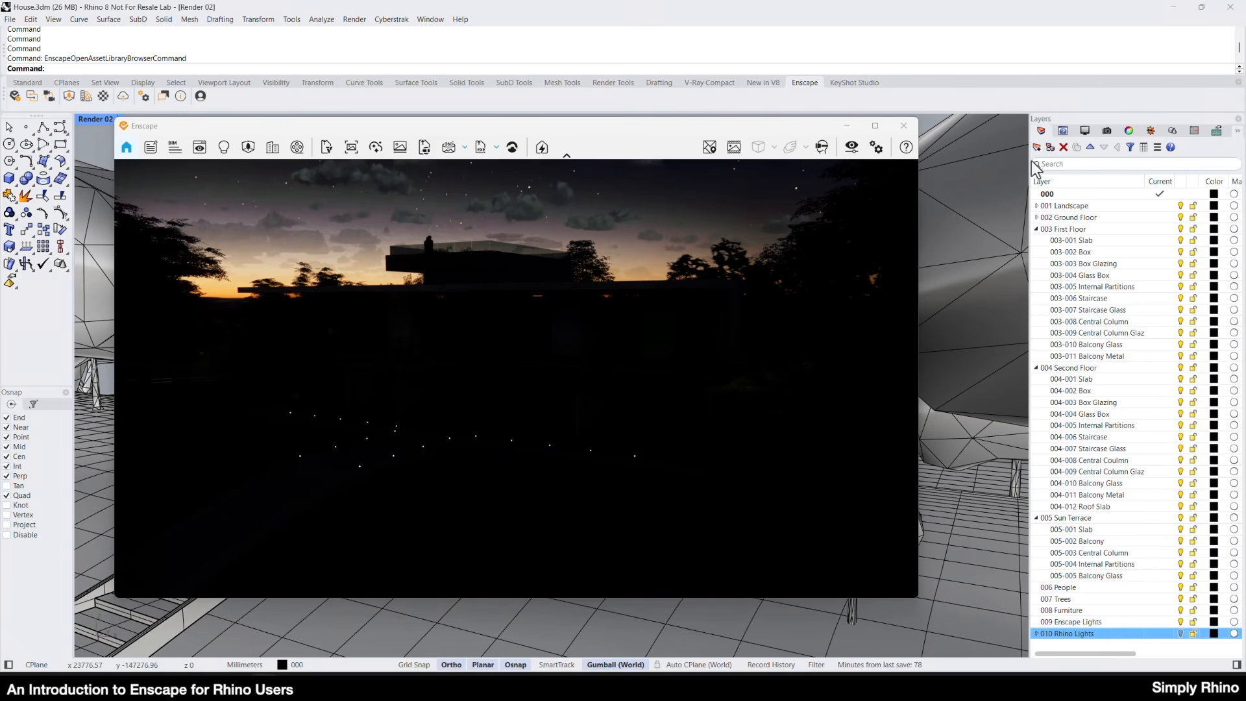
{"action": "left_click", "coordinate": [1036, 634]}
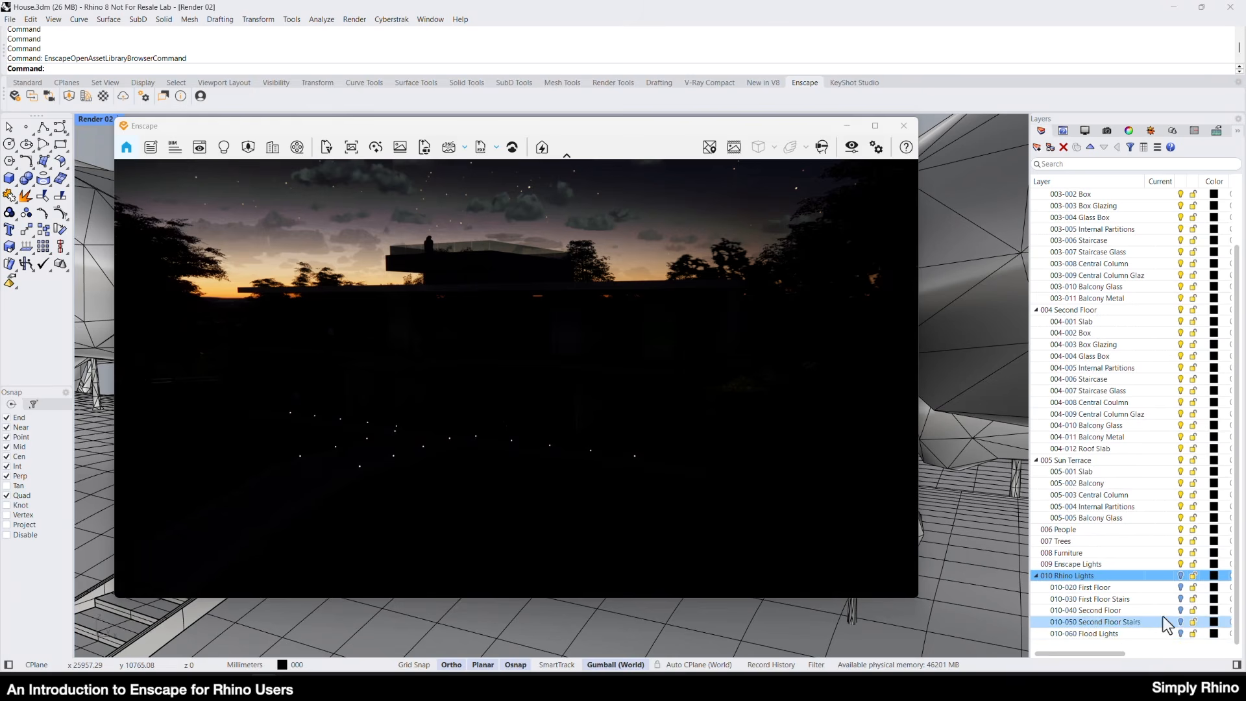
{"action": "left_click", "coordinate": [1182, 587]}
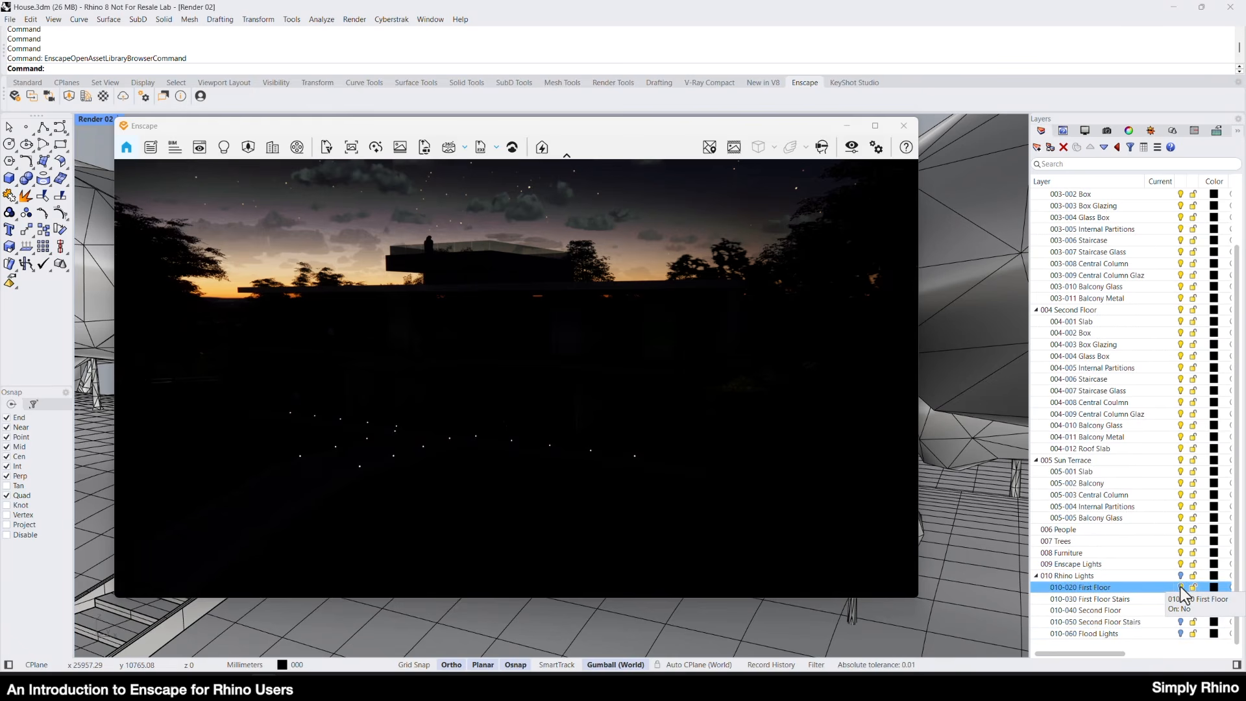
{"action": "left_click", "coordinate": [1181, 576]}
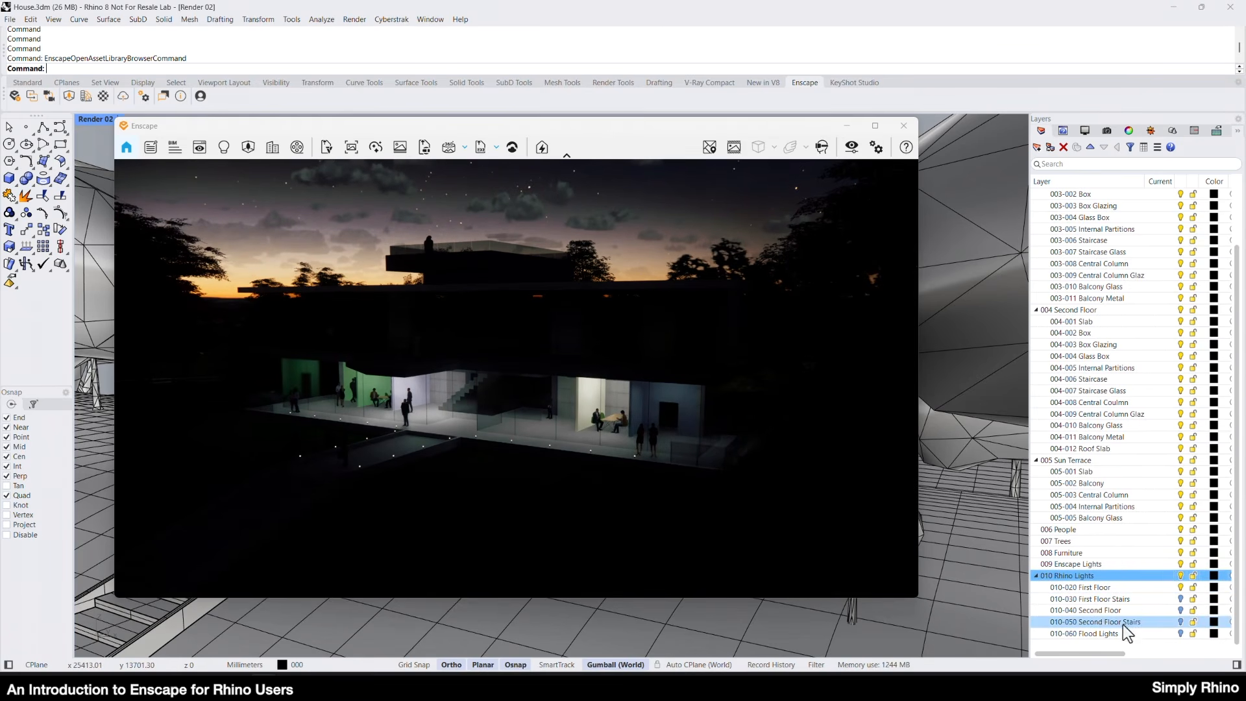
{"action": "left_click", "coordinate": [1182, 600]}
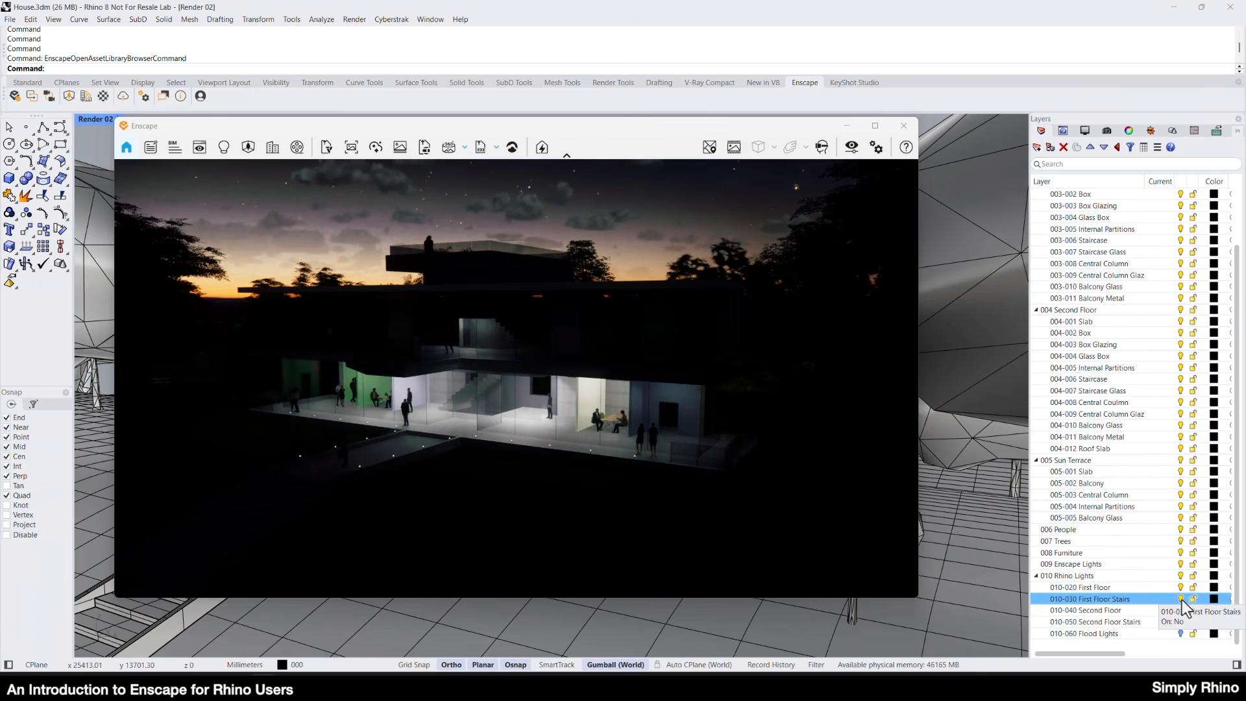
{"action": "left_click", "coordinate": [1183, 611]}
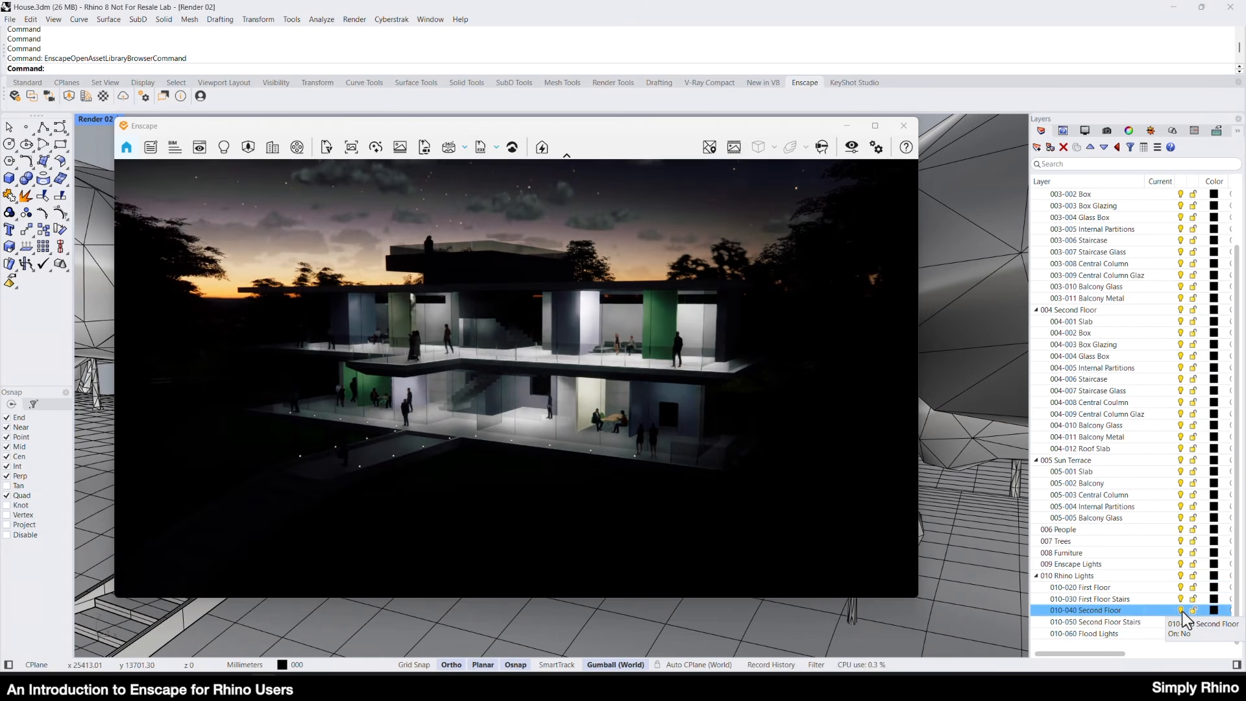
{"action": "left_click", "coordinate": [1180, 622]}
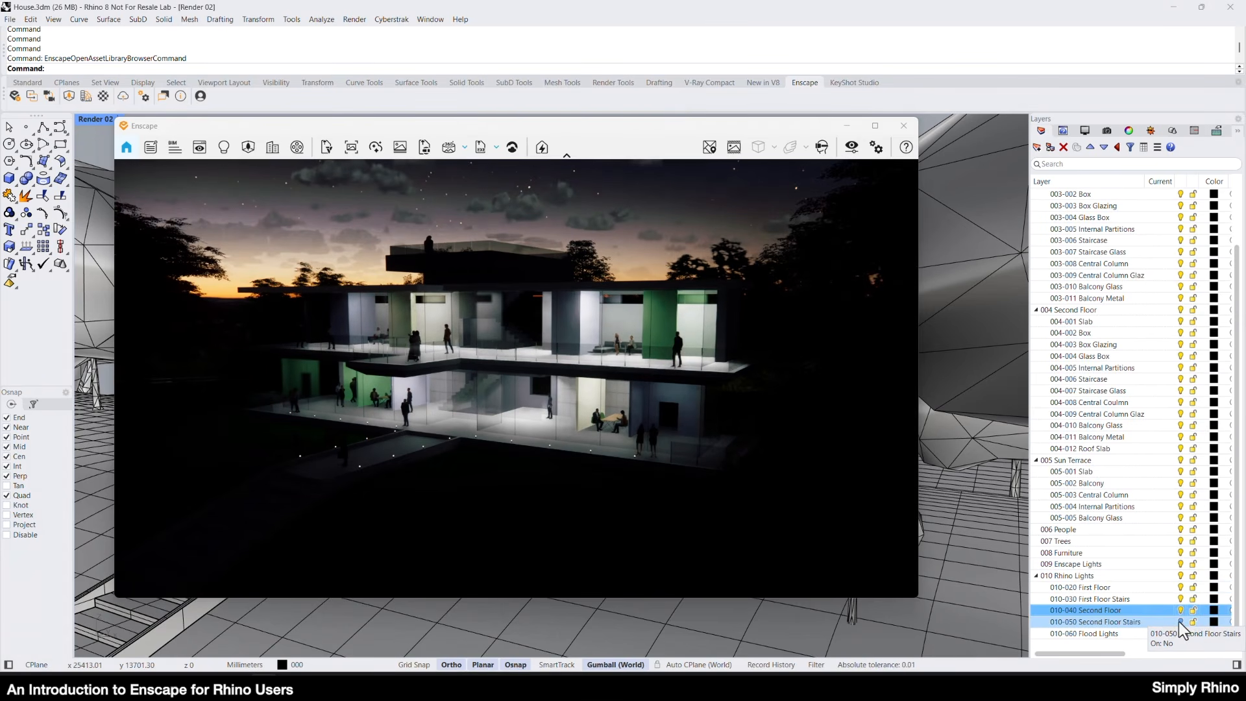
{"action": "left_click", "coordinate": [1178, 621]}
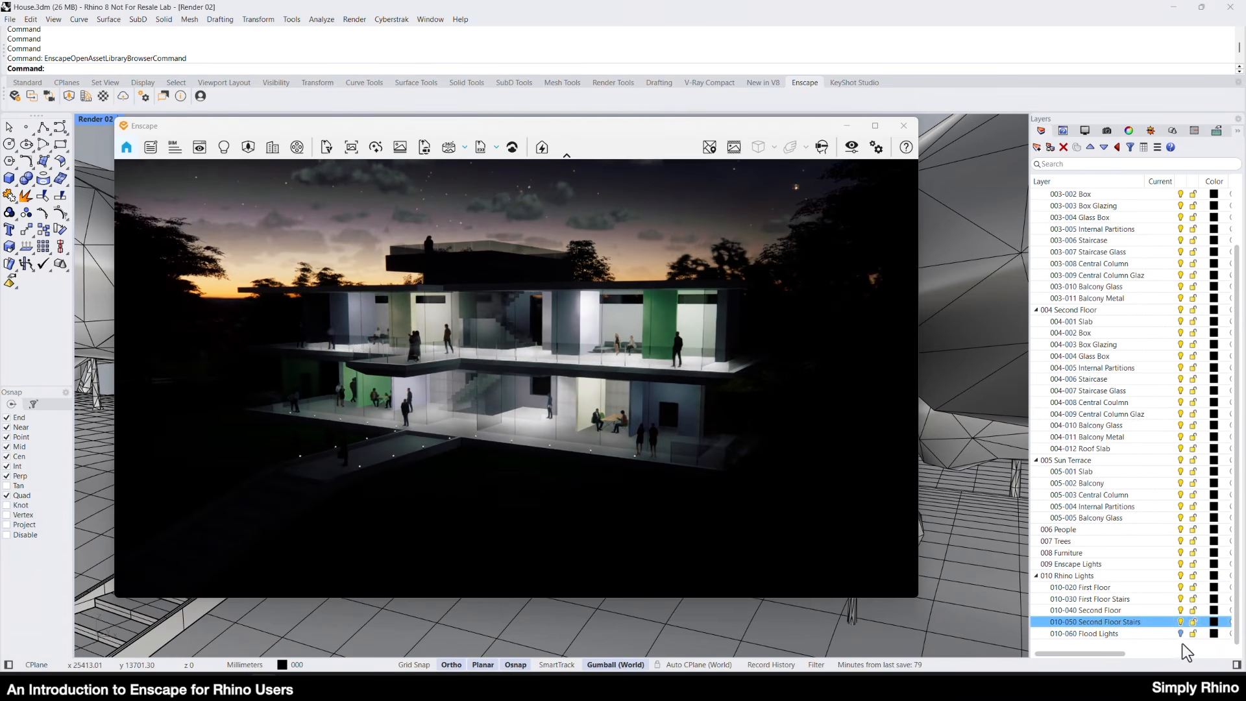
{"action": "left_click", "coordinate": [1181, 633]}
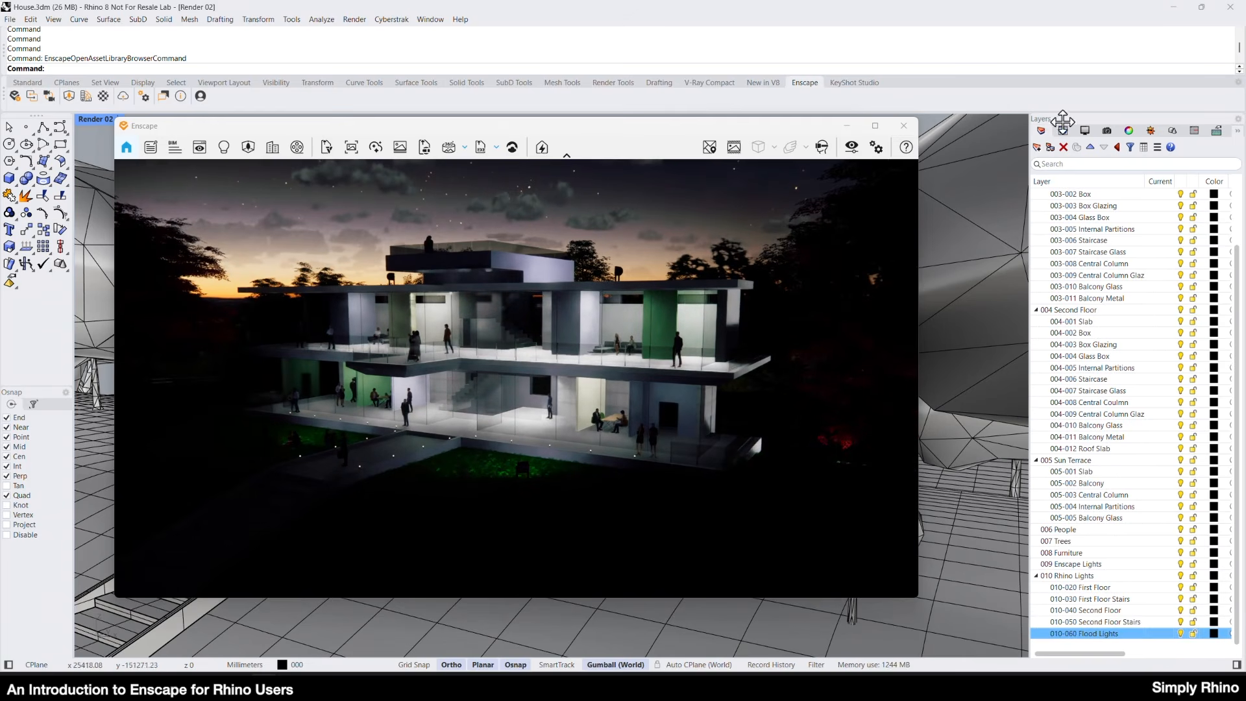
Move the sun time slightly earlier for a brighter dusk sky and restore the named view Render 03.
{"action": "left_click", "coordinate": [1151, 131]}
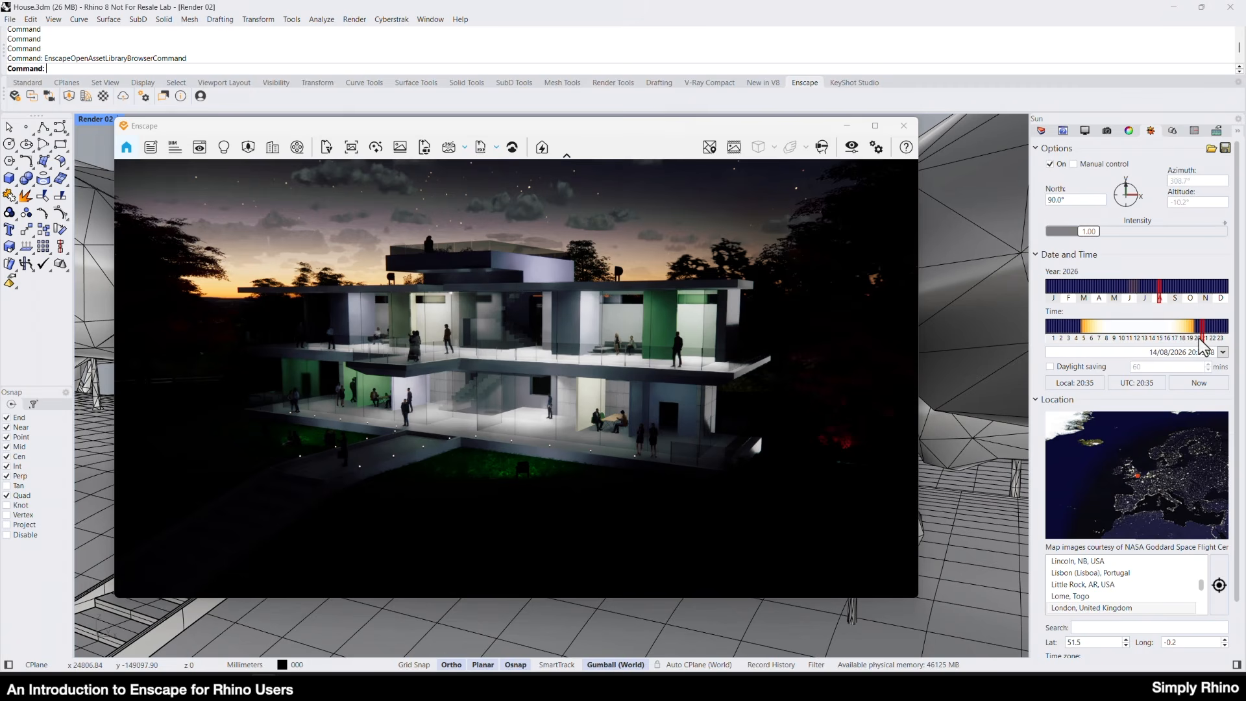
{"action": "left_click_drag", "start_coordinate": [1199, 338], "coordinate": [1178, 341]}
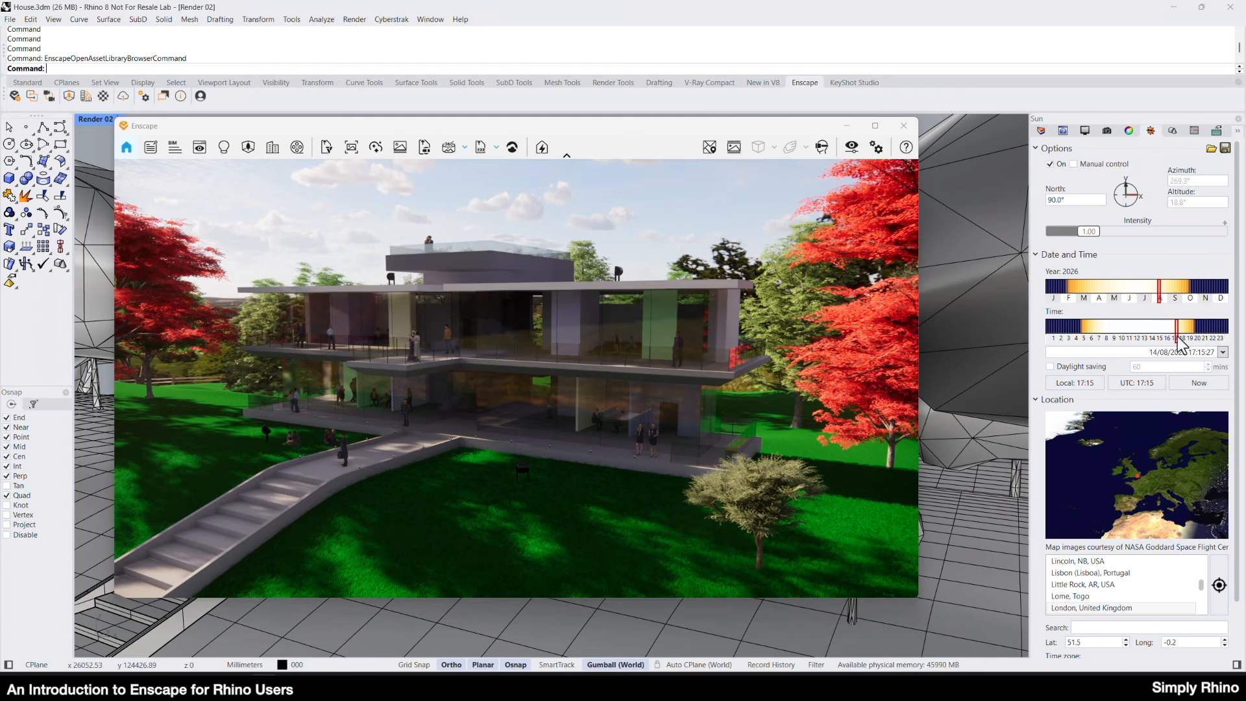
{"action": "left_click", "coordinate": [1108, 132]}
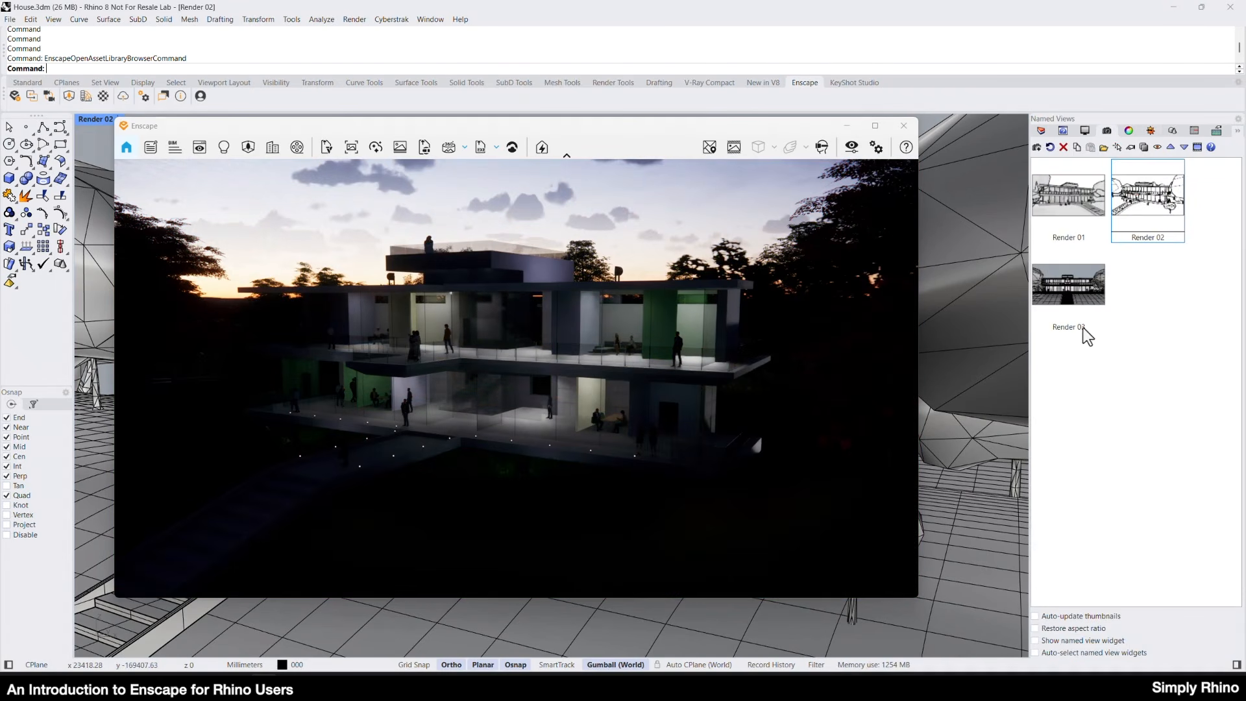
{"action": "double_click", "coordinate": [1070, 296]}
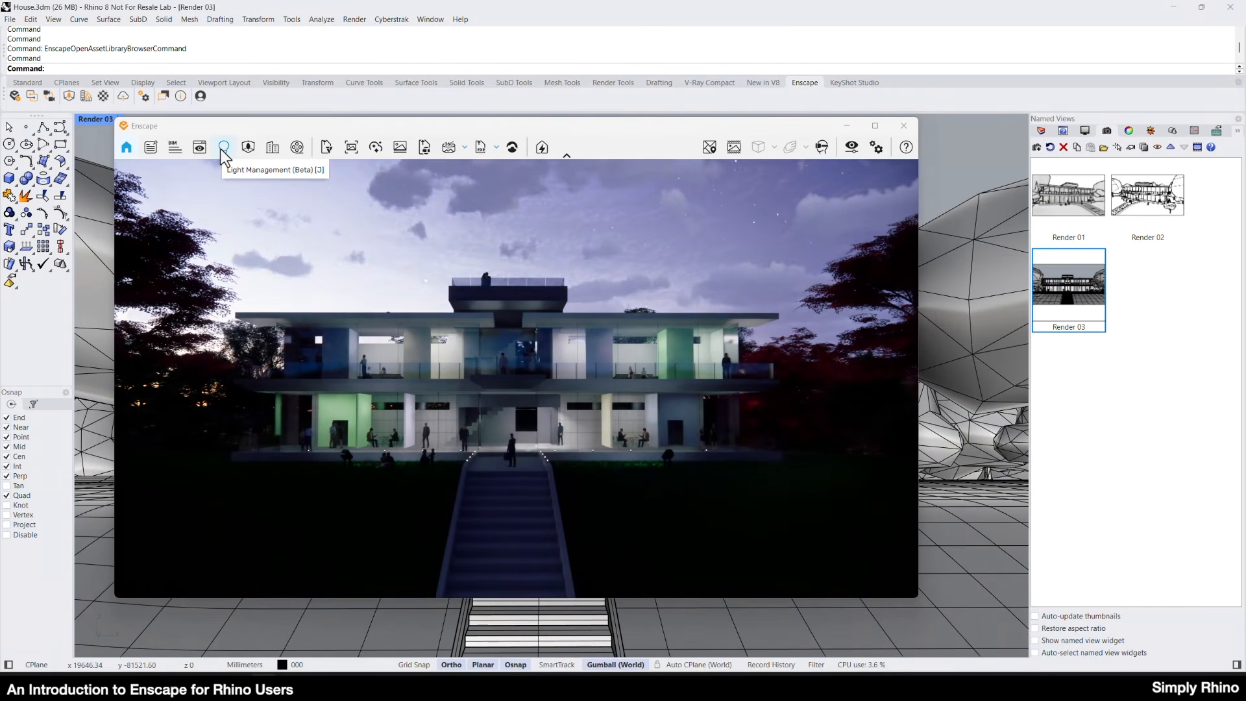
In Light Management, switch off the lights Rectangular 1171 and Rectangular 1163, and turn Rectangular 1171 back on.
{"action": "left_click", "coordinate": [222, 148]}
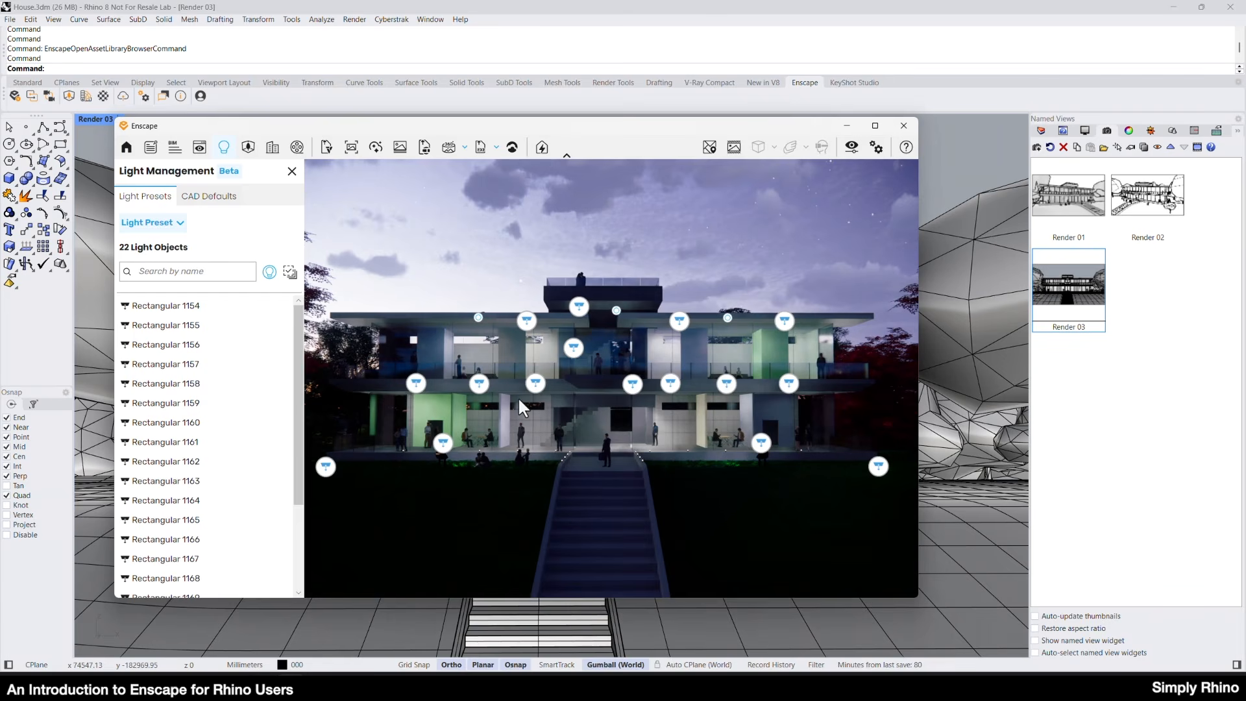
{"action": "left_click", "coordinate": [580, 307]}
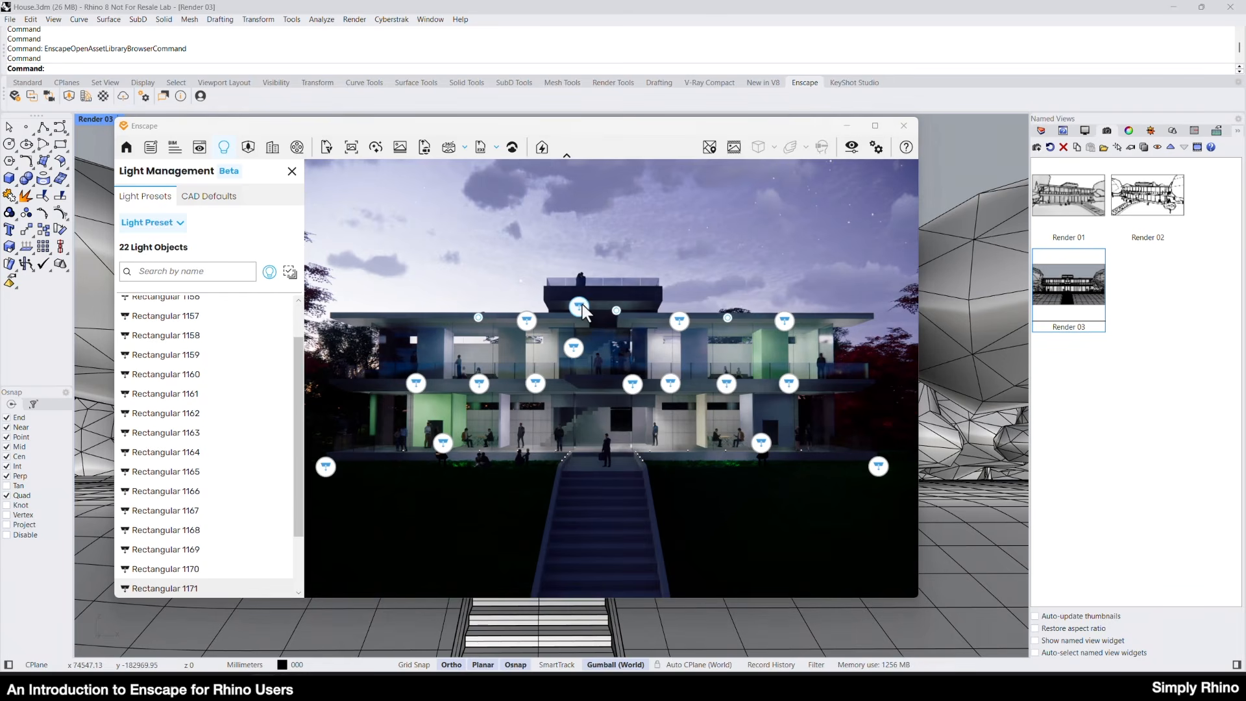
{"action": "left_click", "coordinate": [202, 196]}
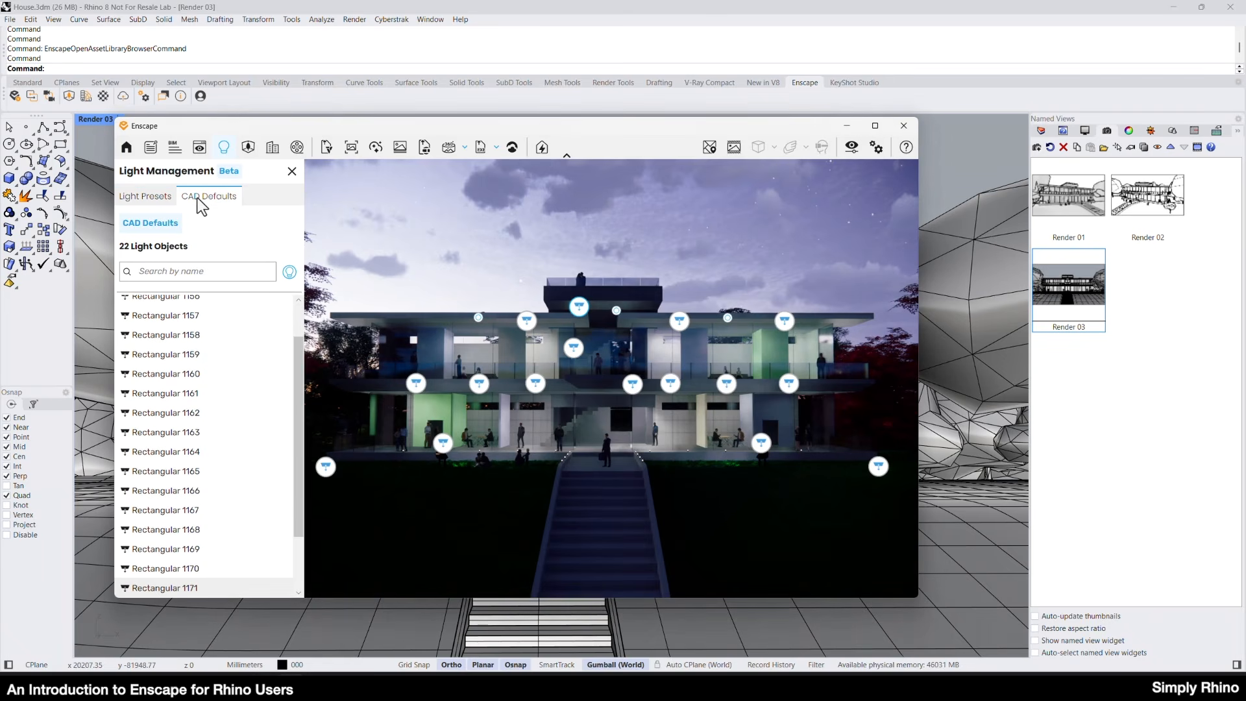
{"action": "left_click", "coordinate": [155, 197]}
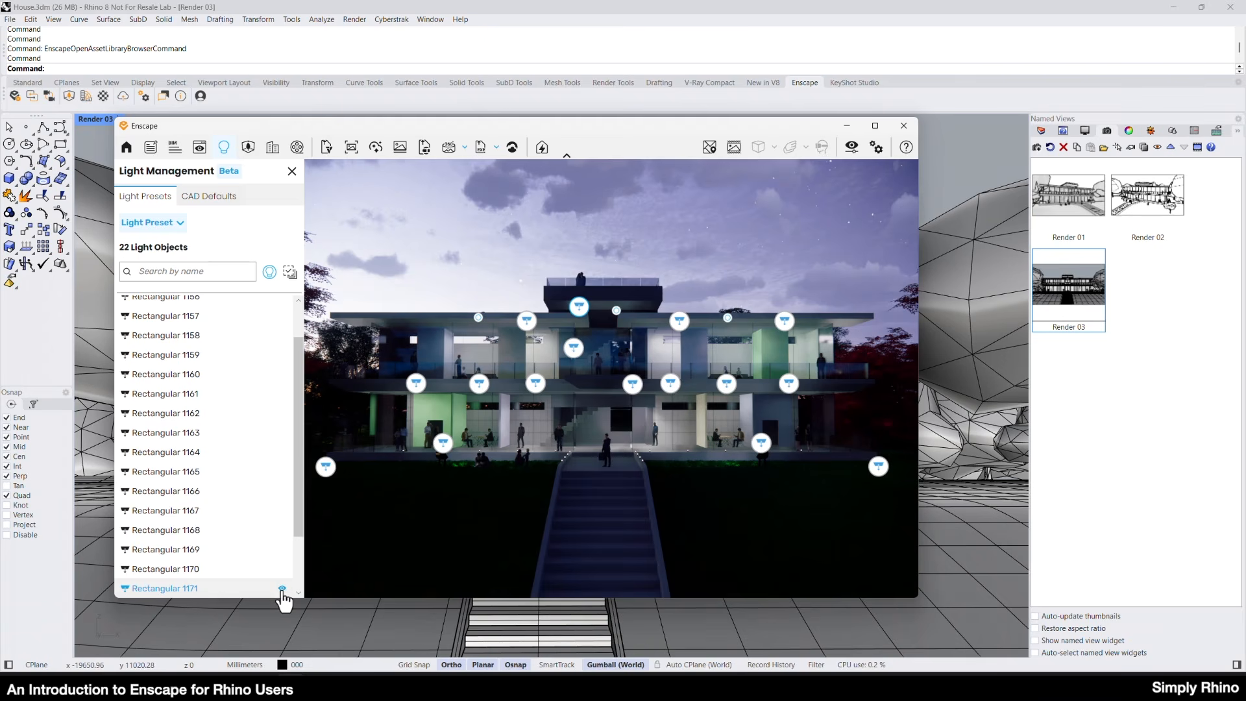
{"action": "left_click", "coordinate": [282, 588]}
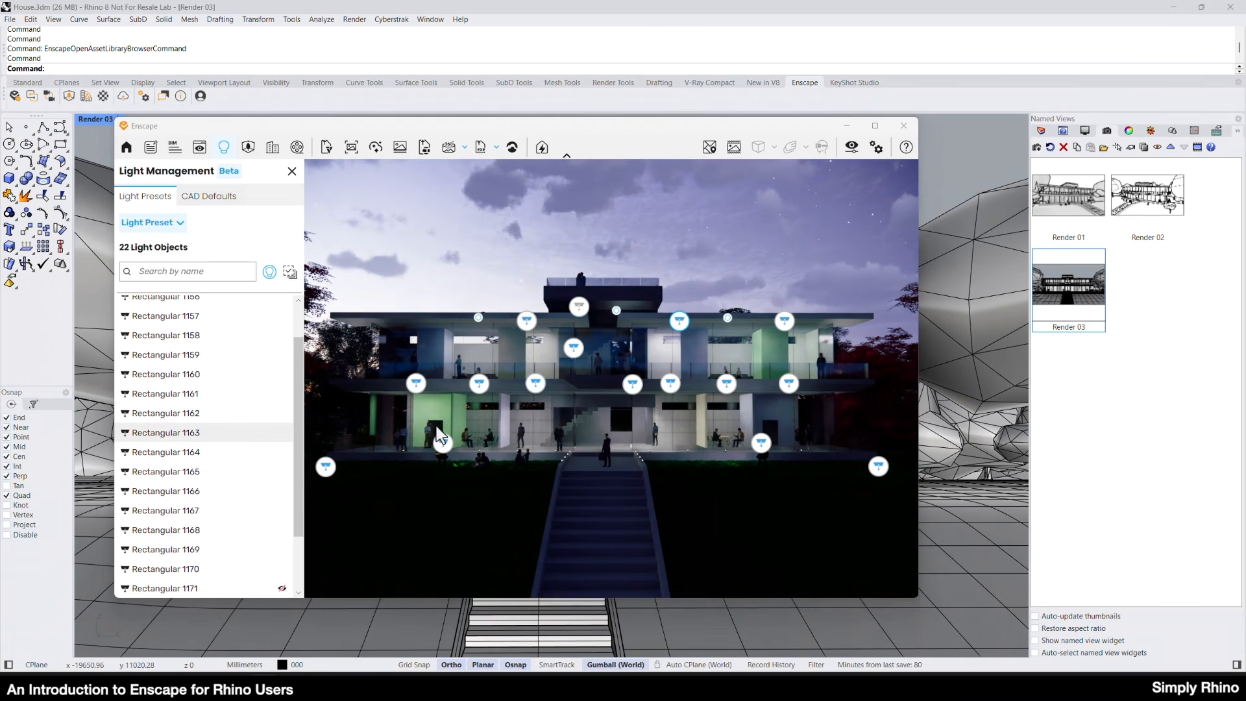
{"action": "left_click", "coordinate": [282, 433]}
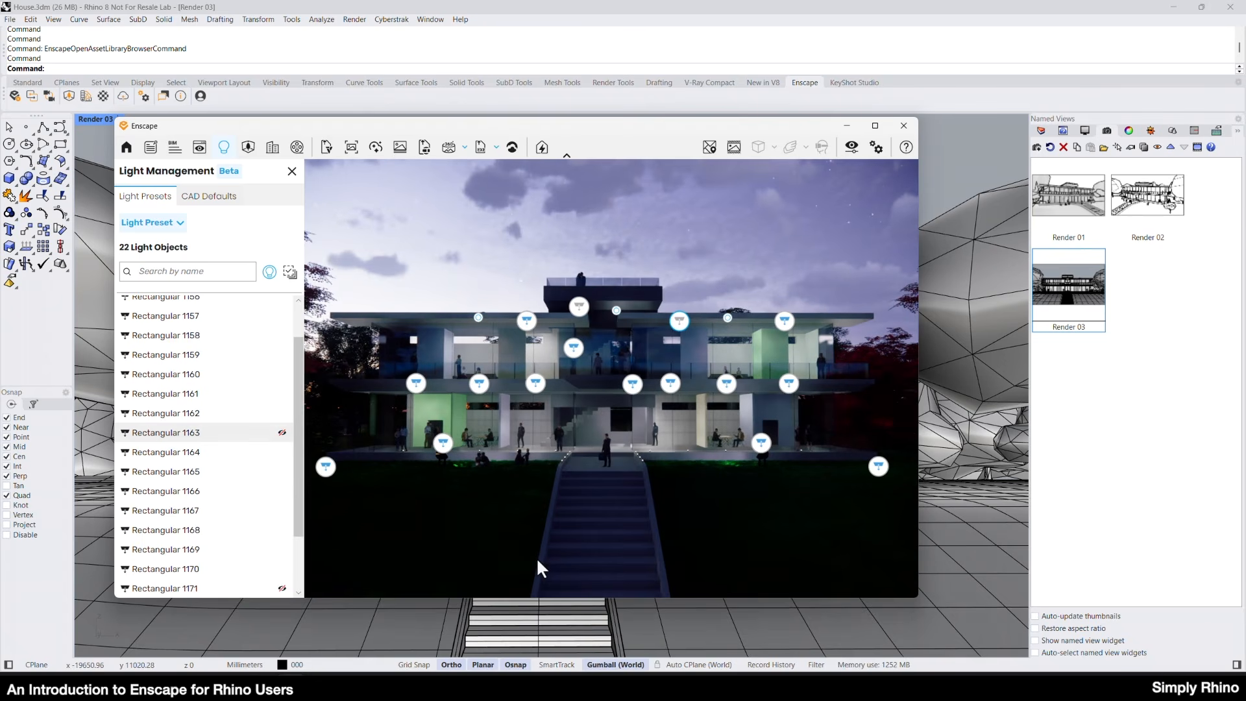
{"action": "left_click", "coordinate": [282, 589]}
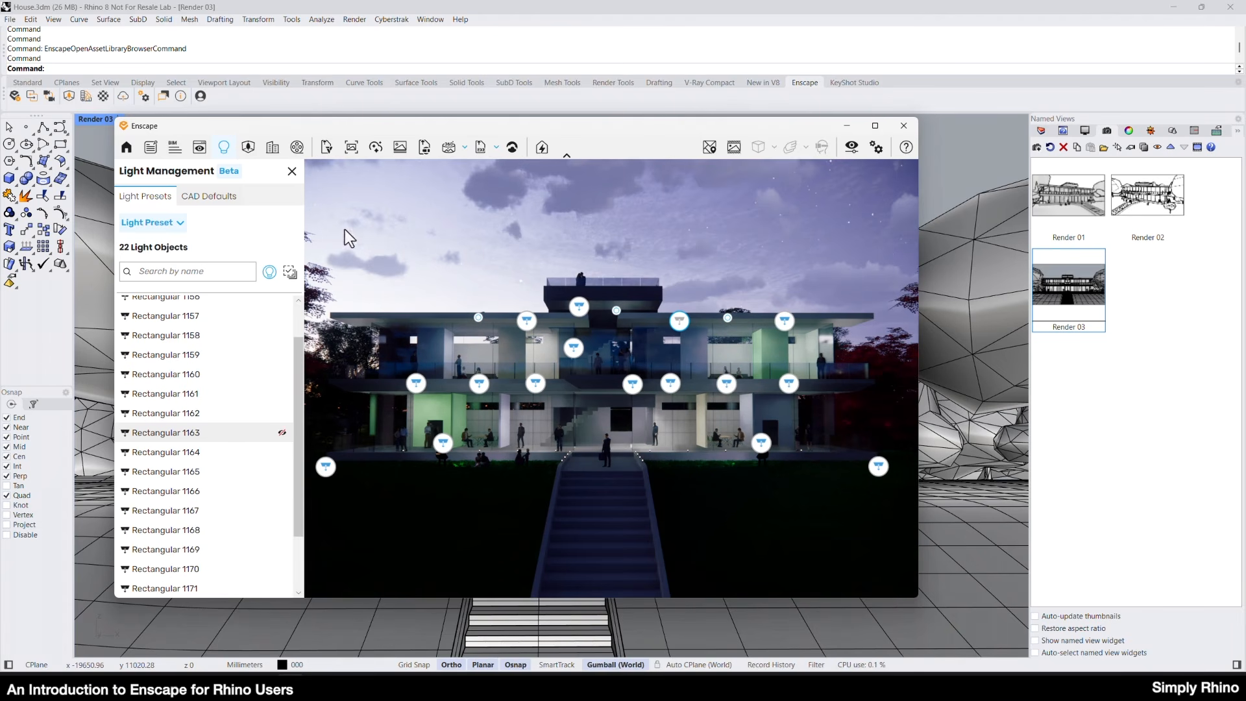
{"action": "left_click", "coordinate": [292, 173]}
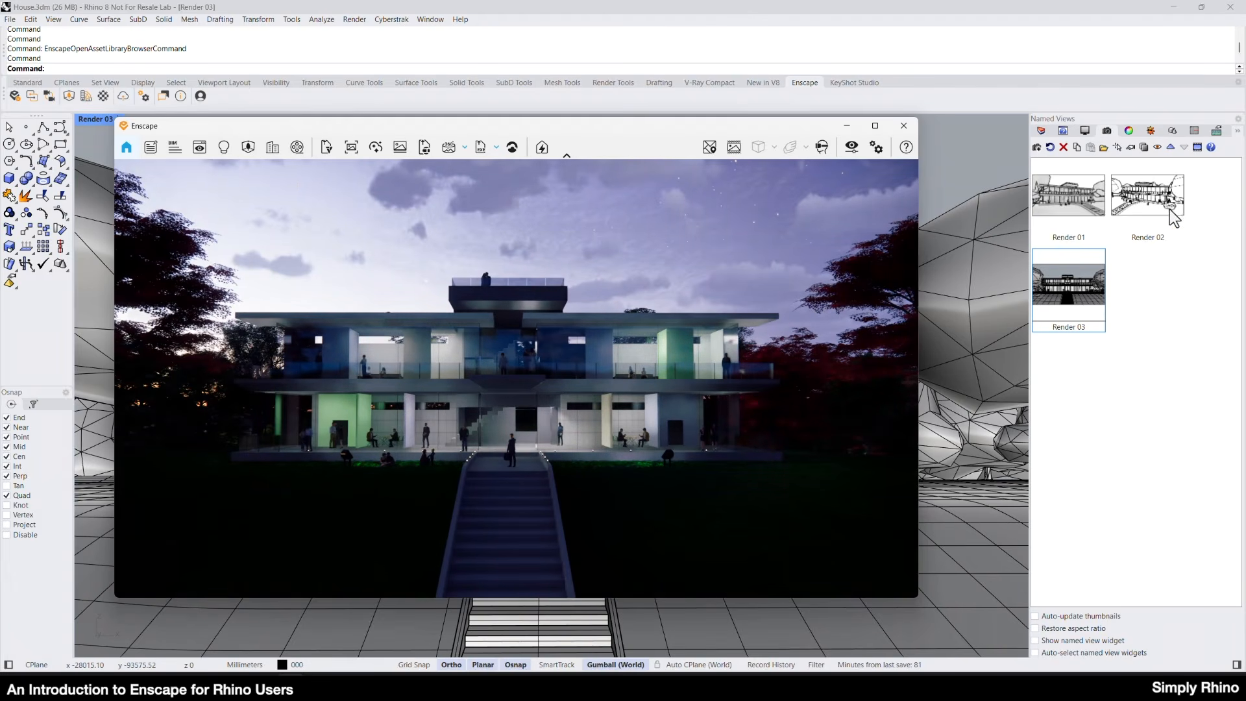
Restore the named view Render 02 and save the current viewport as a new named view called Render 04.
{"action": "double_click", "coordinate": [1145, 198]}
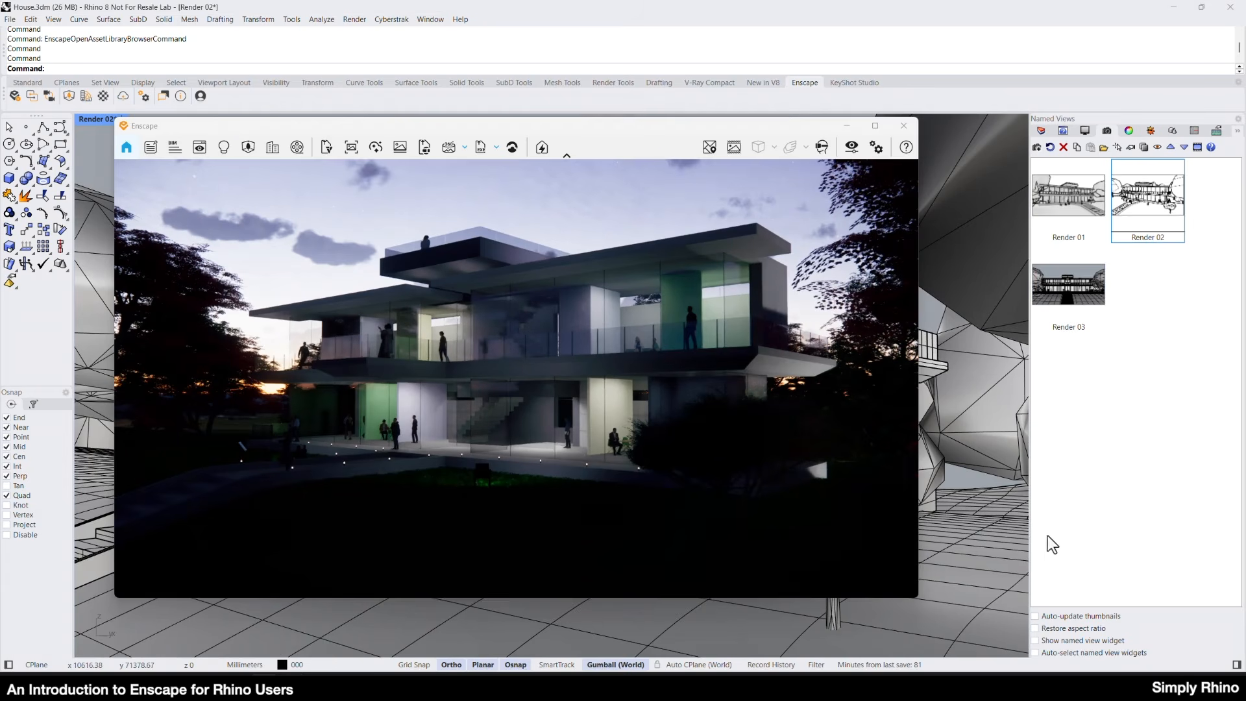
{"action": "left_click", "coordinate": [1137, 468]}
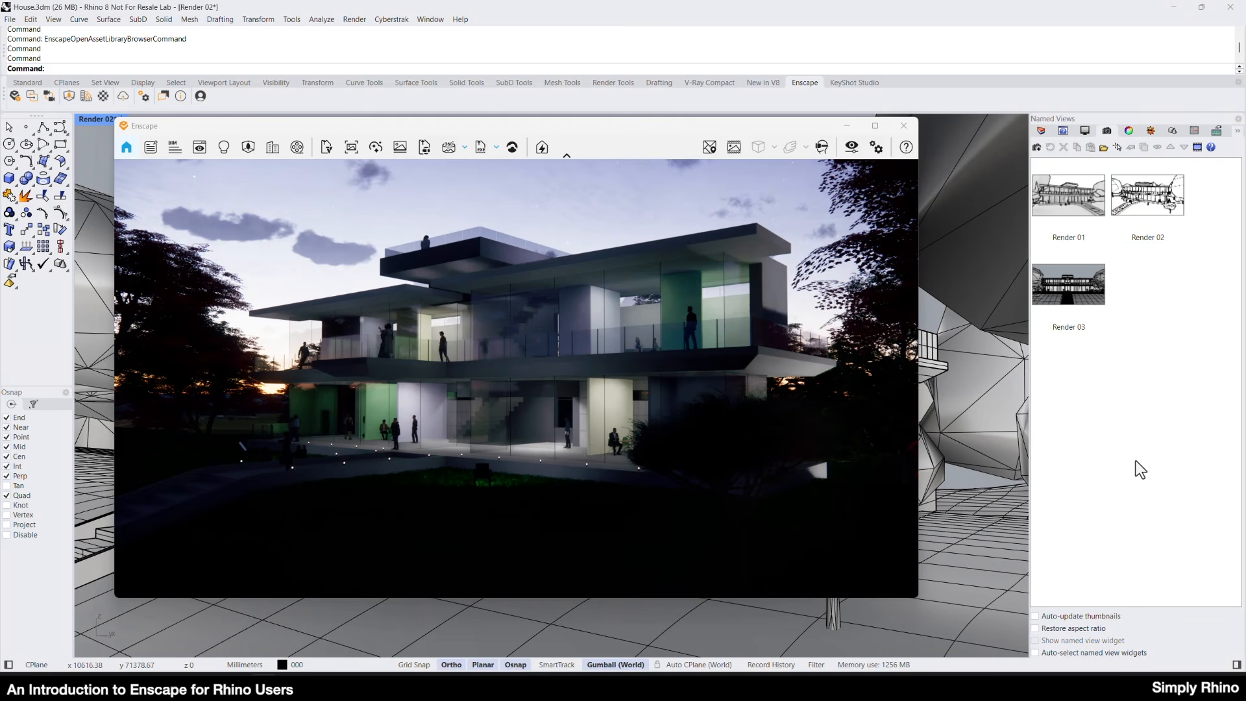
{"action": "left_click", "coordinate": [1037, 148]}
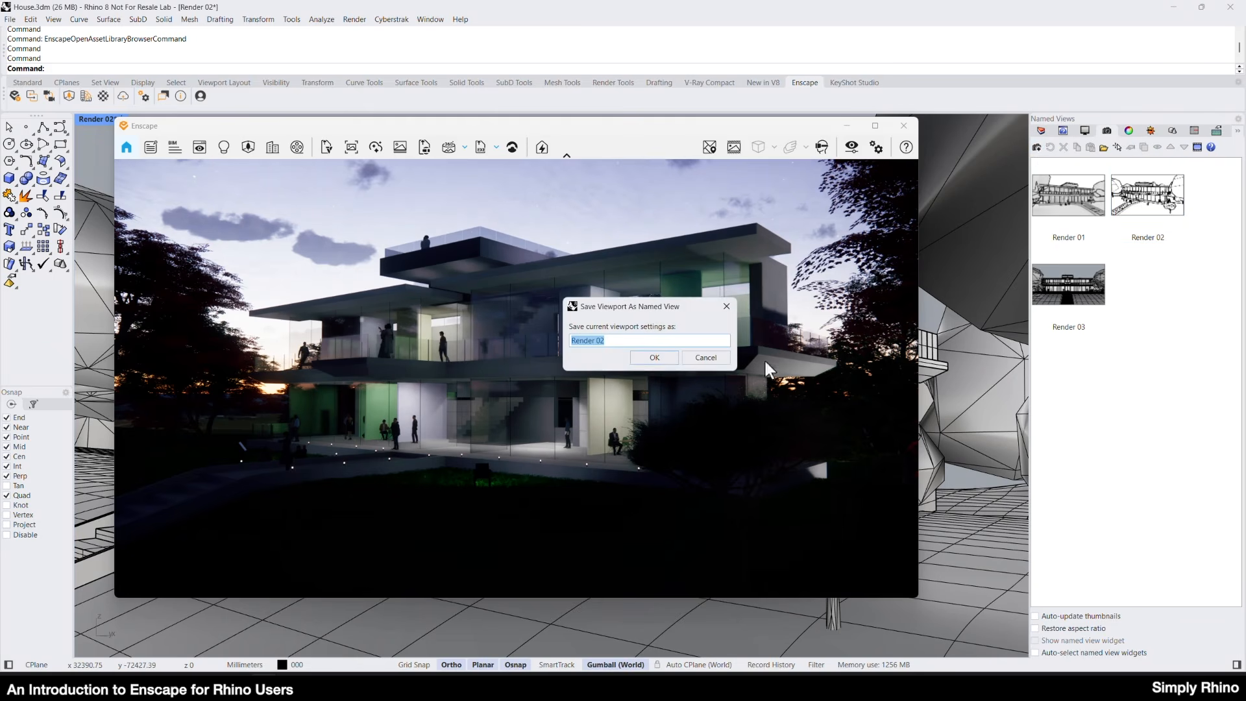
{"action": "left_click", "coordinate": [613, 344]}
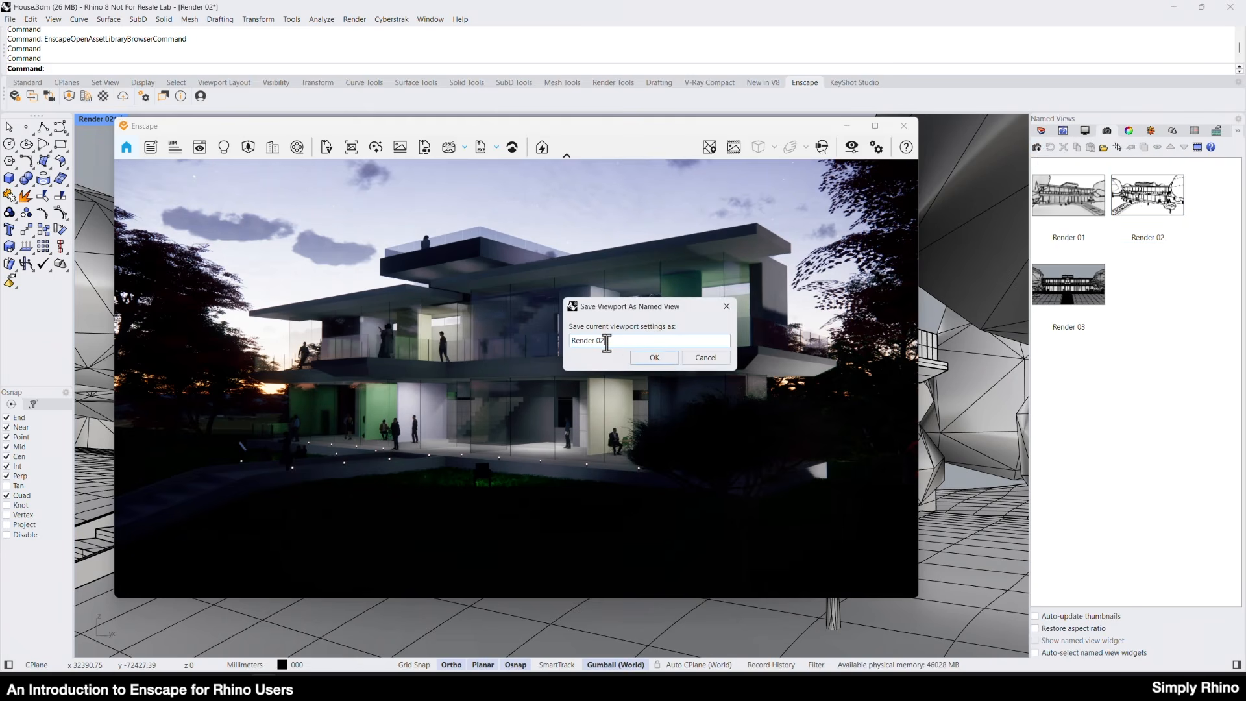
{"action": "left_click_drag", "start_coordinate": [597, 342], "coordinate": [620, 340]}
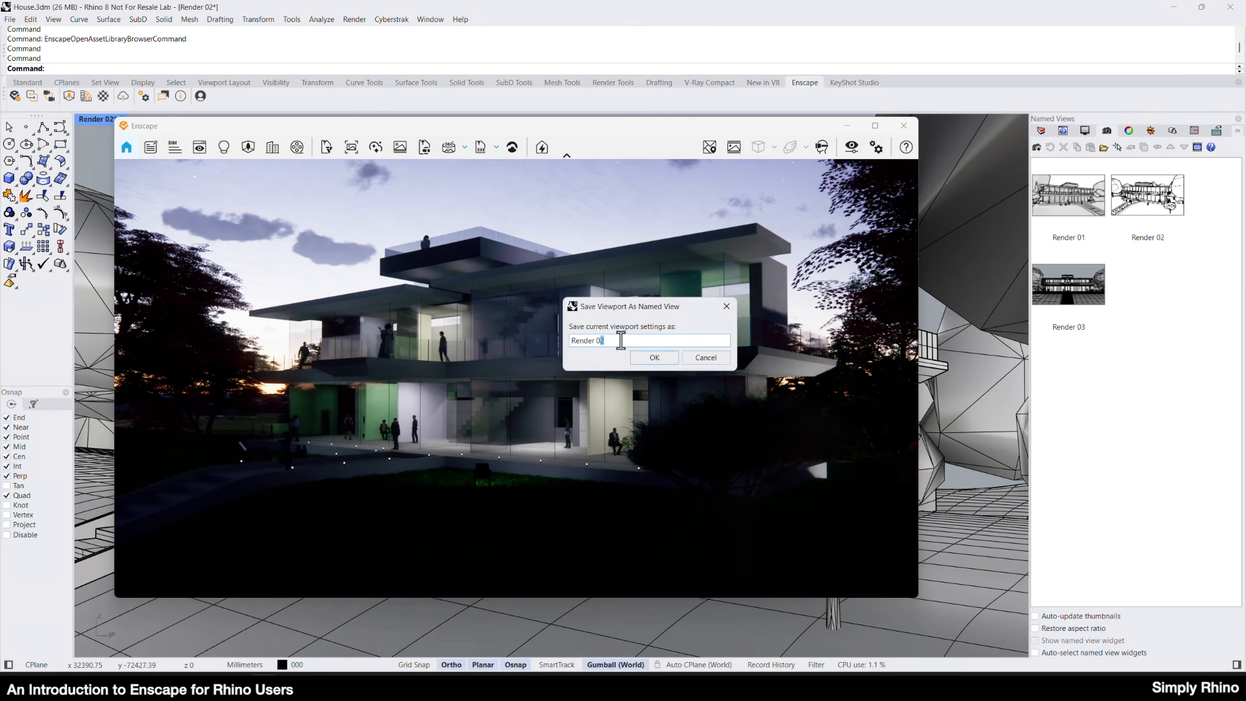
{"action": "type", "text": "04"}
{"action": "left_click", "coordinate": [652, 357]}
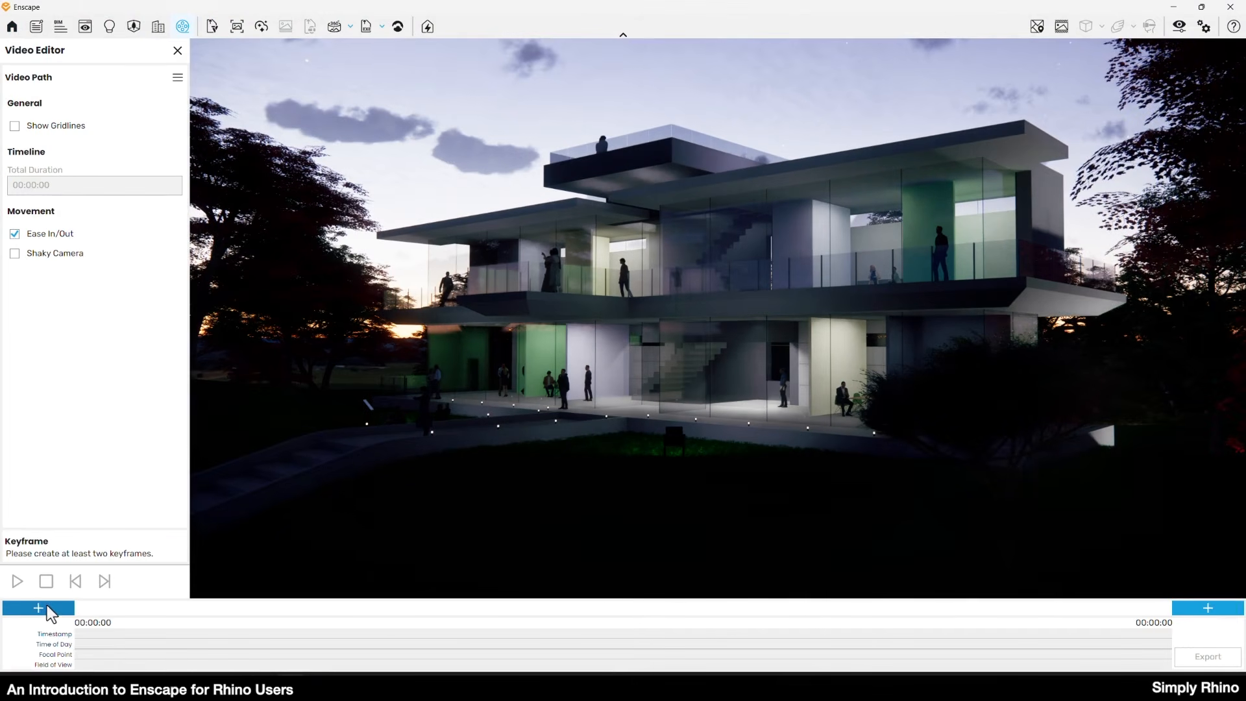
Add start and end keyframes from the current view in the Video Editor and set the first keyframe's time of day to 4:00 PM.
{"action": "left_click", "coordinate": [1211, 607]}
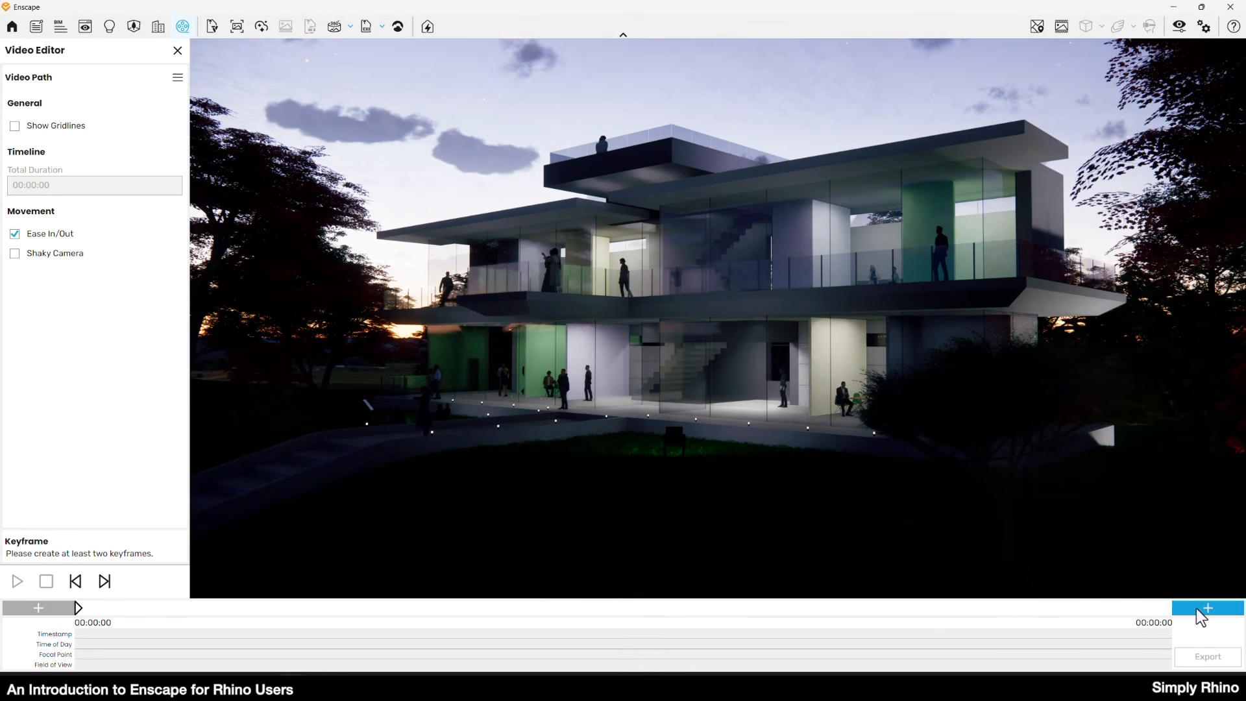
{"action": "left_click", "coordinate": [78, 608]}
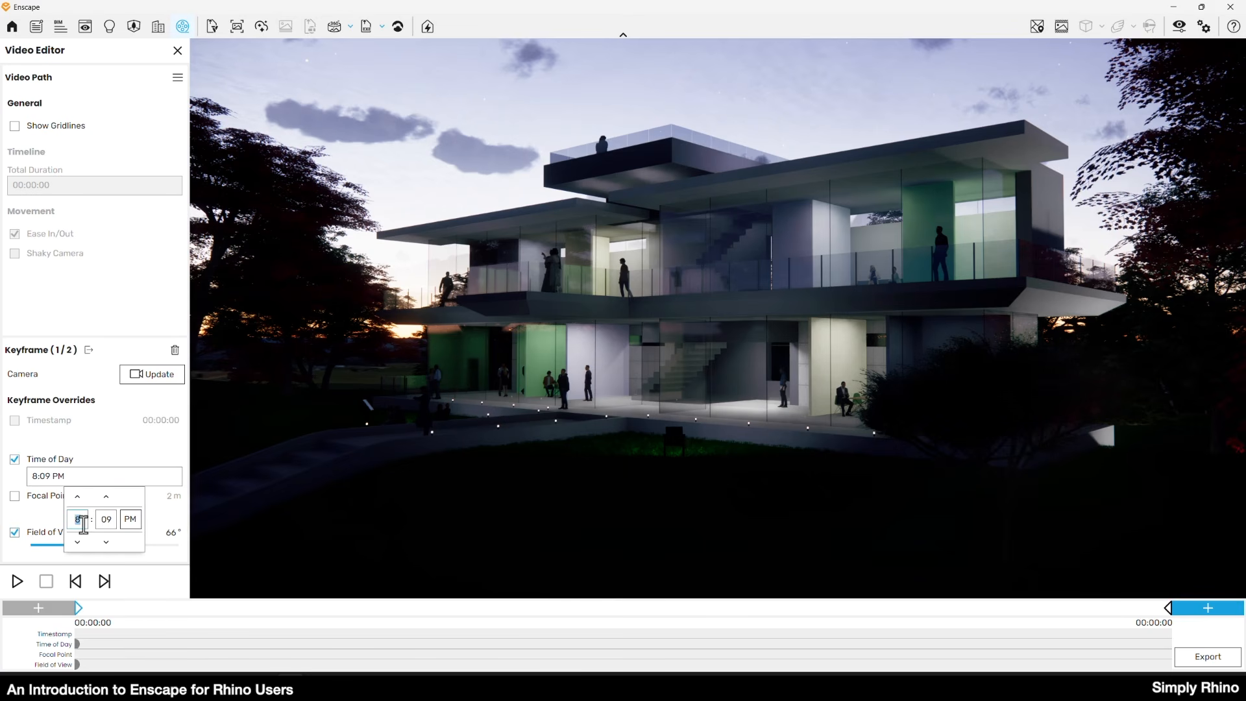
{"action": "left_click", "coordinate": [113, 527]}
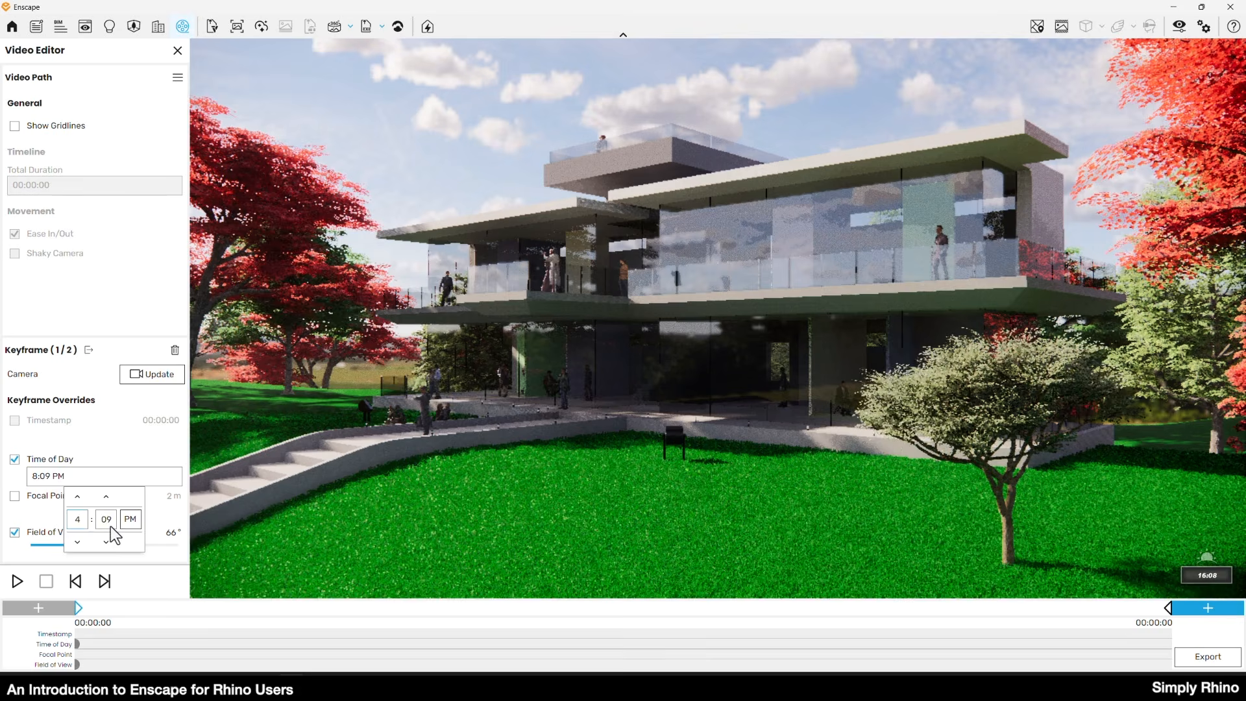
{"action": "left_click", "coordinate": [578, 480]}
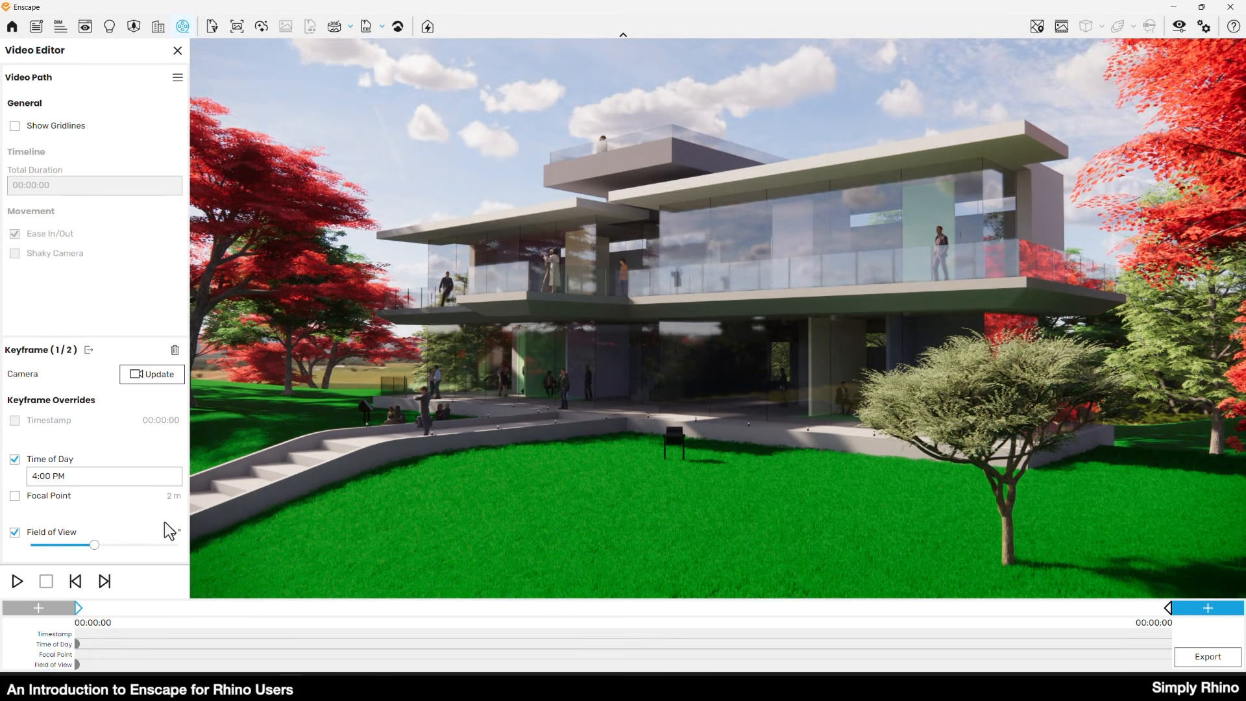
Set the second keyframe's time of day to 11:00 PM and enable its field of view override at 66°.
{"action": "left_click", "coordinate": [1169, 608]}
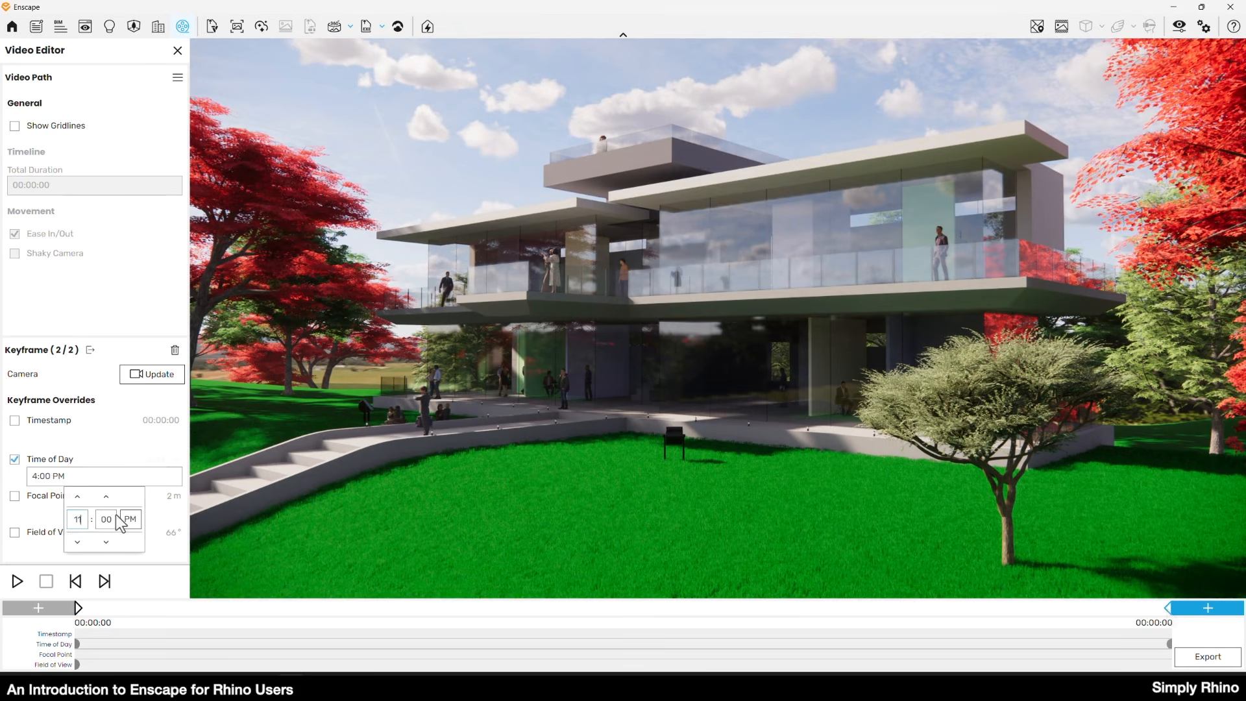
{"action": "left_click", "coordinate": [149, 517]}
{"action": "left_click", "coordinate": [15, 533]}
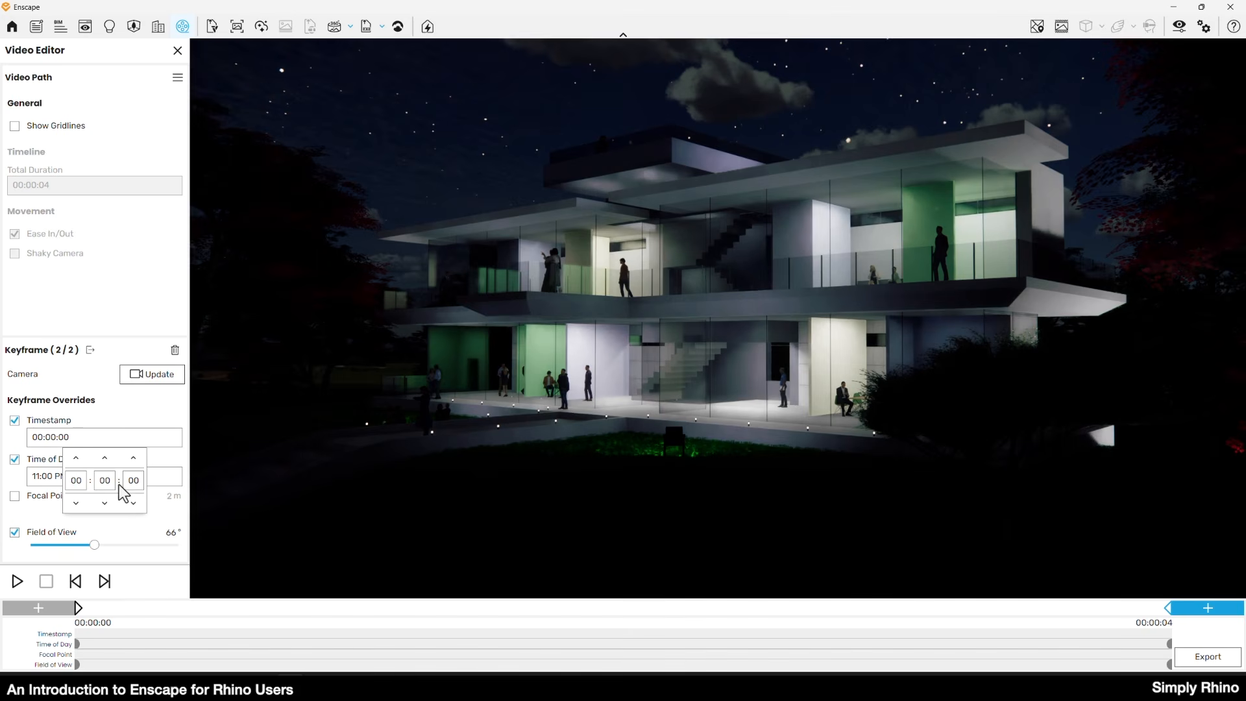
Set the second keyframe's timestamp to 00:00:40 and preview the video path.
{"action": "type", "text": "40"}
{"action": "left_click", "coordinate": [170, 413]}
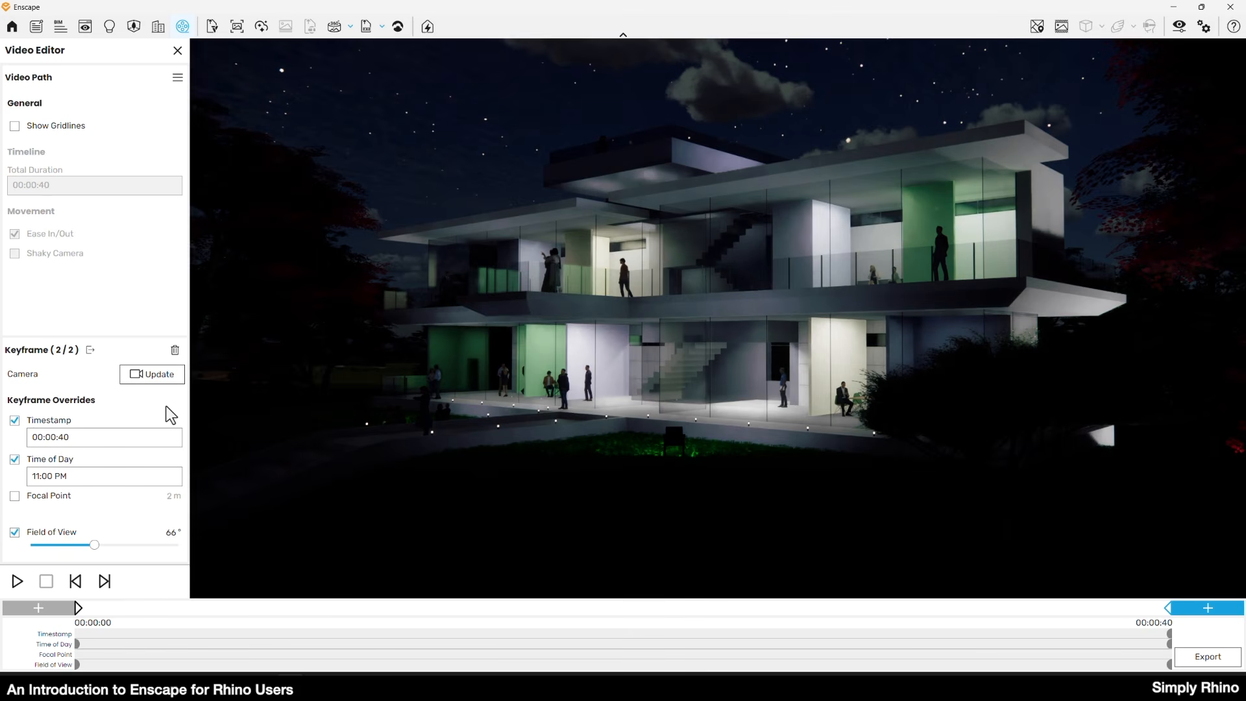
{"action": "left_click", "coordinate": [18, 581]}
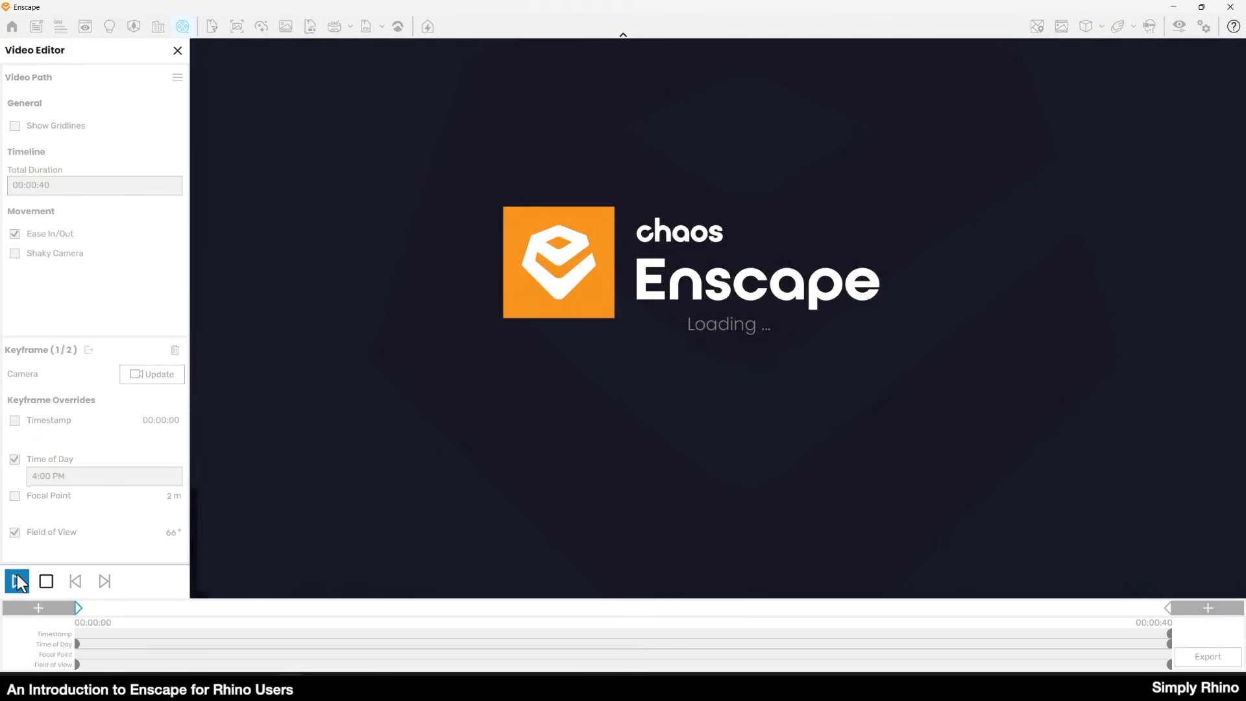